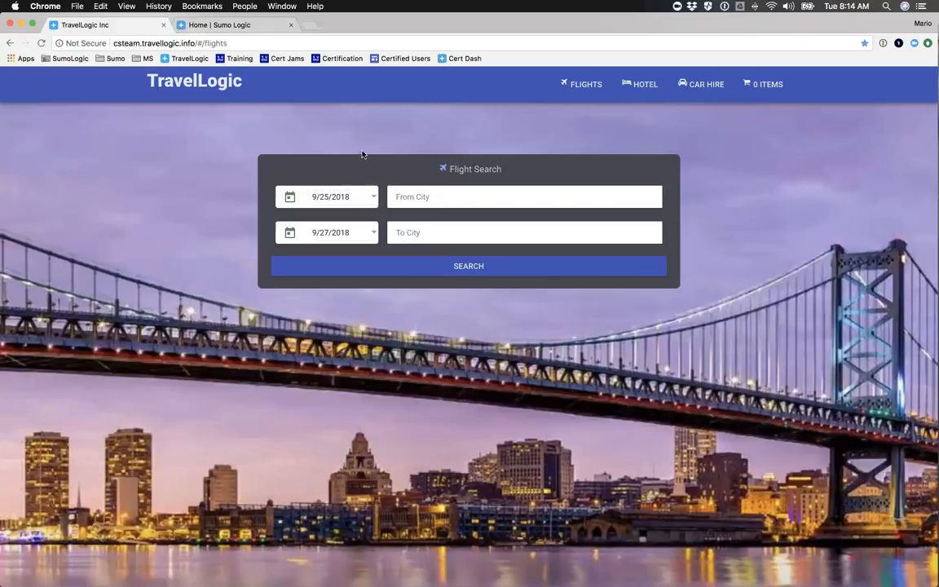
Search for flights from San Francisco International (sfo) to Los Angeles International (lax)
left_click(410, 198)
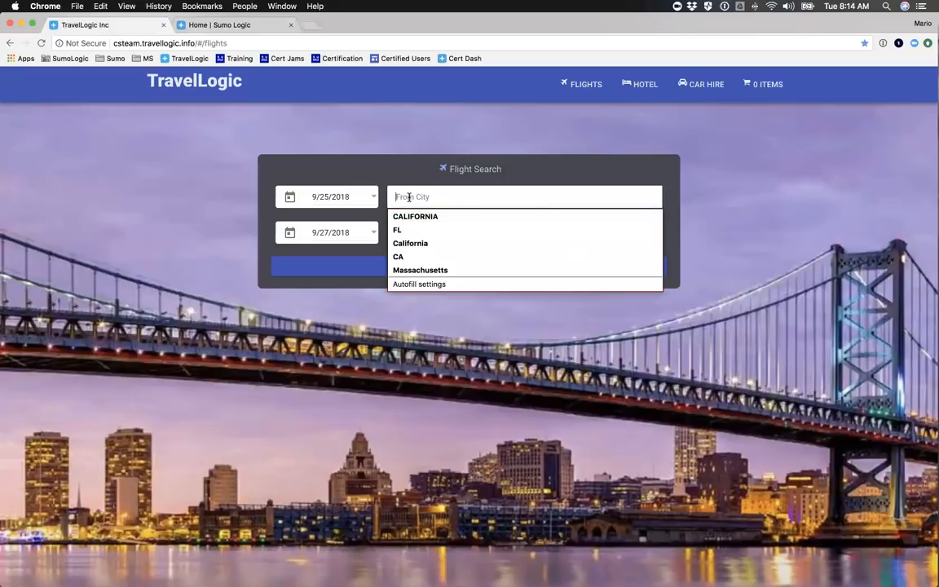
type("sfo")
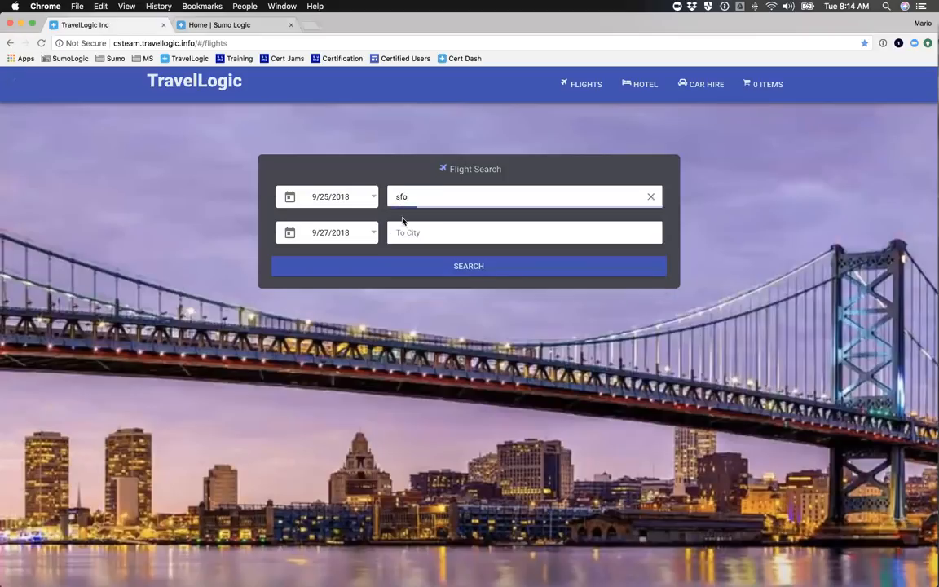
left_click(412, 223)
left_click(397, 232)
type("lax")
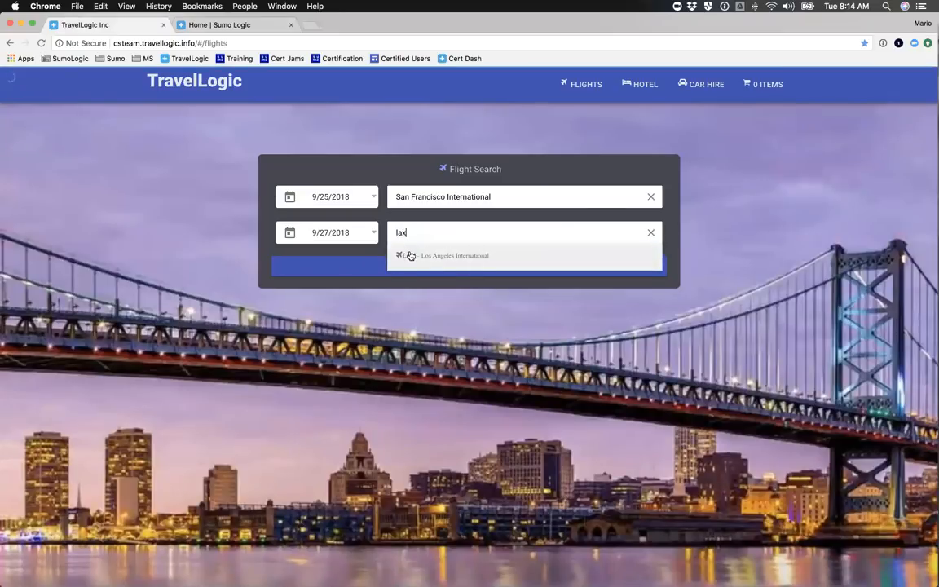
left_click(418, 255)
left_click(420, 264)
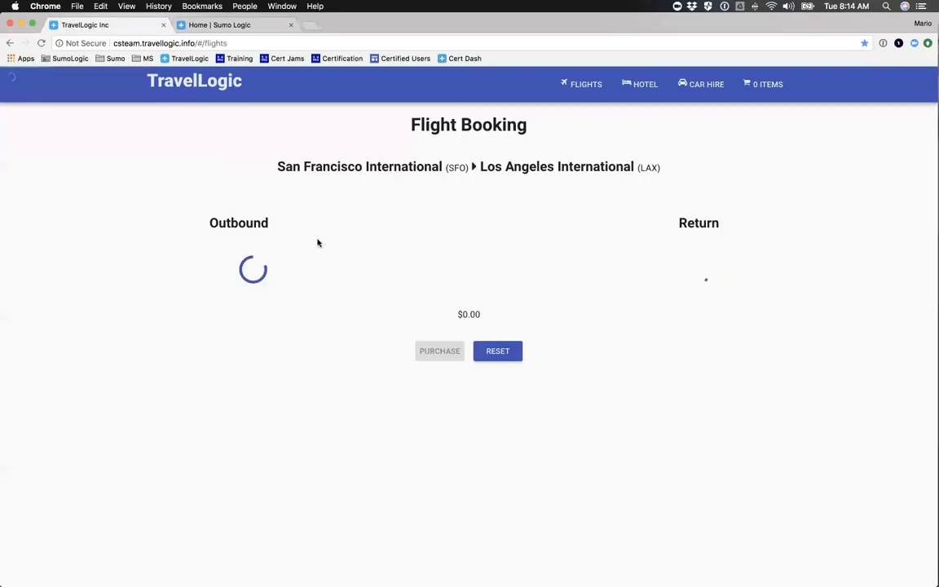
Select the 08:00AM Cathay Pacific outbound flight and the 03:00PM Cathay Pacific return flight, and proceed to purchase
left_click(416, 269)
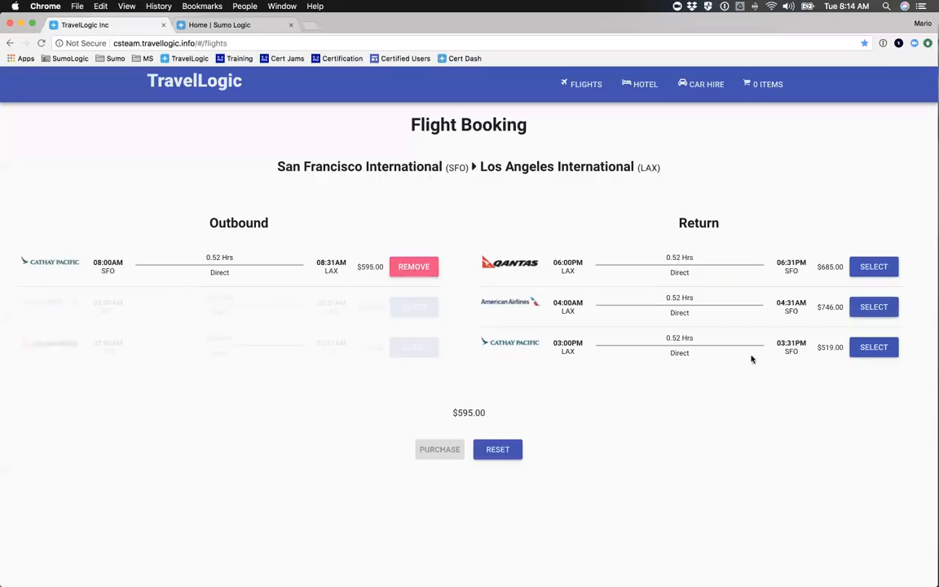
left_click(869, 348)
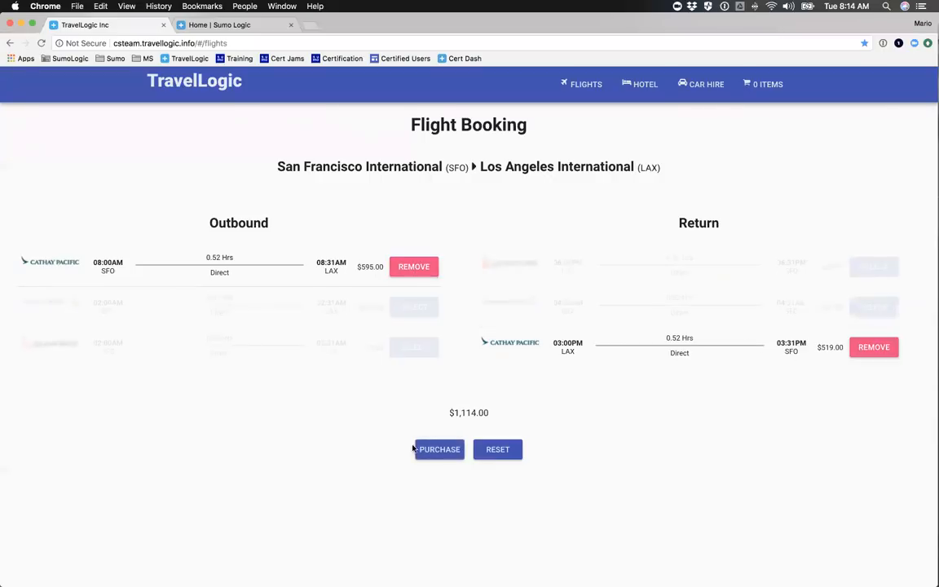
left_click(438, 449)
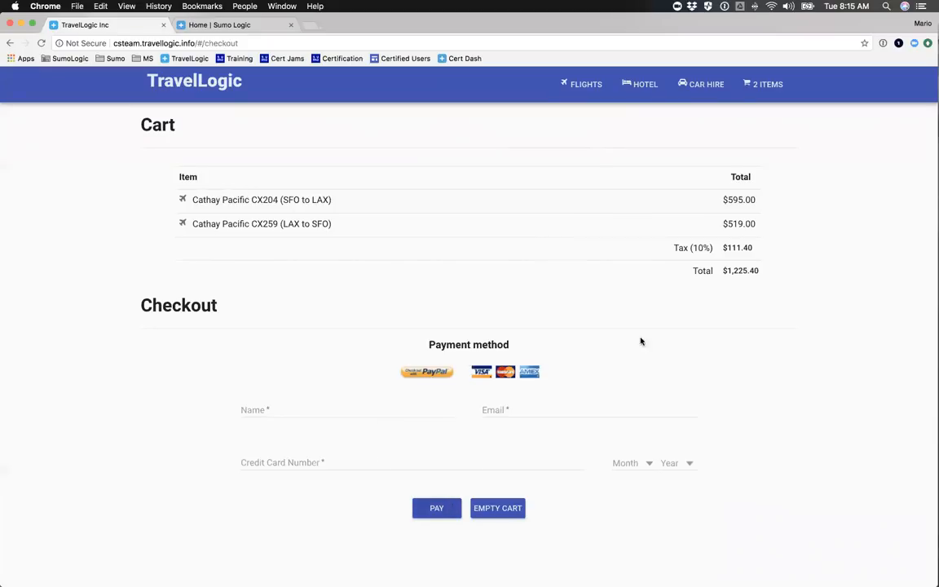
Look at the hotel and car hire search pages, and return to the cart
left_click(641, 84)
left_click(700, 87)
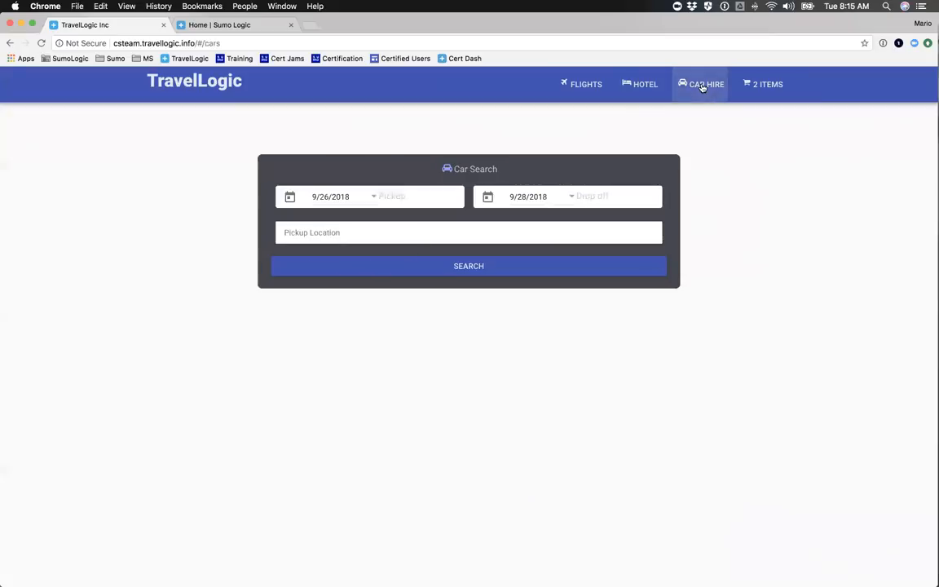
left_click(759, 88)
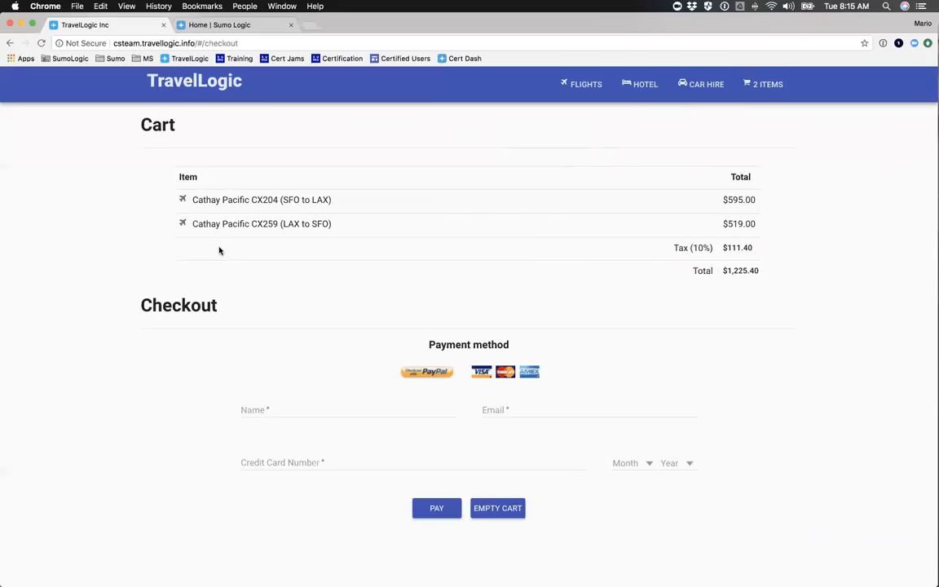
Switch to Firefox and examine the booking maps, outlier charts and Travel Application Stats on the TravelLogic - Business Overview dashboard
key("super+Tab")
key("super+Tab")
key("super+Tab")
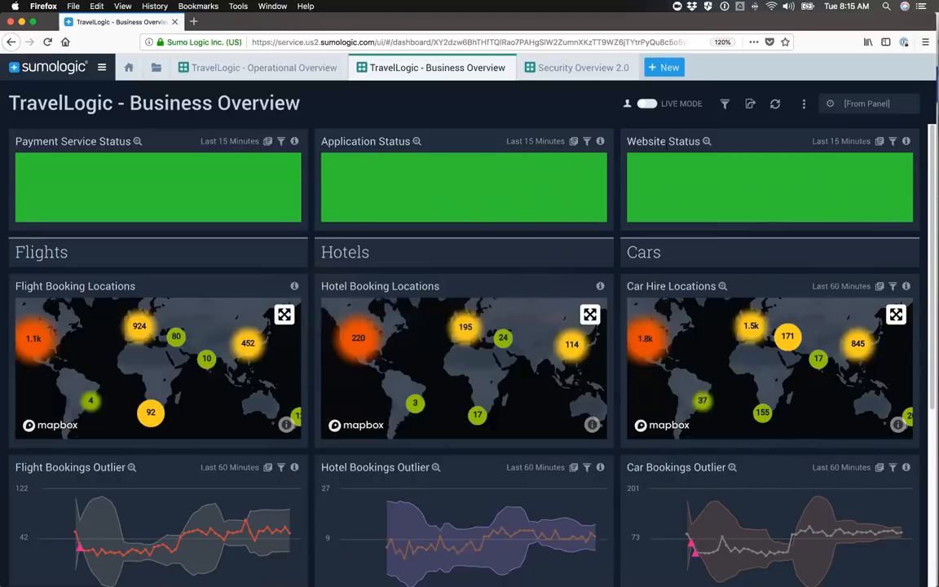
scroll(106, 277, "down", 1)
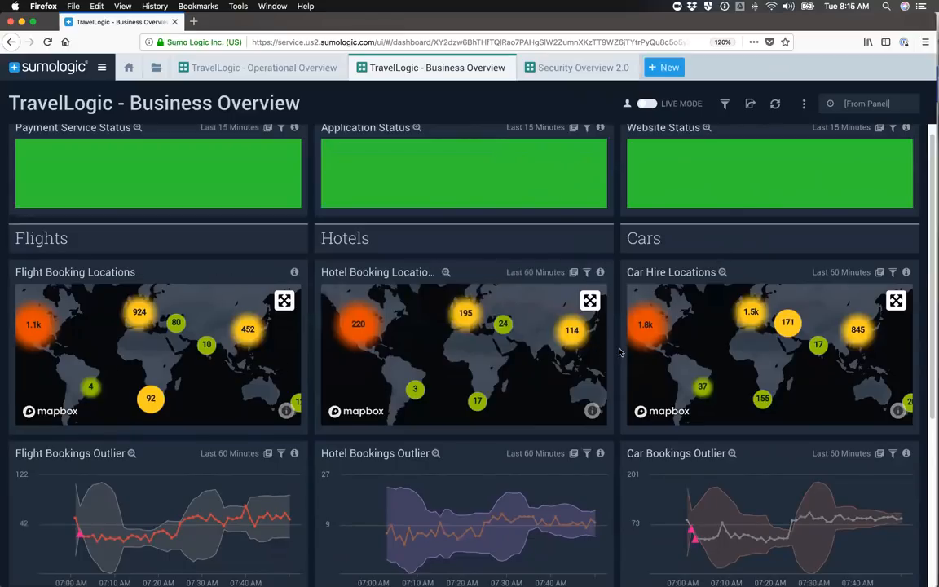
scroll(583, 355, "down", 4)
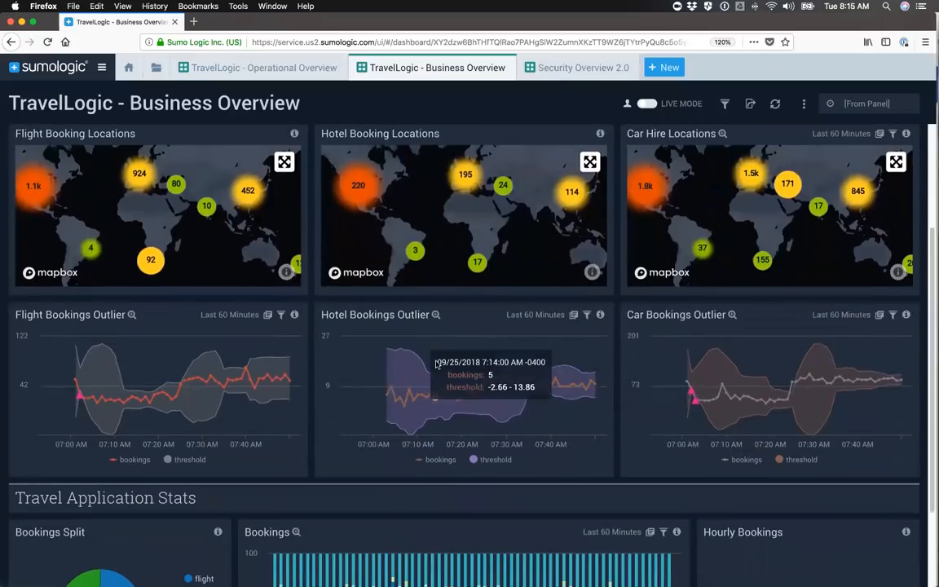
scroll(127, 351, "down", 2)
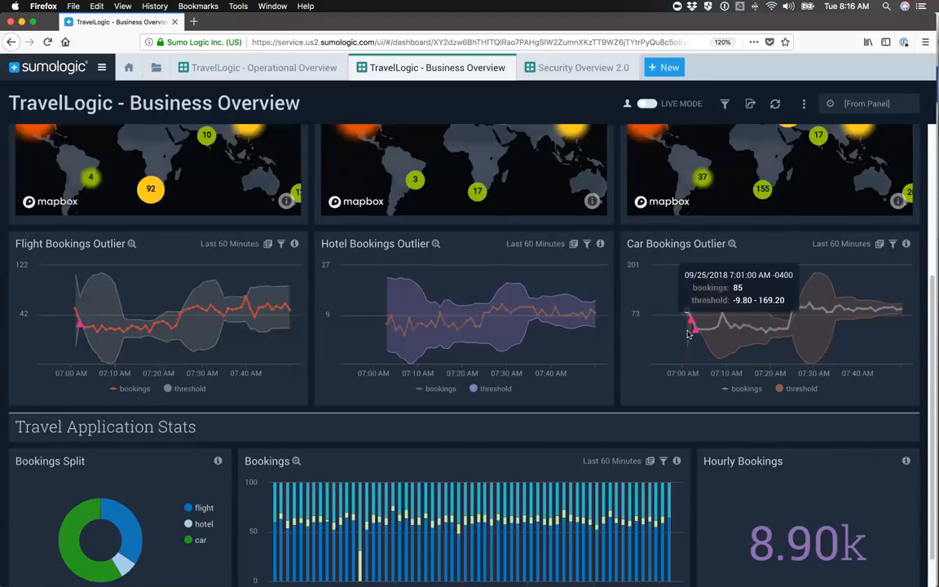
scroll(519, 295, "down", 1)
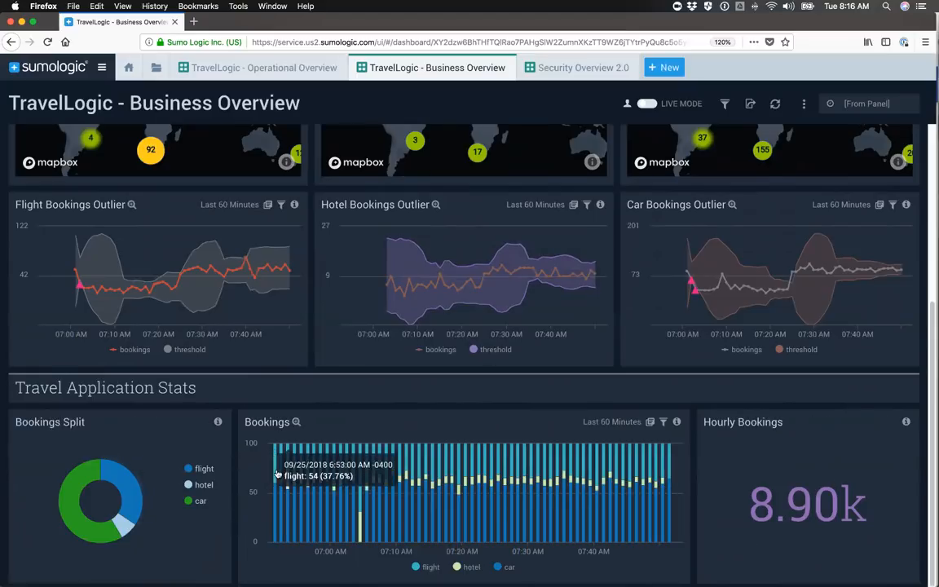
mouse_move(121, 511)
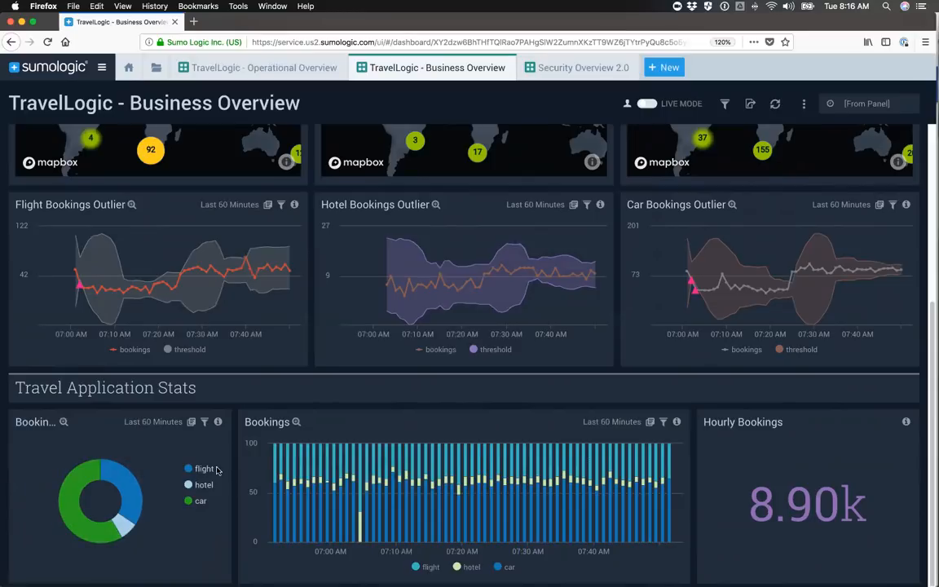
scroll(204, 471, "up", 1)
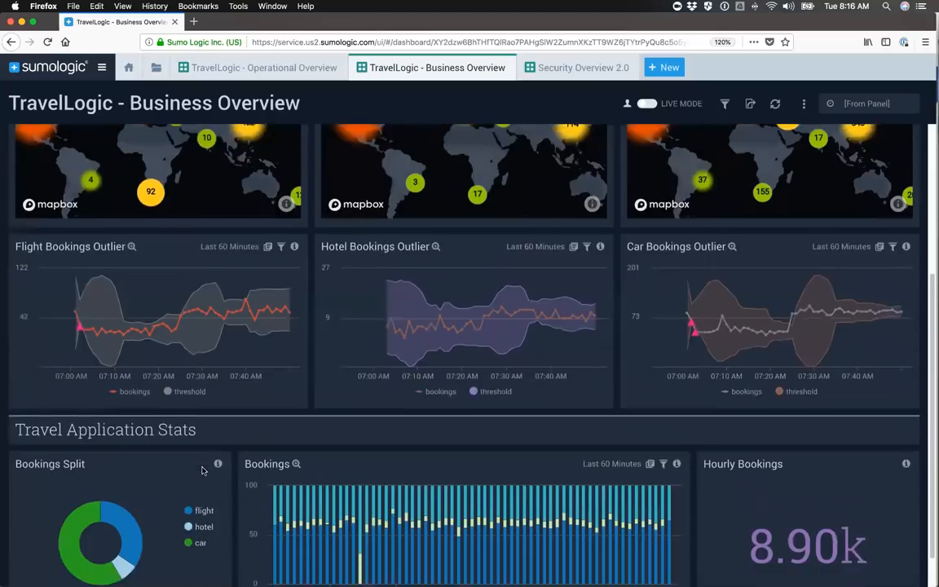
scroll(203, 470, "down", 1)
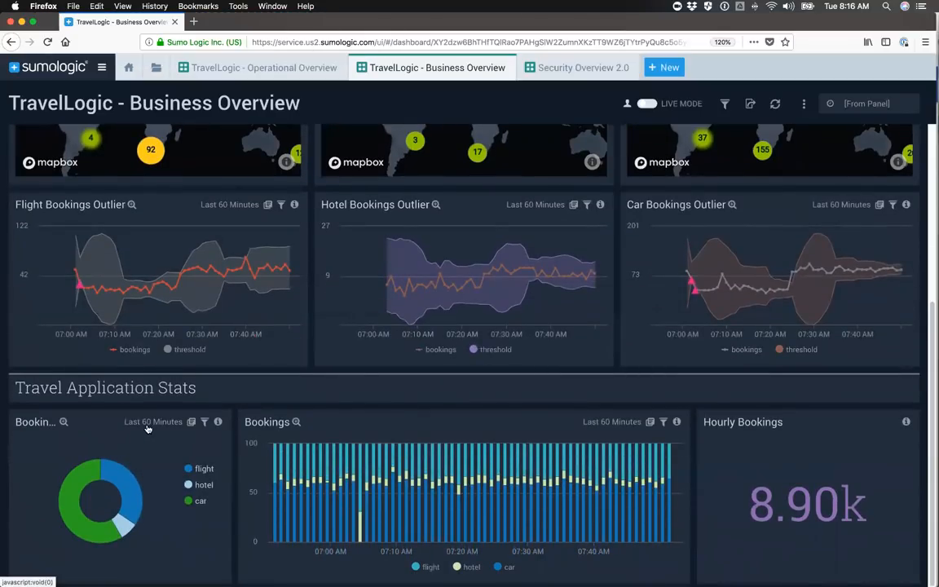
scroll(300, 443, "up", 6)
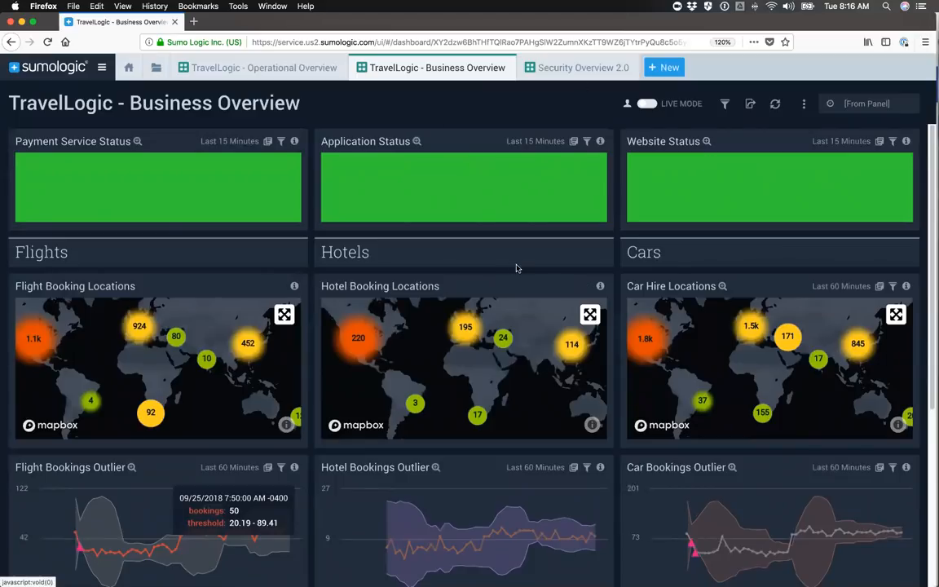
Open the Security Overview 2.0 dashboard and examine the user and countries of the entry in Suspicious Login Distances
left_click(561, 70)
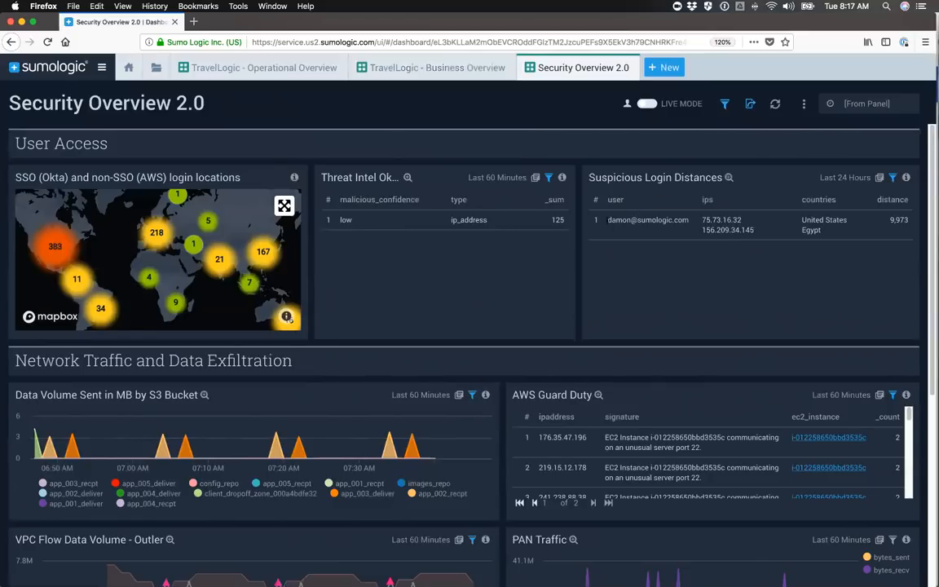
left_click_drag(608, 220, 691, 222)
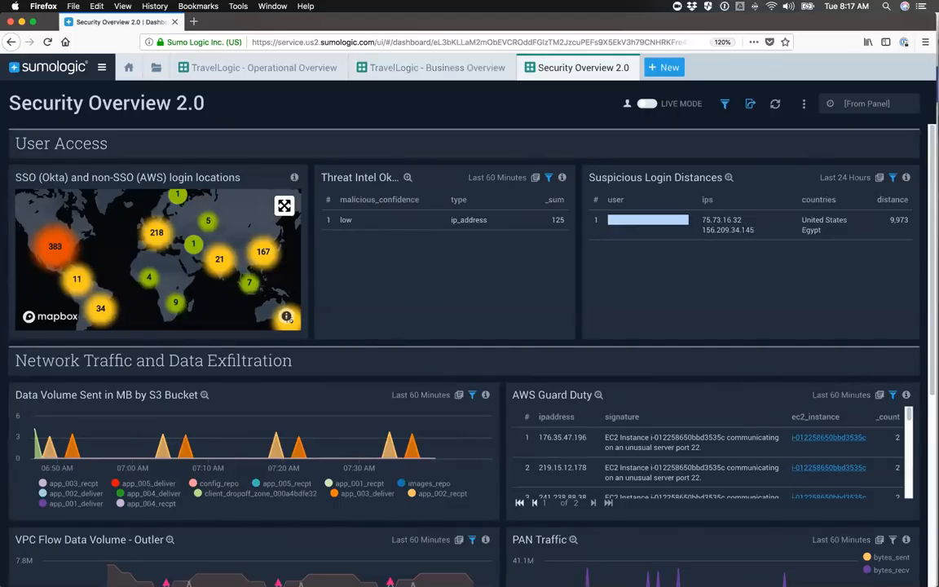
left_click_drag(803, 219, 857, 218)
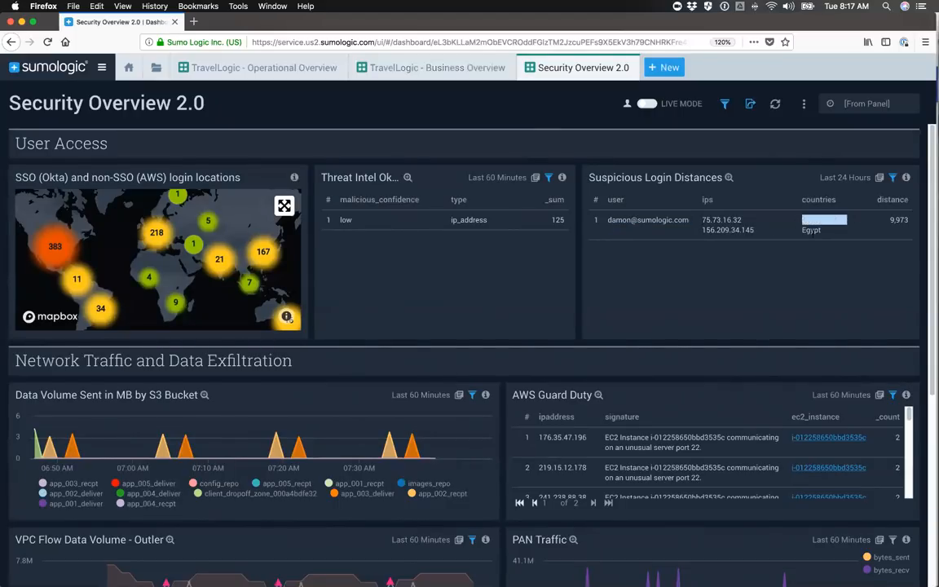
double_click(813, 231)
left_click(900, 242)
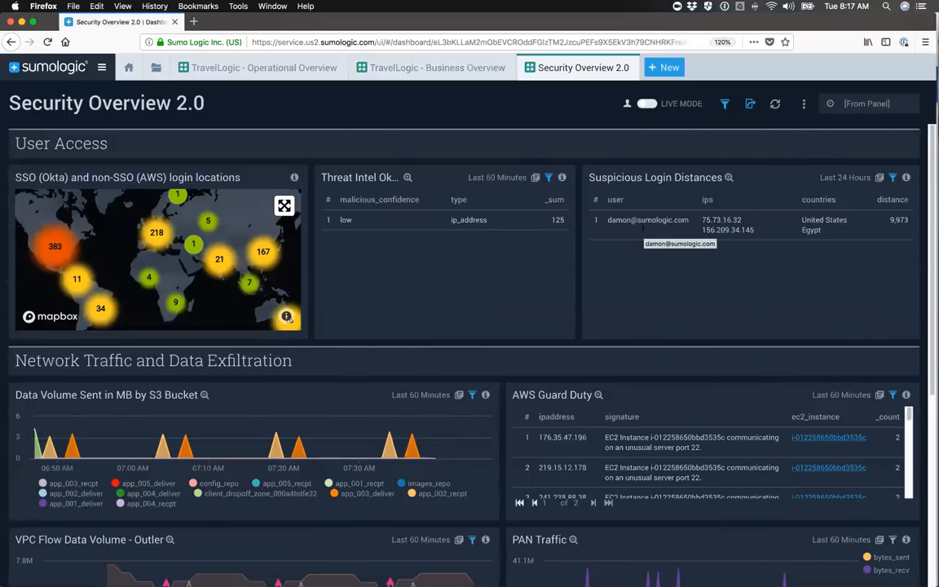
Examine the network traffic, data exfiltration, file integrity and malware panels of the Security Overview 2.0 dashboard
scroll(407, 308, "down", 4)
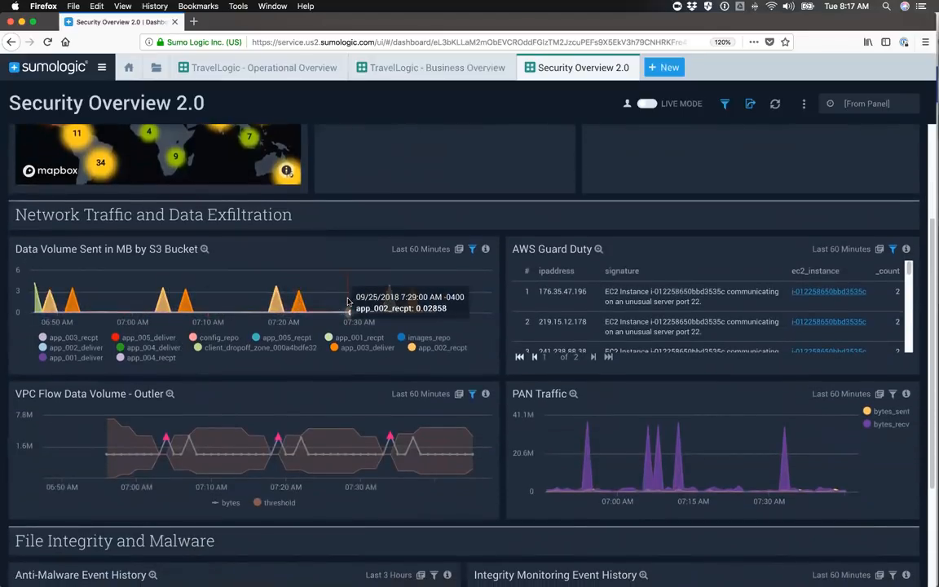
scroll(347, 303, "down", 4)
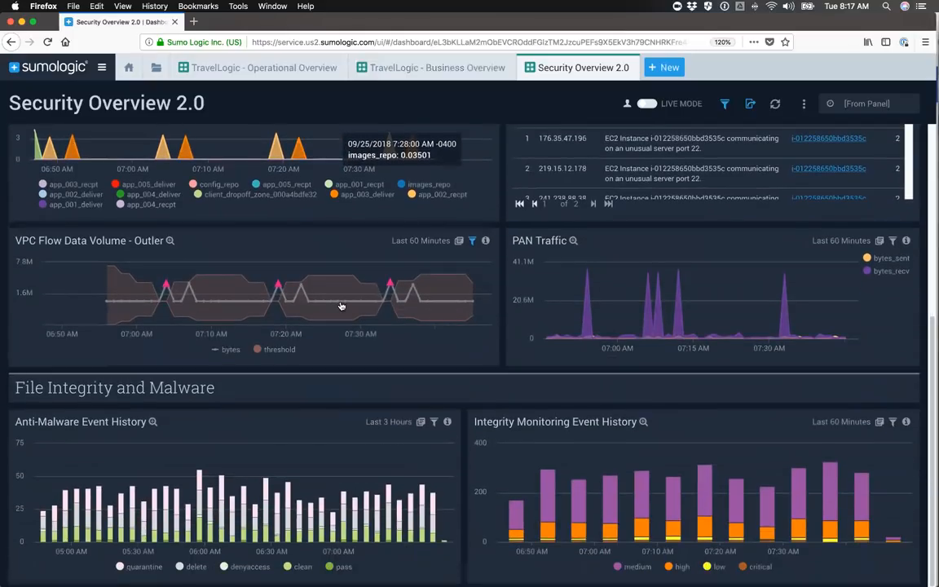
scroll(342, 306, "up", 8)
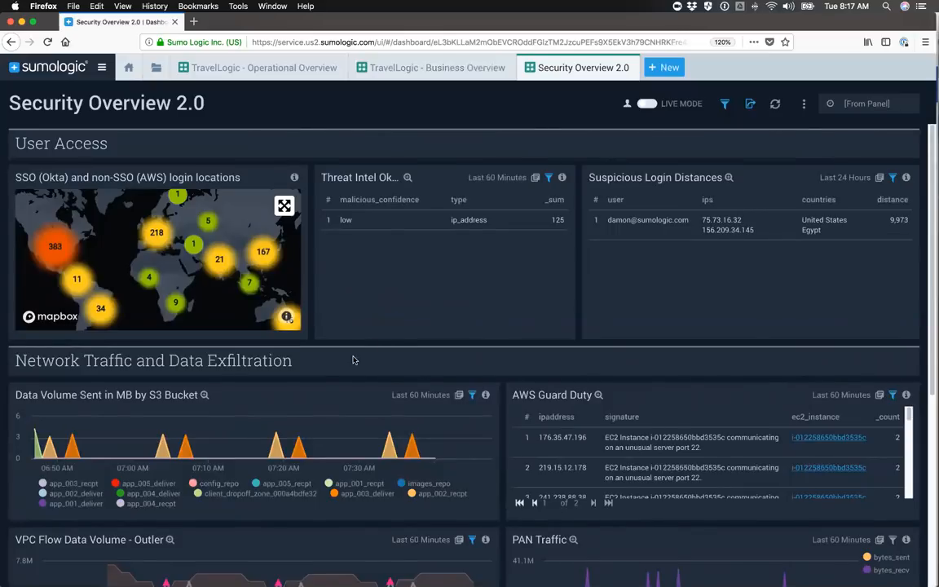
scroll(352, 358, "down", 6)
scroll(352, 356, "down", 2)
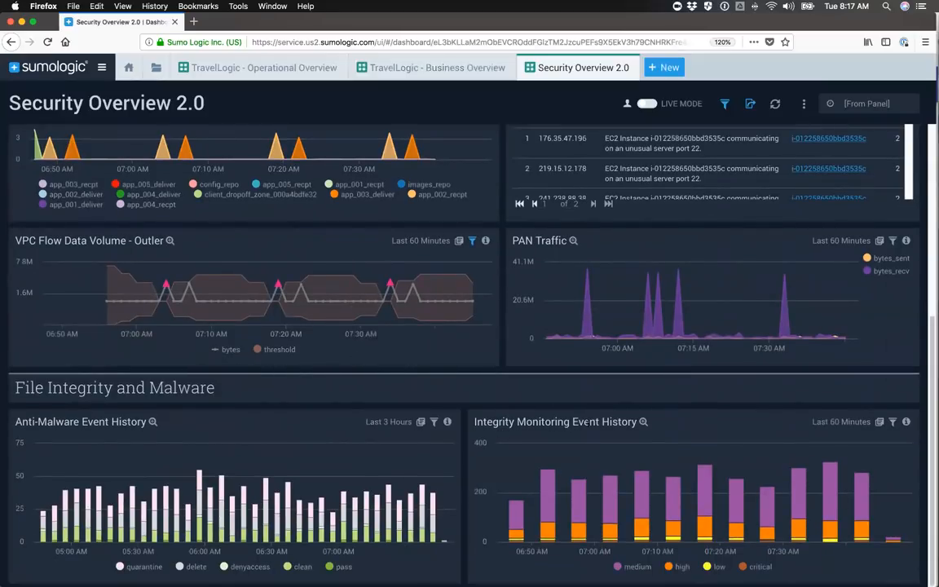
scroll(402, 422, "up", 8)
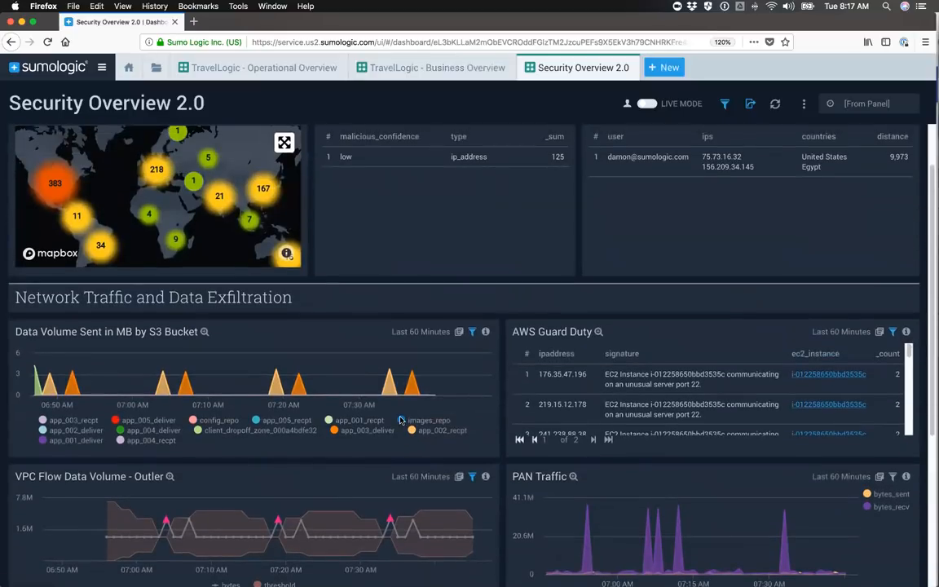
scroll(399, 420, "up", 1)
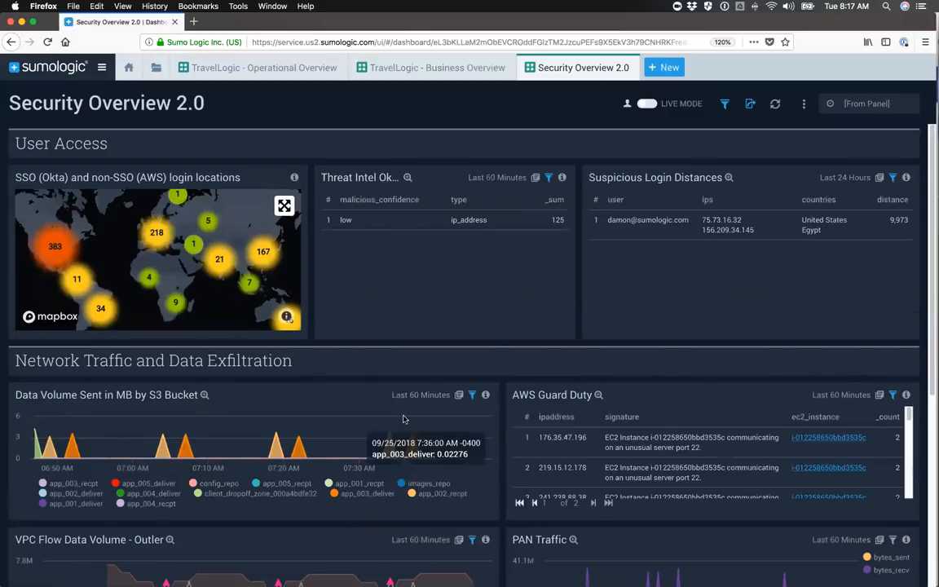
scroll(400, 420, "down", 5)
scroll(635, 416, "down", 2)
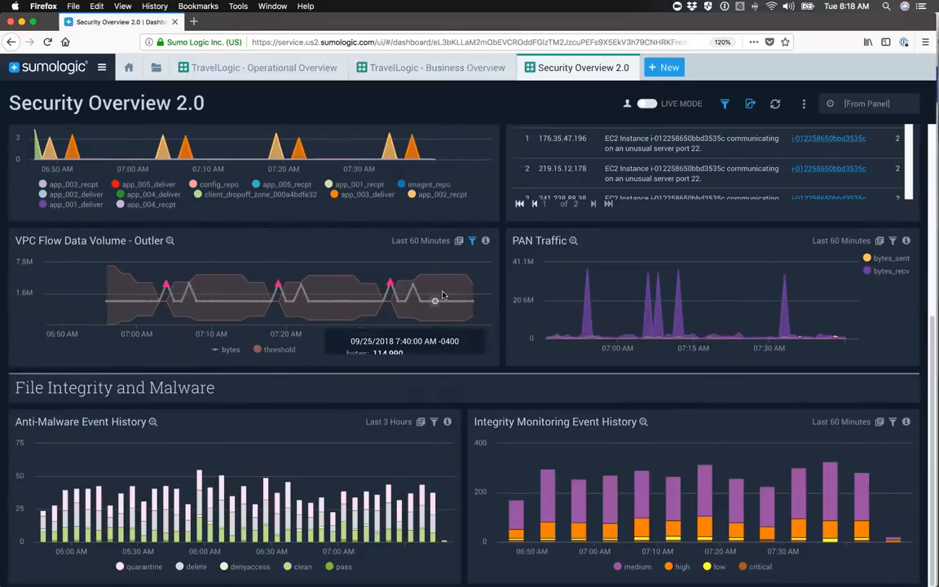
scroll(438, 298, "up", 6)
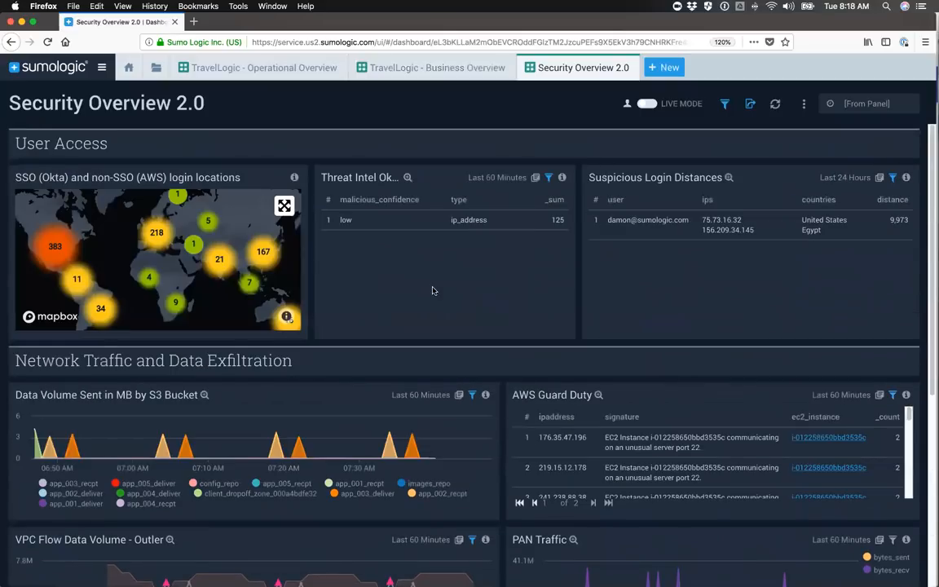
Close the Security Overview 2.0 and TravelLogic - Business Overview dashboards, and review the Slack alert note and service panels of the Operational Overview
left_click(622, 67)
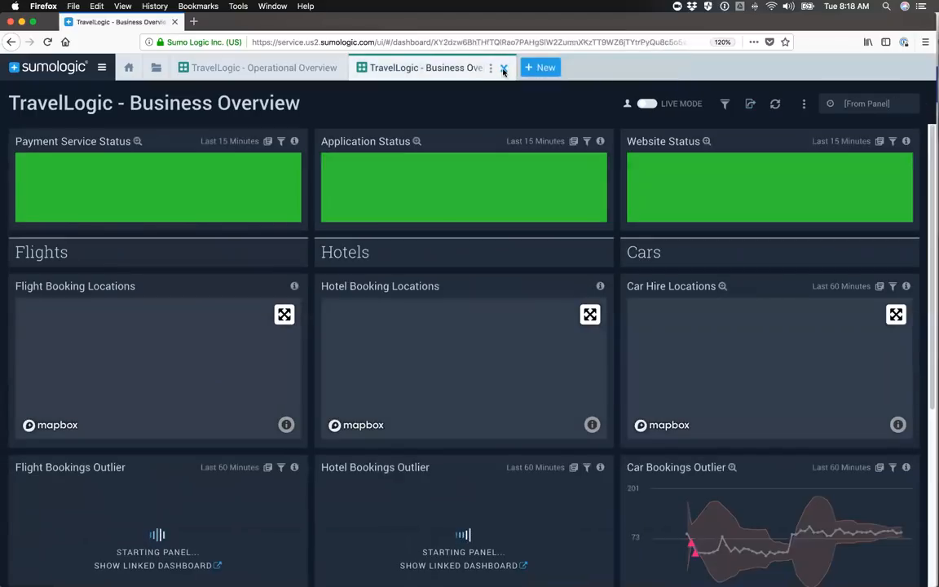
left_click(503, 68)
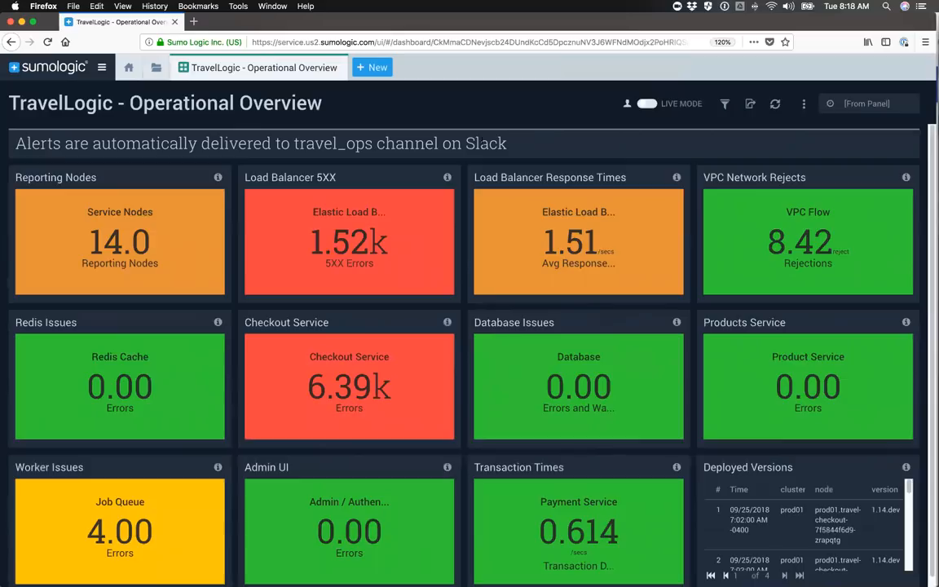
left_click_drag(507, 144, 90, 131)
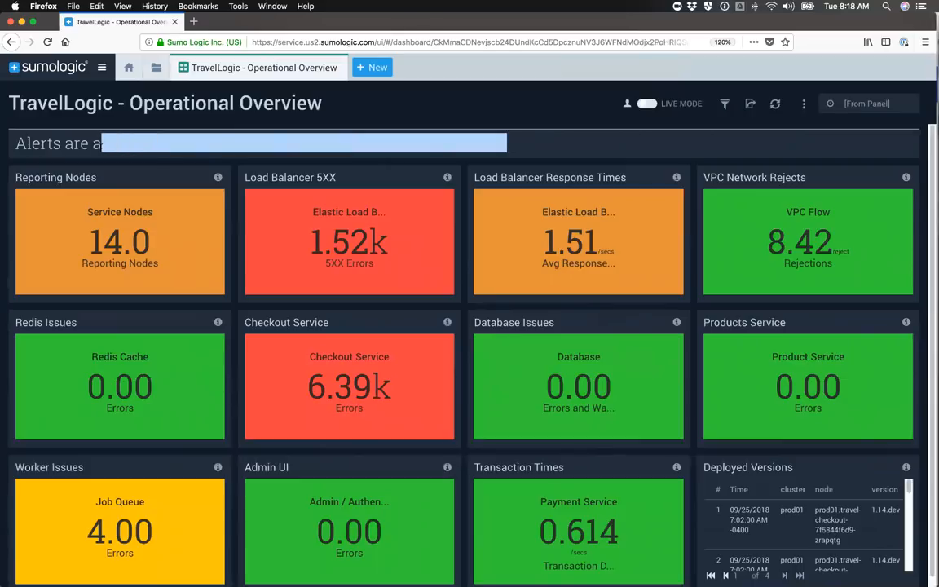
left_click(89, 131)
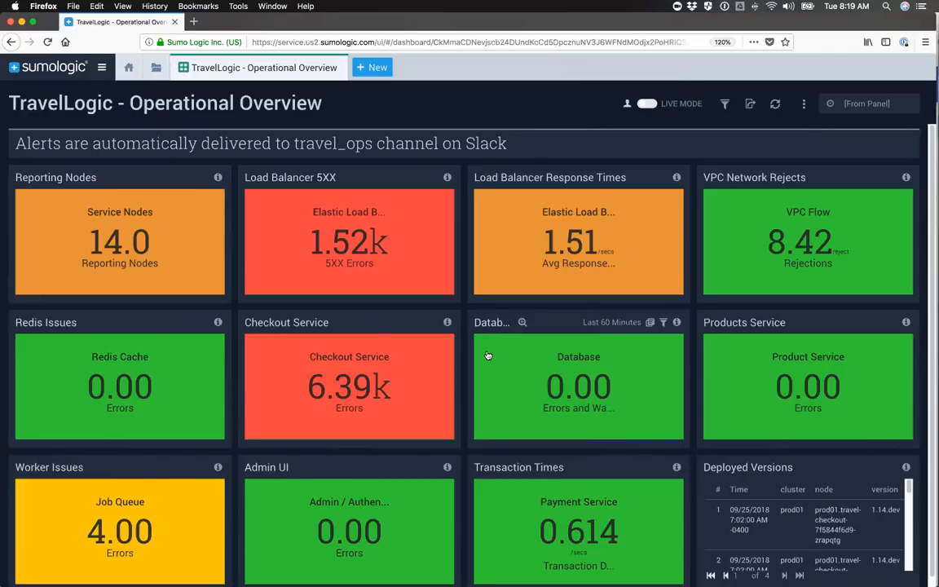
scroll(489, 359, "down", 1)
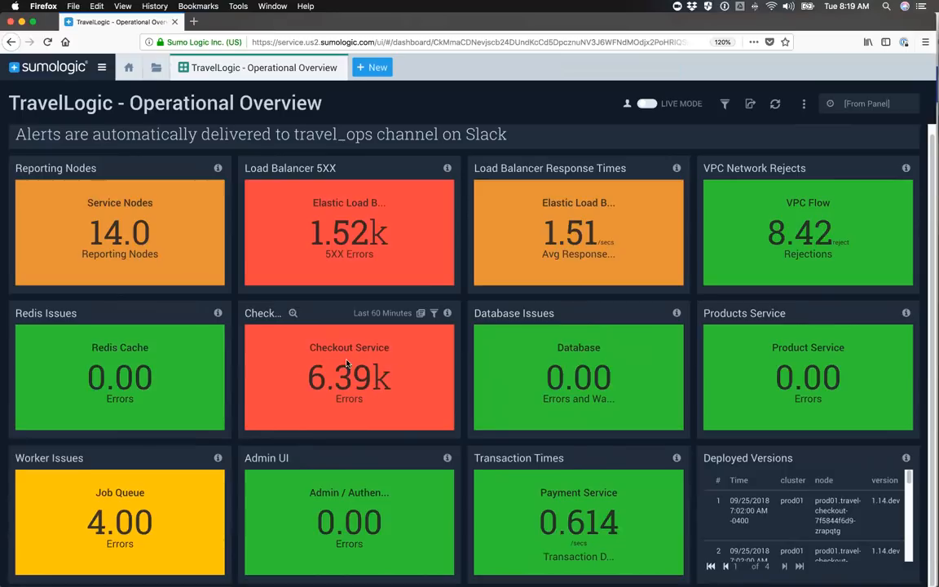
Open the TravelLogic - Services Detail dashboard from the Checkout Service panel and examine successful and failed bookings in the enlarged Bookings chart
left_click(347, 364)
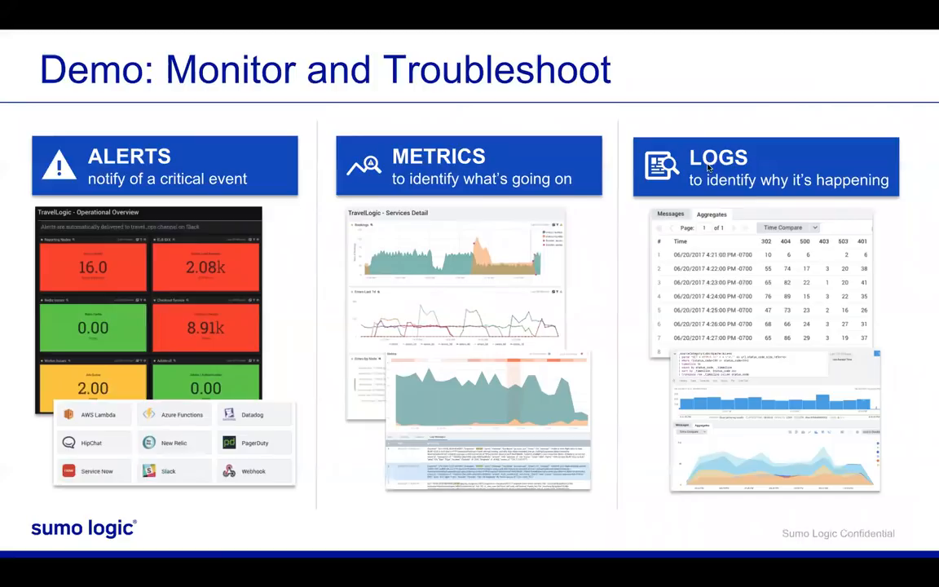
key("ctrl+Left")
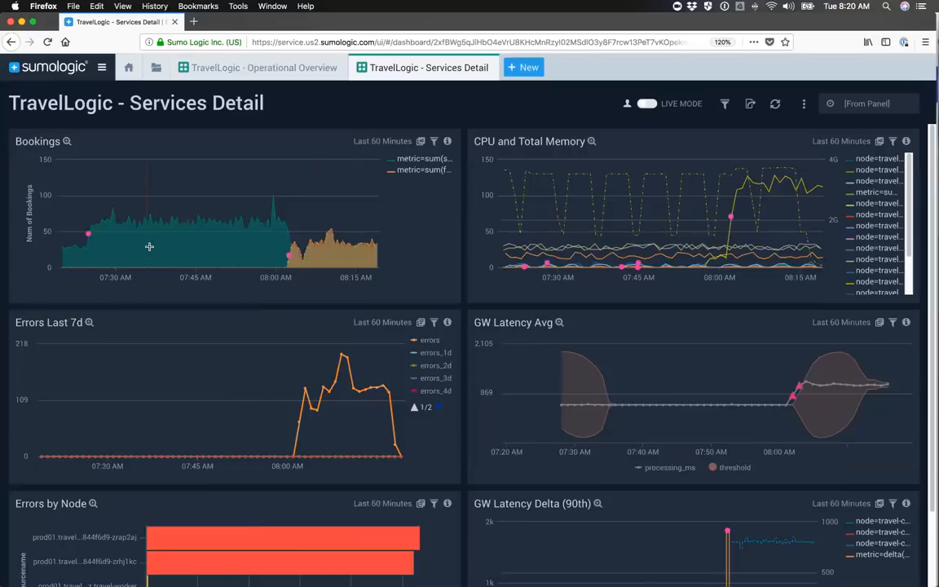
left_click_drag(116, 201, 66, 158)
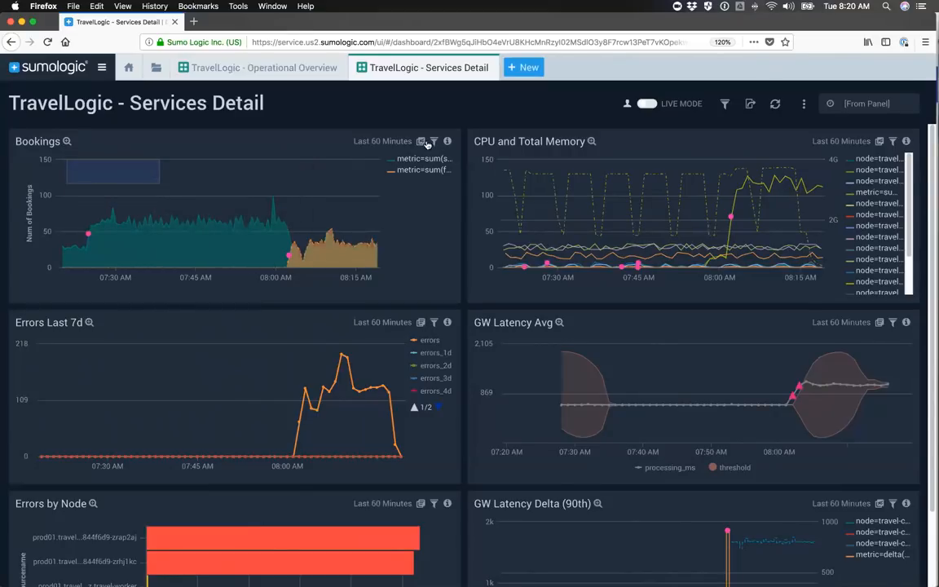
left_click(67, 142)
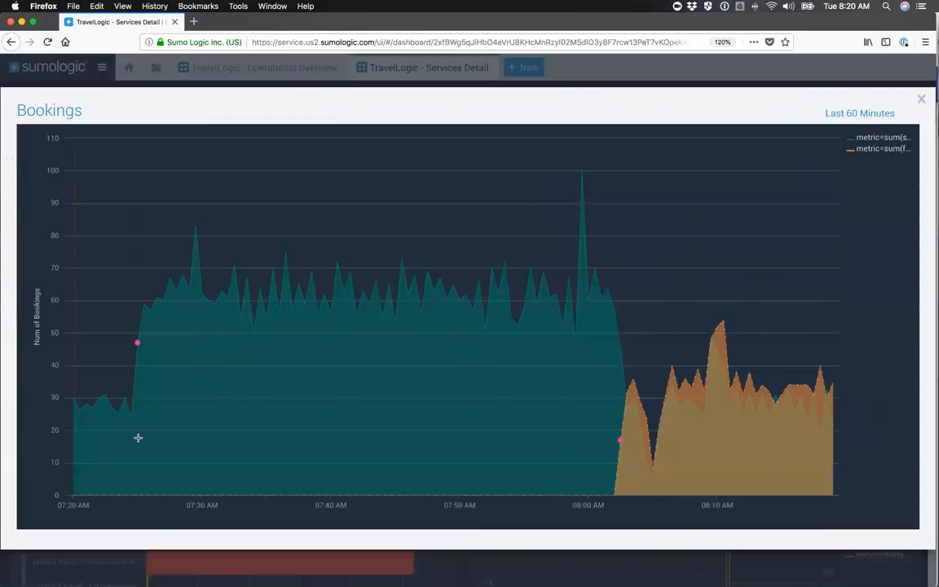
mouse_move(82, 403)
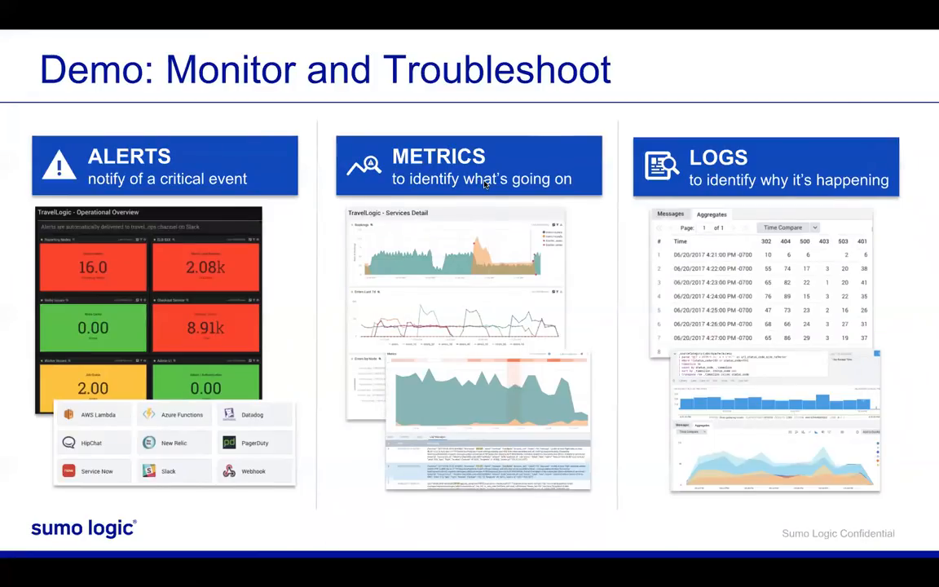
key("ctrl+Left")
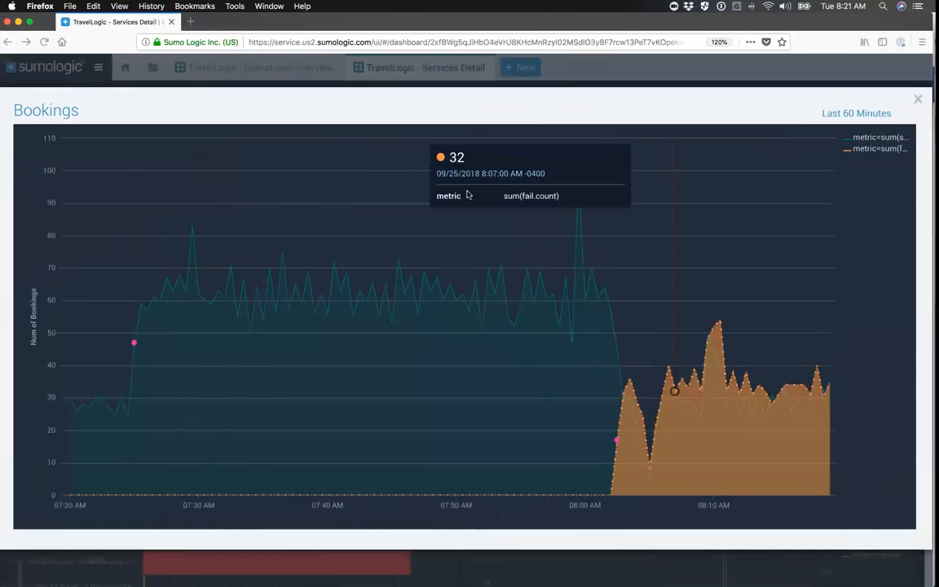
left_click(920, 106)
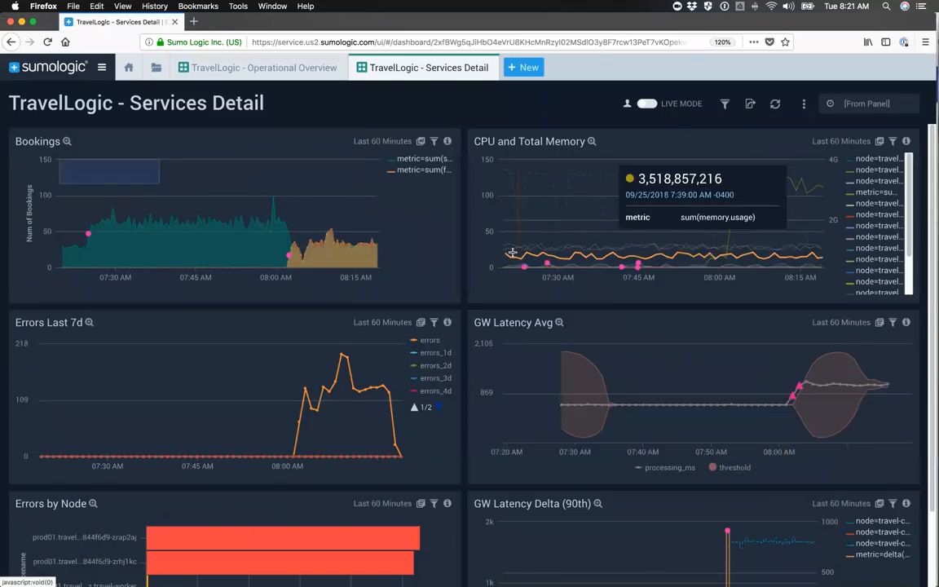
Examine the Errors Last 7d, GW Latency Avg and GW Latency Delta (90th) panels of the Services Detail dashboard
left_click_drag(512, 253, 514, 296)
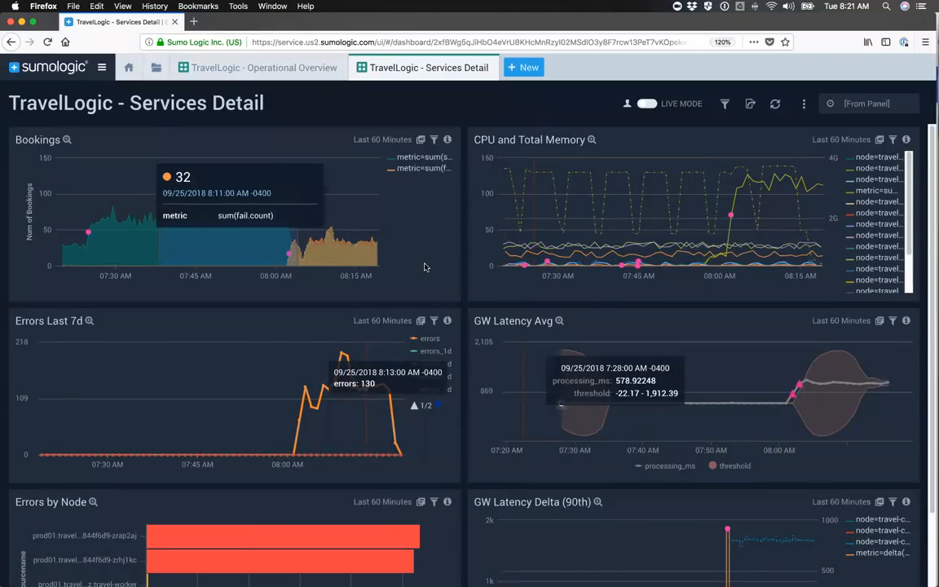
scroll(425, 267, "down", 3)
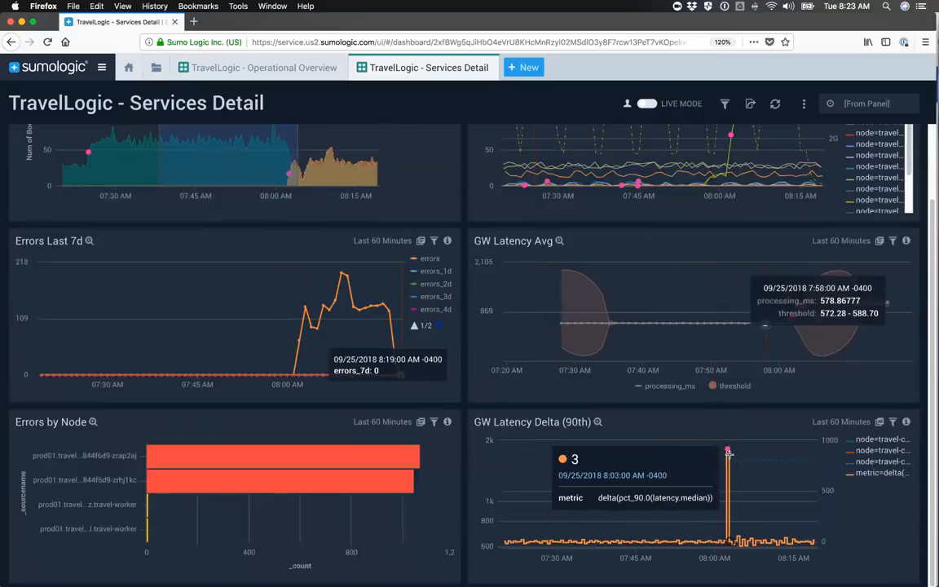
scroll(727, 451, "up", 1)
mouse_move(727, 451)
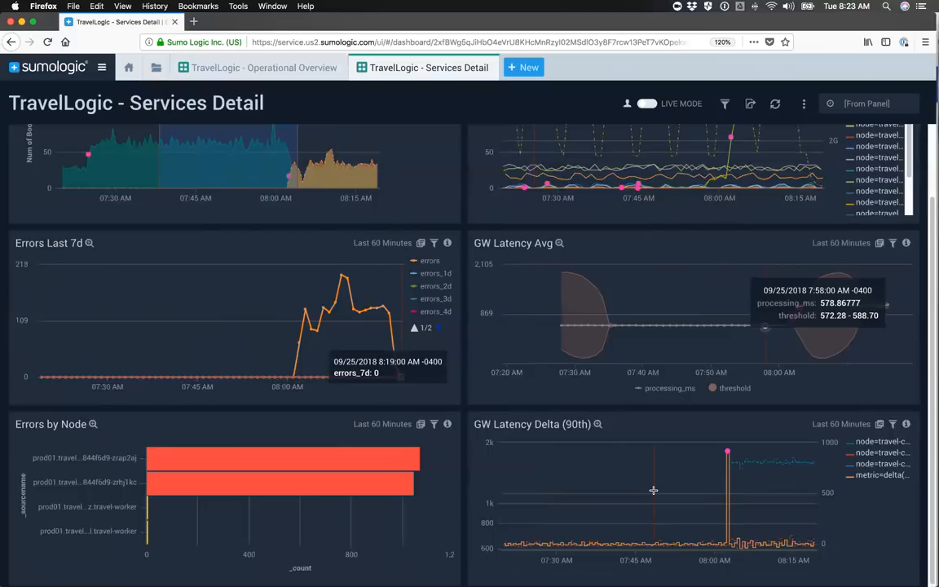
scroll(246, 505, "down", 1)
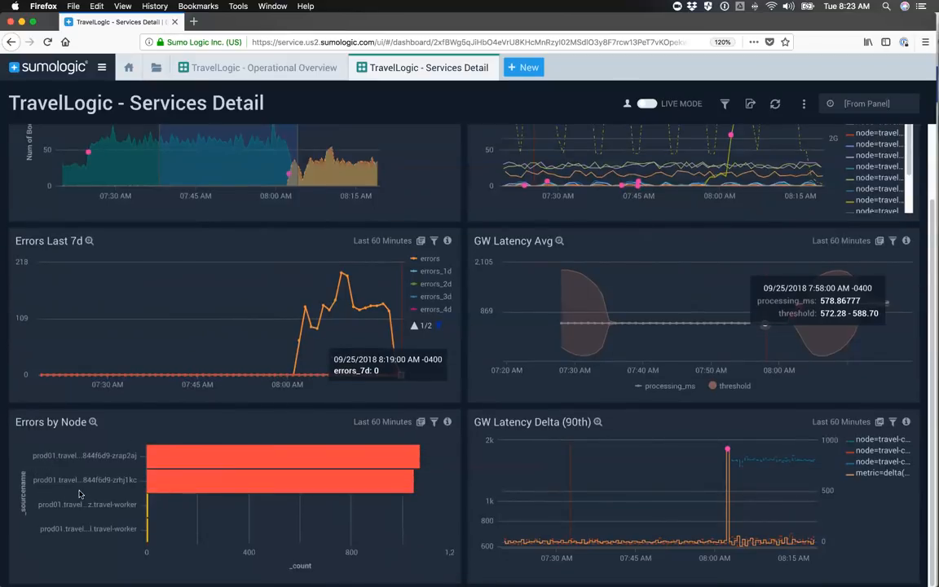
Inspect the error counts of the travel-checkout and travel-worker nodes in the Errors by Node panel
mouse_move(162, 470)
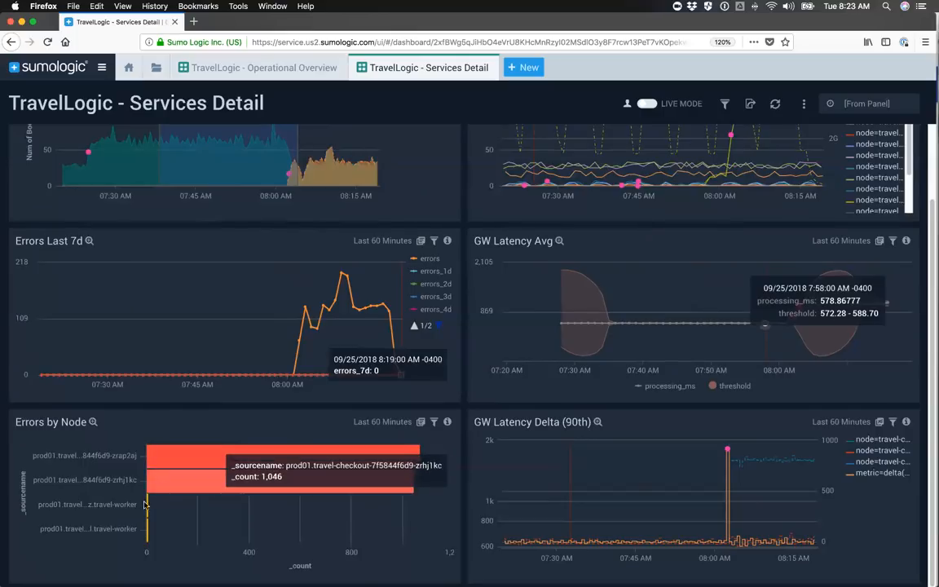
mouse_move(147, 510)
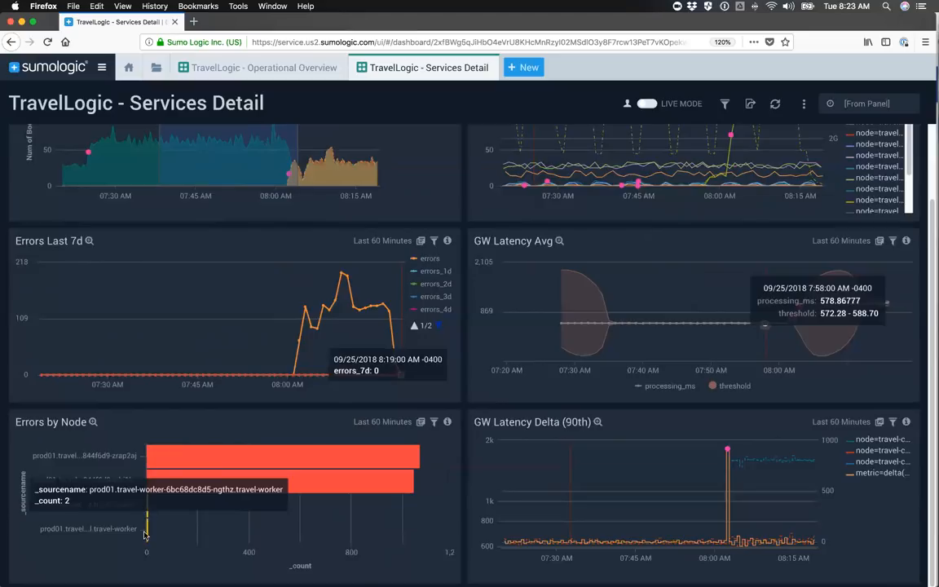
mouse_move(148, 537)
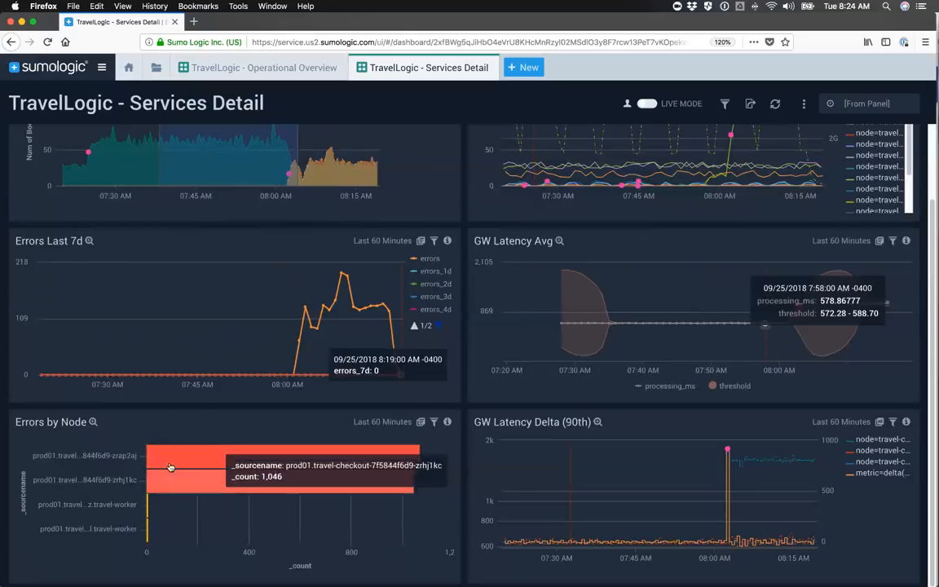
scroll(171, 473, "up", 2)
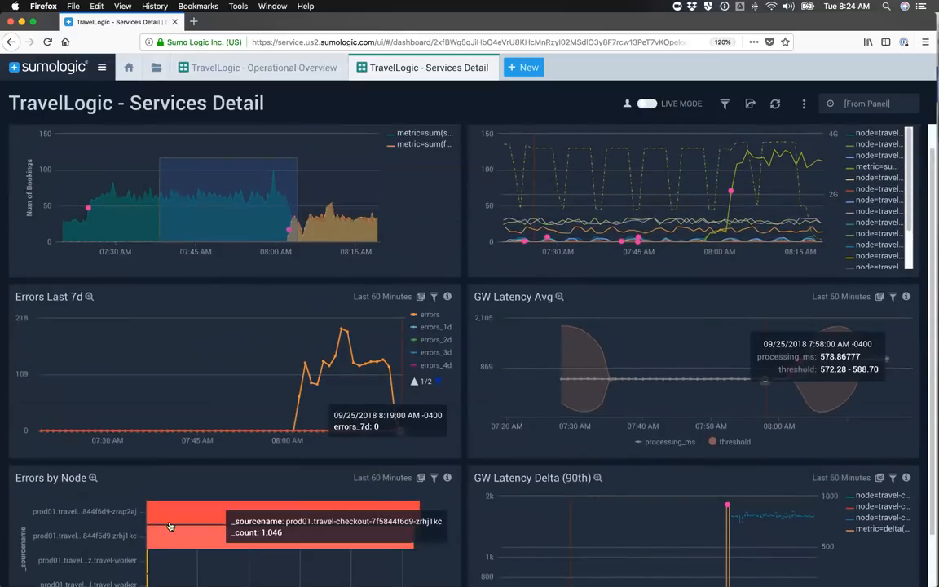
scroll(125, 506, "down", 2)
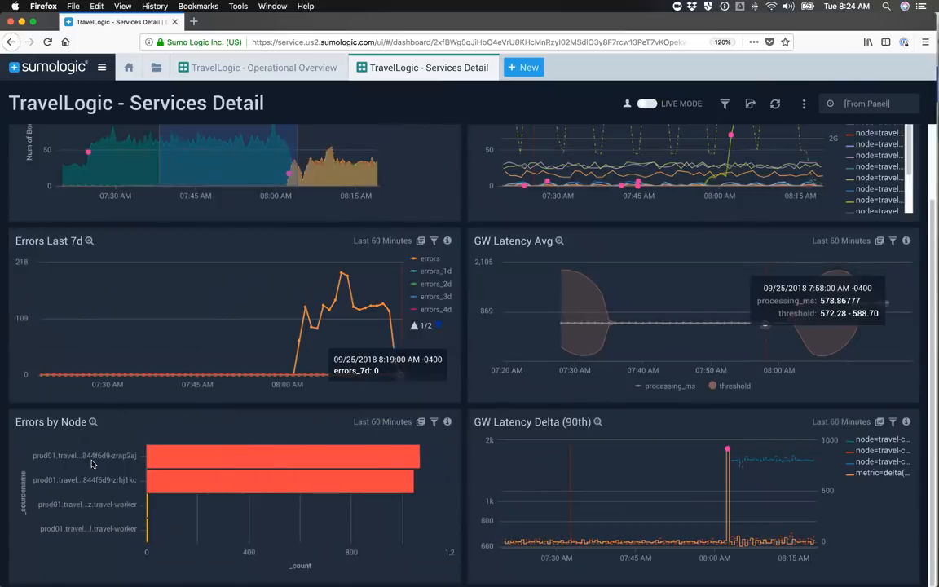
scroll(92, 467, "up", 2)
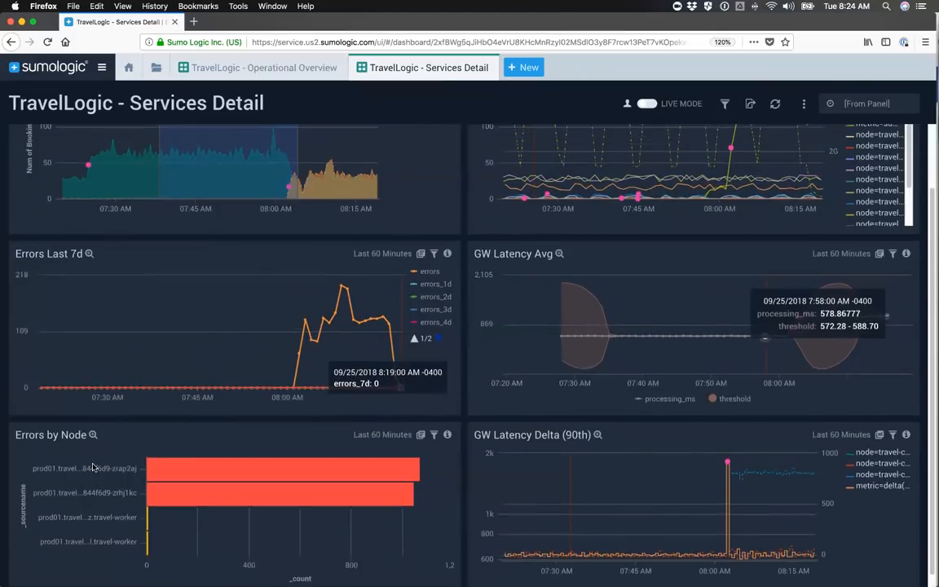
Enlarge the CPU and Total Memory chart, inspect the travel-checkout node's vcpu.total curve, and close the enlarged view
left_click_drag(421, 260, 200, 279)
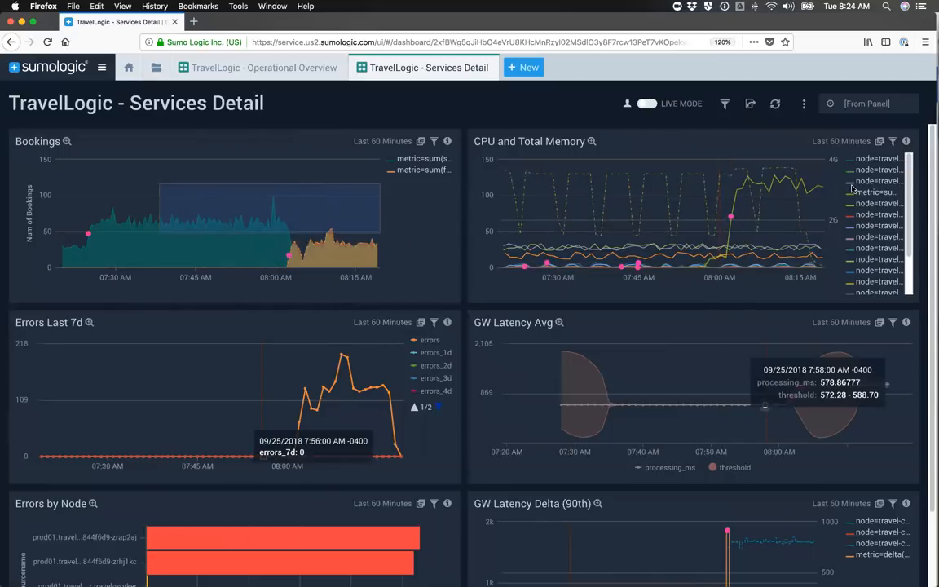
left_click(592, 142)
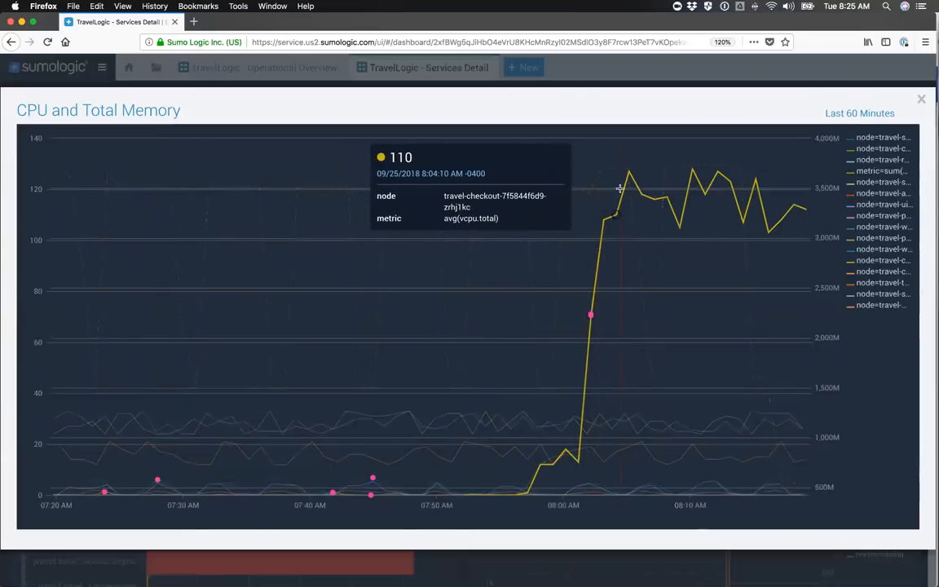
left_click(921, 98)
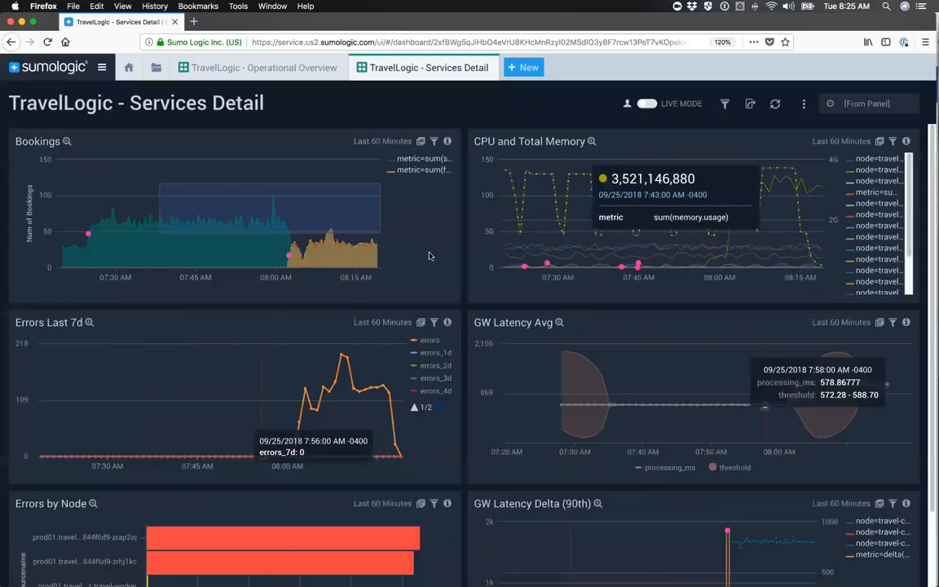
Open the CPU and Total Memory panel in the metrics explorer and disable its memory.usage query
left_click(881, 143)
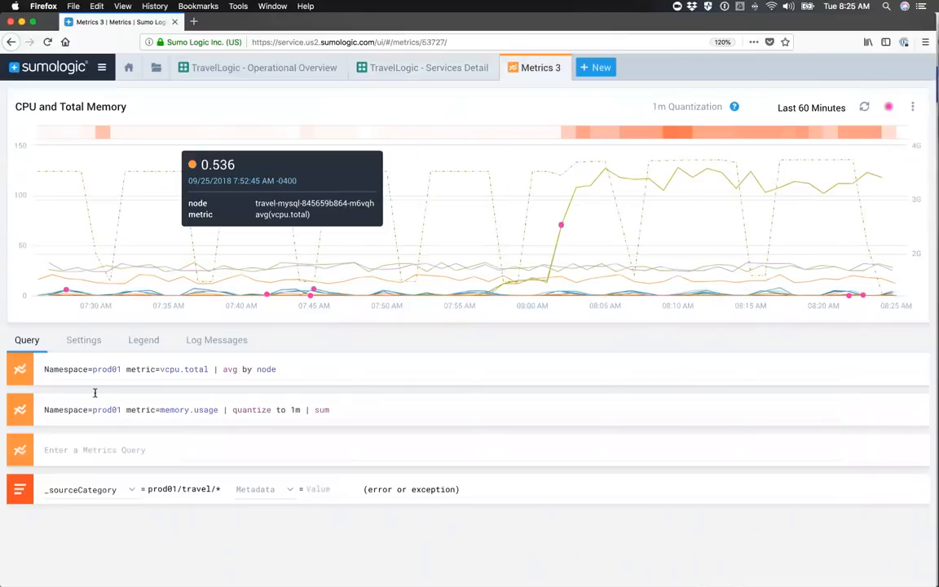
left_click_drag(157, 369, 206, 370)
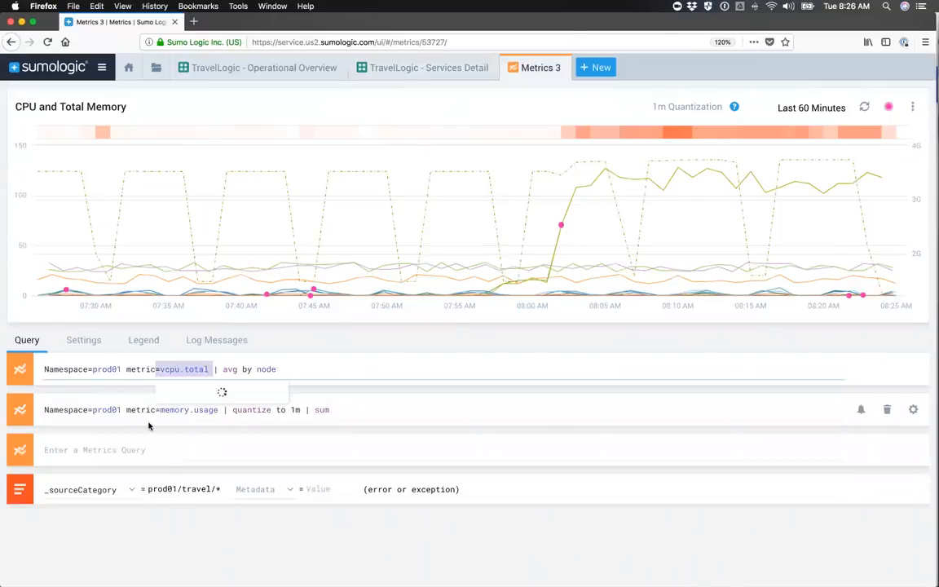
left_click_drag(155, 409, 197, 409)
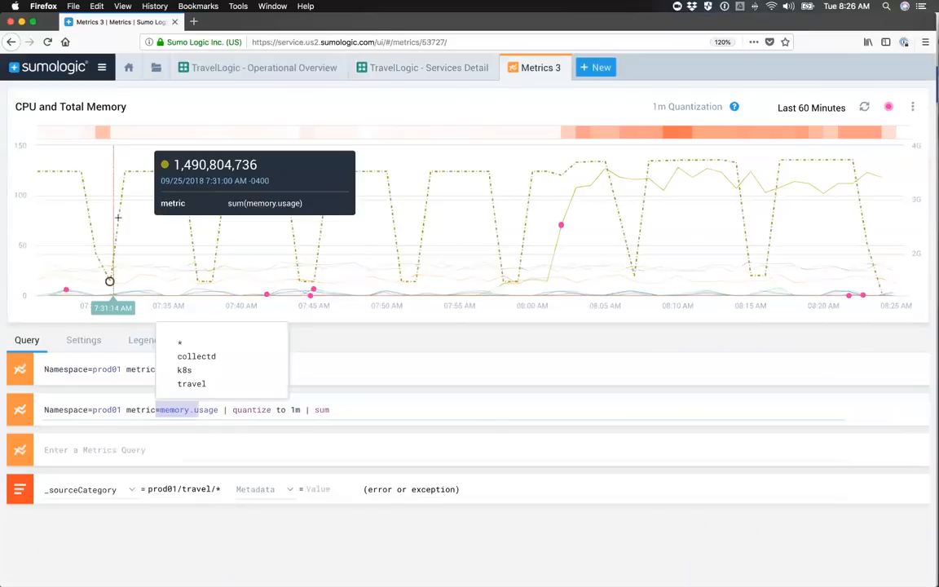
left_click(18, 409)
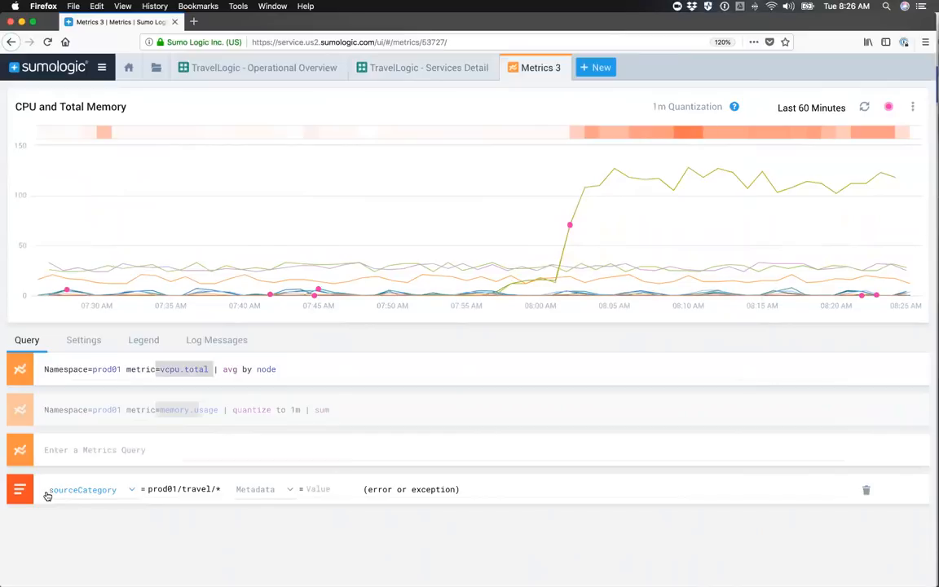
Try narrowing the log overlay's _sourceCategory to prod01/travel/checkout, and restore it to prod01/travel/*
left_click(131, 492)
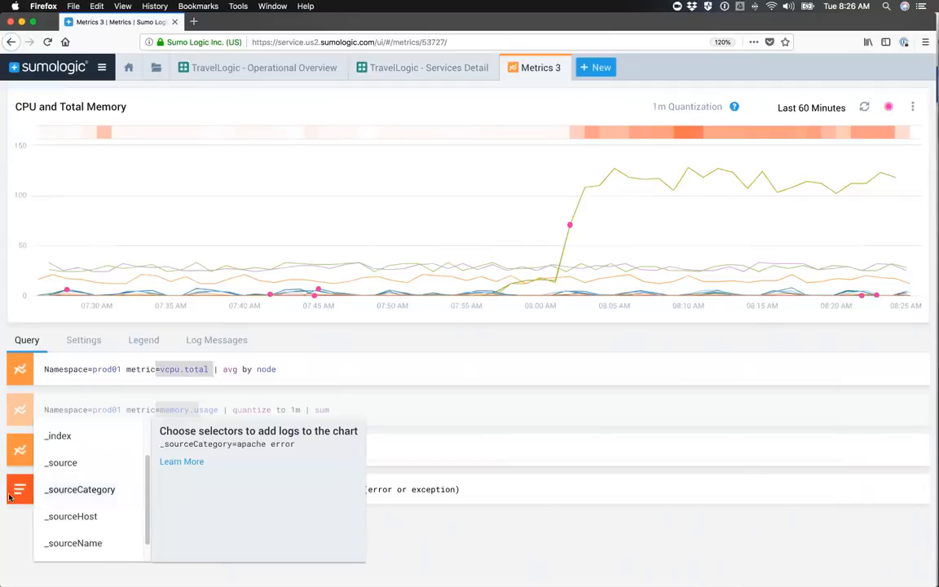
left_click(82, 491)
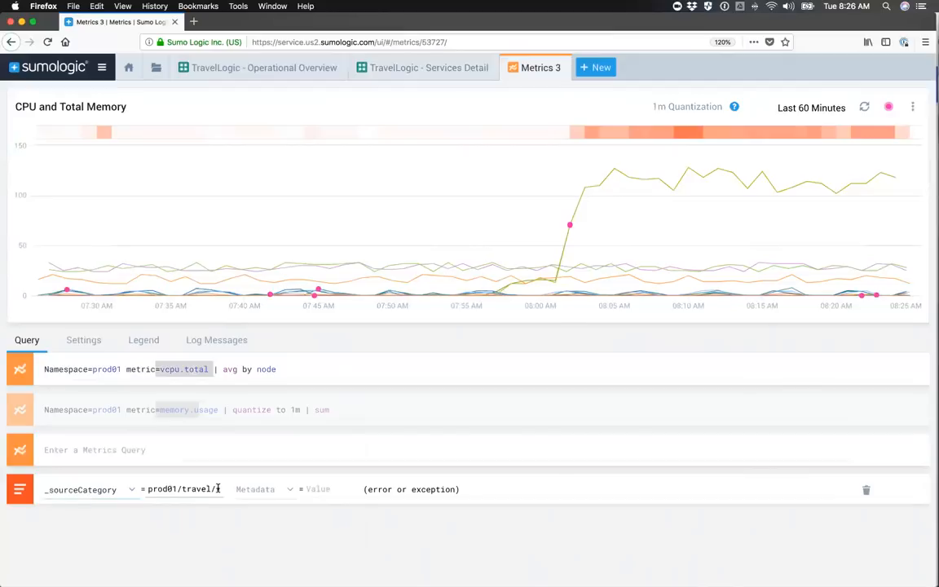
key("BackSpace")
type("checkout")
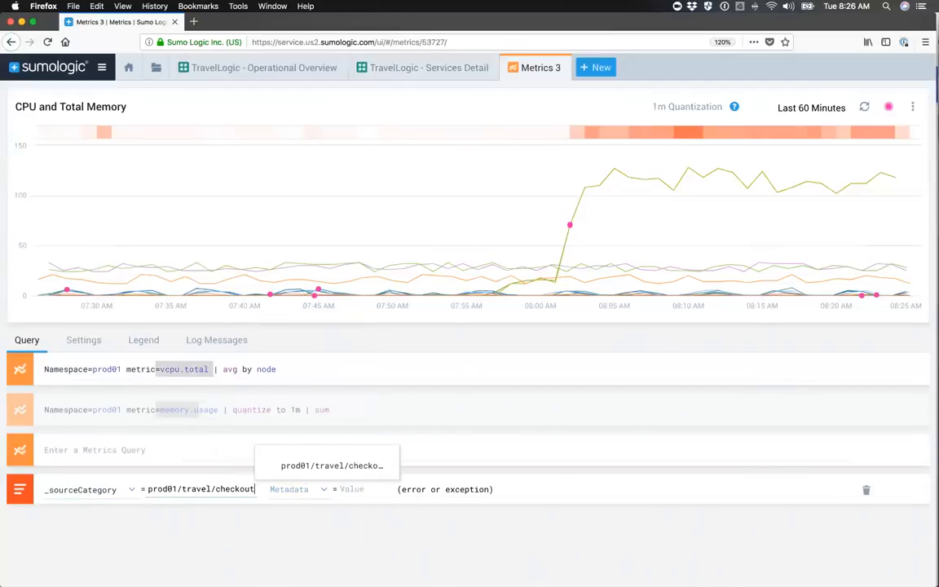
key("BackSpace")
key("BackSpace")
key("BackSpace")
key("BackSpace")
key("BackSpace")
key("BackSpace")
key("BackSpace")
key("BackSpace")
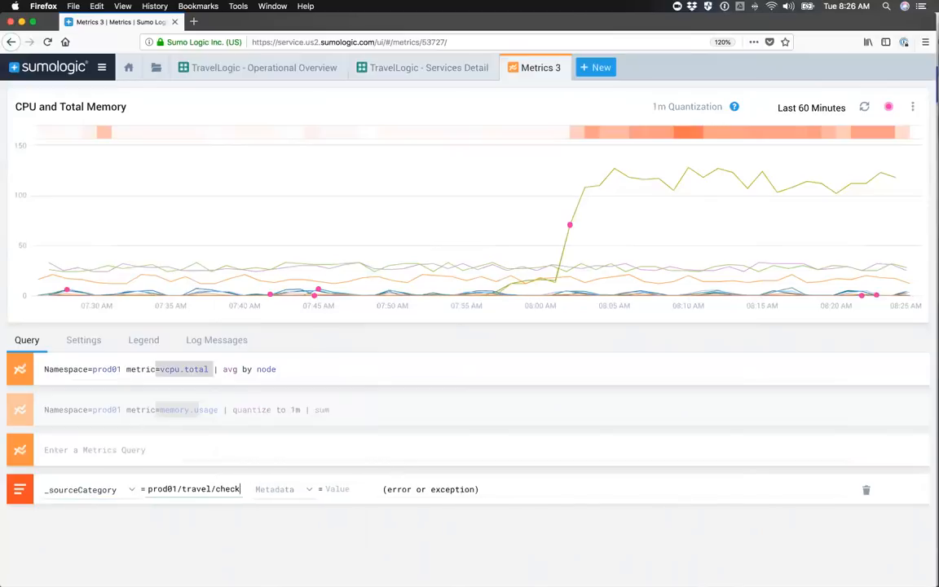
type("*")
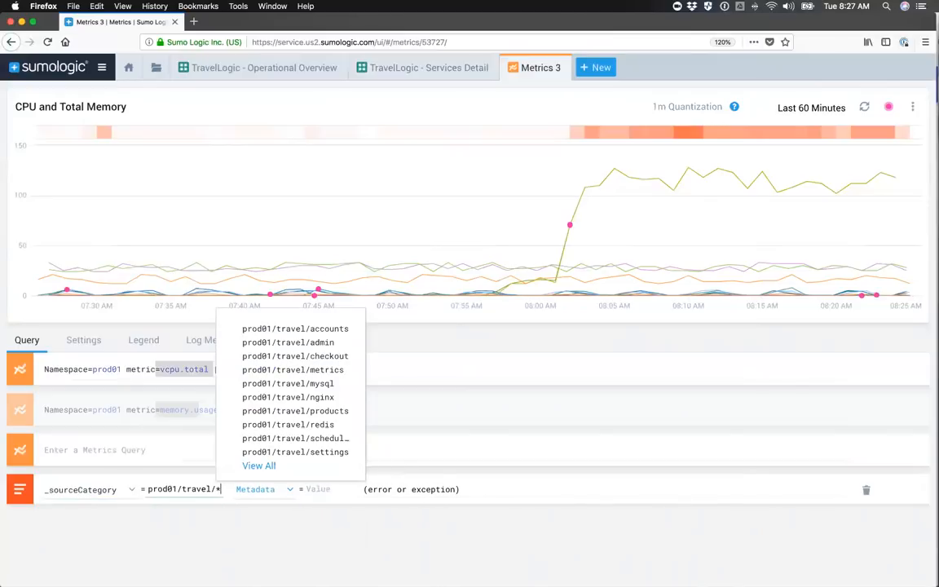
left_click(198, 538)
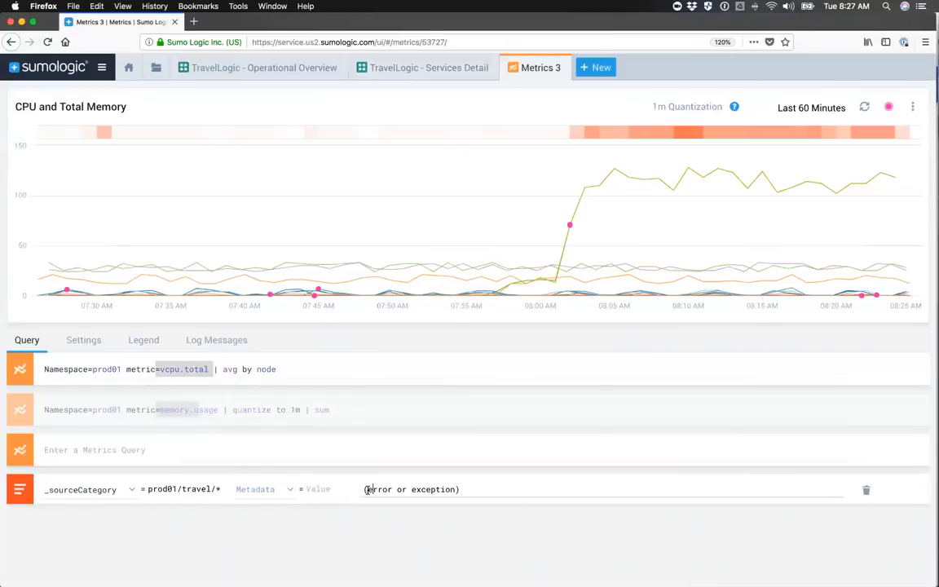
Replace the log overlay's keyword filter "(error or exception)" with "error" and run the query
left_click_drag(366, 489, 470, 488)
left_click(466, 488)
left_click_drag(461, 489, 352, 494)
key("BackSpace")
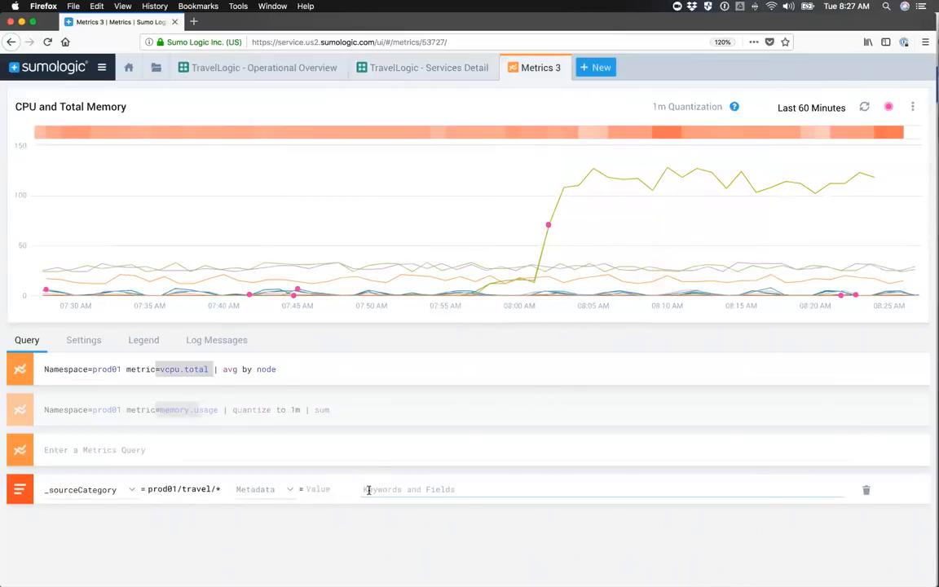
type("error")
key("Return")
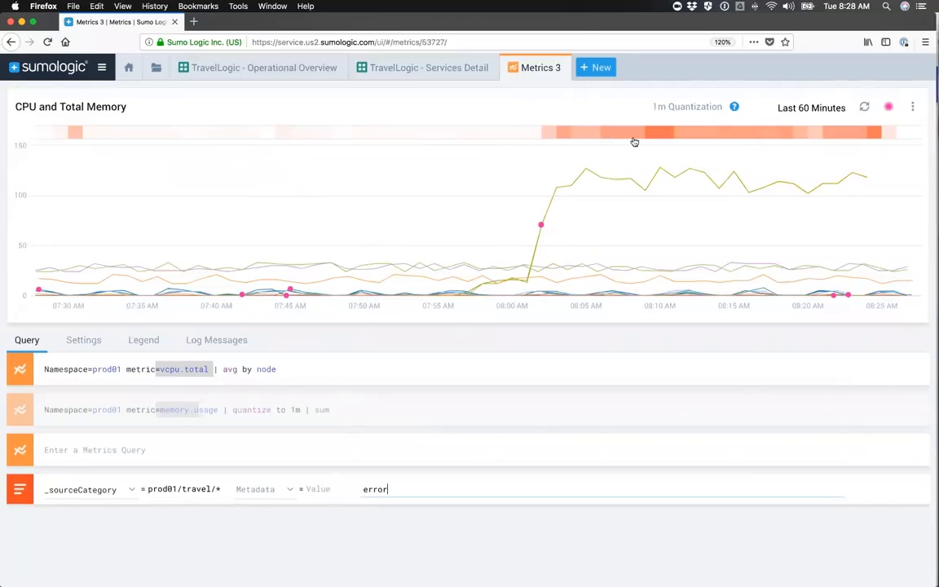
Open the log messages behind the 8:02 AM block of the error heat map and read the checkout errors
left_click(554, 135)
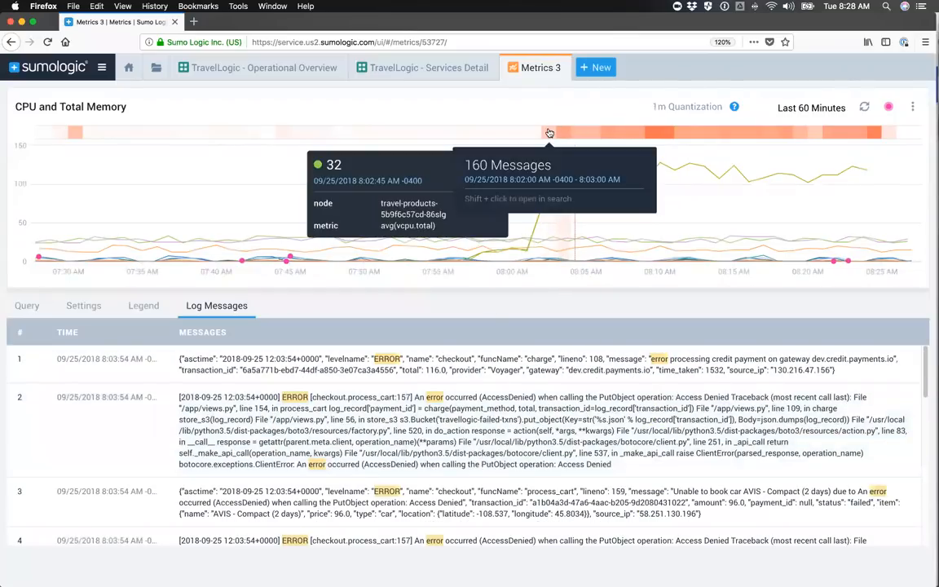
left_click(551, 134)
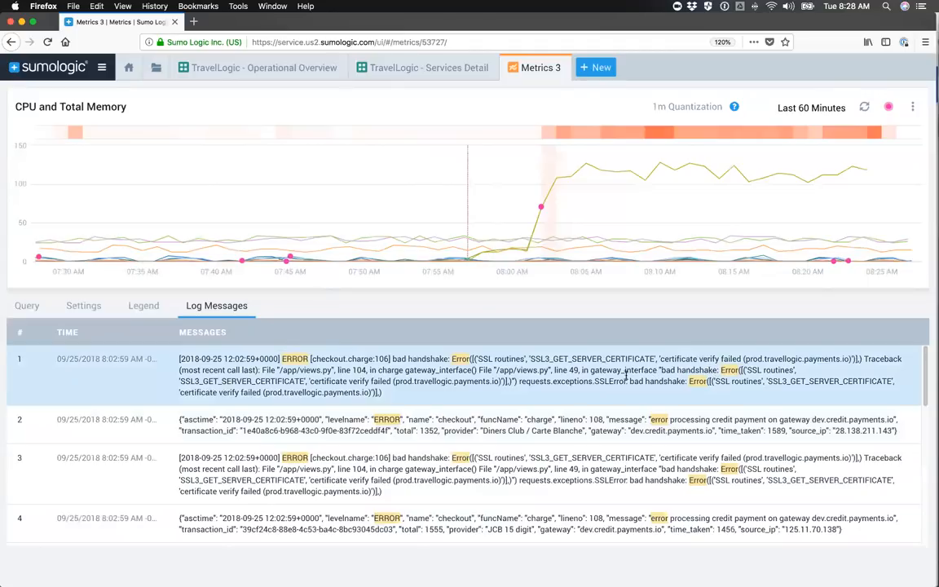
scroll(534, 384, "down", 2)
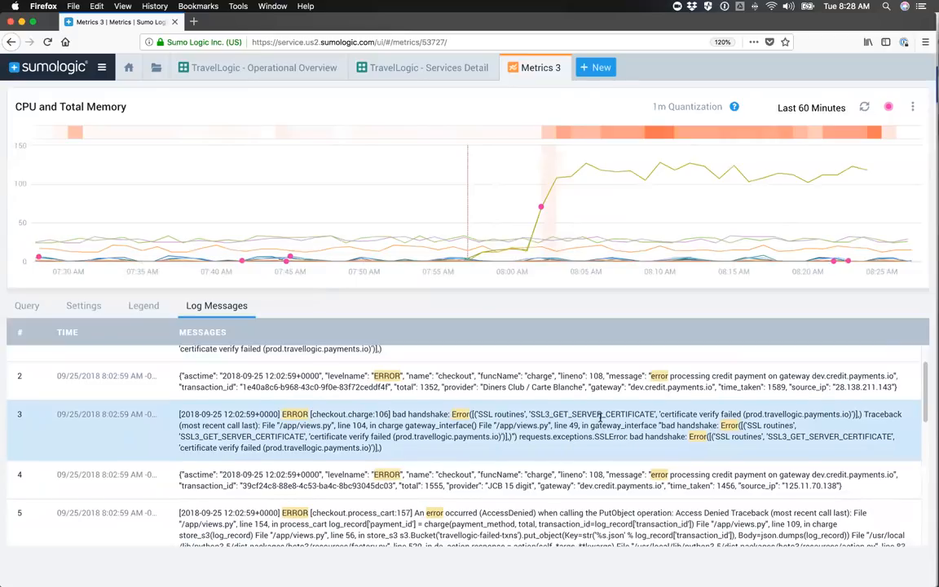
Read through the checkout error messages behind the 8:02 AM heat map block, examining the SSL handshake and AccessDenied entries
scroll(522, 440, "down", 4)
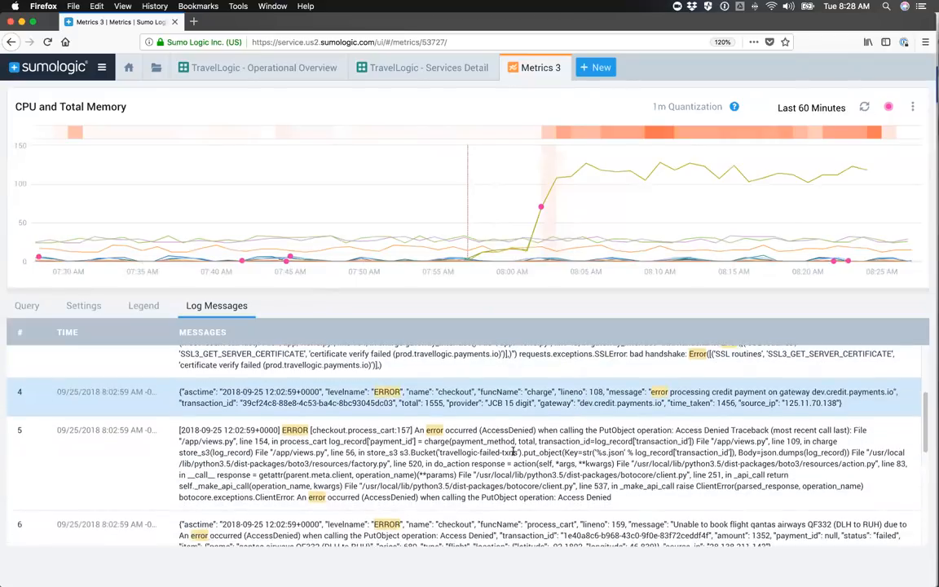
scroll(514, 451, "down", 12)
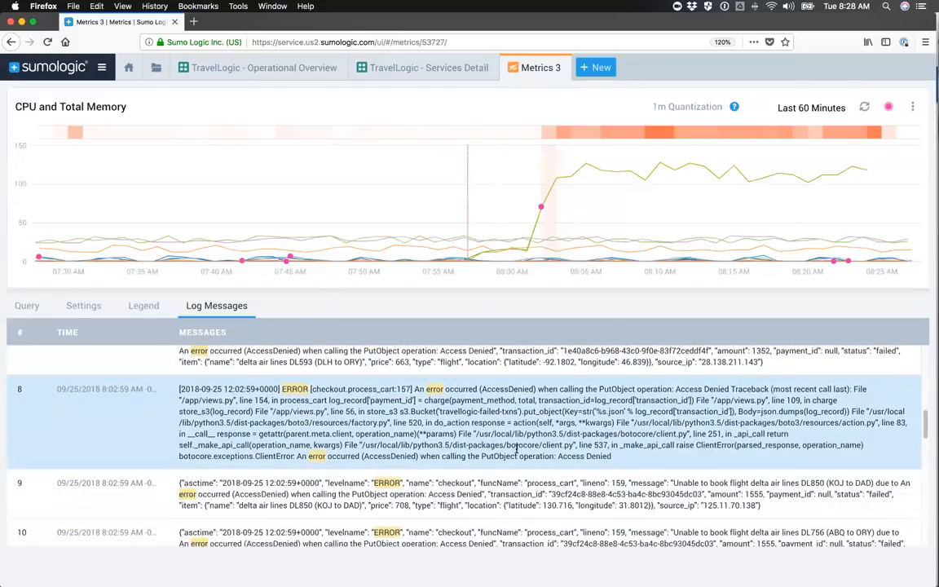
scroll(515, 449, "down", 12)
scroll(521, 449, "down", 3)
scroll(522, 408, "up", 12)
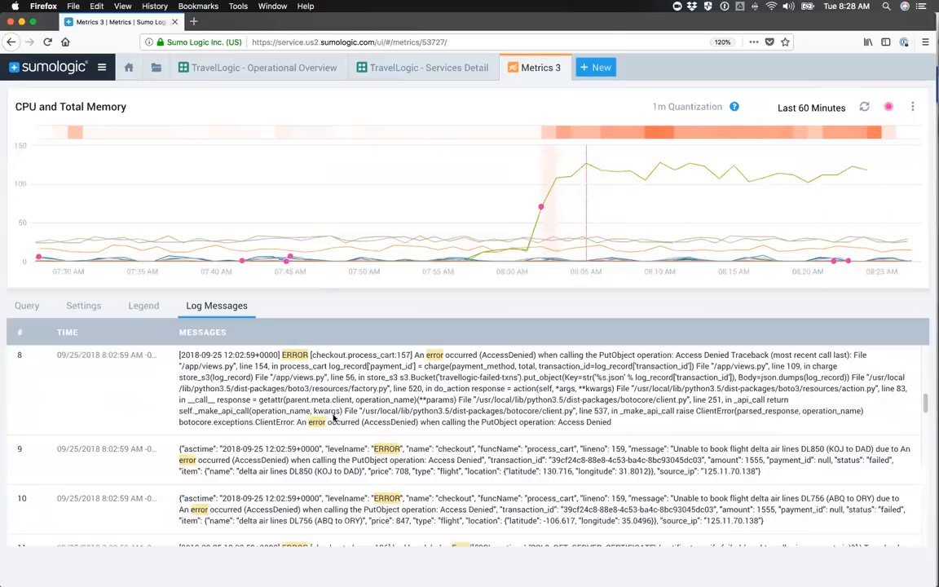
scroll(326, 432, "down", 4)
scroll(316, 448, "up", 8)
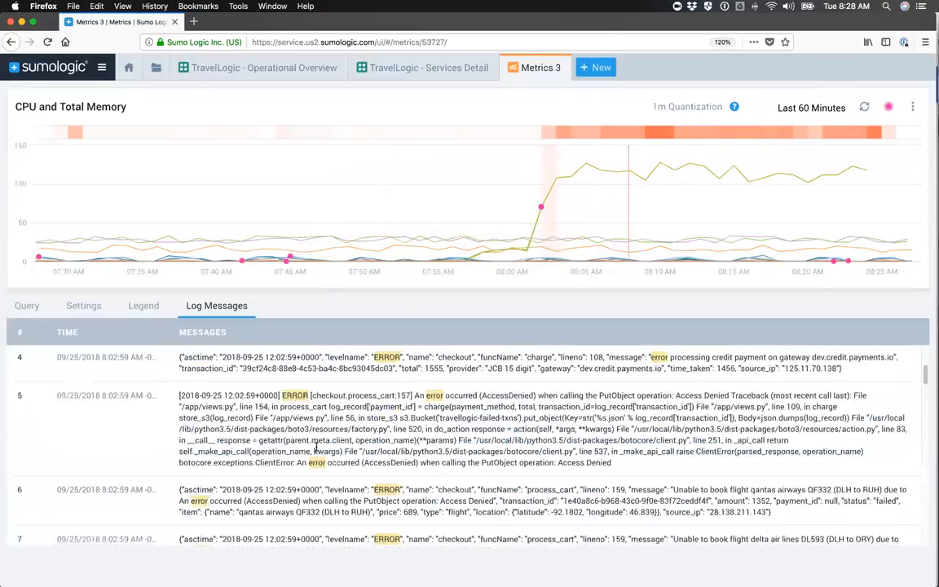
scroll(315, 447, "up", 3)
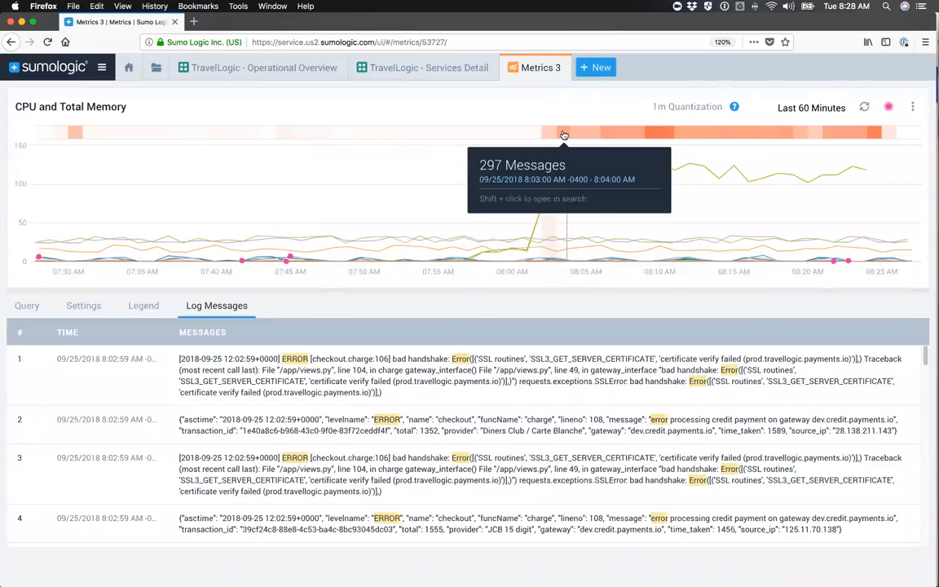
Open the 8:03 AM block of the error heat map in a log search and view its search details
left_click(563, 134, "shift")
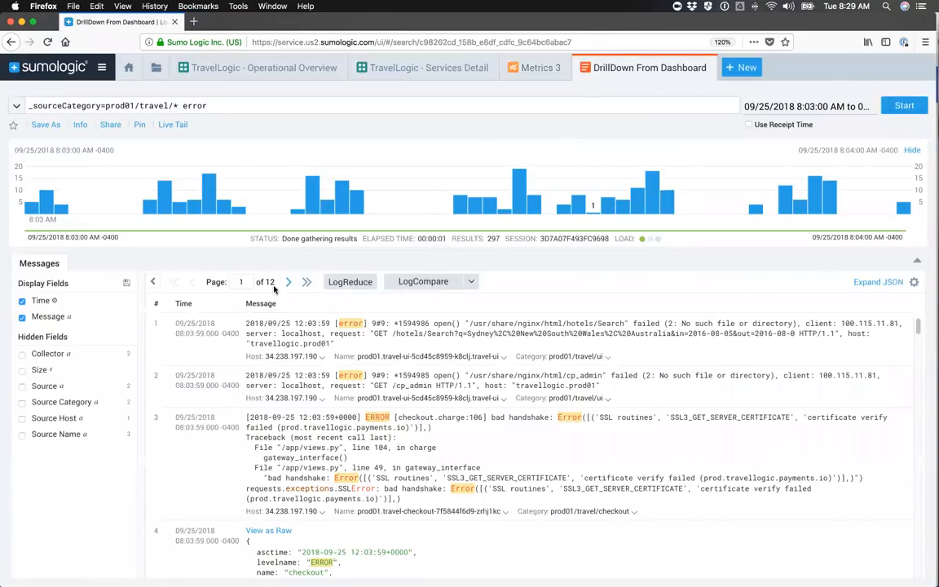
left_click_drag(500, 239, 487, 242)
left_click(487, 240)
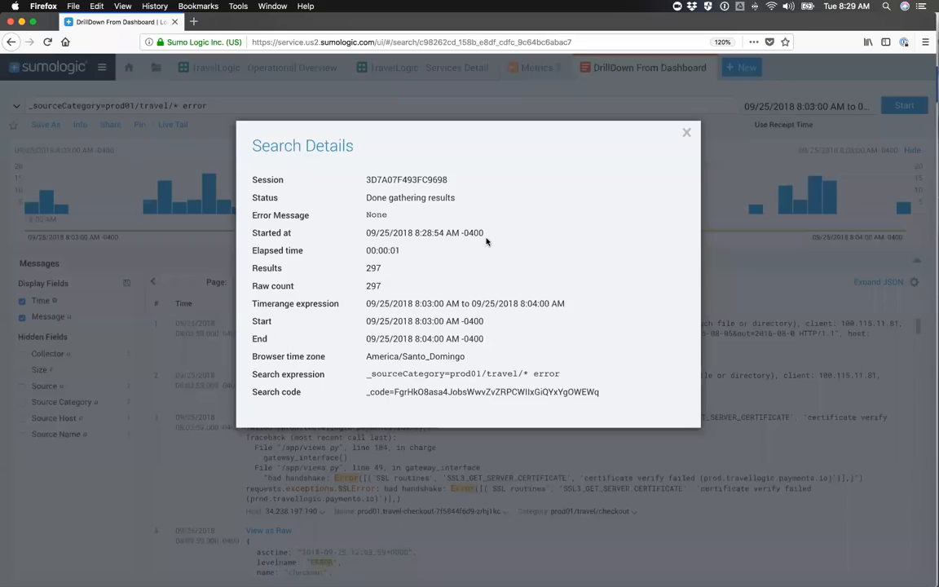
left_click(685, 130)
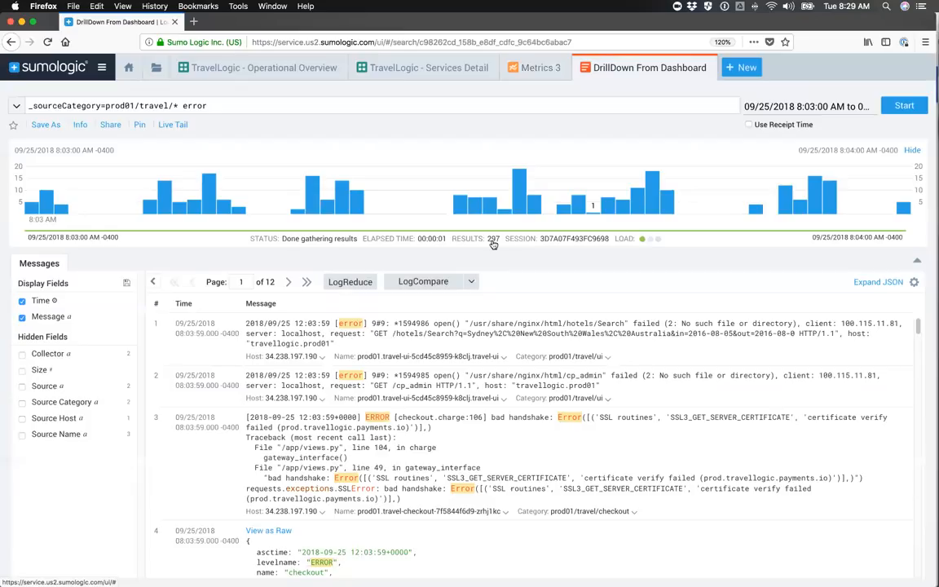
Remove the error keyword from the _sourceCategory=prod01/travel/* query, set the time range to -45m, and run the search
double_click(193, 105)
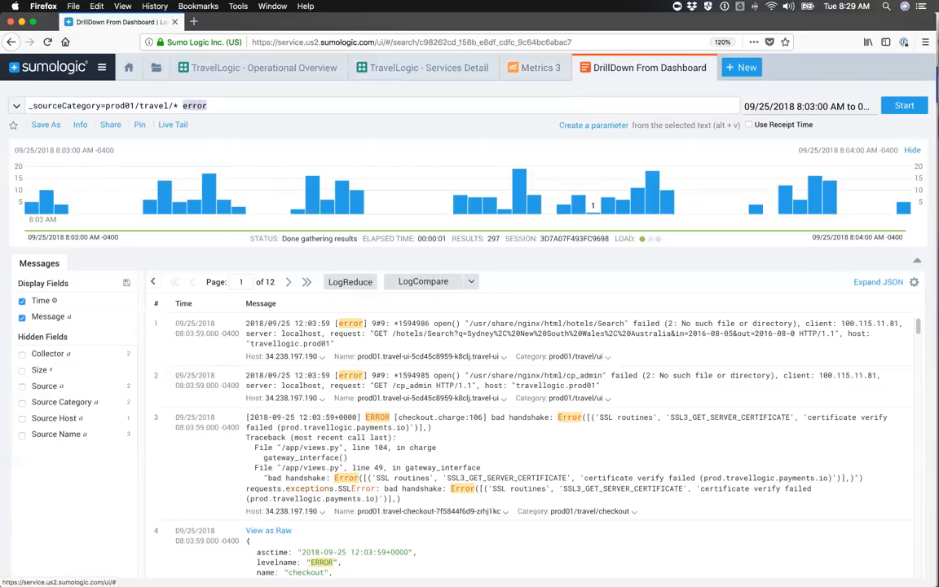
key("BackSpace")
key("Return")
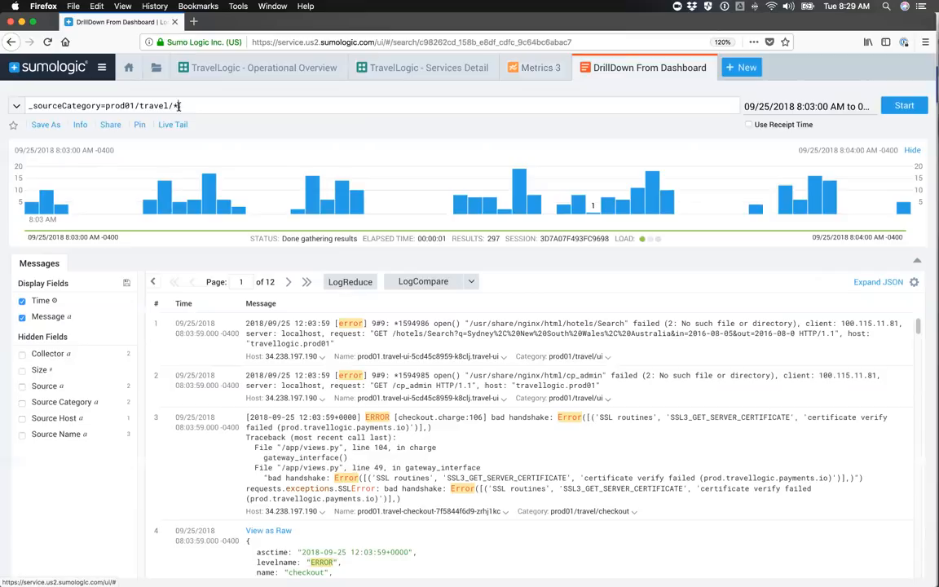
left_click(789, 108)
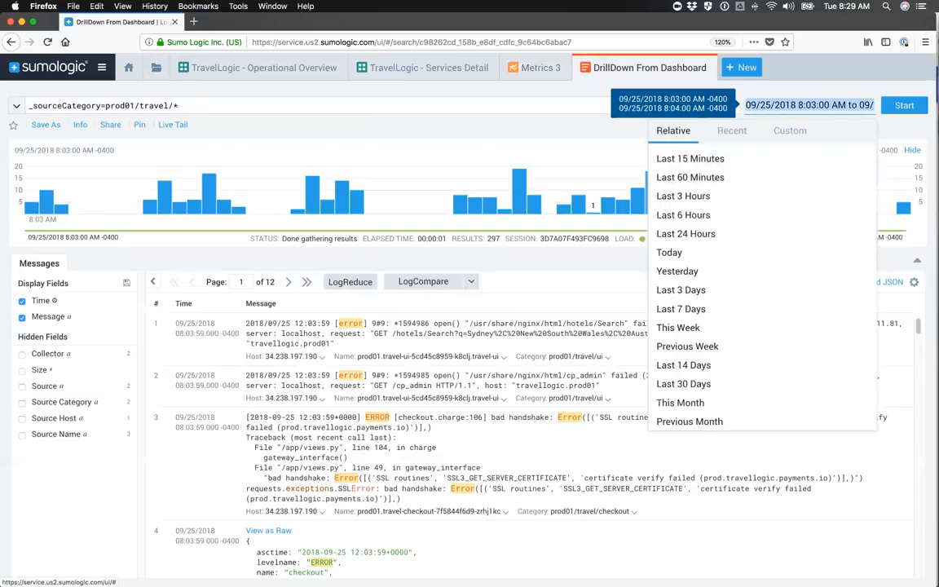
type("-45m")
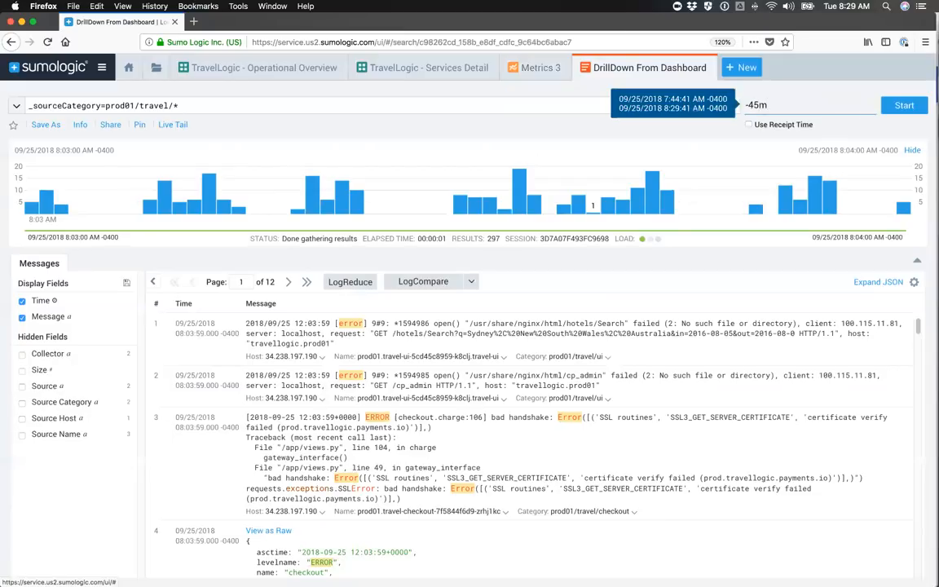
left_click(906, 106)
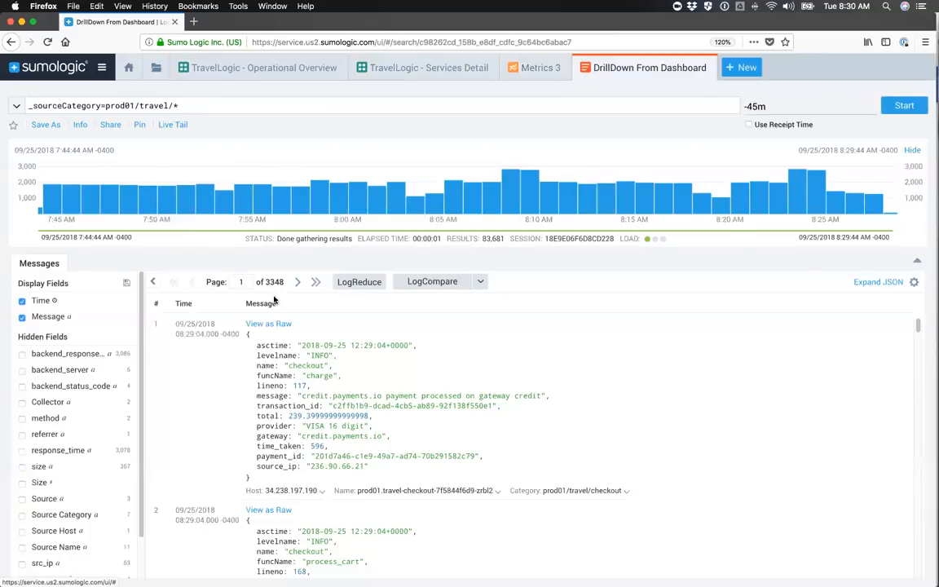
Skim the raw search messages and run LogReduce to group them into signatures
scroll(300, 356, "down", 10)
scroll(326, 342, "up", 10)
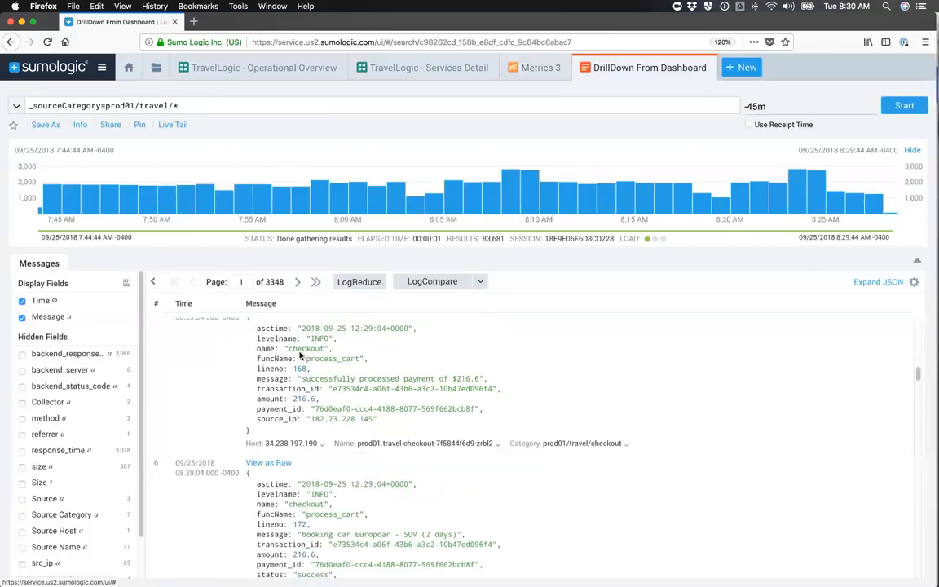
left_click(358, 283)
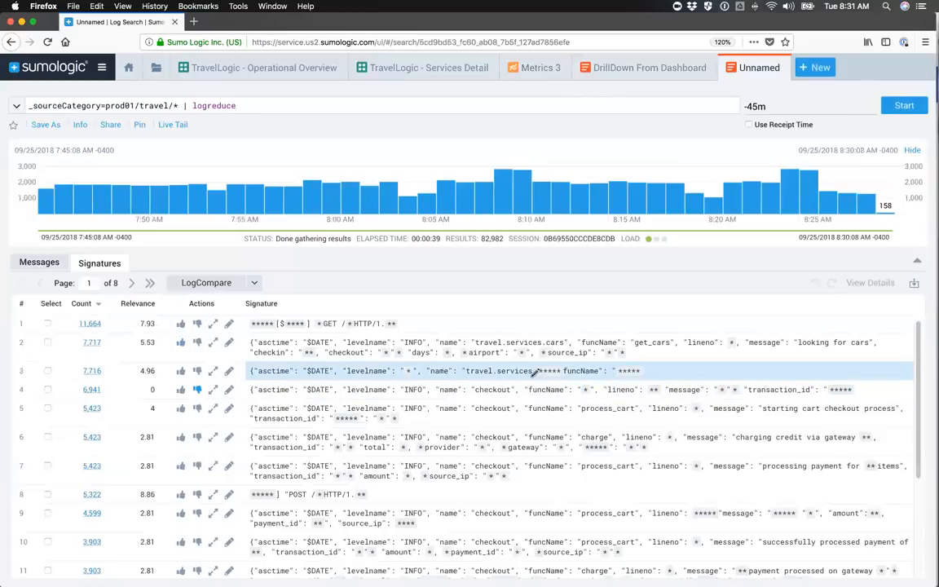
Generalize the travel.flights "found flights" signature by replacing its funcName value get_flights with a wildcard
scroll(530, 422, "down", 3)
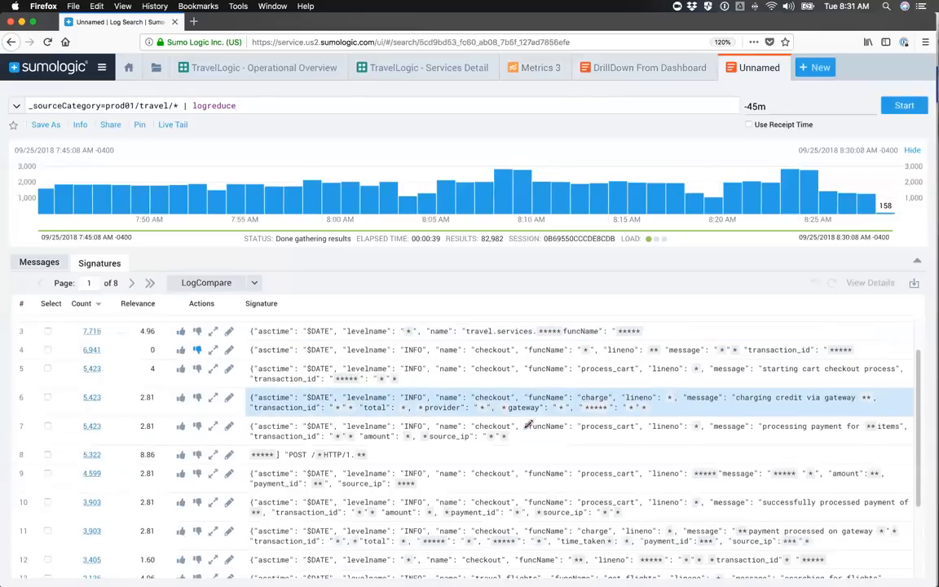
scroll(528, 424, "down", 2)
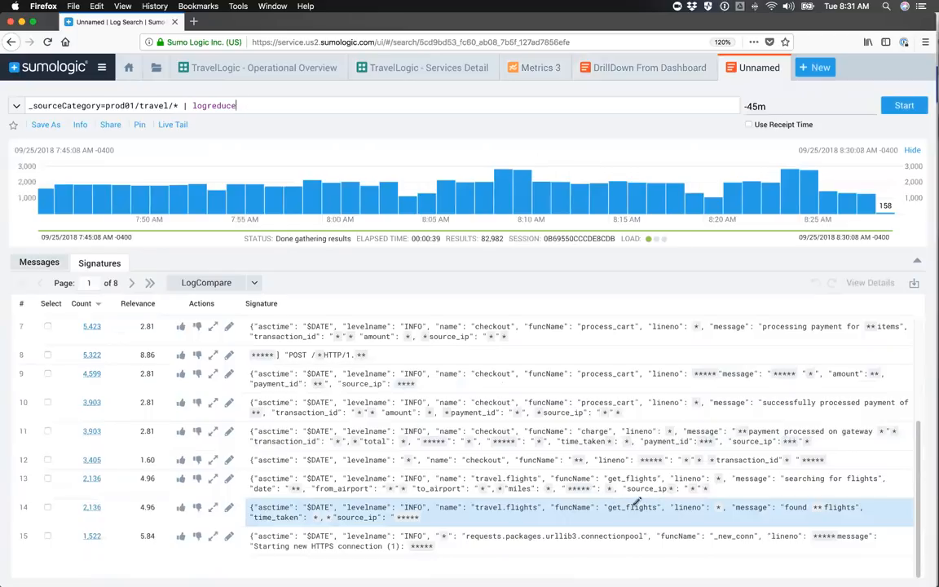
left_click(230, 509)
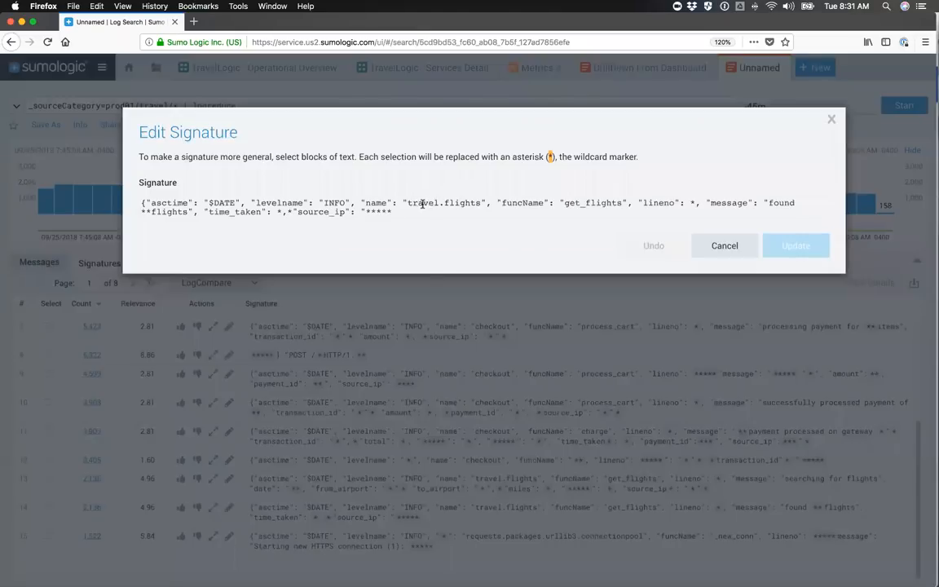
left_click_drag(565, 204, 623, 202)
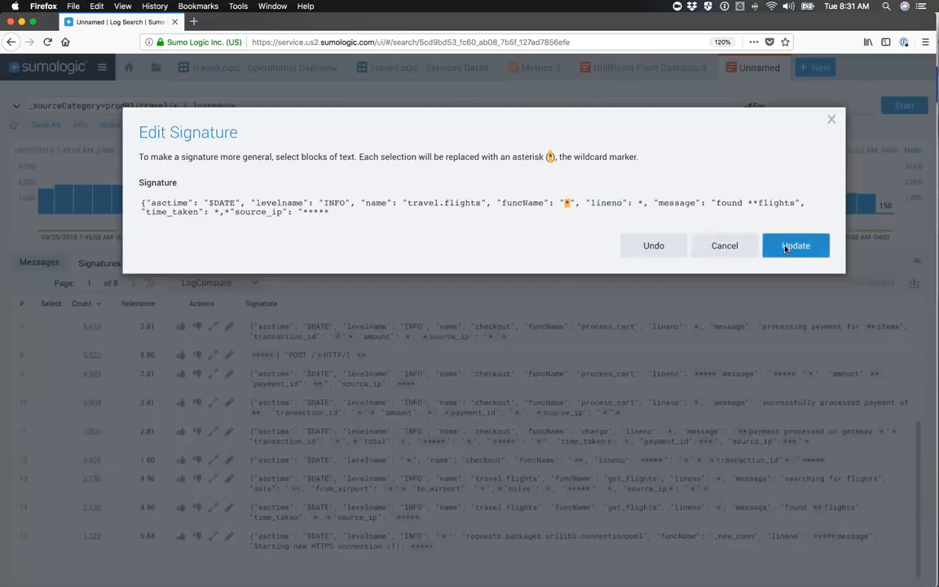
left_click(727, 246)
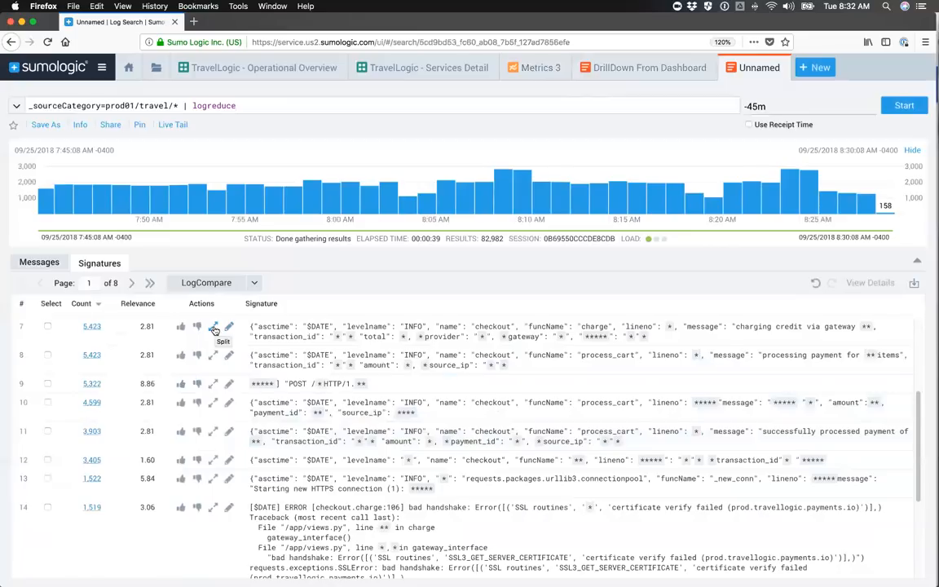
Sort the signatures by ascending count and by descending relevance, and view the most relevant ones
scroll(238, 470, "down", 1)
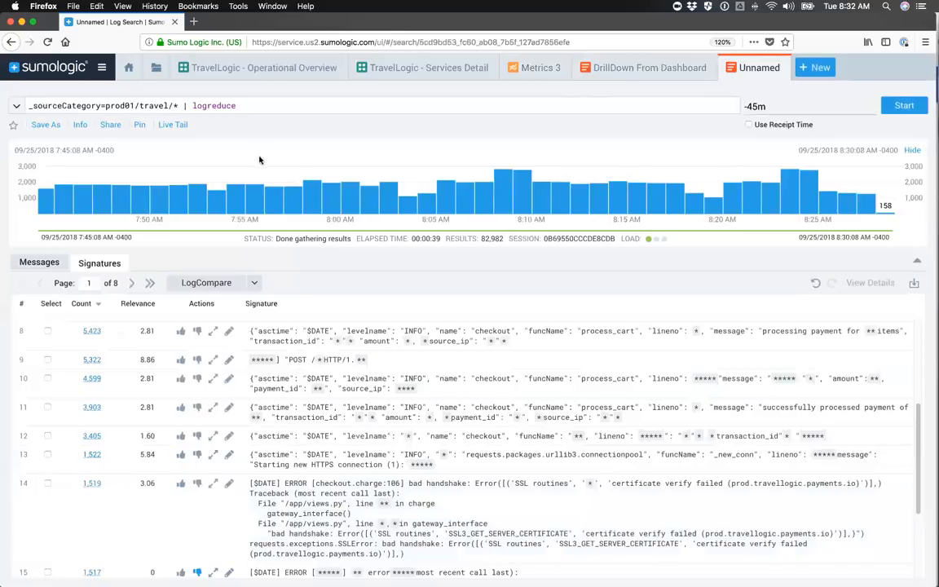
left_click(96, 306)
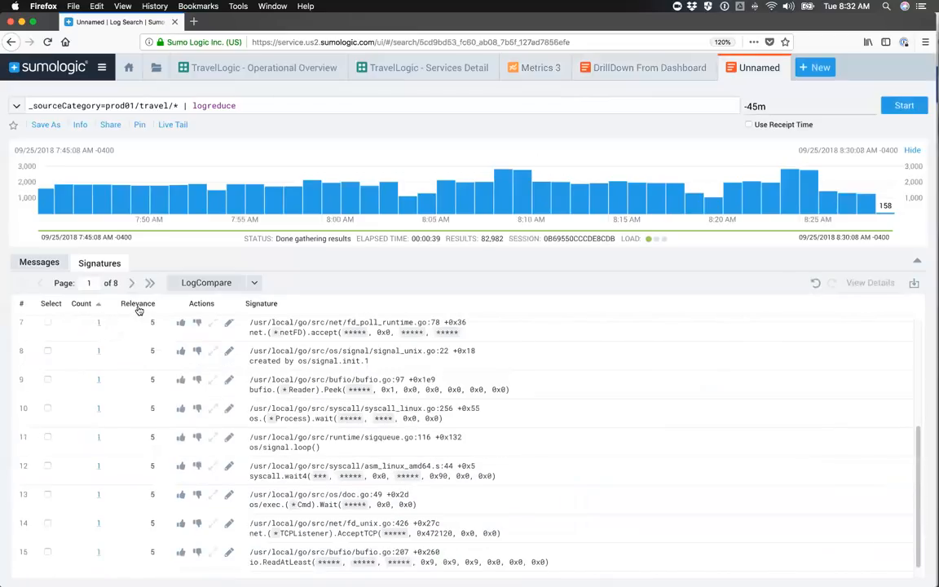
left_click(136, 307)
scroll(114, 335, "up", 4)
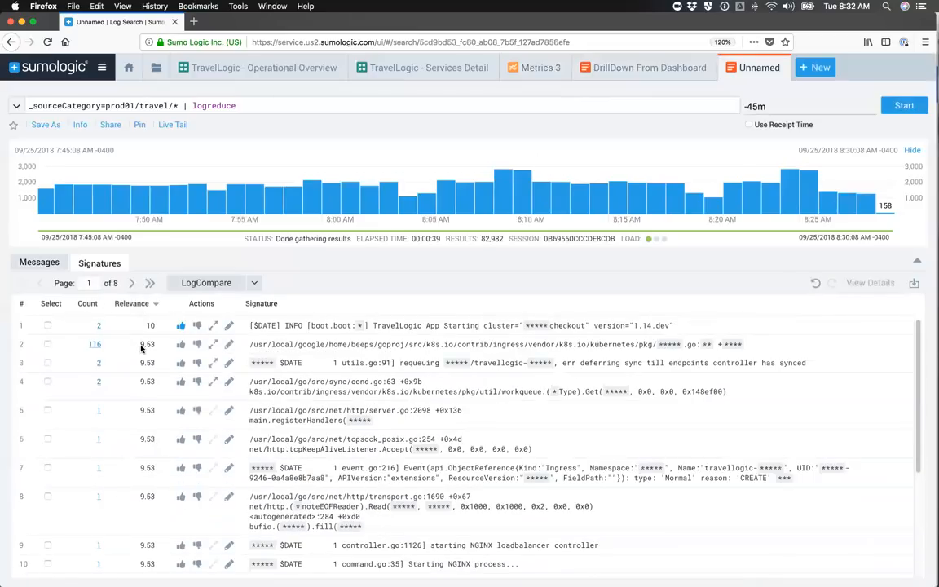
Review the lowest-count signatures through page 2, and sort the list by relevance again
left_click(86, 304)
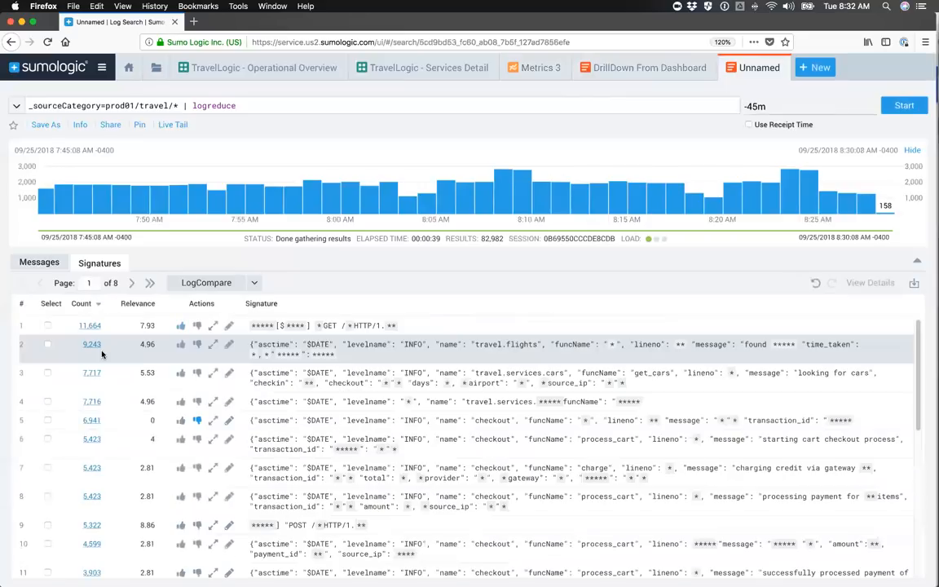
left_click(96, 307)
scroll(95, 345, "down", 4)
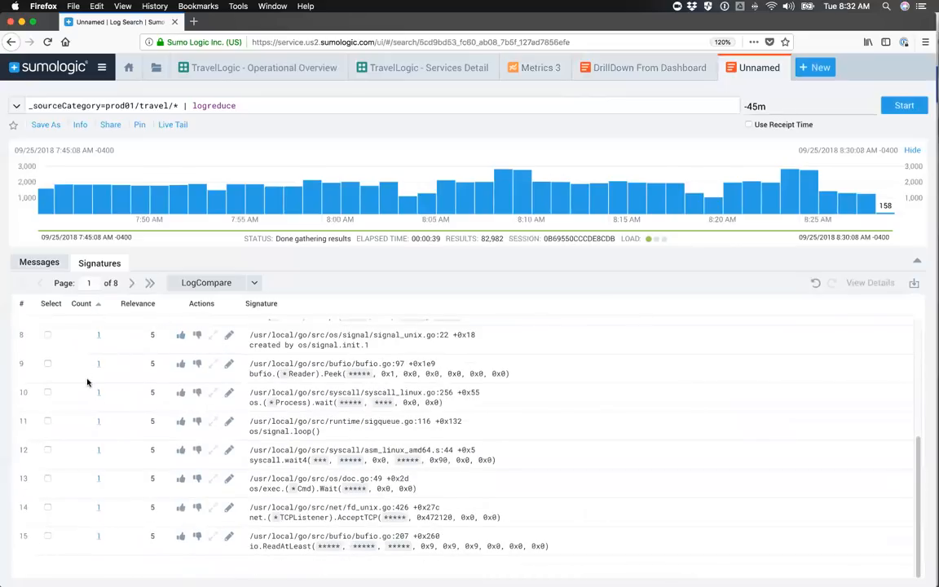
scroll(80, 342, "up", 4)
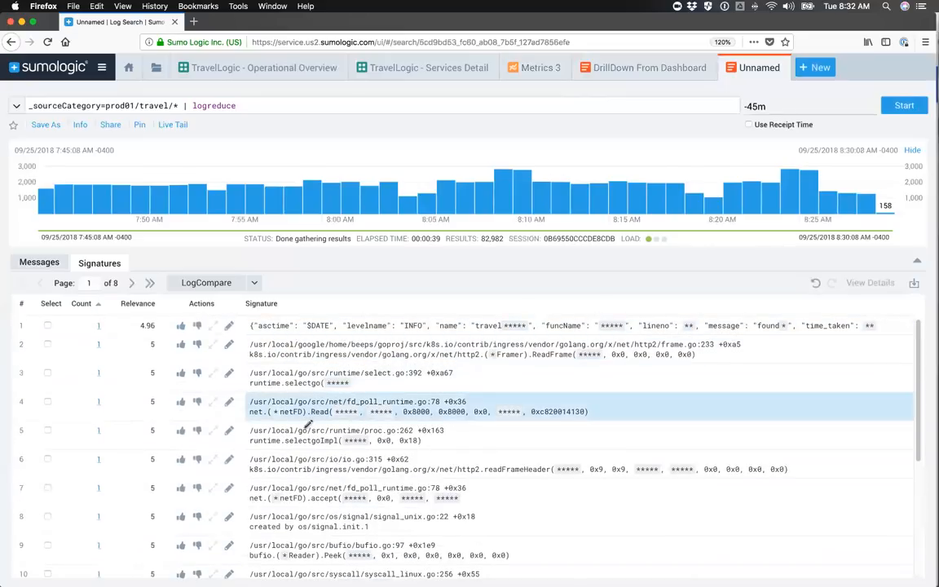
scroll(317, 449, "down", 3)
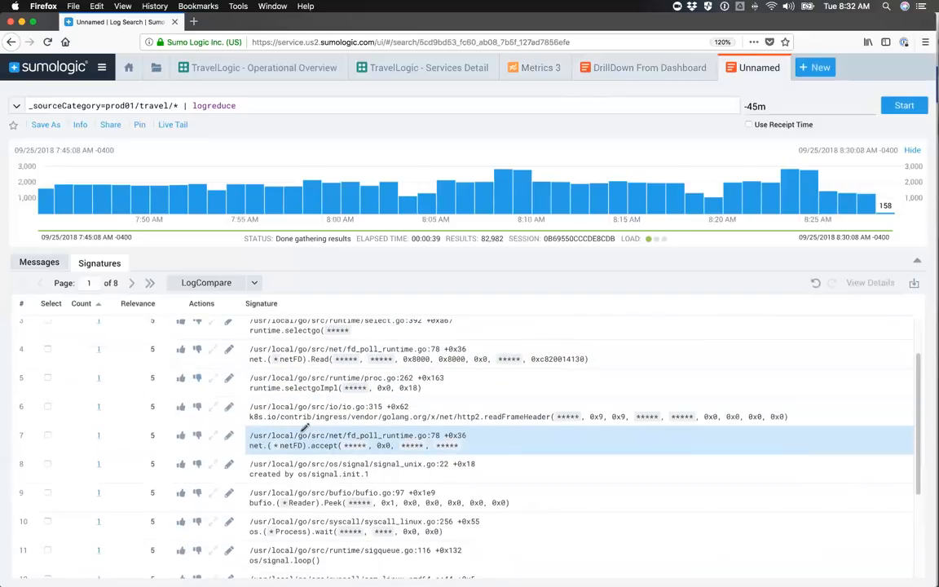
scroll(303, 424, "down", 2)
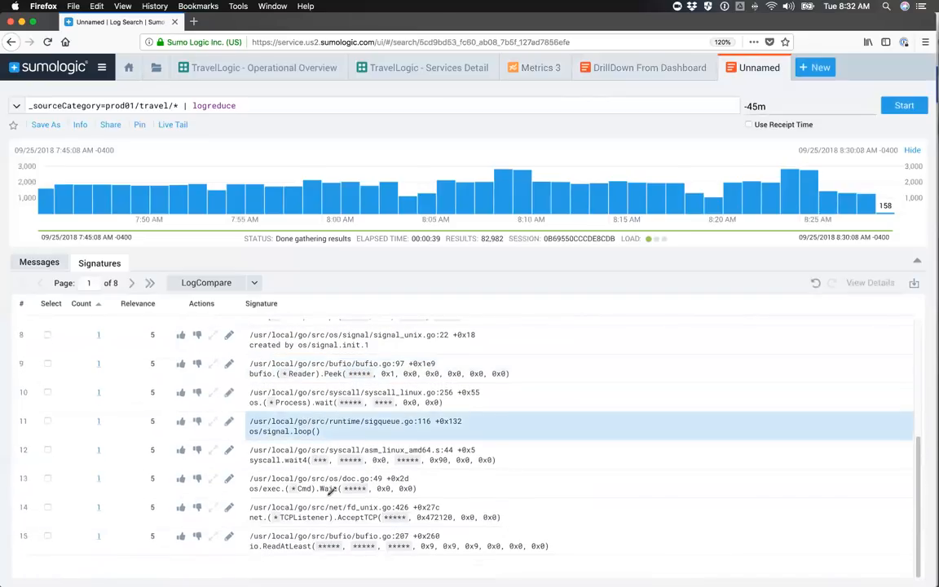
left_click(131, 283)
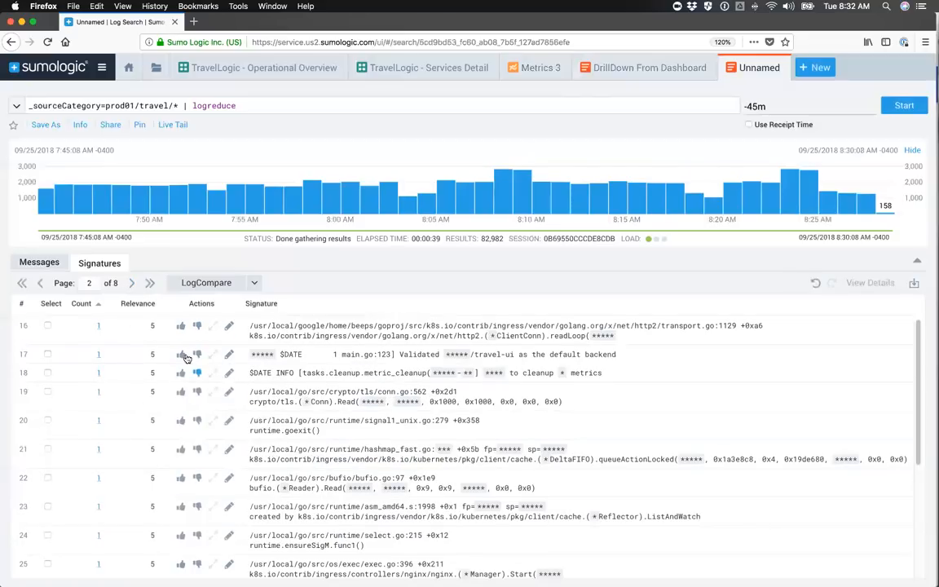
left_click(150, 305)
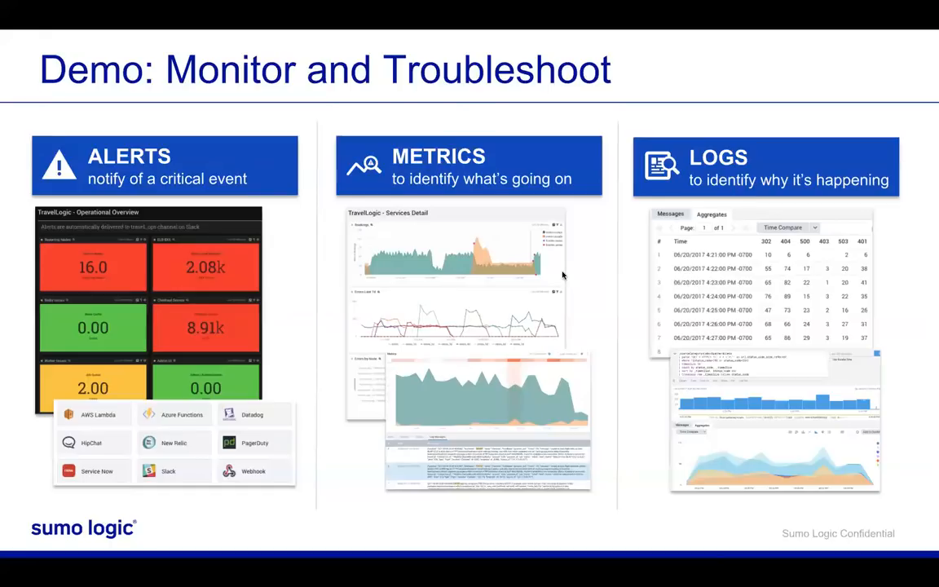
Switch from the slides back to the TravelLogic - Operational Overview dashboard in Sumo Logic and examine the enlarged Deployed Versions panel
key("ctrl+Left")
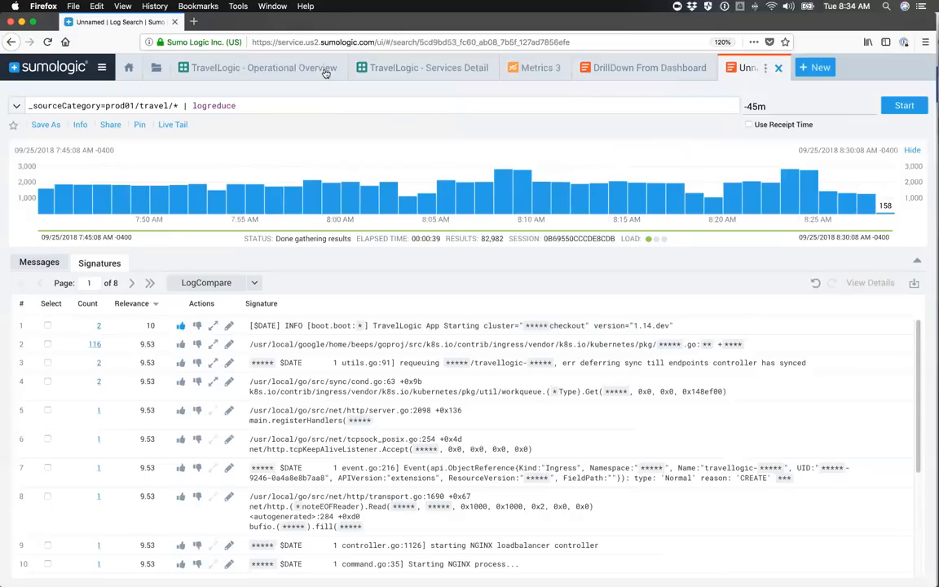
left_click(241, 71)
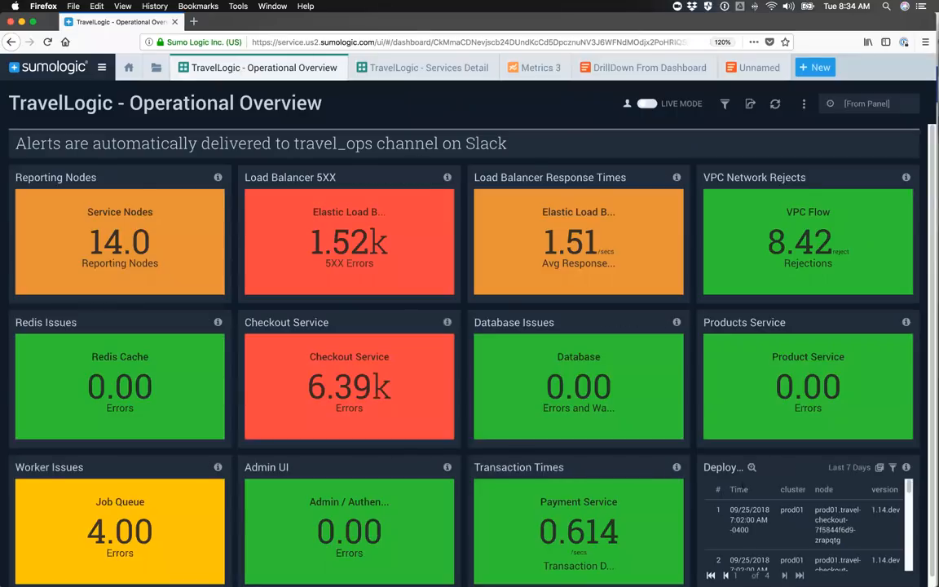
left_click(751, 468)
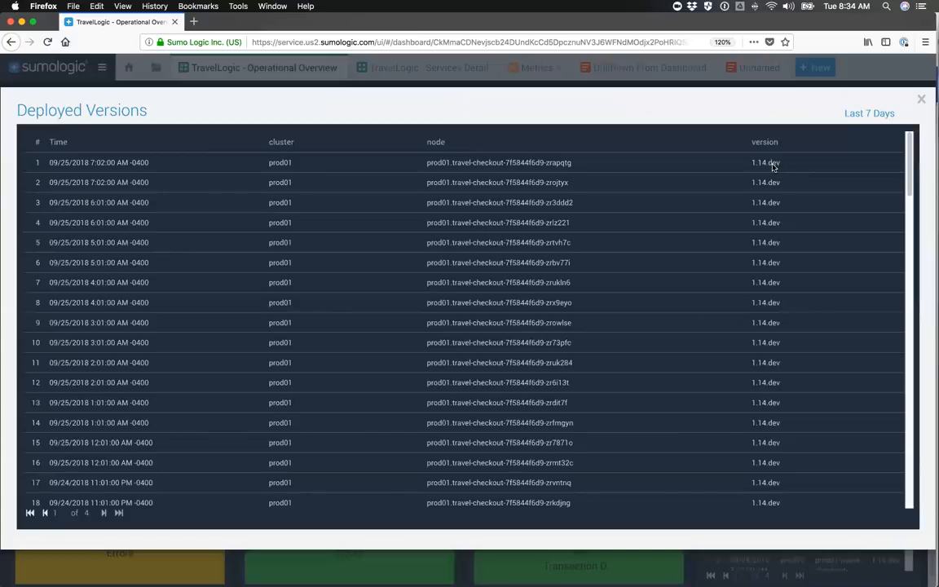
left_click(921, 99)
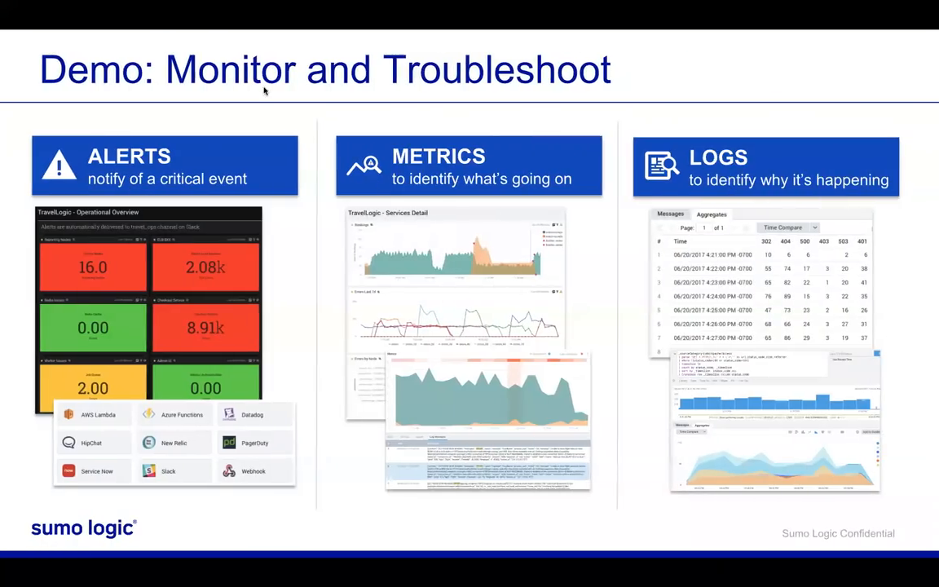
mouse_move(445, 3)
mouse_move(377, 6)
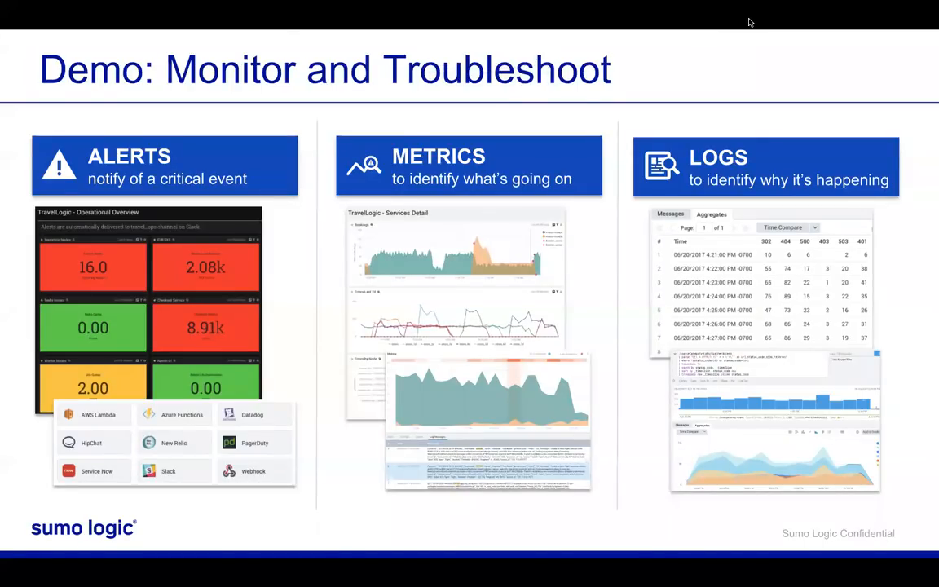
key("Right")
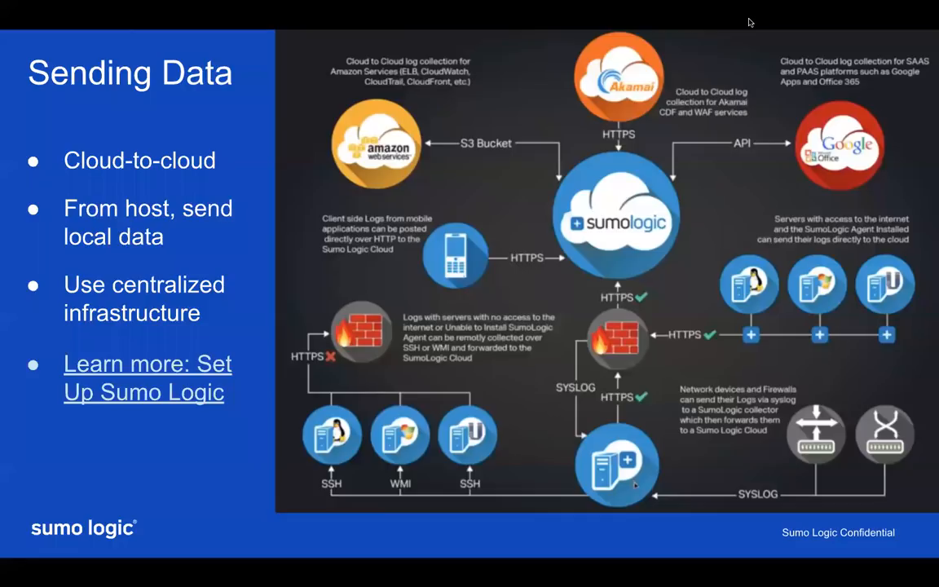
key("Left")
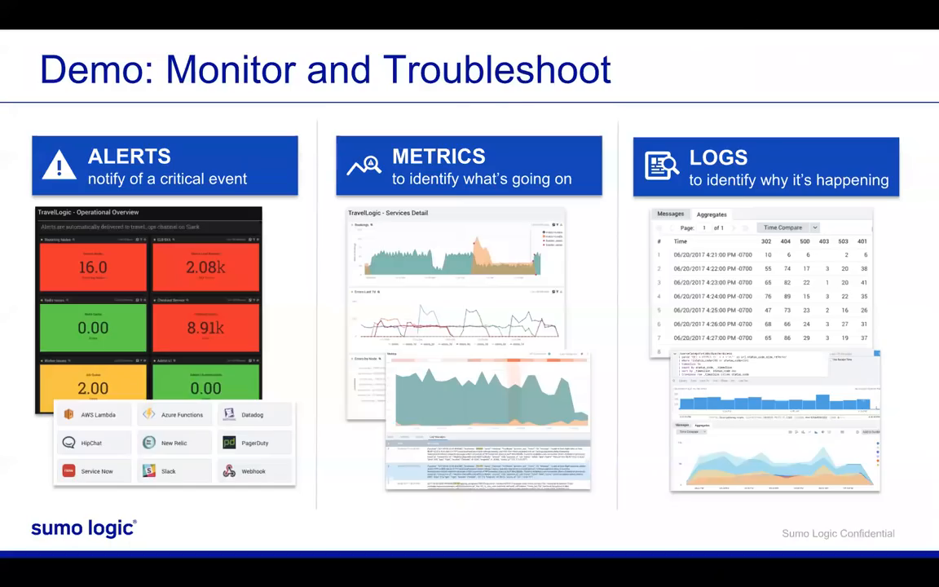
key("Right")
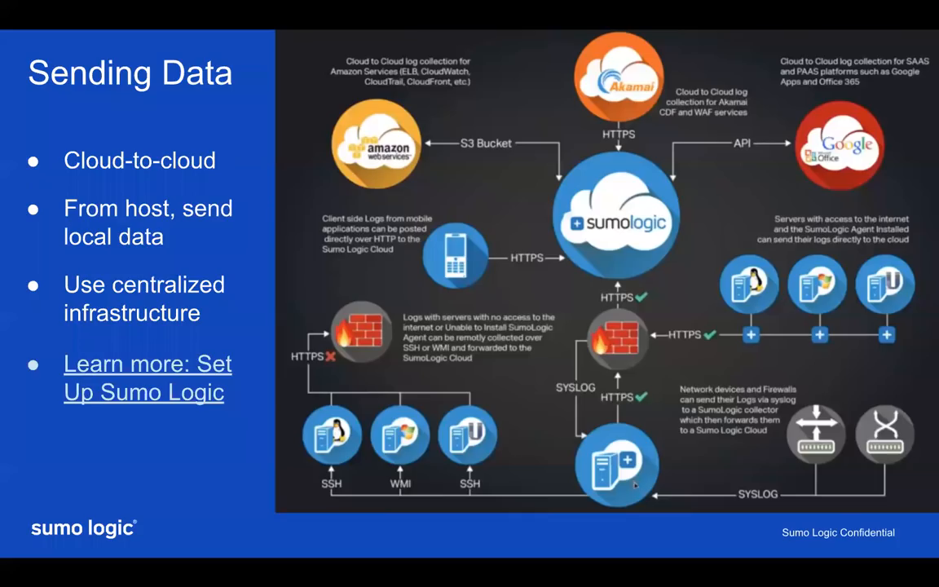
key("Left")
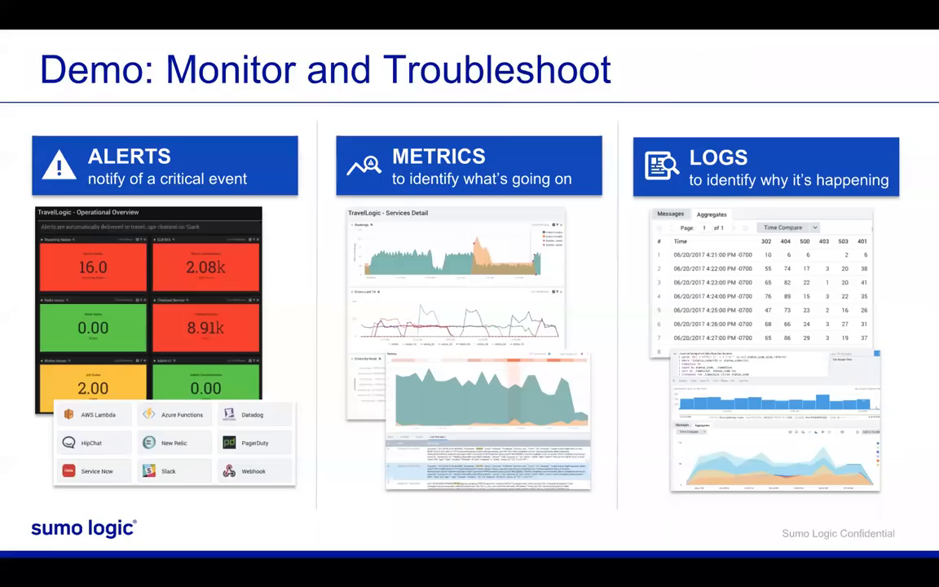
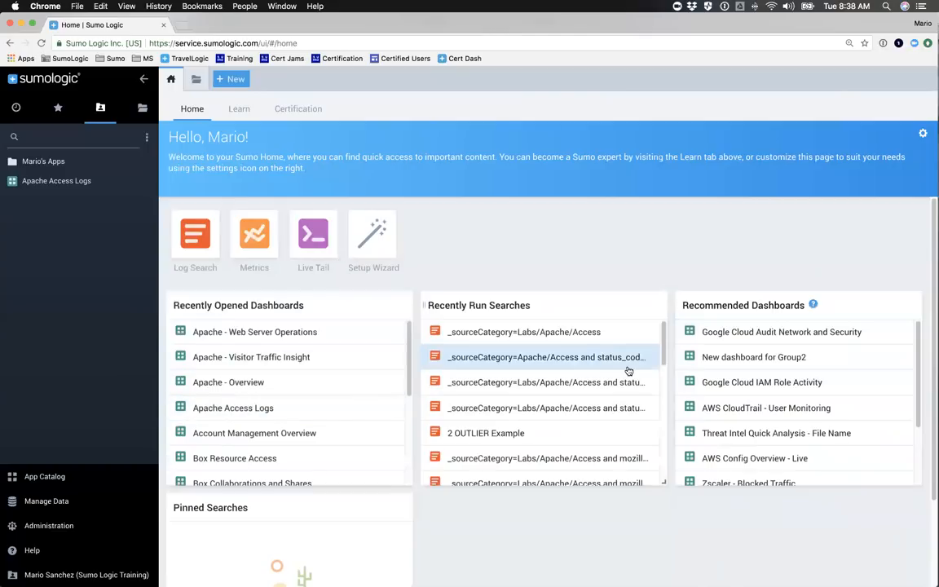
View the Learn resources and the Certification page of the Sumo Logic home screen
left_click(230, 103)
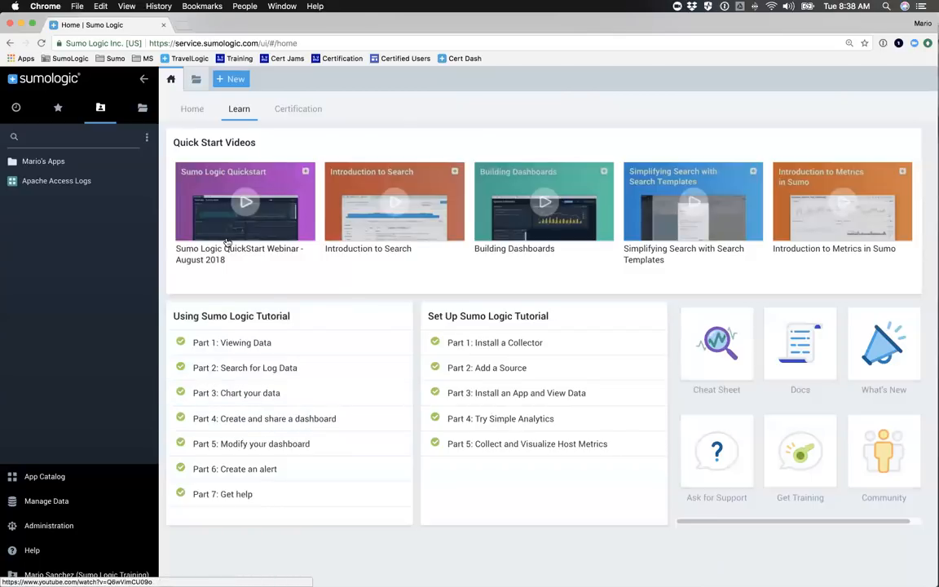
left_click(305, 108)
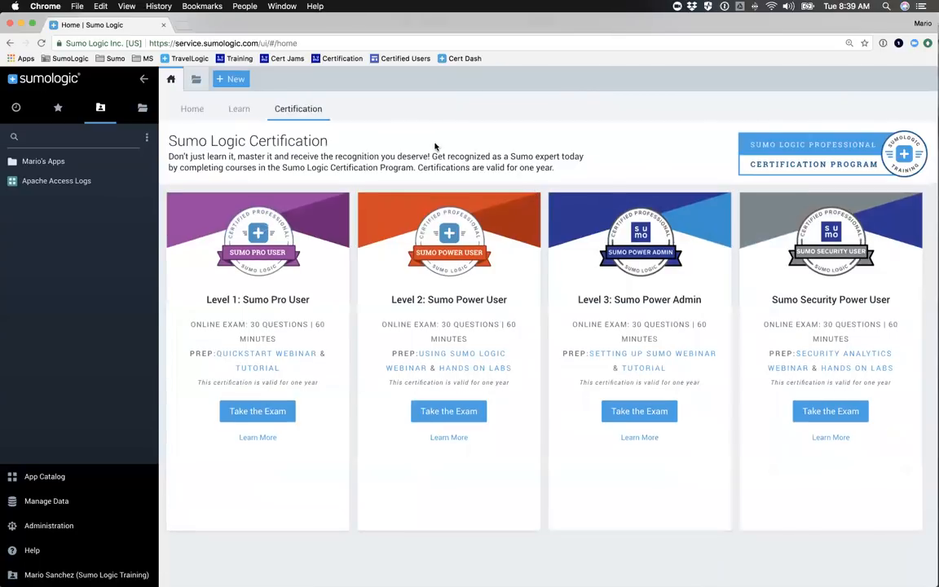
Open the content library, view the Personal folder, and return to the library root to look through the shared folders
left_click(196, 80)
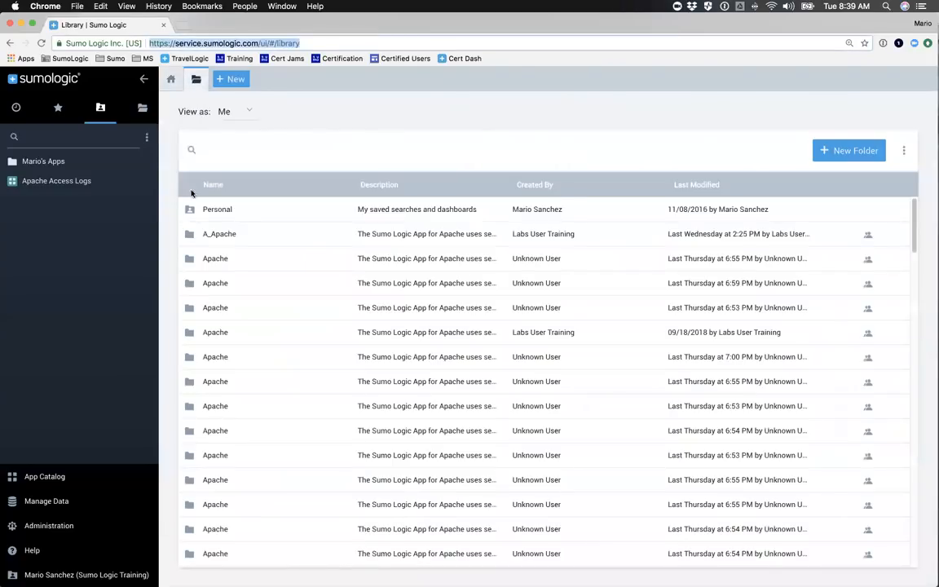
left_click(214, 210)
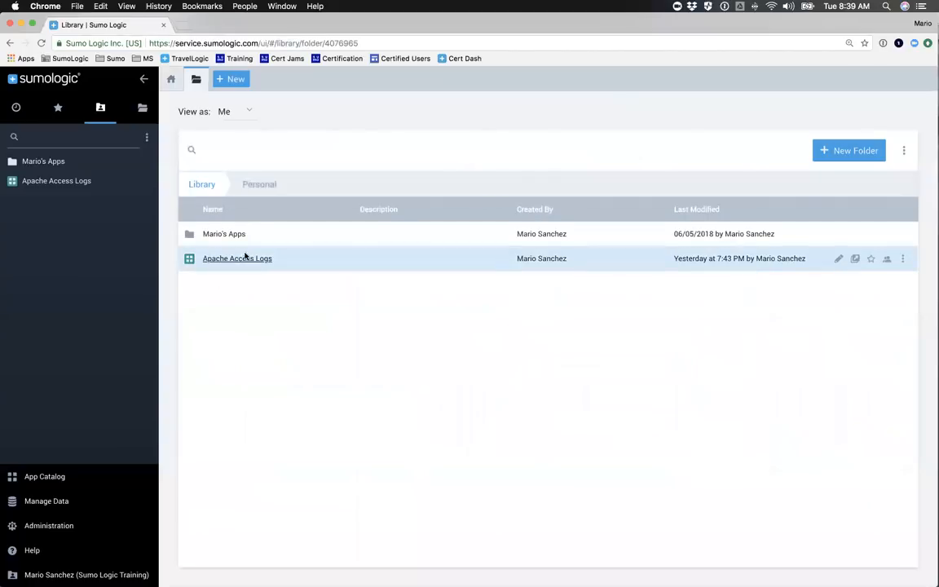
left_click(200, 186)
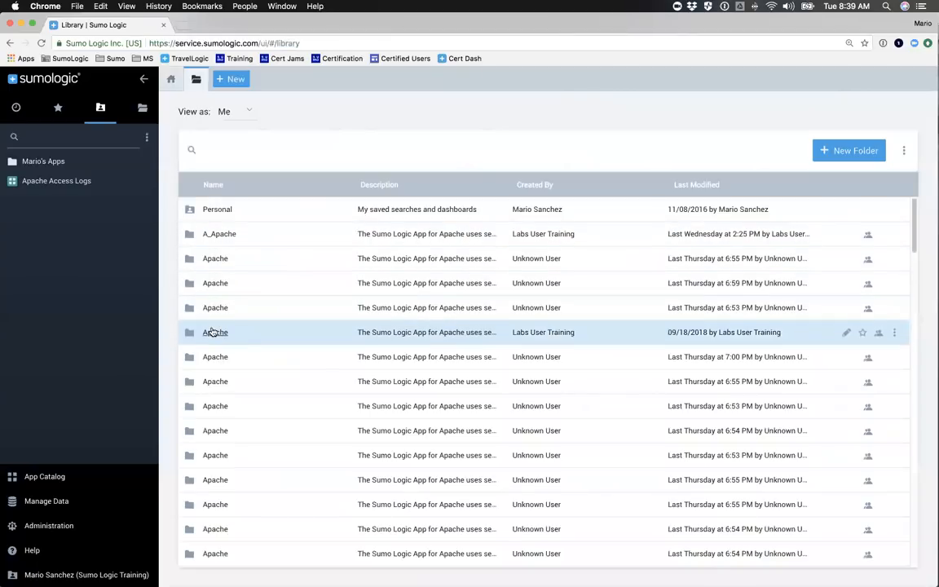
scroll(210, 332, "down", 10)
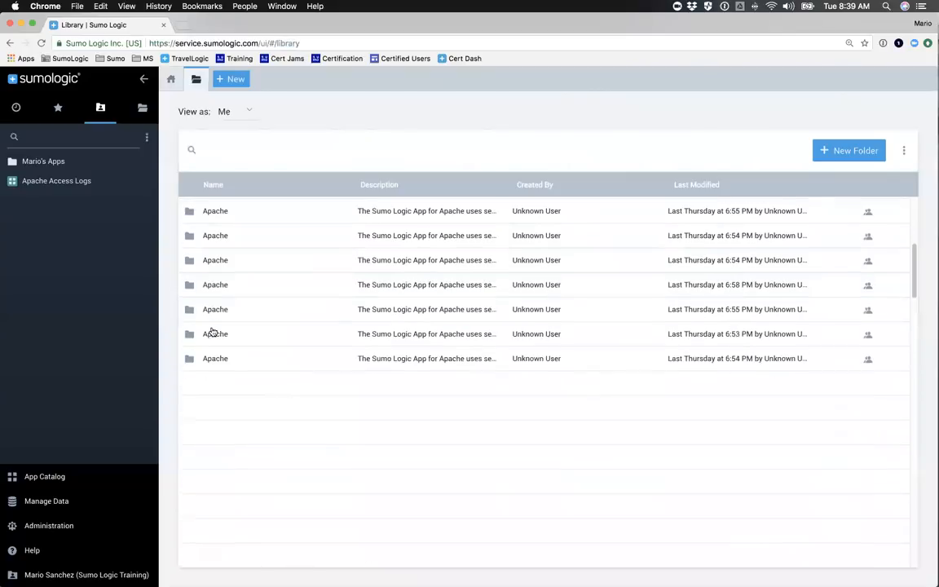
scroll(210, 329, "down", 5)
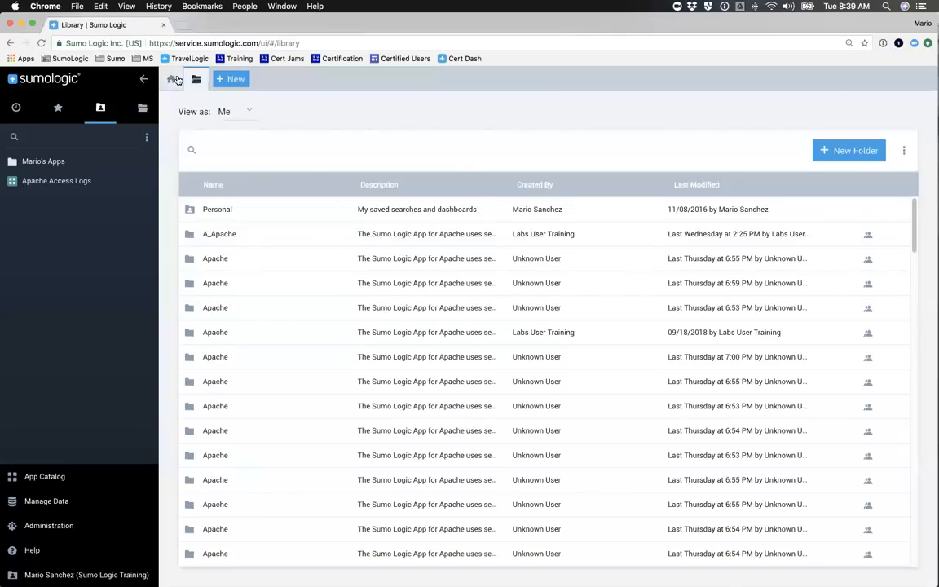
Return to the home page and view the types of new content that can be opened
left_click(173, 79)
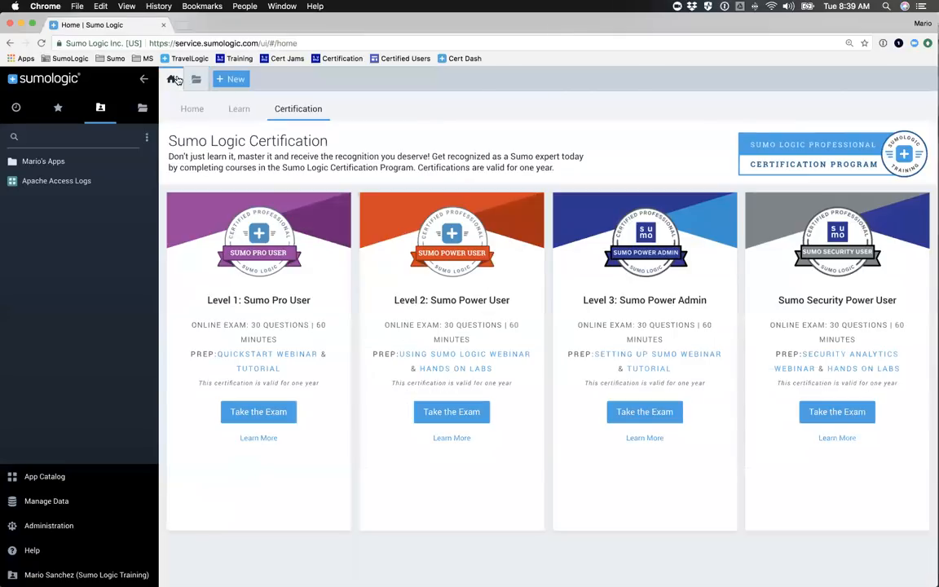
left_click(234, 80)
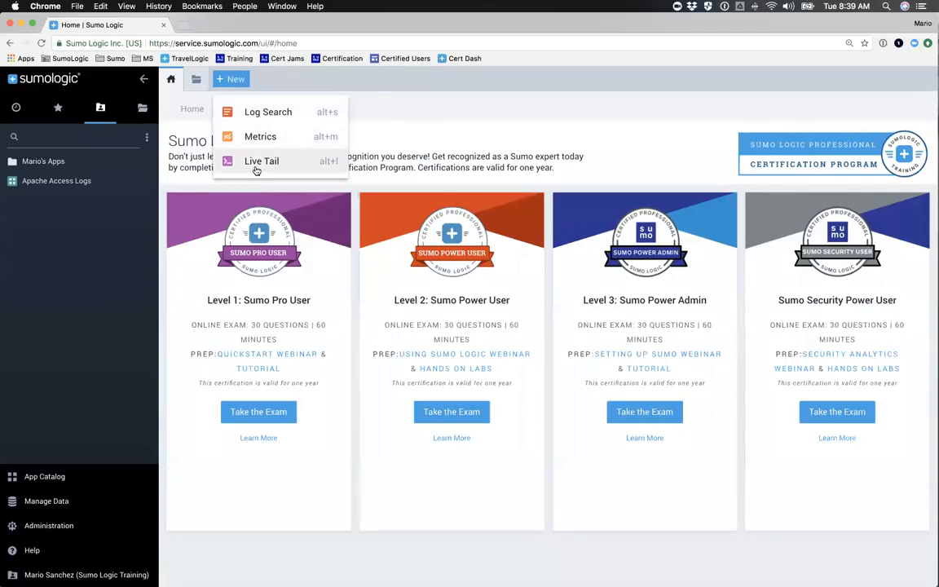
left_click(277, 87)
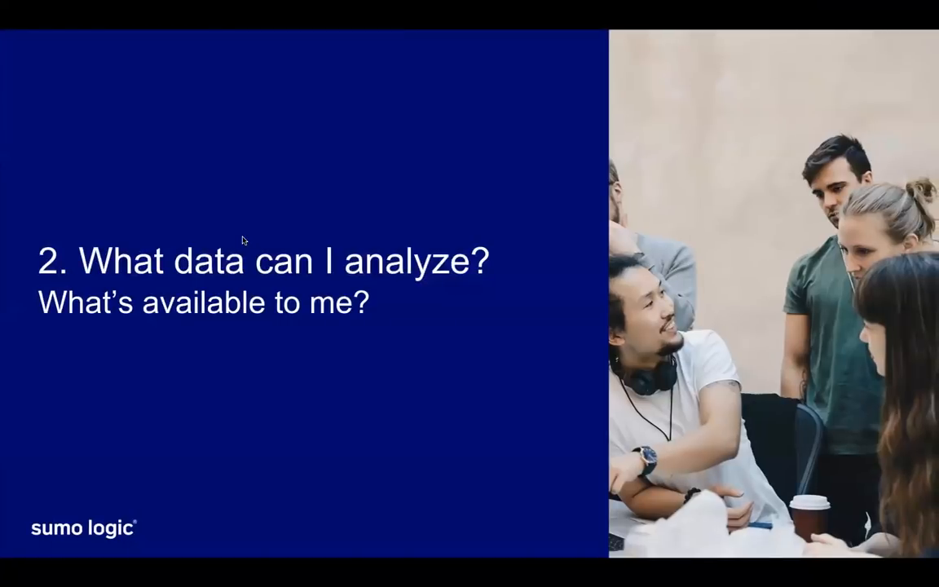
Switch from the slides back to Sumo Logic and open the data Collection page
key("Right")
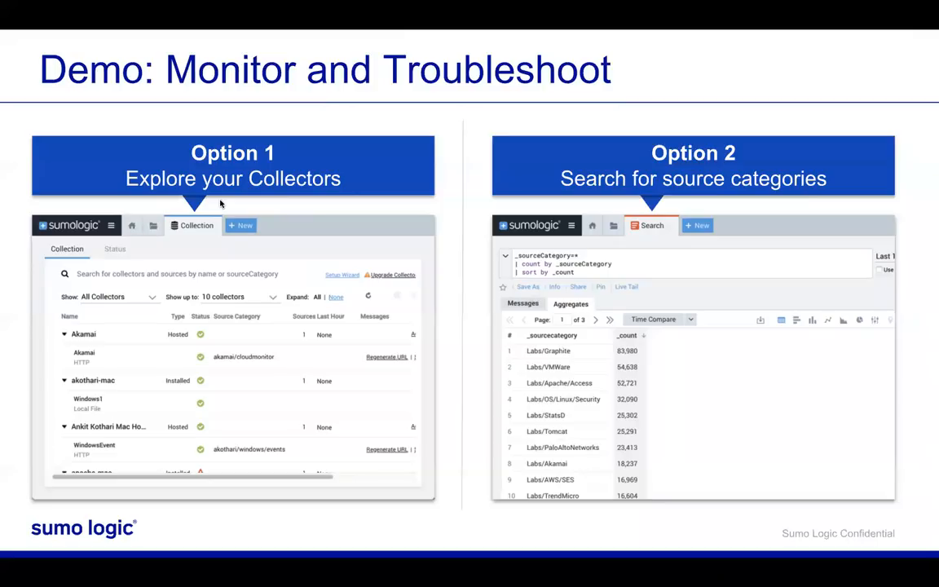
key("ctrl+Left")
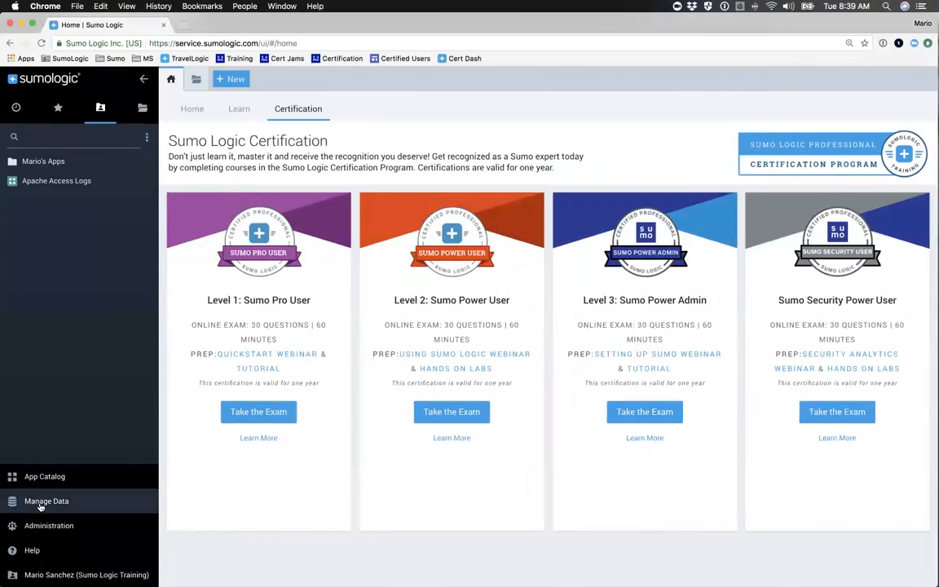
left_click(39, 499)
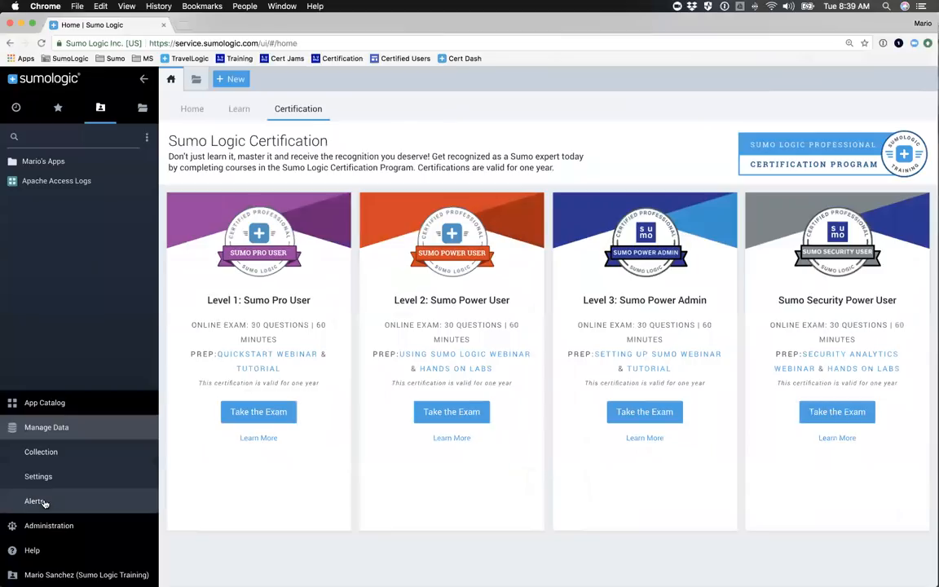
left_click(40, 452)
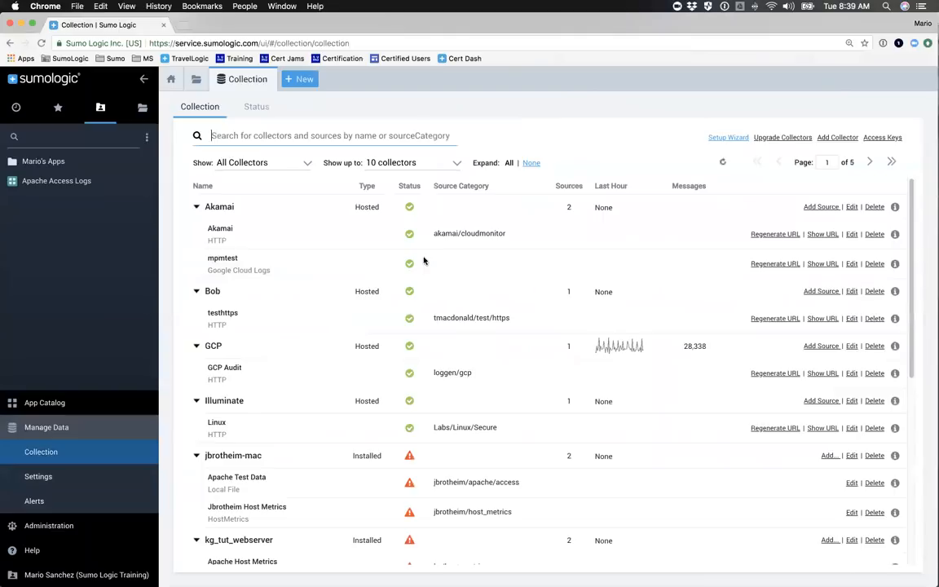
Search the collectors and sources for "cloudtrail"
left_click(245, 136)
type("cloudtrail")
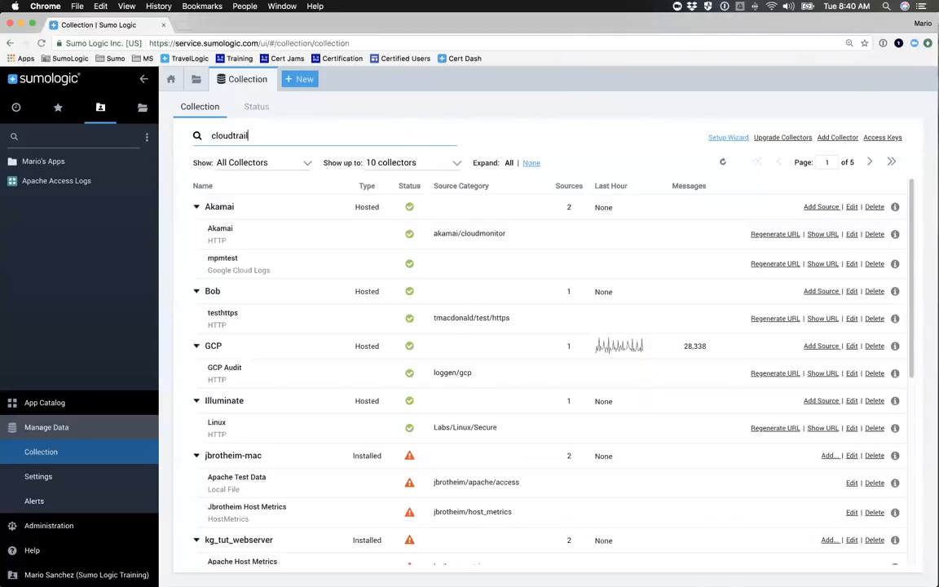
key("Return")
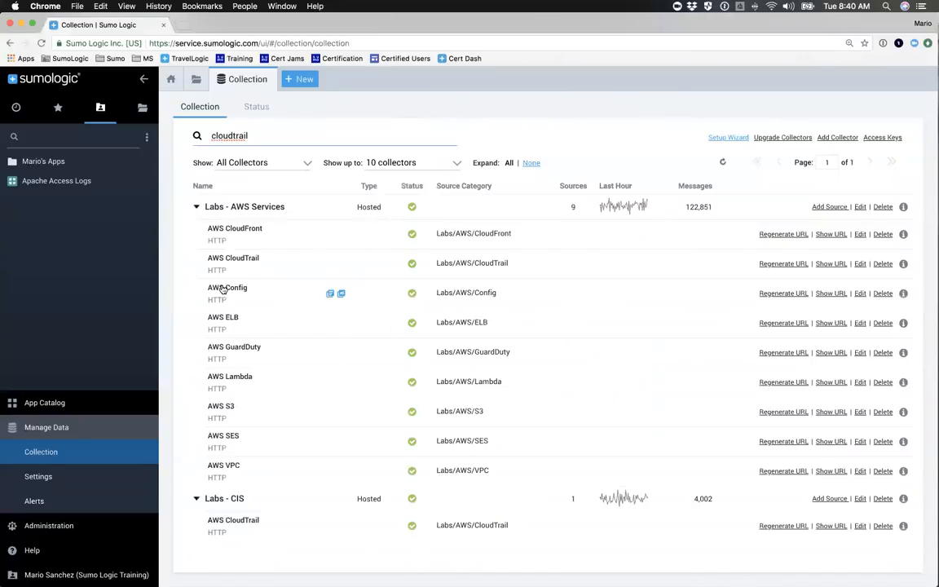
Open a log search from the Labs - AWS Services CloudTrail source category and run it as only _sourceCategory=Labs/AWS/CloudTrail
mouse_move(212, 212)
left_click(530, 265)
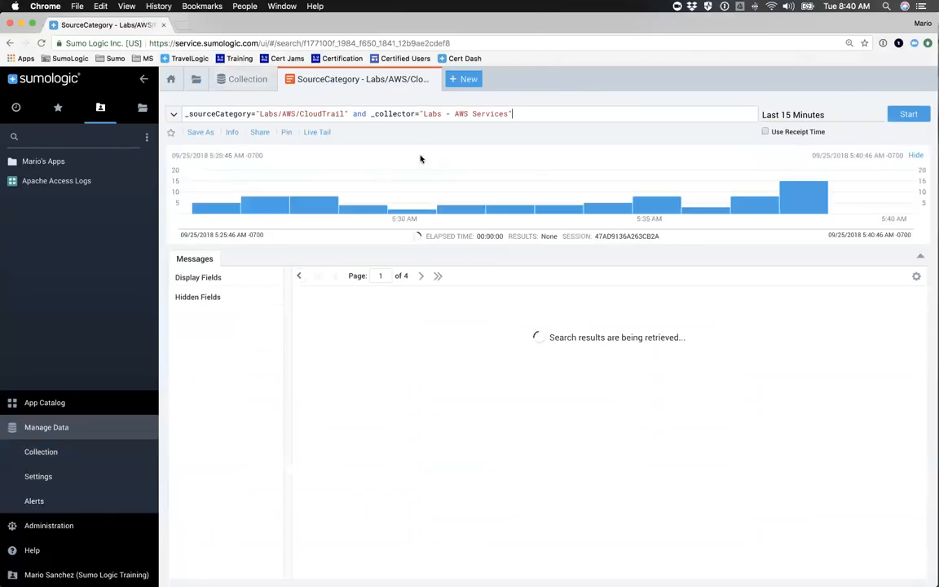
left_click_drag(513, 114, 349, 113)
key("BackSpace")
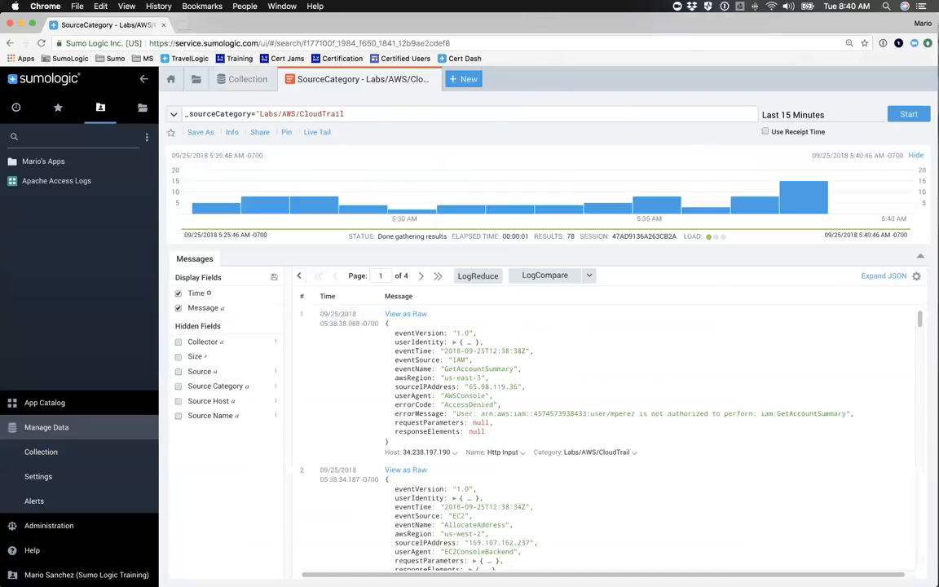
key("BackSpace")
key("Return")
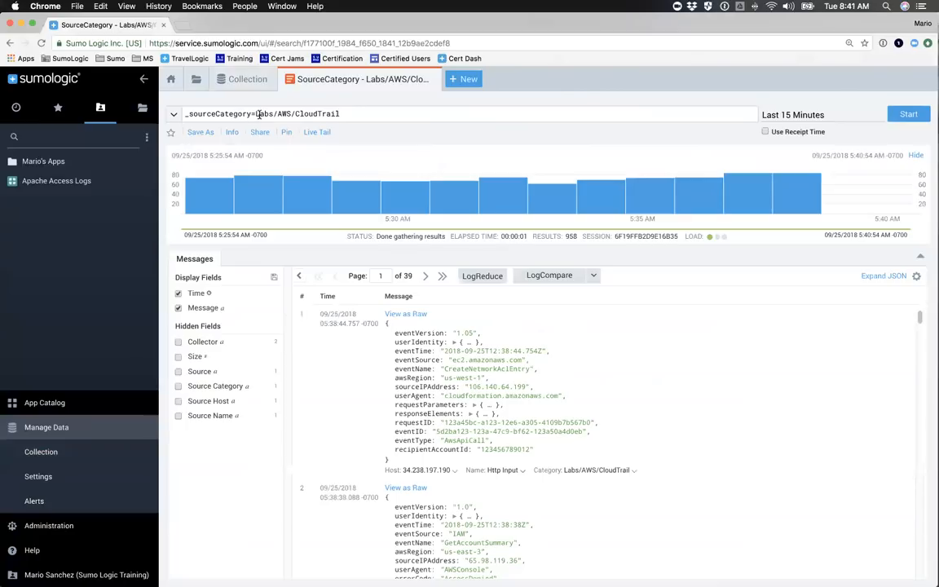
Look through the CloudTrail messages, then broaden the query to _sourceCategory=Labs/AWS/* and run it
double_click(411, 351)
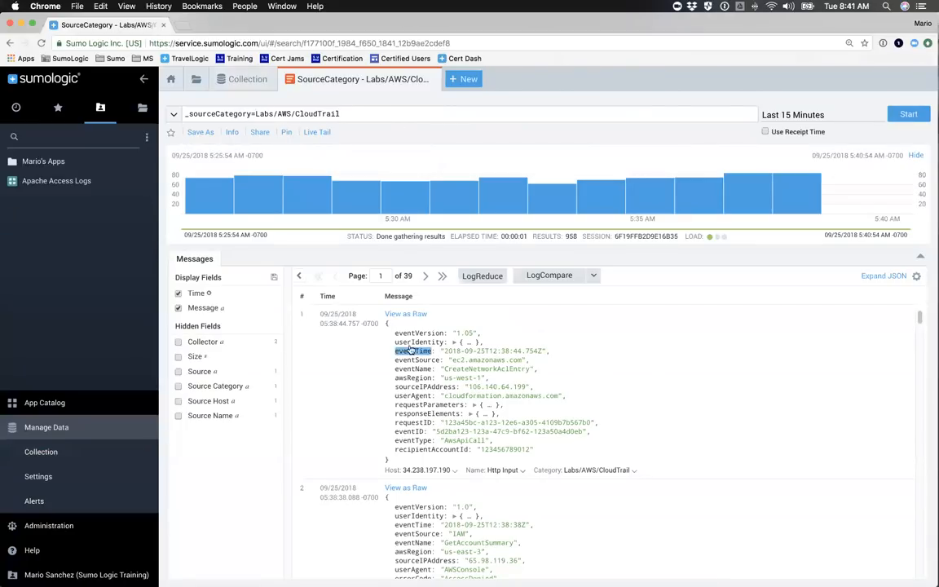
scroll(412, 350, "down", 15)
scroll(411, 349, "up", 5)
scroll(411, 349, "up", 8)
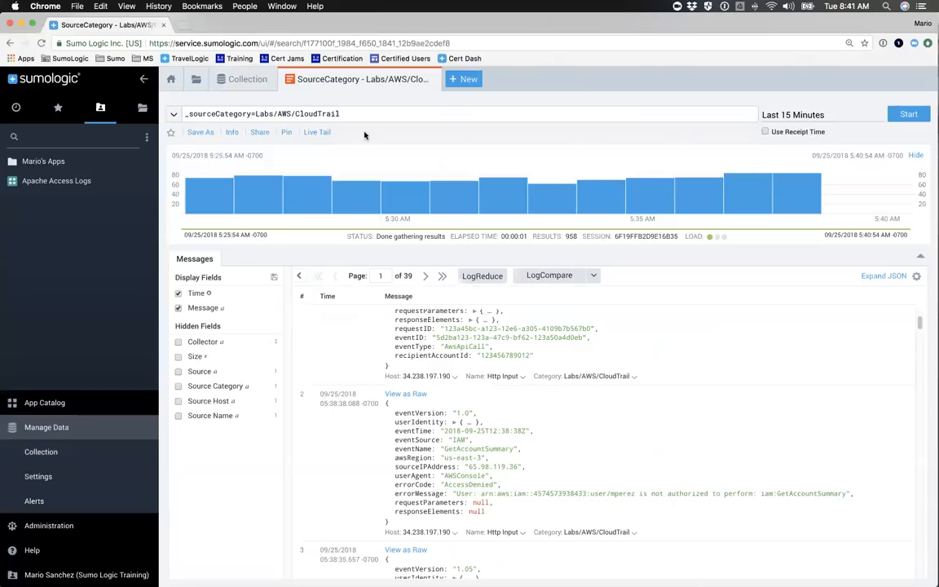
double_click(313, 114)
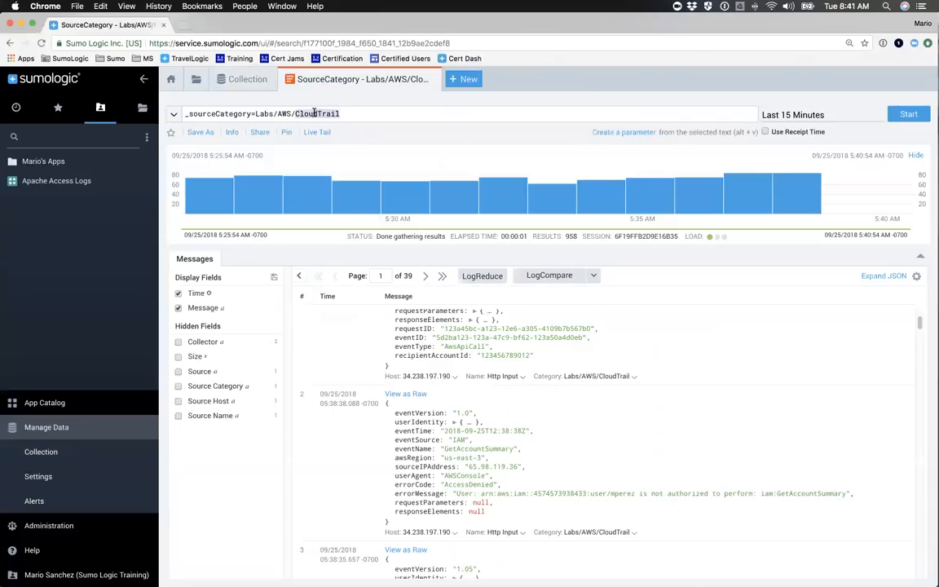
type("*")
key("Return")
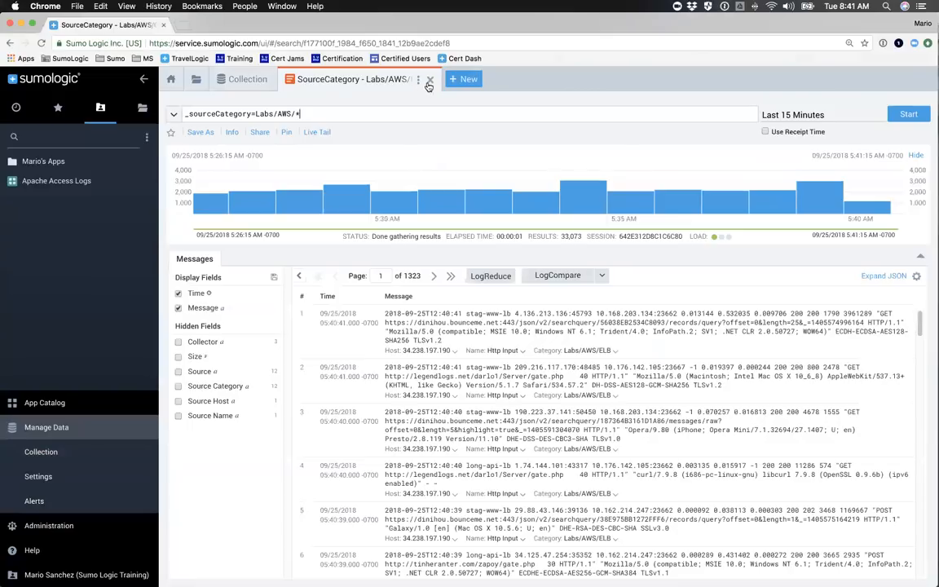
Close the AWS log search and search the collectors and sources for "apache"
left_click(431, 81)
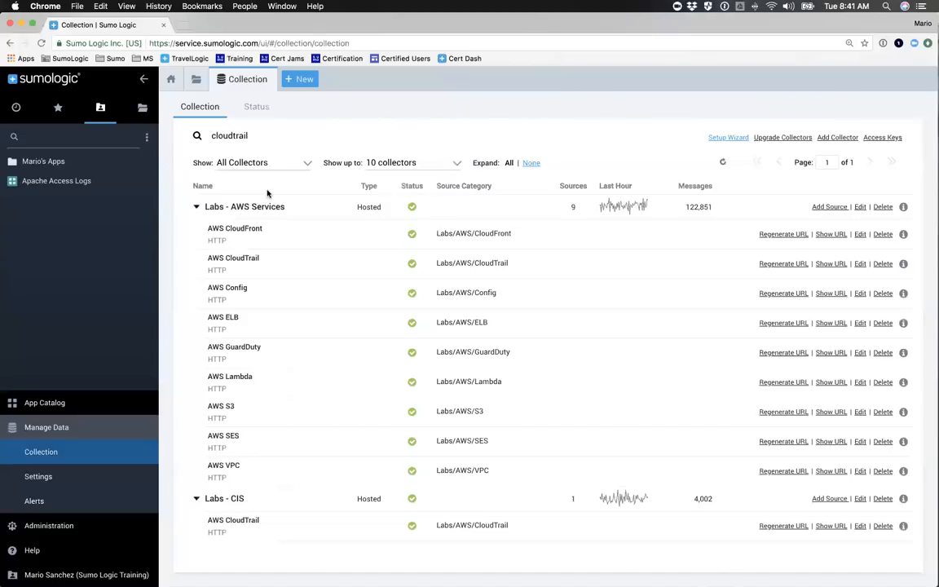
double_click(224, 136)
type("apache")
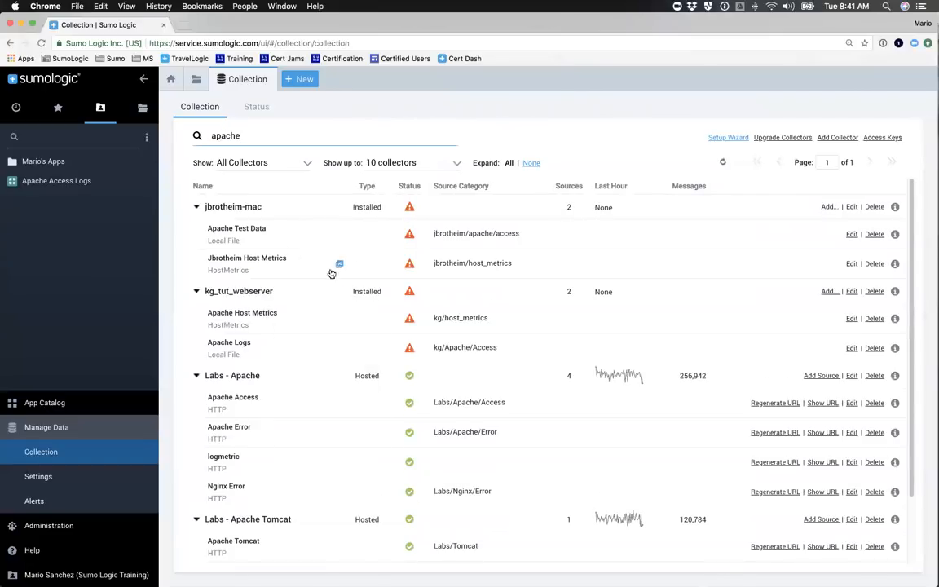
Open a log search from the Labs/Apache/Access source category, run it as only _sourceCategory=Labs/Apache/Access, and collapse the side navigation
scroll(330, 279, "down", 3)
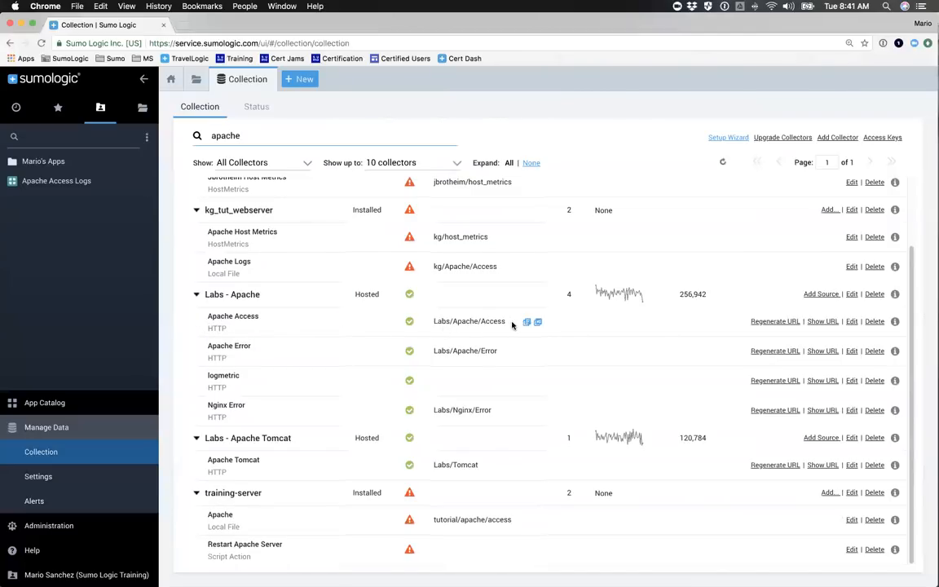
left_click(527, 323)
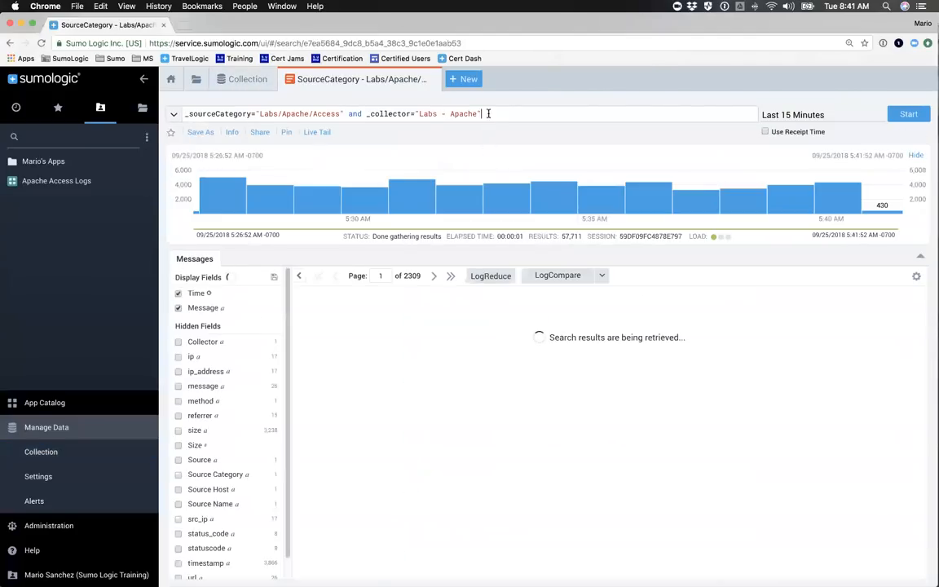
left_click_drag(483, 114, 340, 114)
key("BackSpace")
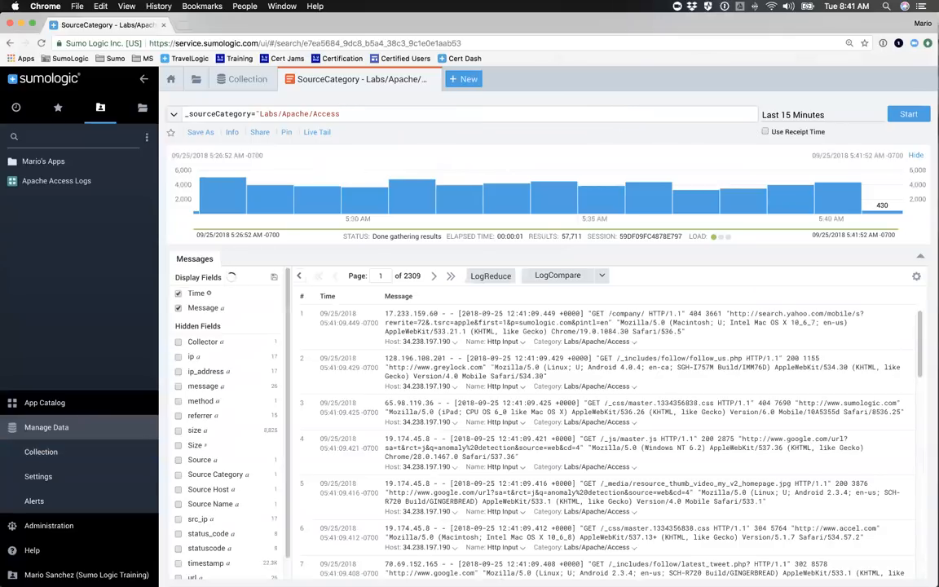
key("Left")
key("Left")
key("Left")
key("Left")
key("BackSpace")
key("Return")
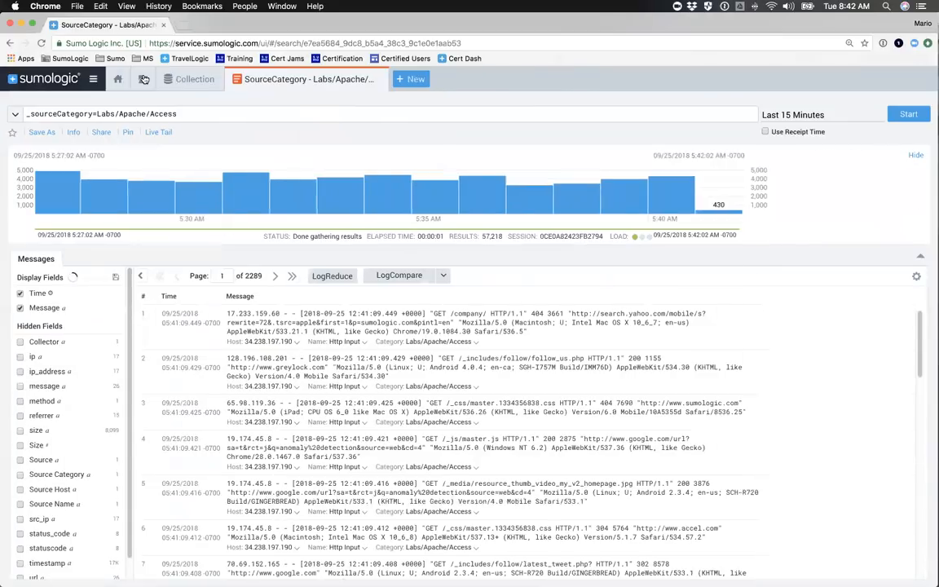
left_click(144, 79)
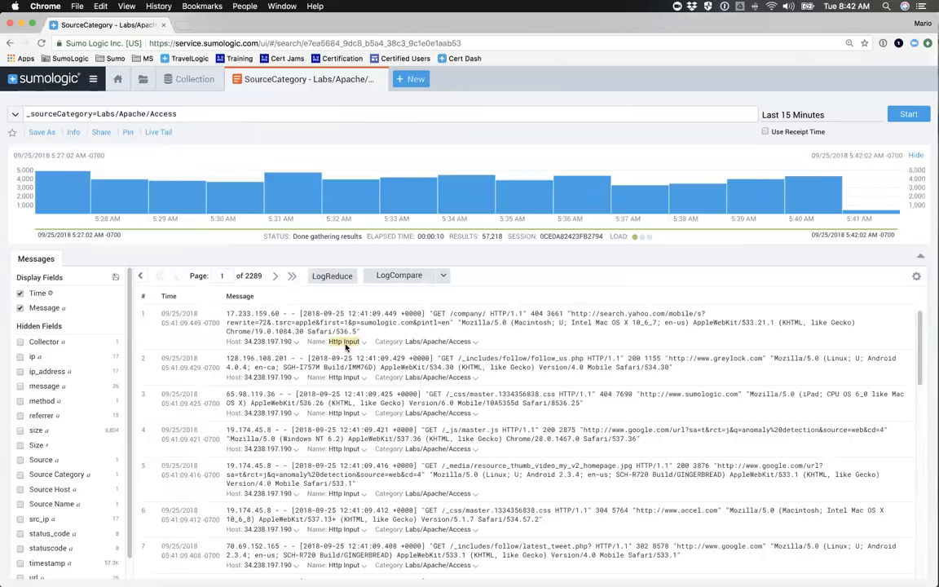
Open a new log search and enter the two-line query * | count by _sourceCategory
key("super+equal")
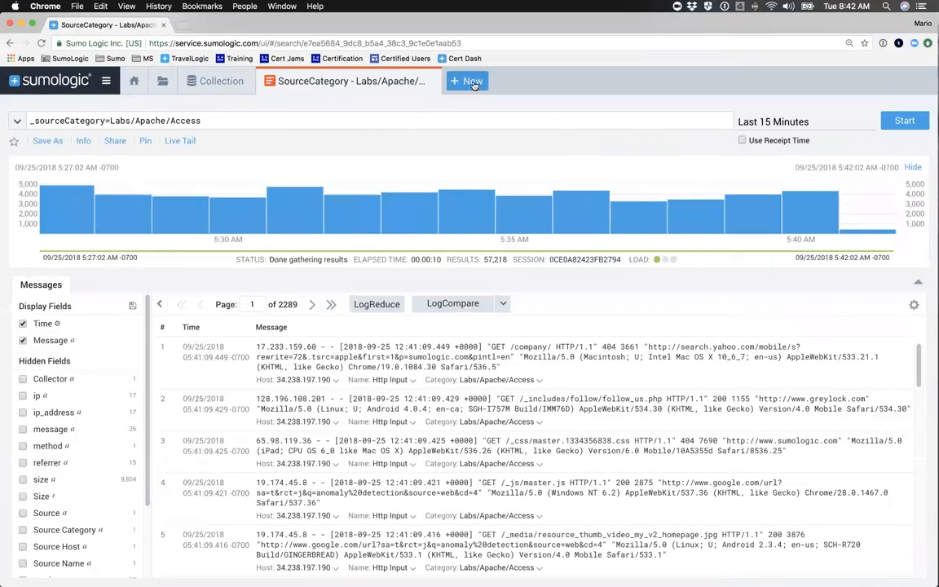
left_click(459, 84)
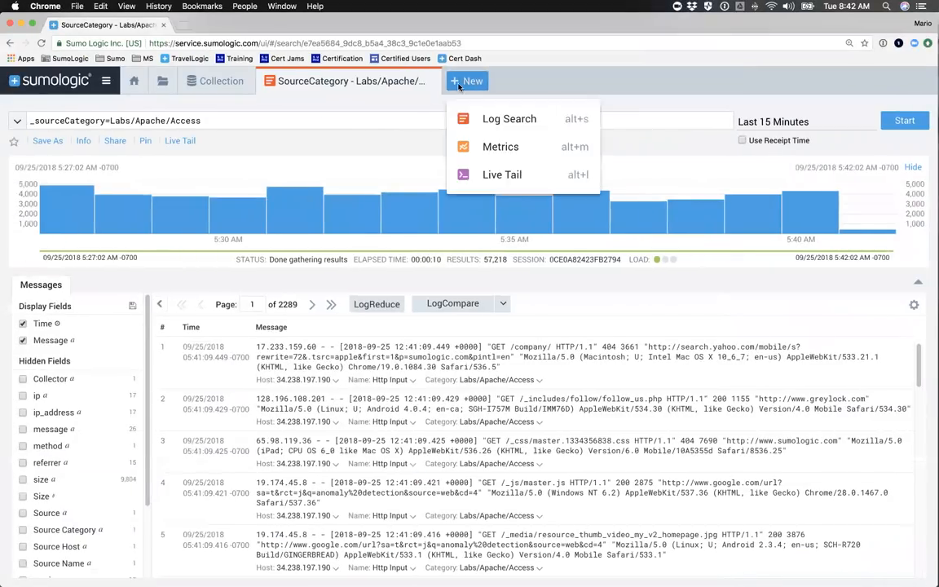
left_click(447, 120)
left_click(136, 119)
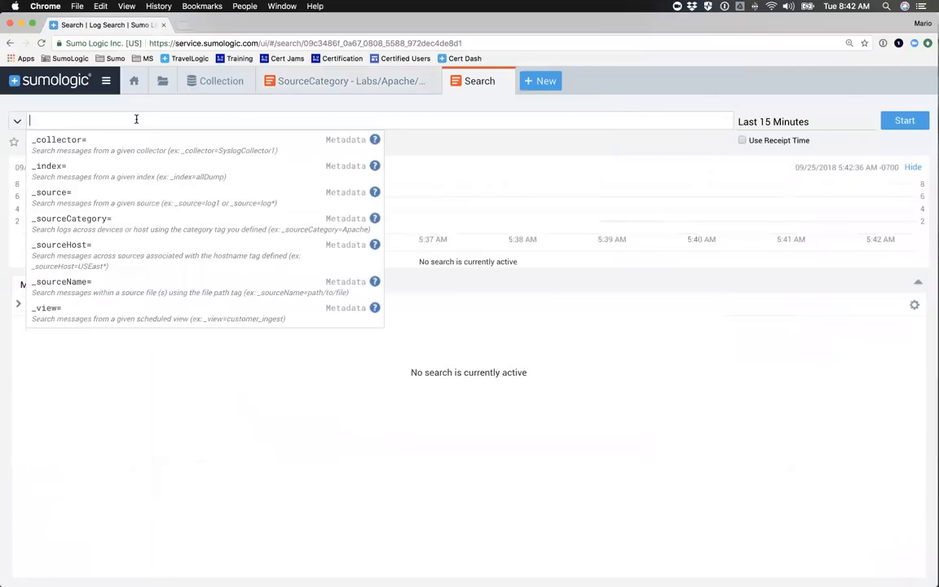
type("*")
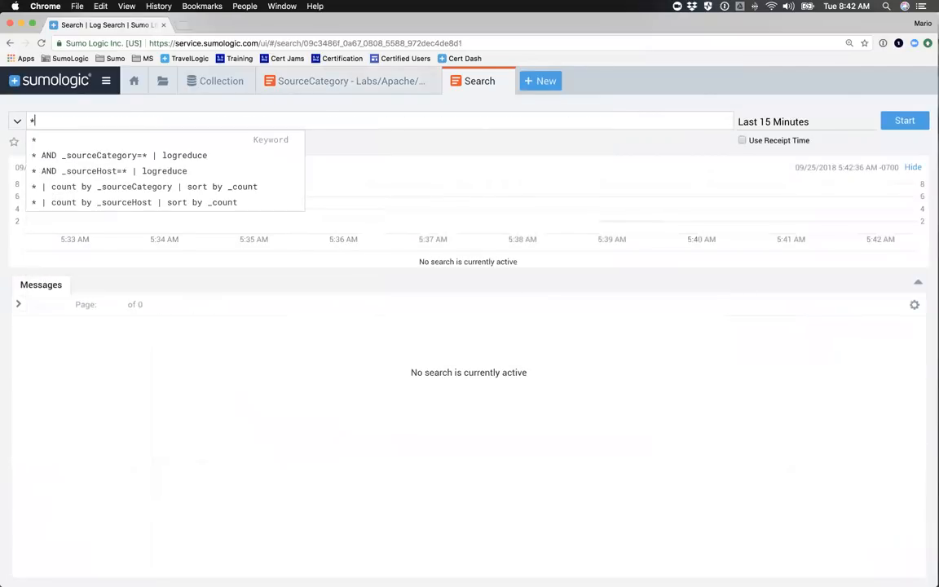
key("shift+Return")
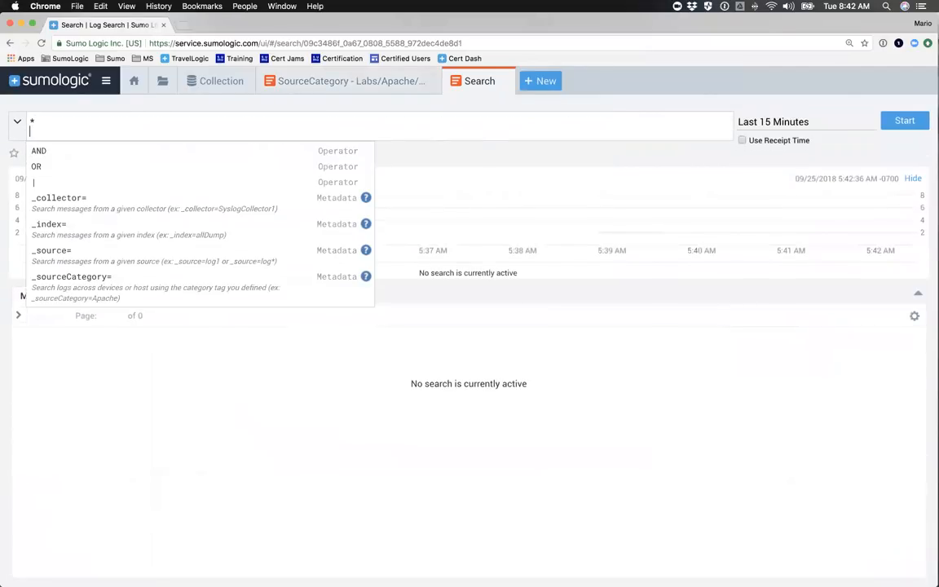
type("| count ")
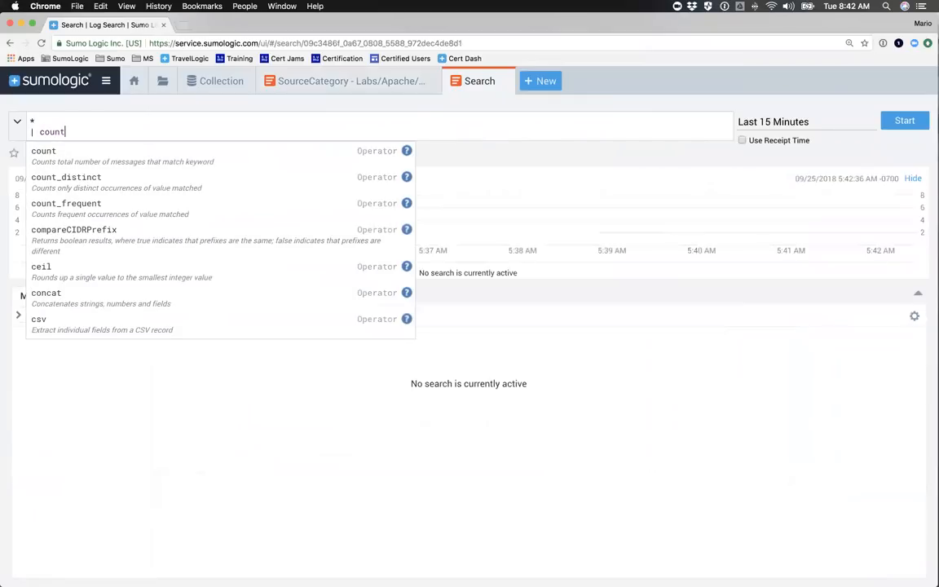
type("by _")
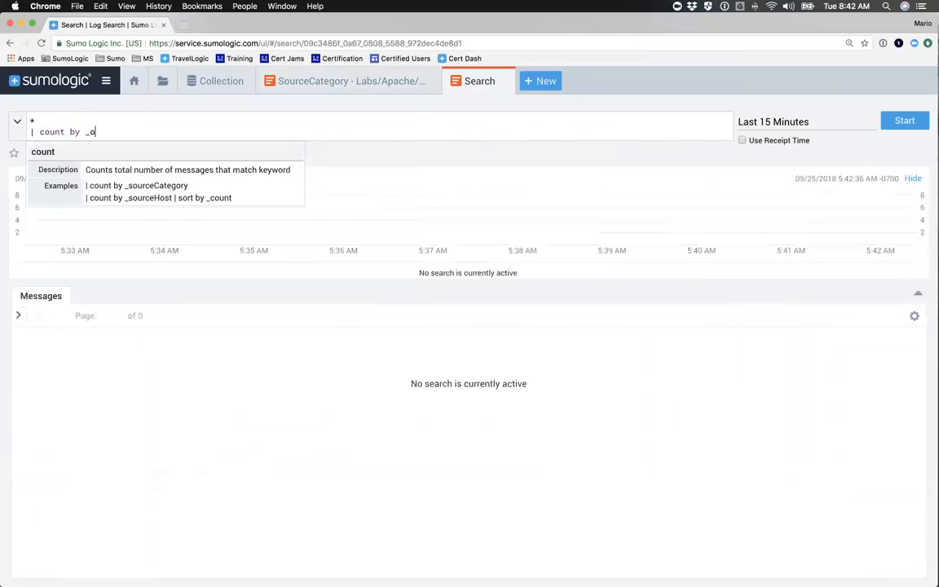
type("soure")
key("BackSpace")
type("ceCategory")
Set the search time range to -5m and run the source category count
left_click(762, 123)
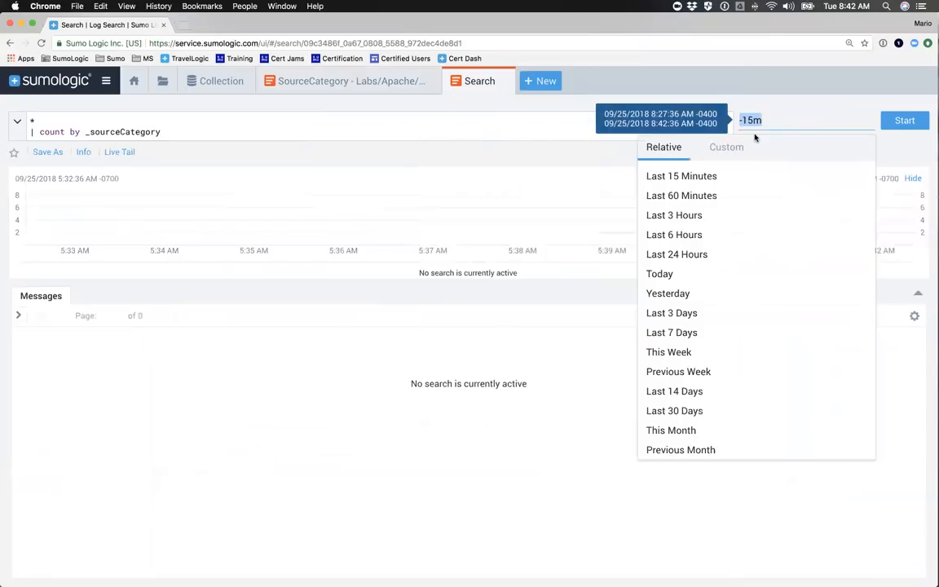
type("-5m")
key("Return")
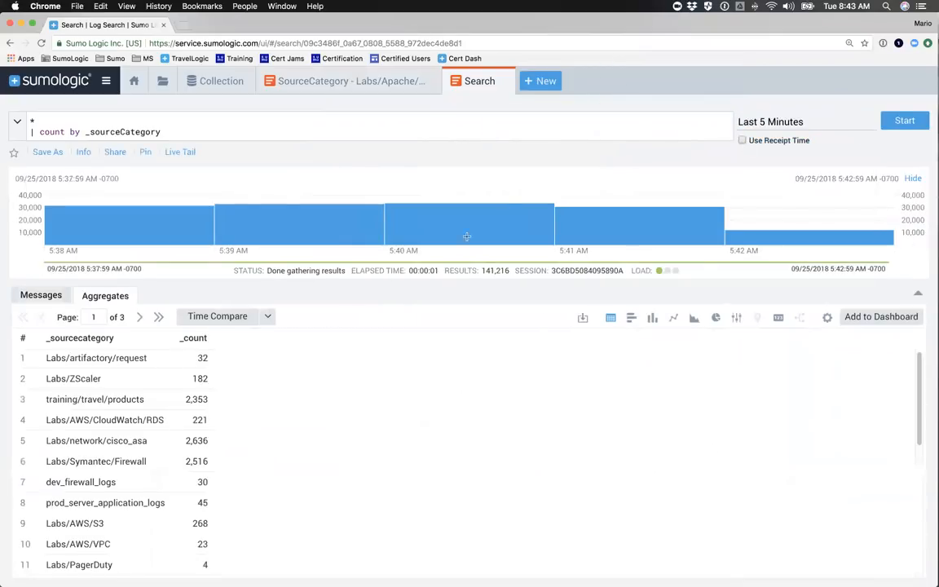
Sort the aggregate results by _count in descending order and look through the listed source categories
left_click(200, 338)
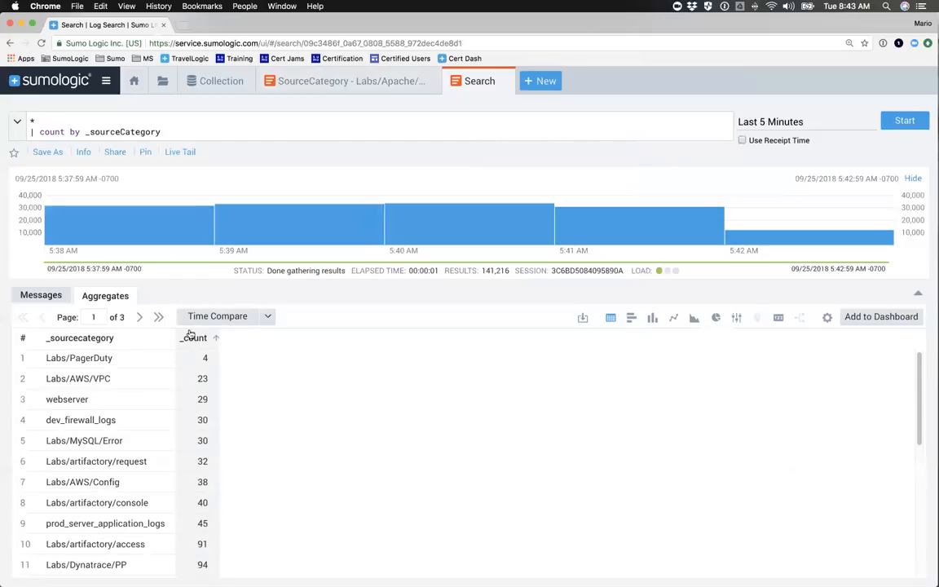
left_click(199, 338)
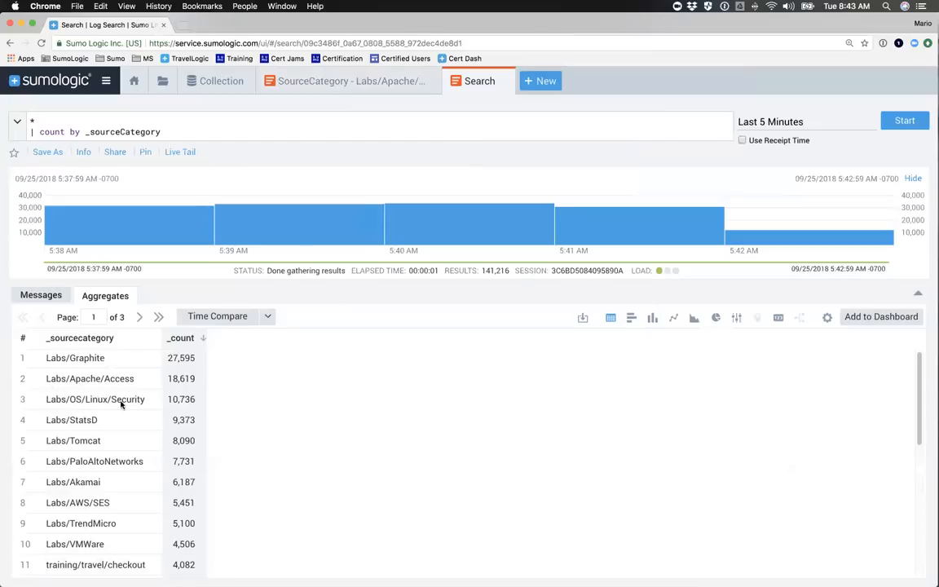
scroll(94, 456, "down", 5)
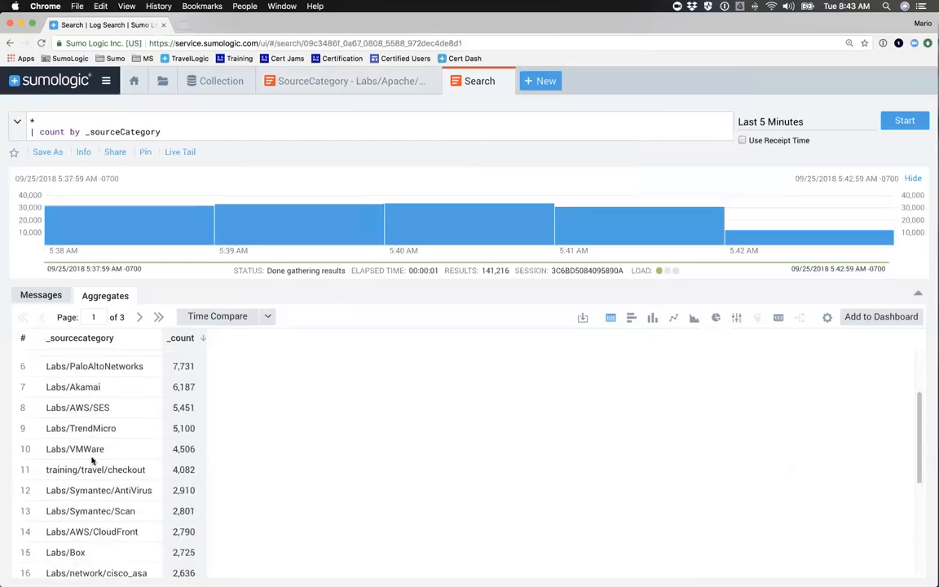
scroll(94, 456, "down", 1)
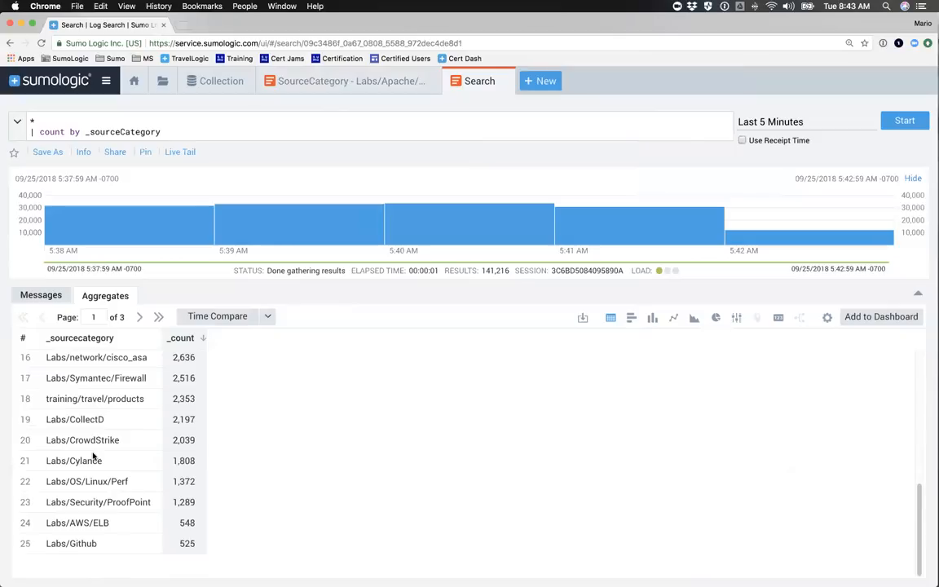
scroll(94, 457, "up", 6)
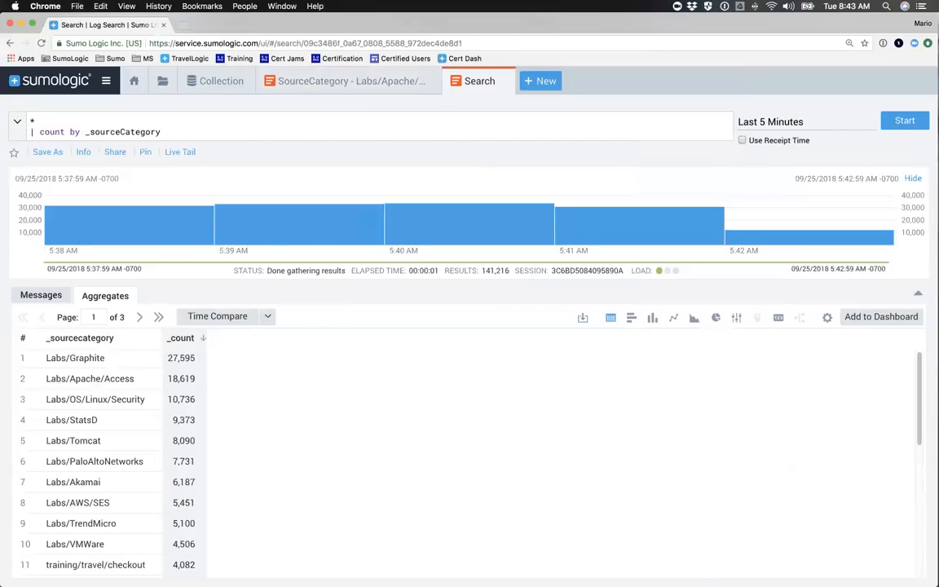
Join the query into a single line, then split it again before the count operator
key("BackSpace")
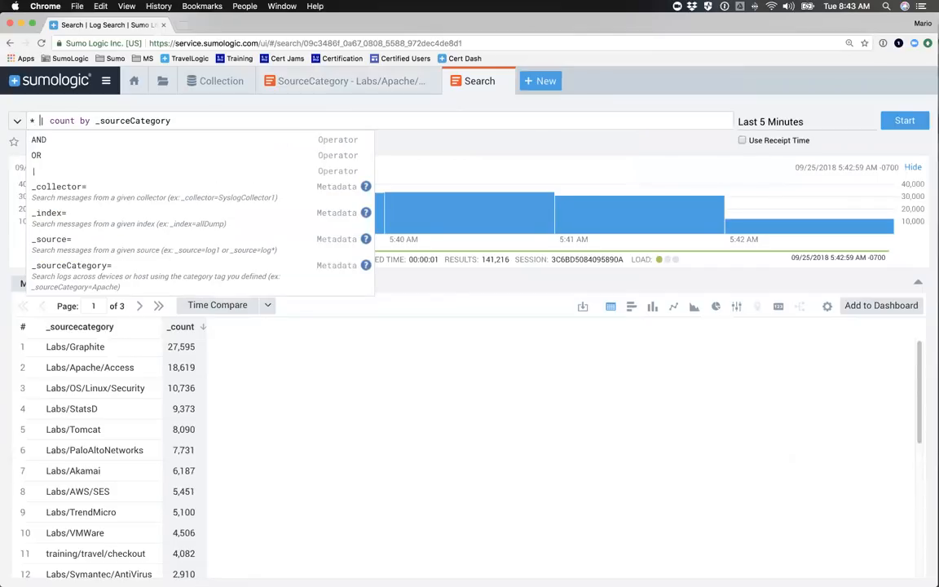
key("shift+Return")
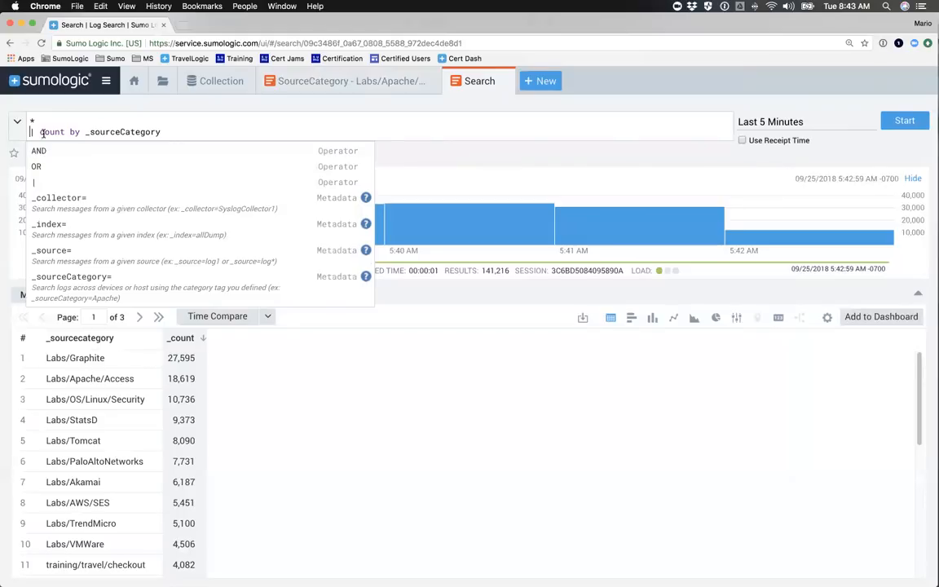
left_click(178, 134)
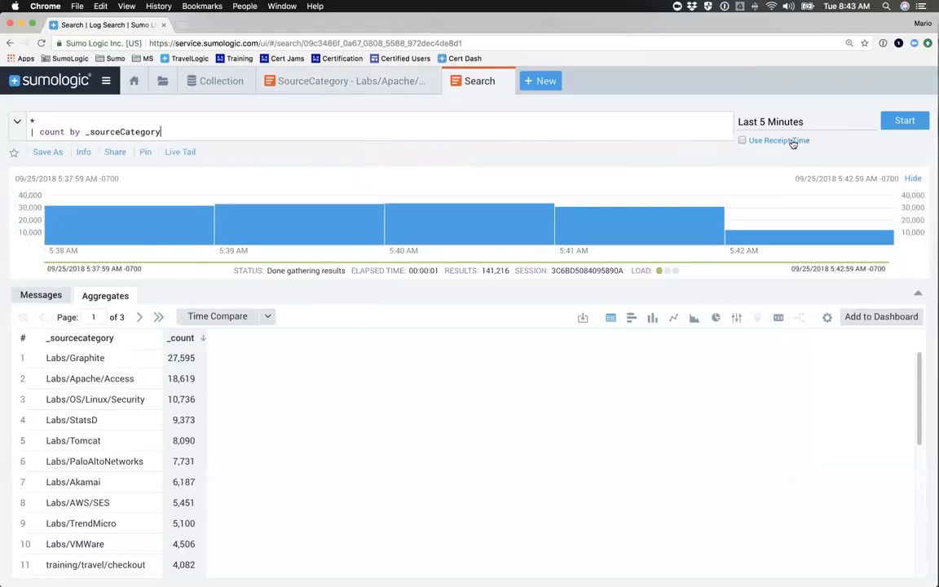
Close the source category count search and examine the HTTP status codes in the Labs/Apache/Access messages
left_click(501, 82)
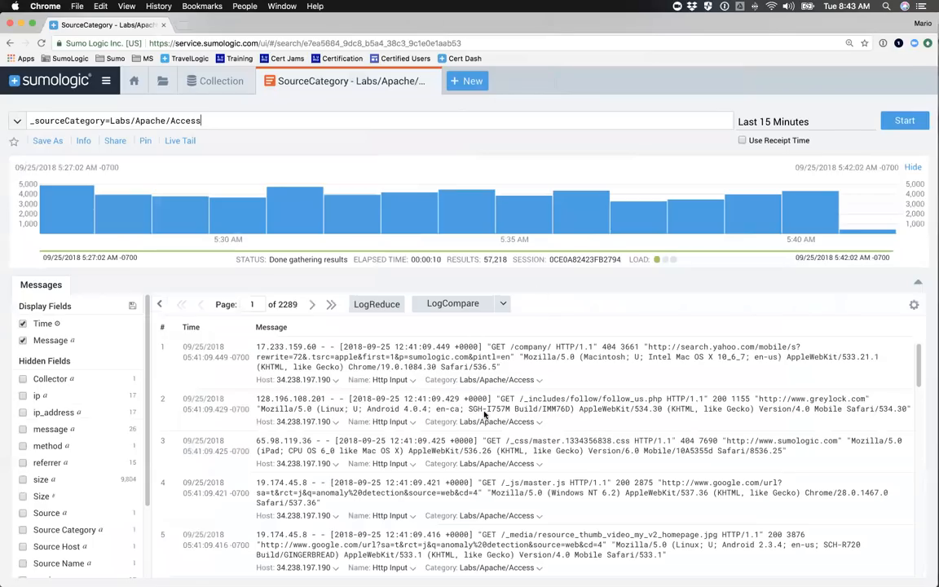
left_click_drag(605, 349, 617, 348)
right_click(617, 348)
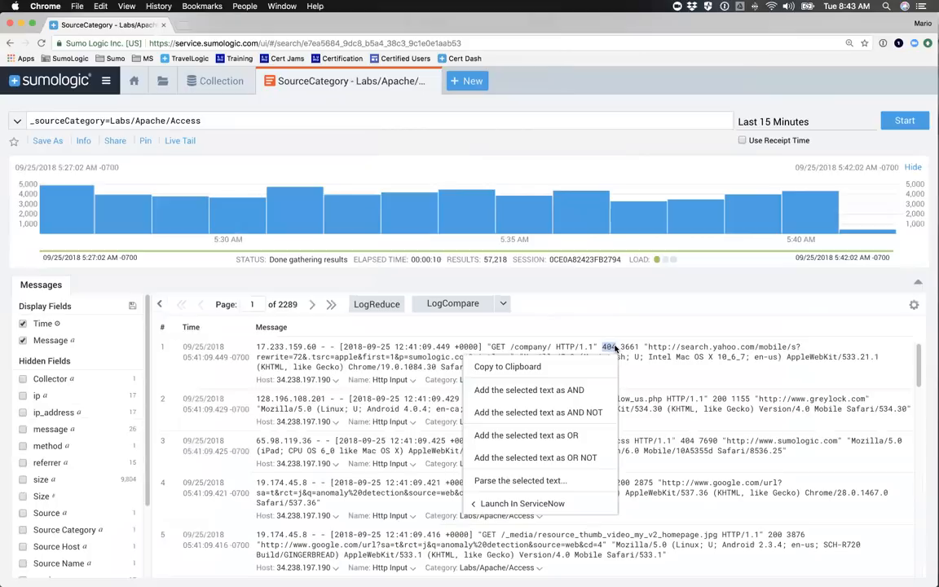
double_click(719, 399)
double_click(687, 441)
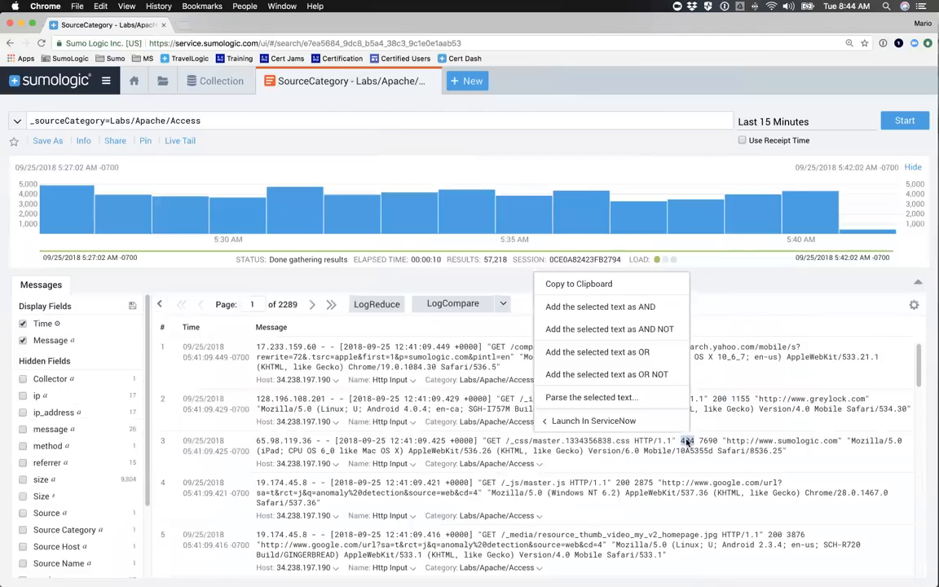
scroll(571, 408, "down", 3)
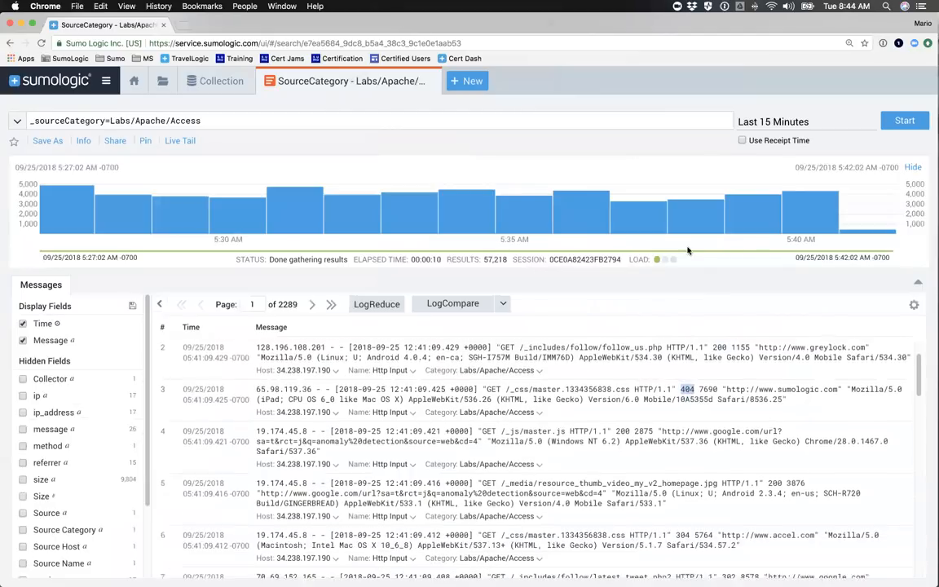
scroll(441, 369, "up", 3)
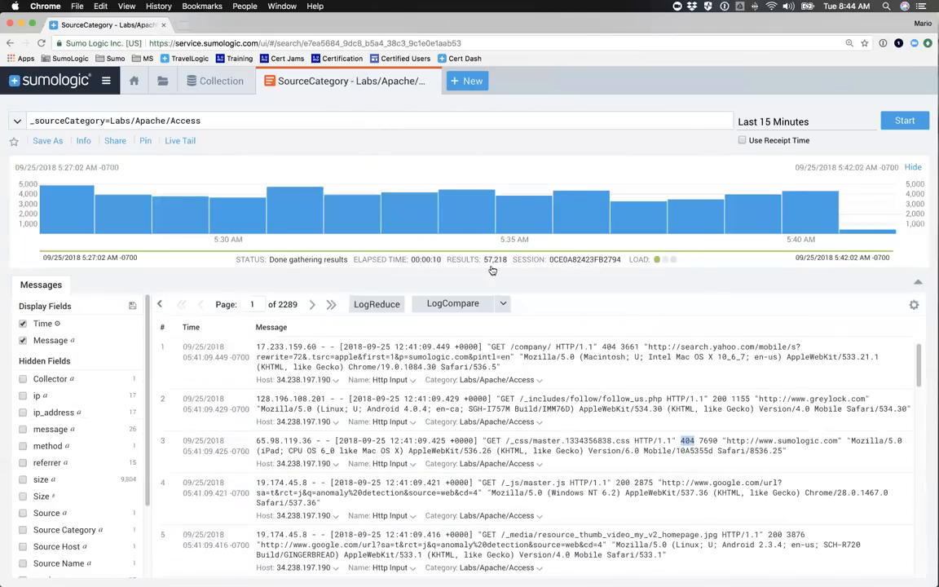
Close the Collection page, keeping the Labs/Apache/Access search open
left_click(552, 85)
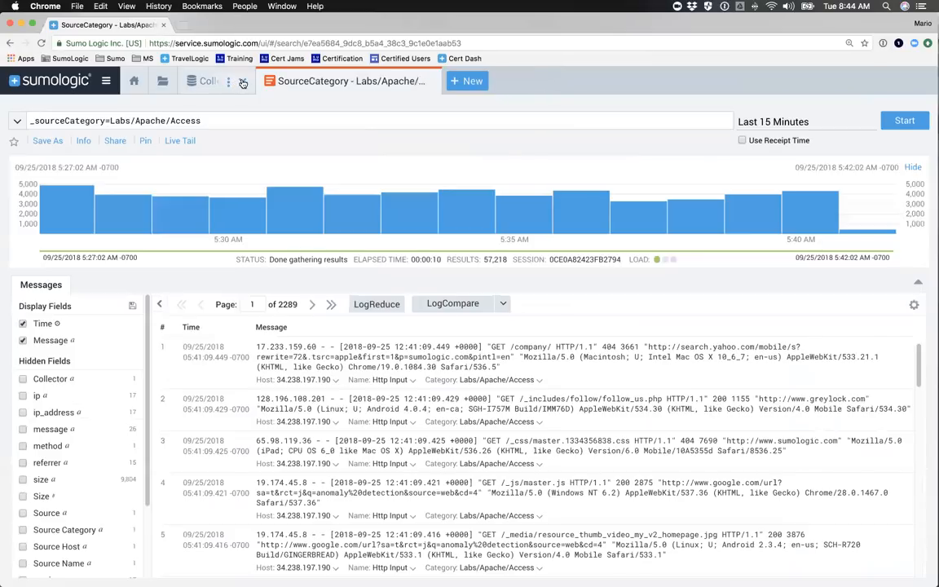
left_click(242, 84)
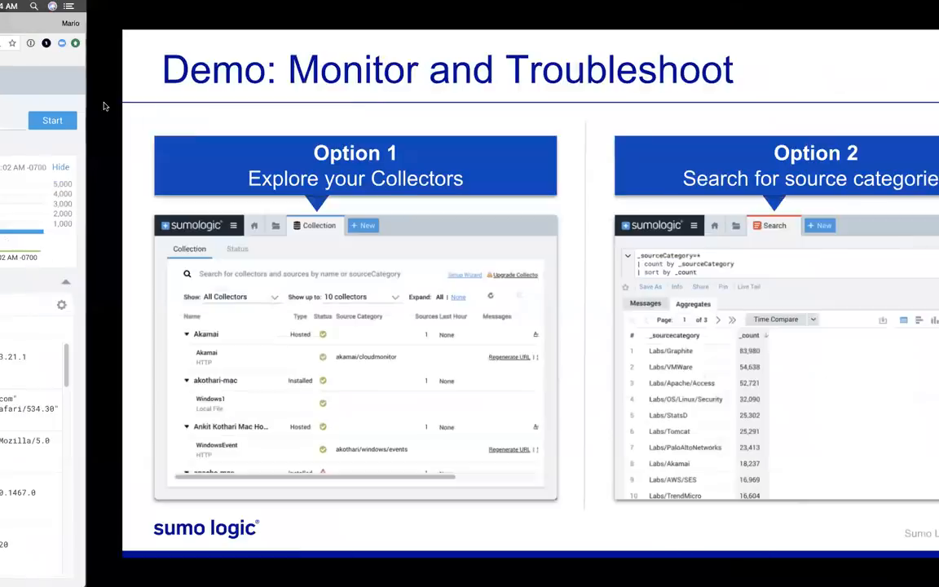
key("Right")
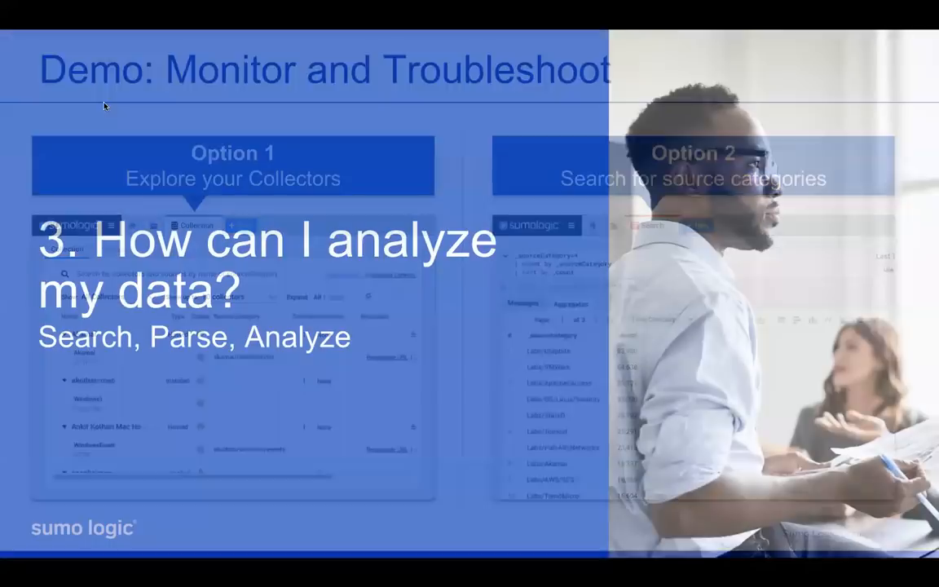
key("Right")
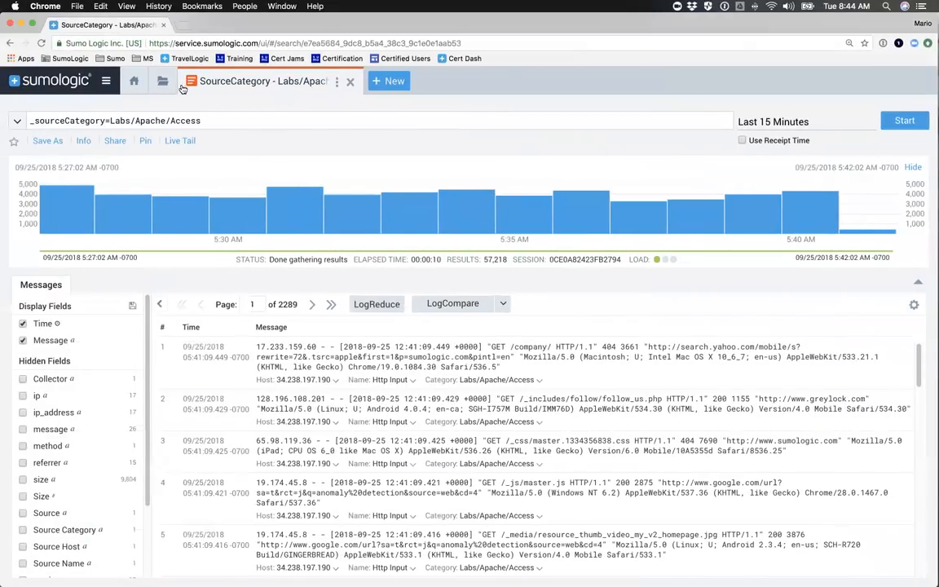
Open the content library and search it for "apache"
left_click(163, 83)
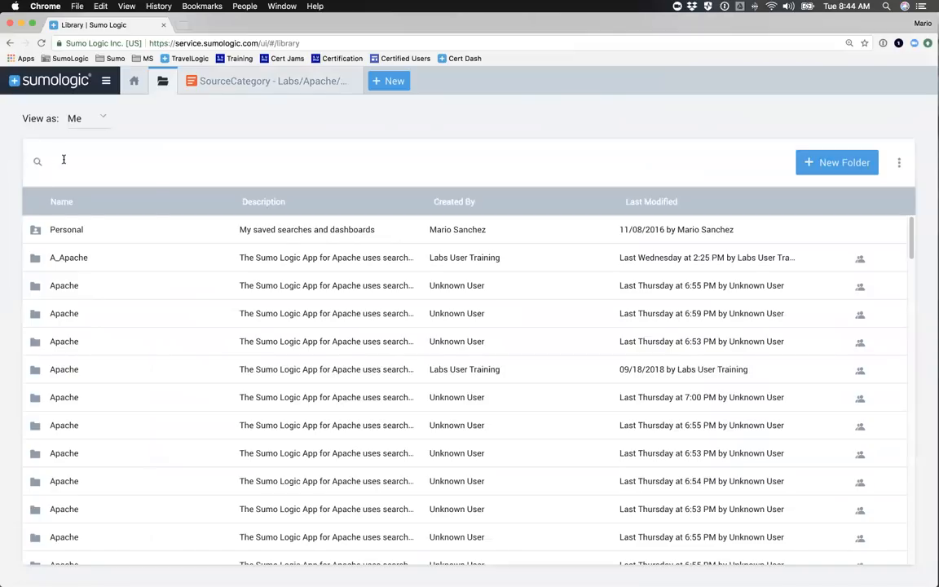
left_click(64, 160)
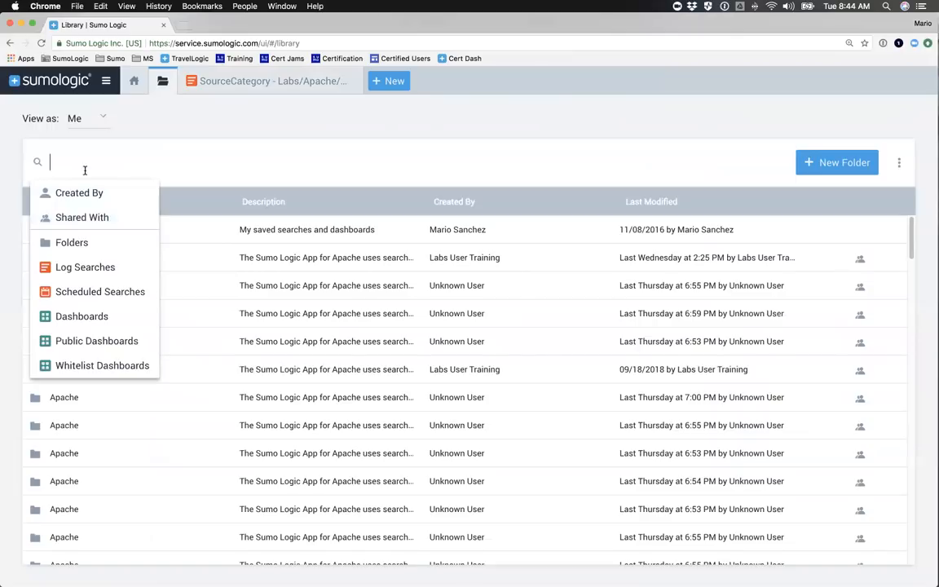
type("apache")
key("Return")
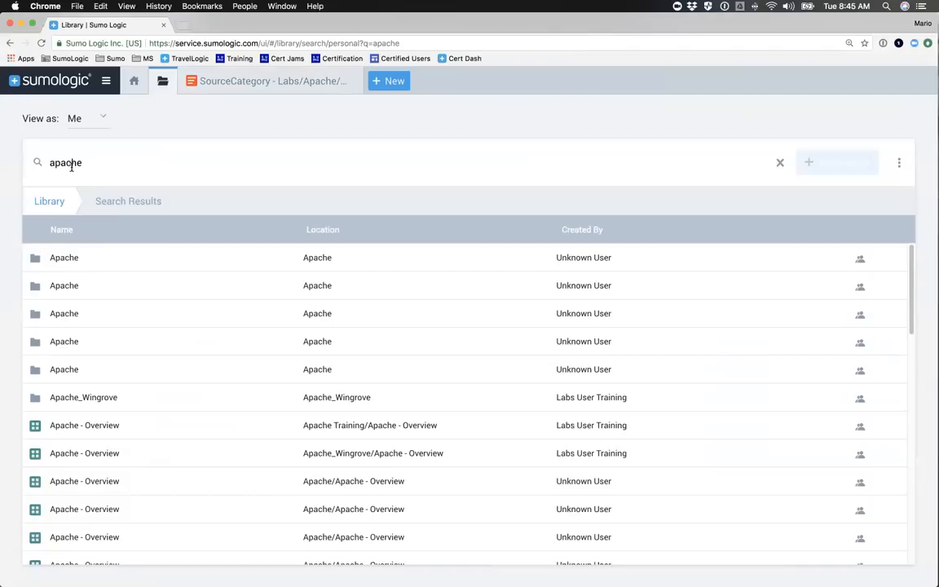
Look through the library search results and open an Apache - Web Server Operations dashboard located in an Apache folder
scroll(154, 351, "down", 3)
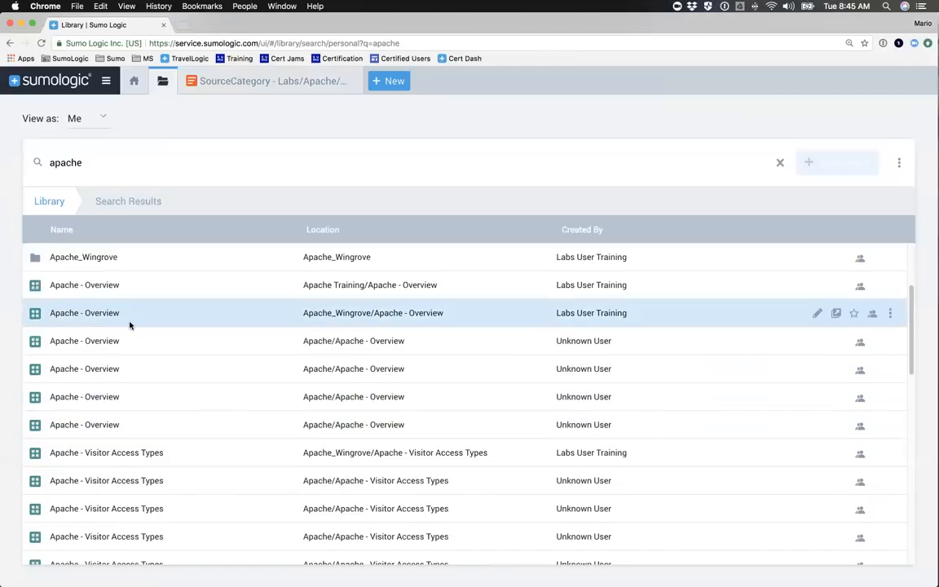
scroll(128, 371, "down", 3)
scroll(96, 371, "down", 10)
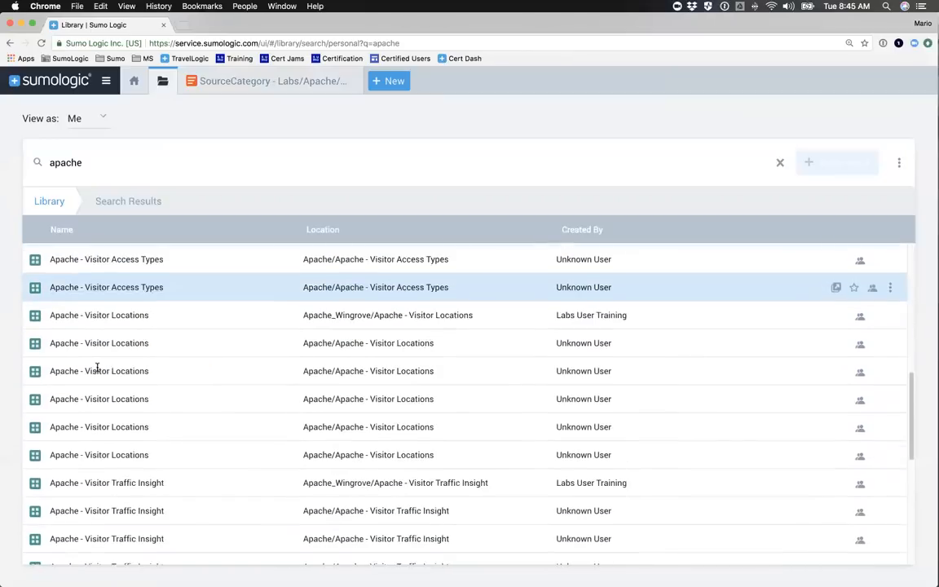
scroll(96, 371, "down", 2)
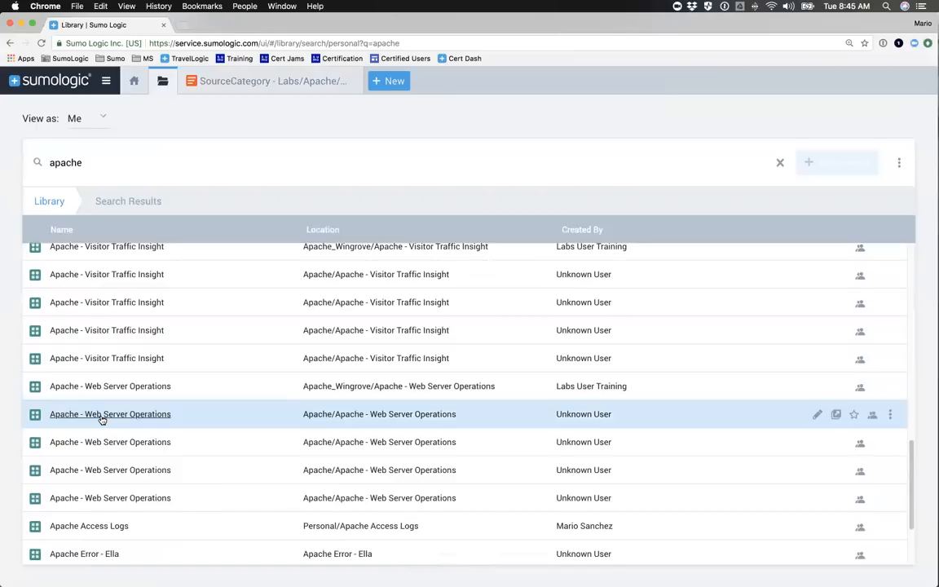
left_click(101, 415)
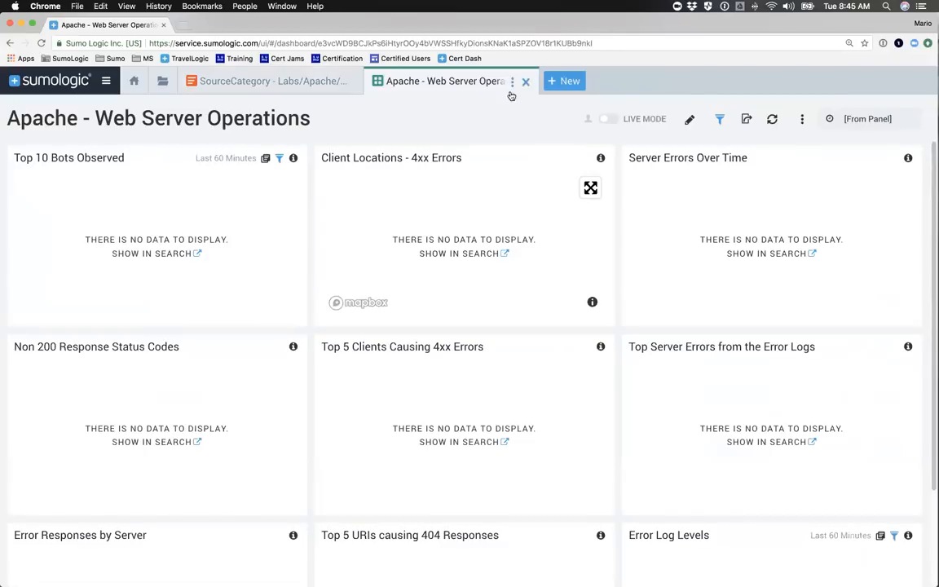
Close the empty dashboard and open the Apache - Web Server Operations dashboard located in Apache_Wingrove from the library's search results
left_click(525, 82)
left_click(163, 81)
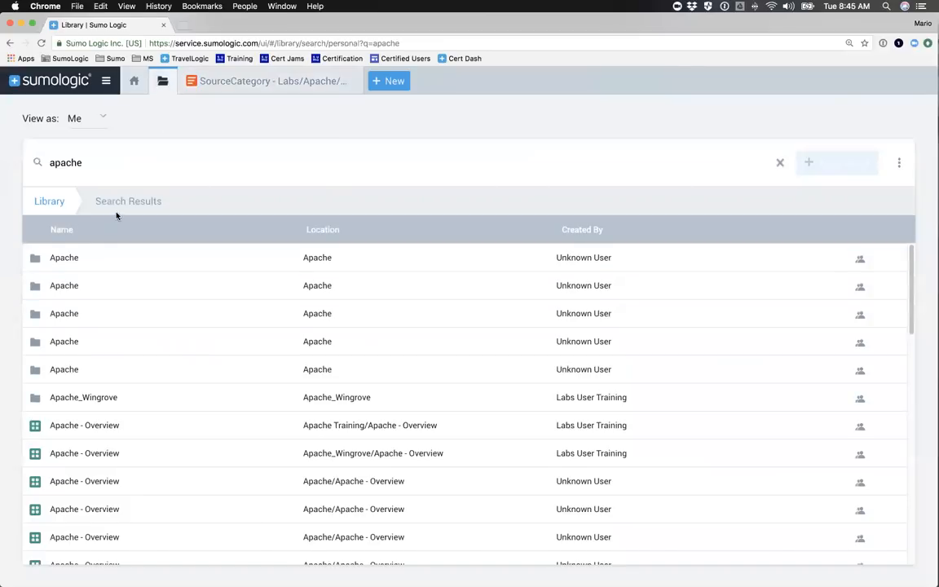
scroll(110, 410, "down", 5)
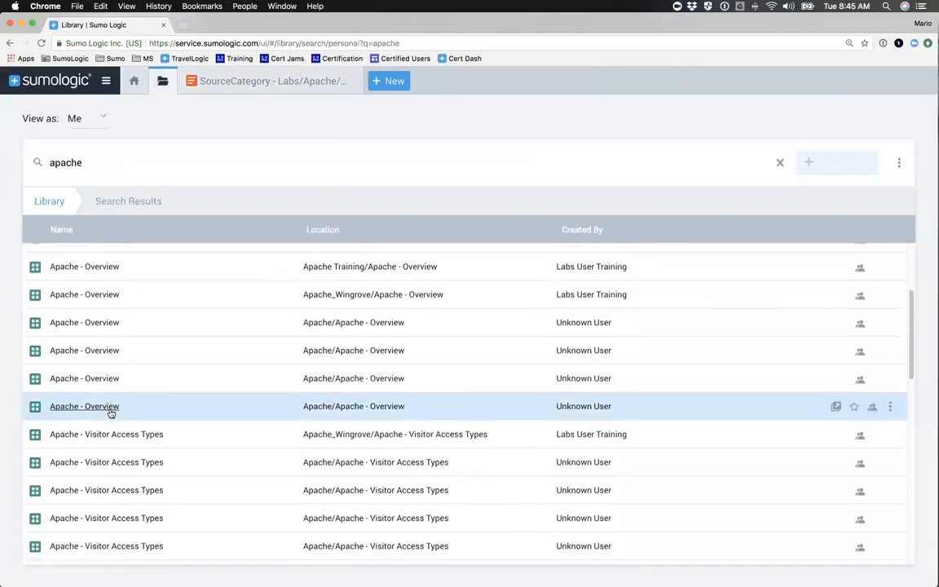
scroll(111, 415, "down", 8)
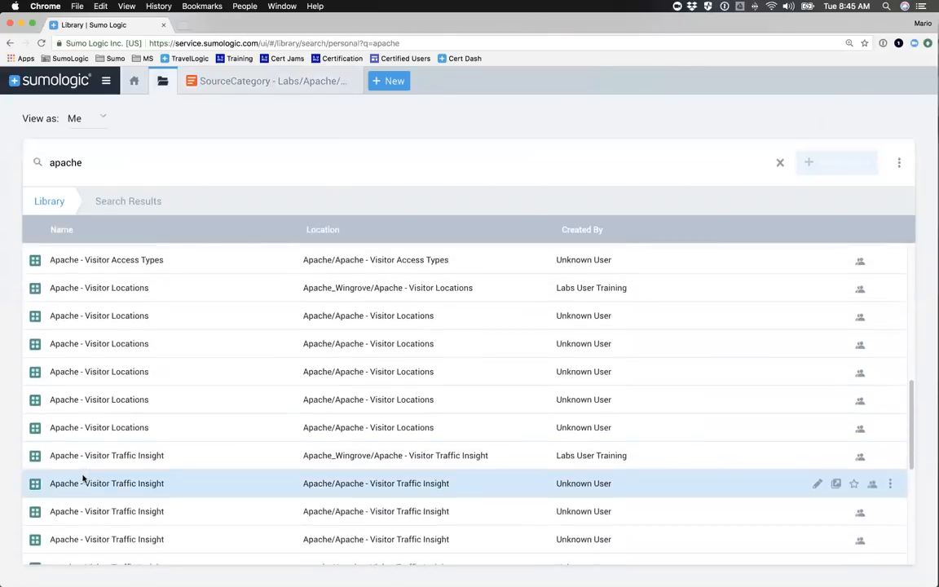
scroll(88, 490, "down", 3)
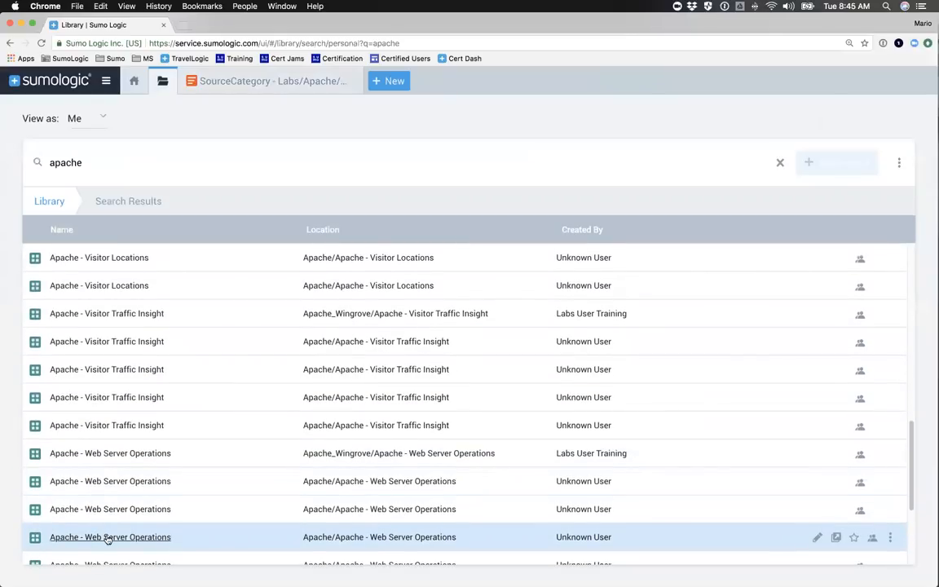
left_click(132, 453)
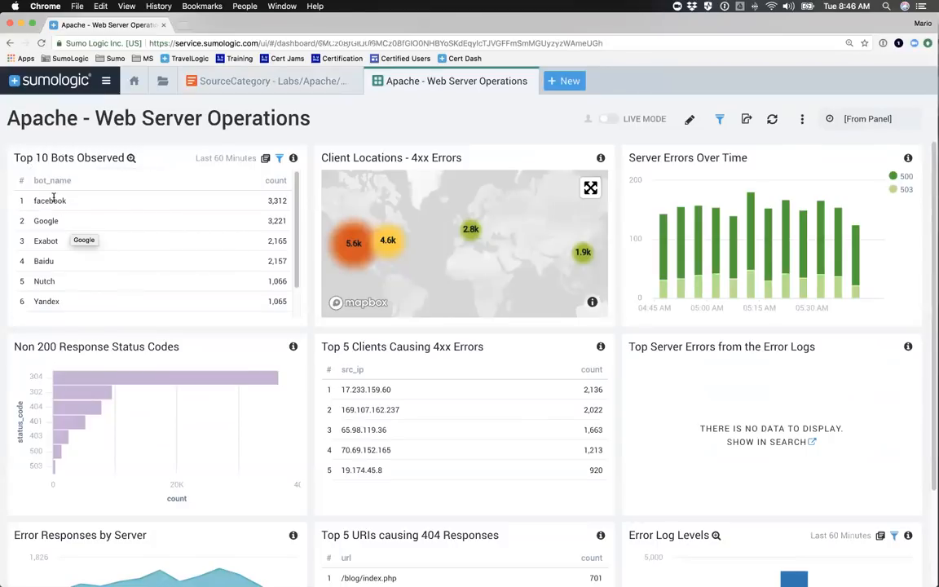
Enlarge the Client Locations - 4xx Errors panel to examine its map, and return to the dashboard
scroll(44, 210, "down", 2)
scroll(43, 210, "up", 2)
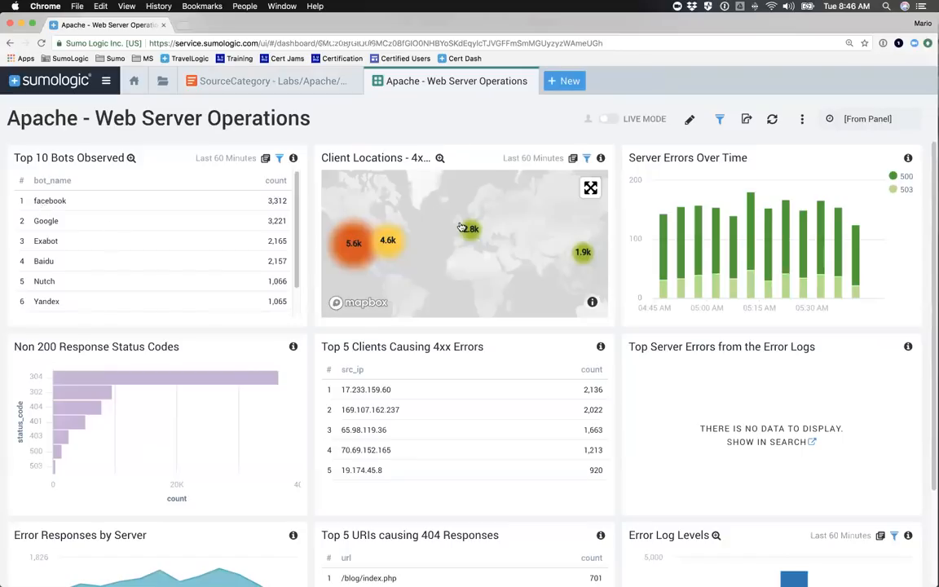
left_click(440, 159)
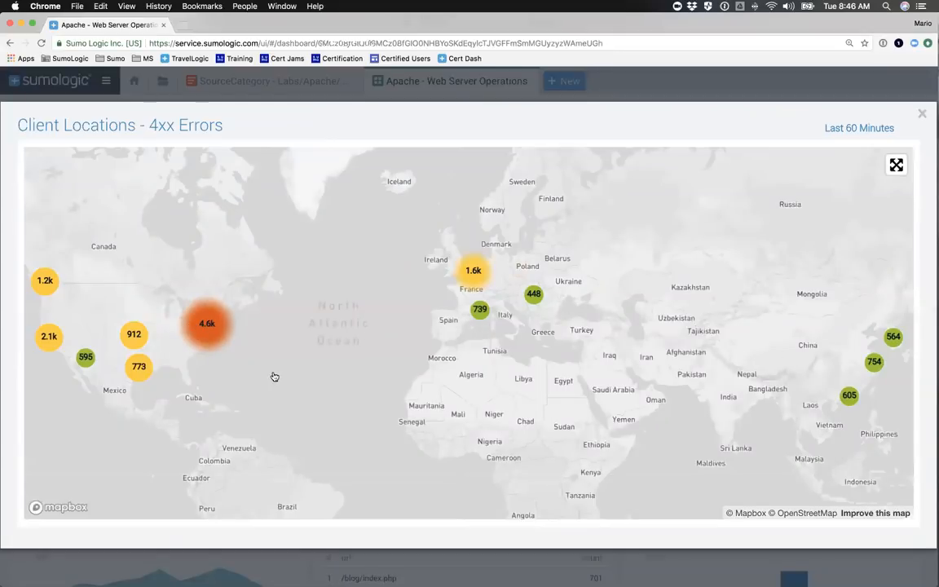
left_click(922, 114)
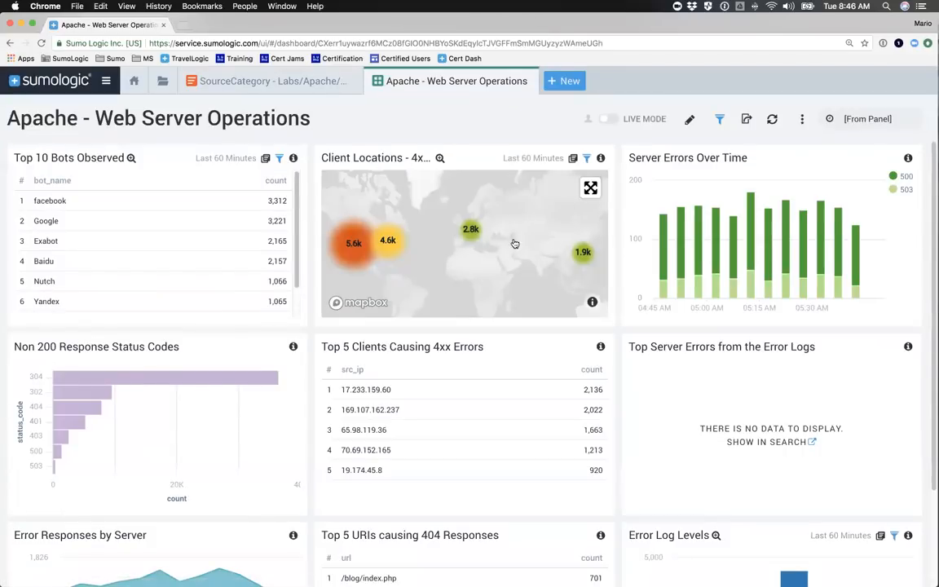
Examine the server errors, non-200 status codes, error responses by server and remaining panels of the dashboard
mouse_move(726, 235)
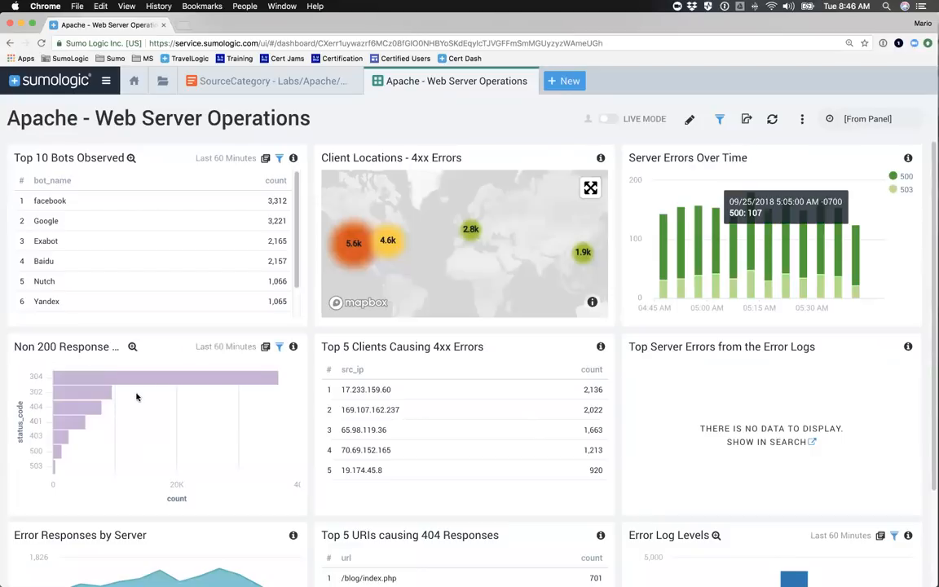
mouse_move(95, 392)
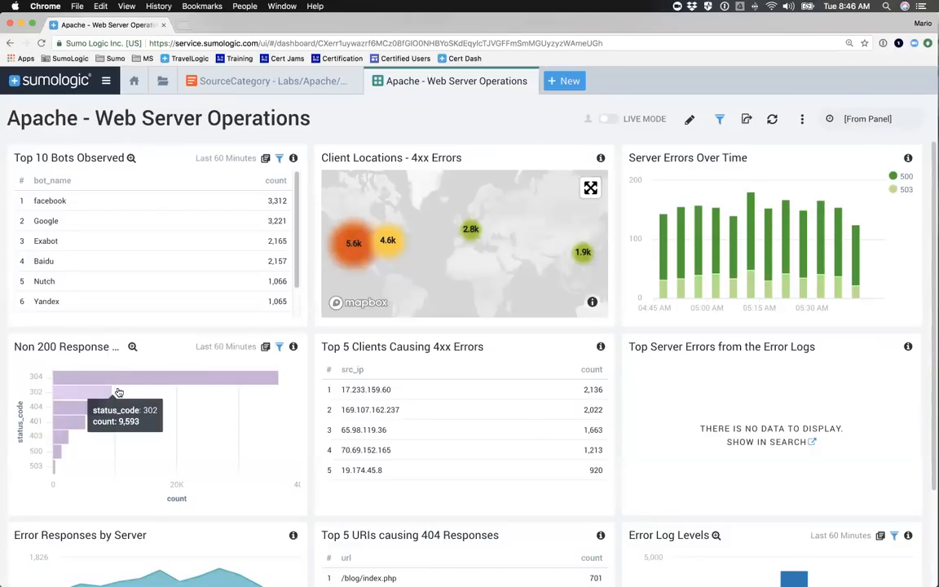
scroll(275, 440, "down", 3)
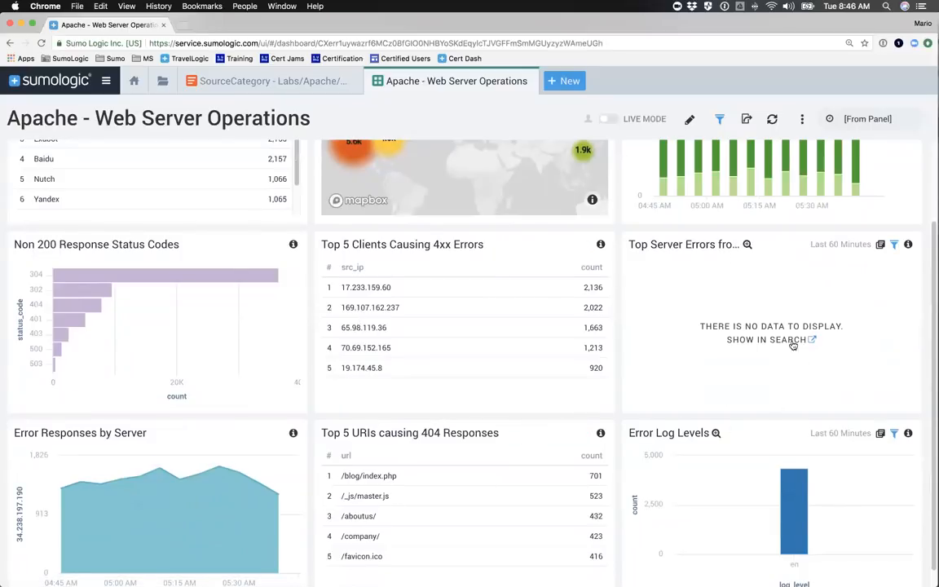
scroll(711, 314, "down", 1)
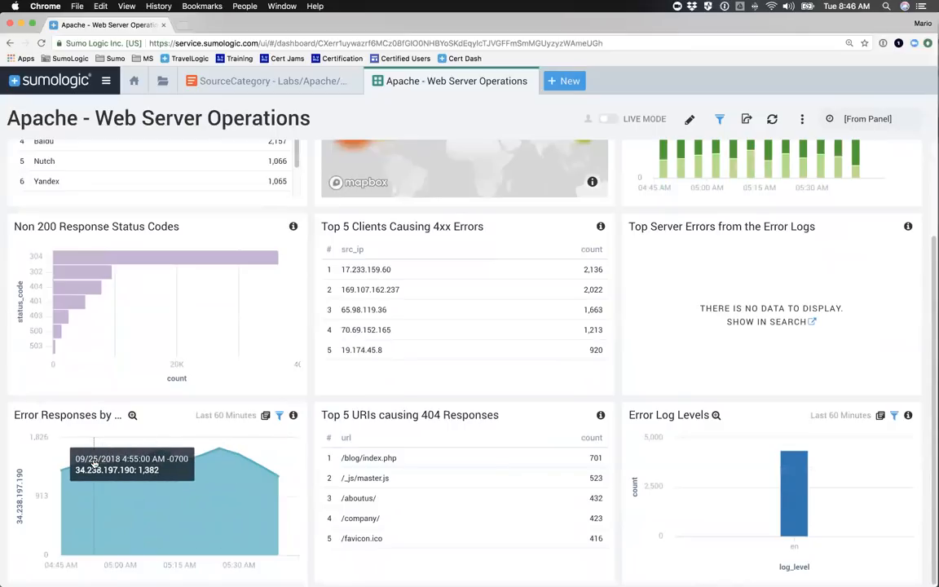
scroll(300, 445, "up", 3)
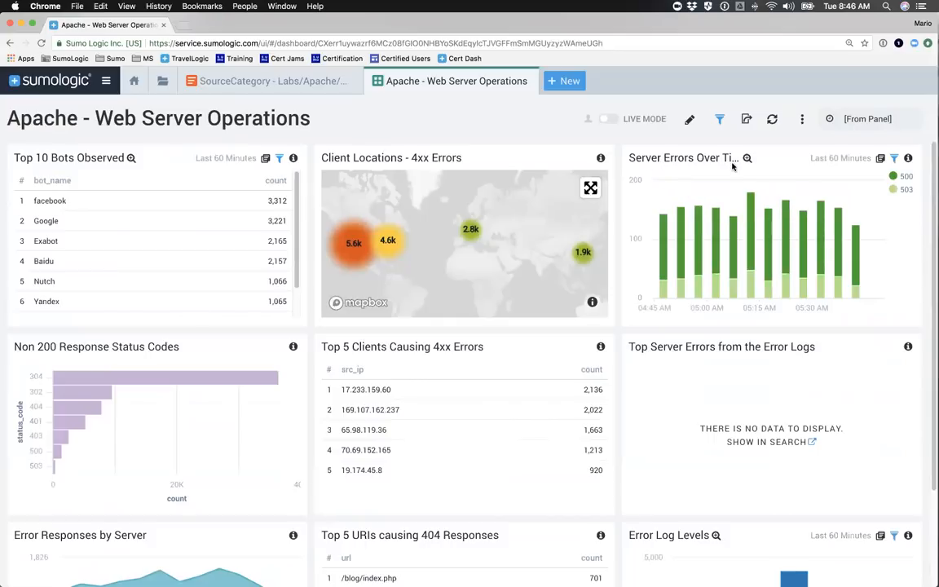
Open the Server Errors Over Time panel's query in search and review its full text
double_click(647, 159)
left_click(881, 161)
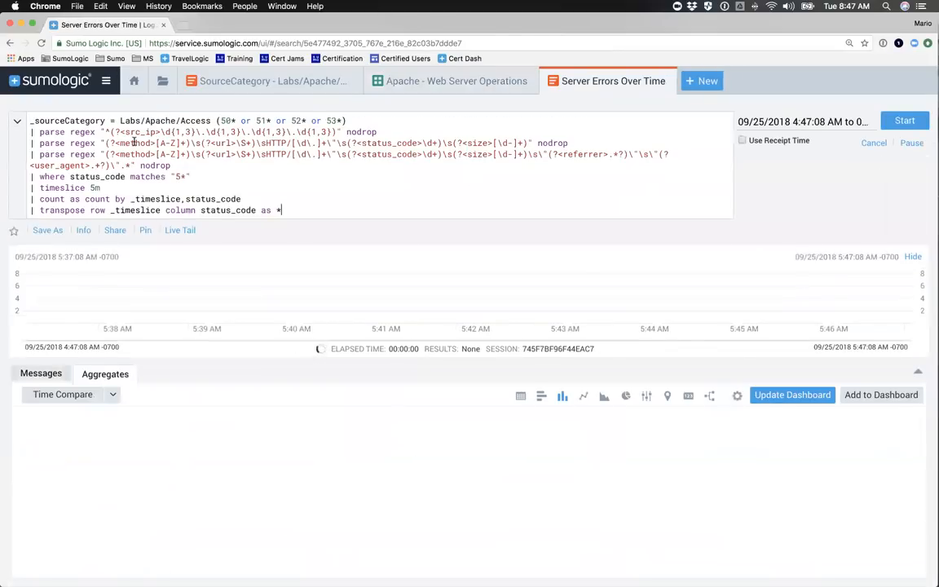
left_click_drag(27, 121, 281, 210)
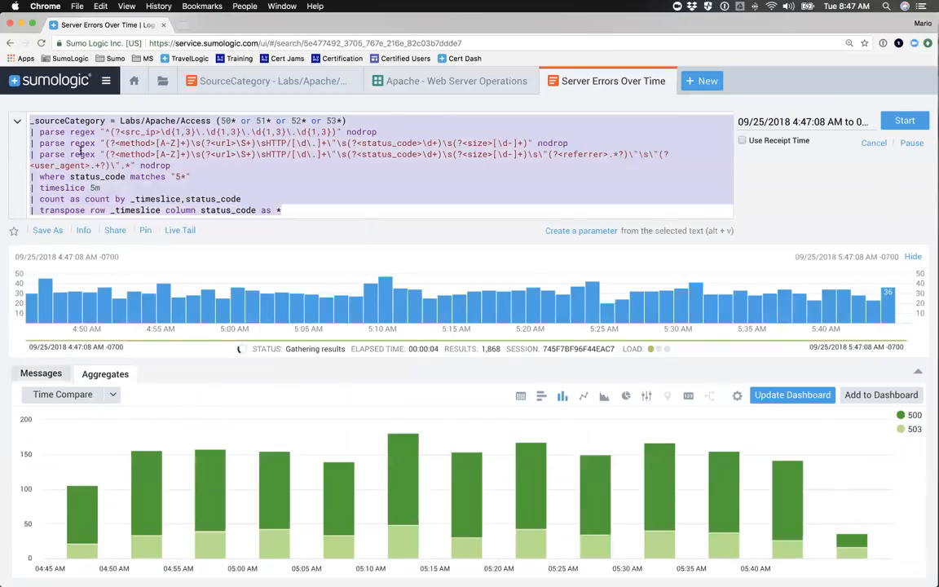
left_click(152, 166)
left_click_drag(281, 210, 30, 115)
left_click(125, 166)
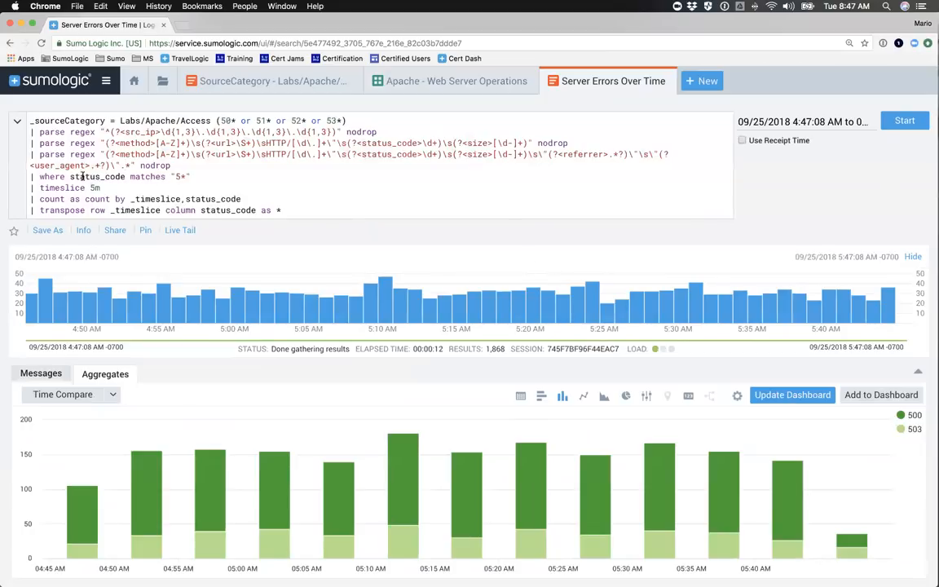
Change the status_code filter to match "4*", remove the (50* or 51* or 52* or 53*) keywords and run the search
double_click(176, 177)
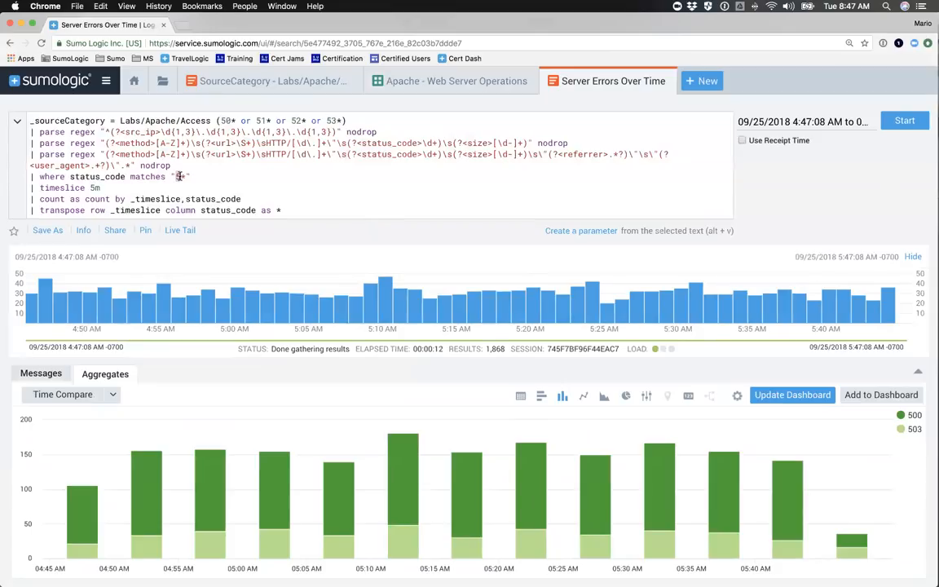
type("4")
left_click_drag(216, 121, 366, 120)
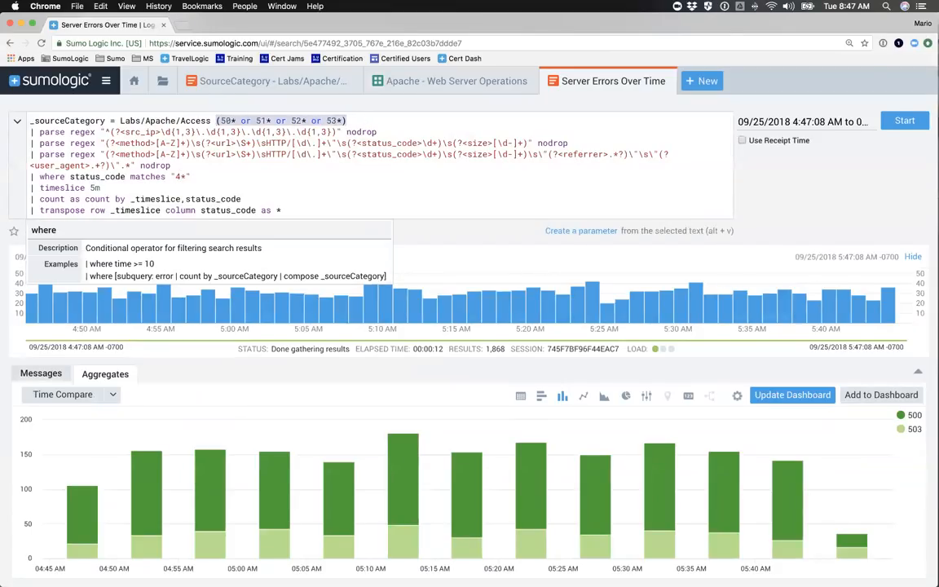
key("BackSpace")
key("BackSpace")
key("Return")
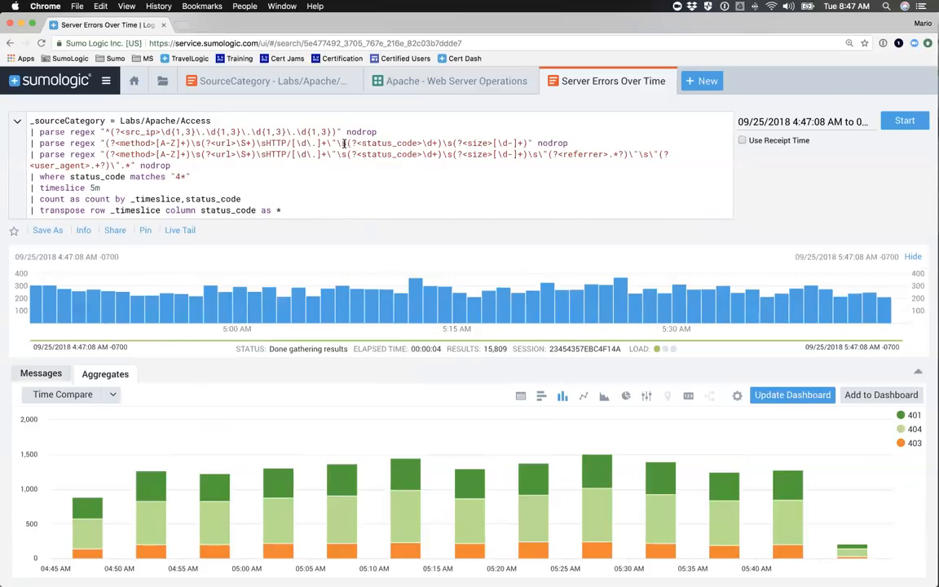
Set the search's time range to Last 3 Hours and rerun it
left_click(806, 121)
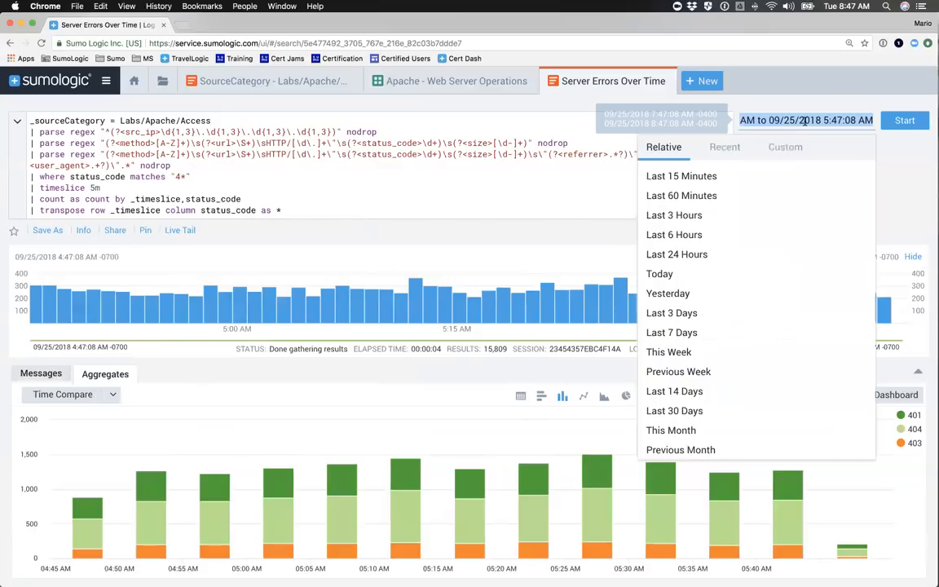
left_click(665, 215)
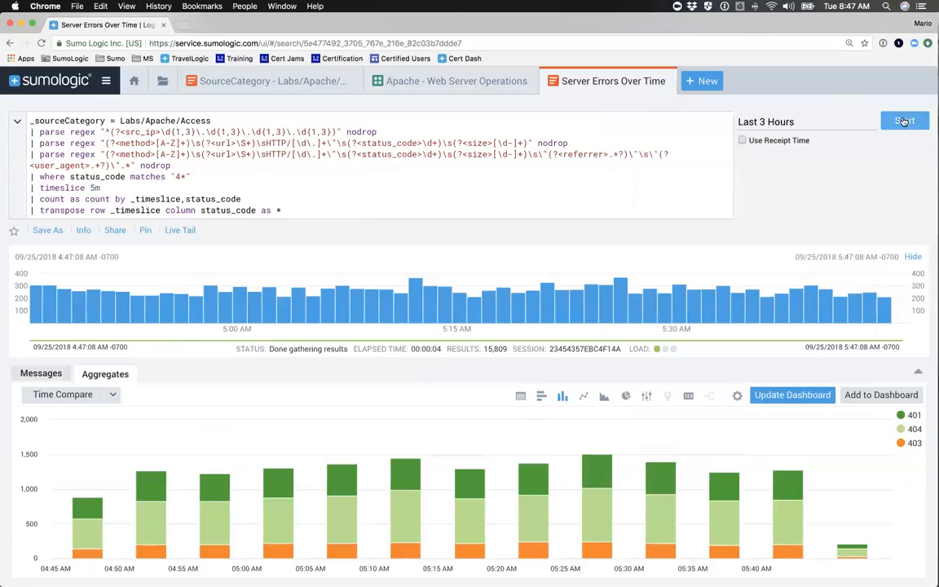
left_click(903, 121)
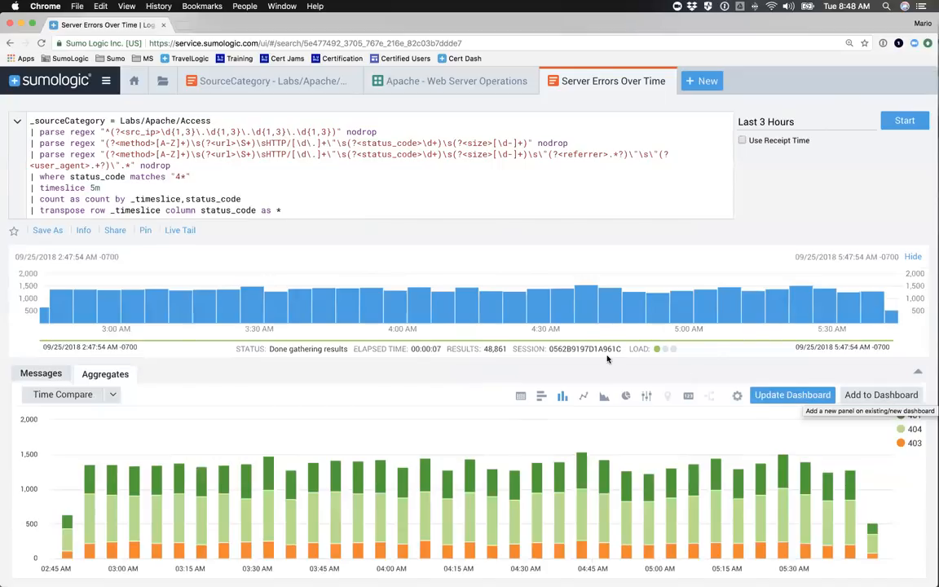
Start saving the search as a new item named "Client Errors Over Time - 3 hour TimeRange"
left_click(47, 232)
double_click(303, 196)
type("Client Errors Over Time")
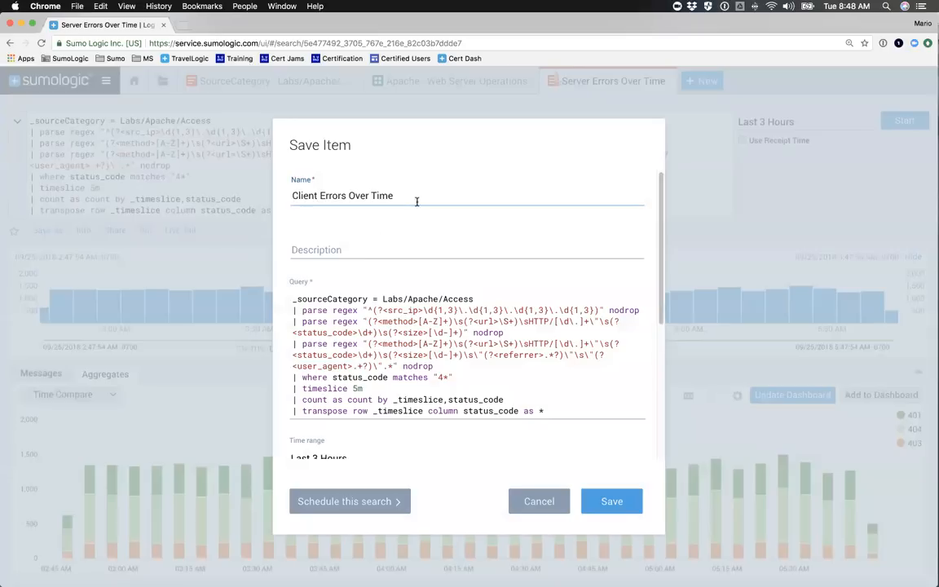
left_click(418, 199)
type("our peri")
key("BackSpace")
type("TimeRange")
Leave the description empty, choose the Personal folder as the location and save the search
left_click(314, 250)
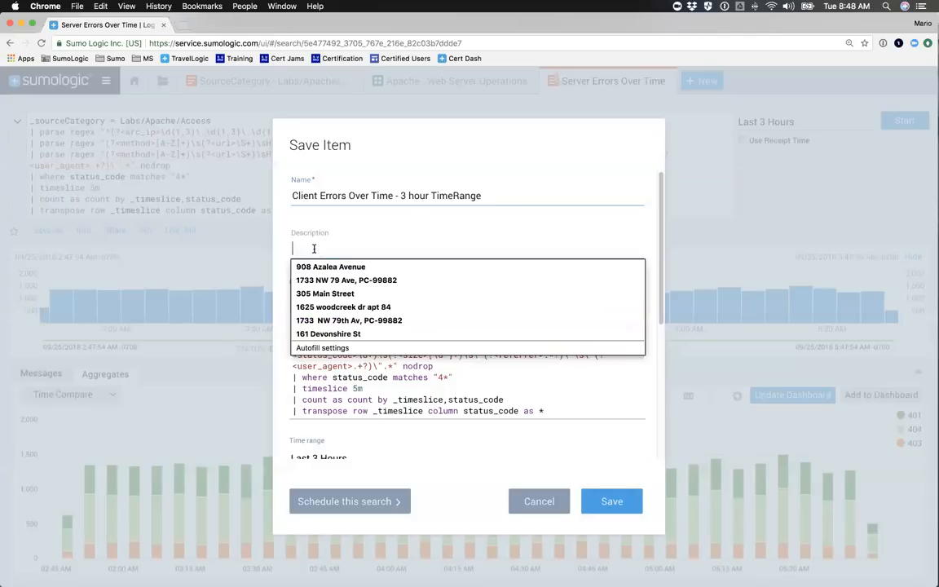
left_click(351, 403)
scroll(351, 402, "down", 5)
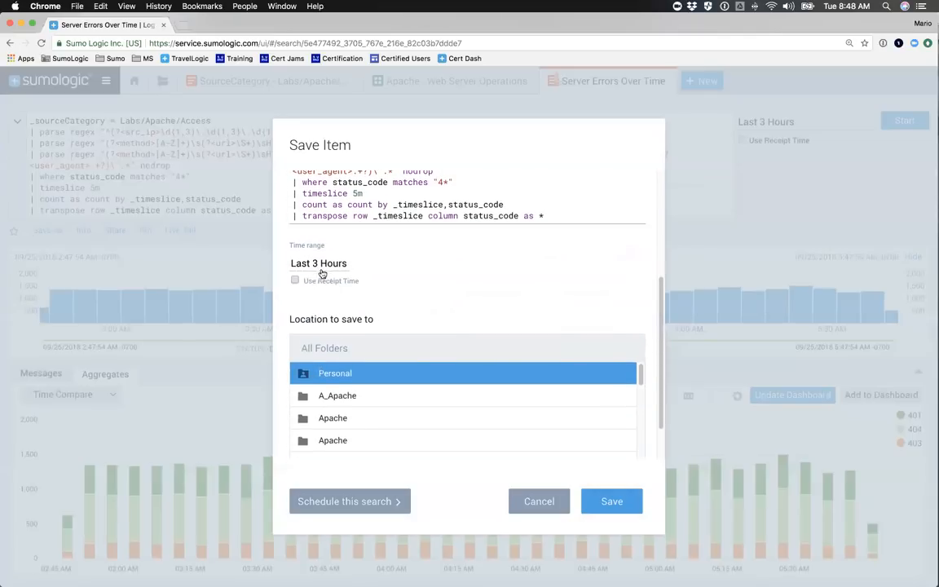
scroll(295, 269, "down", 1)
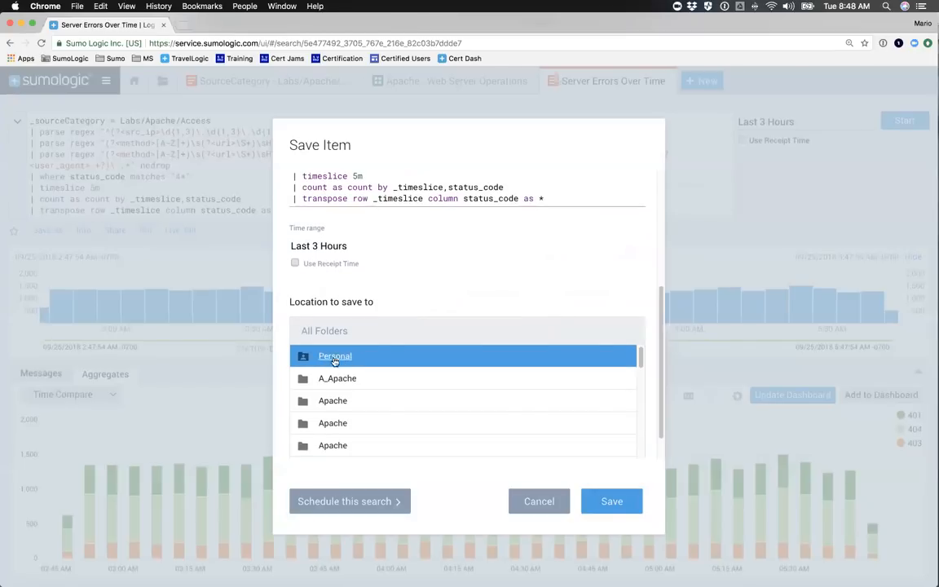
left_click(332, 359)
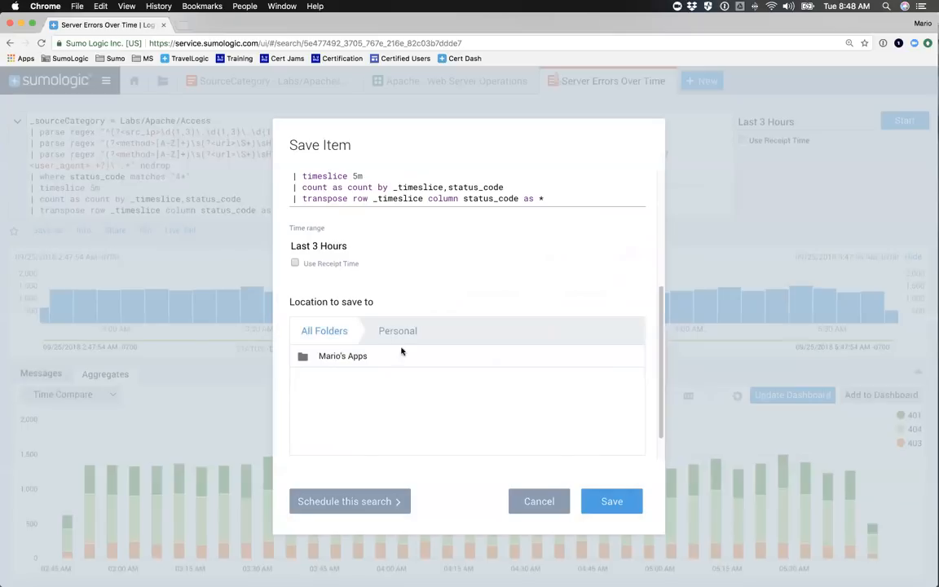
left_click(610, 502)
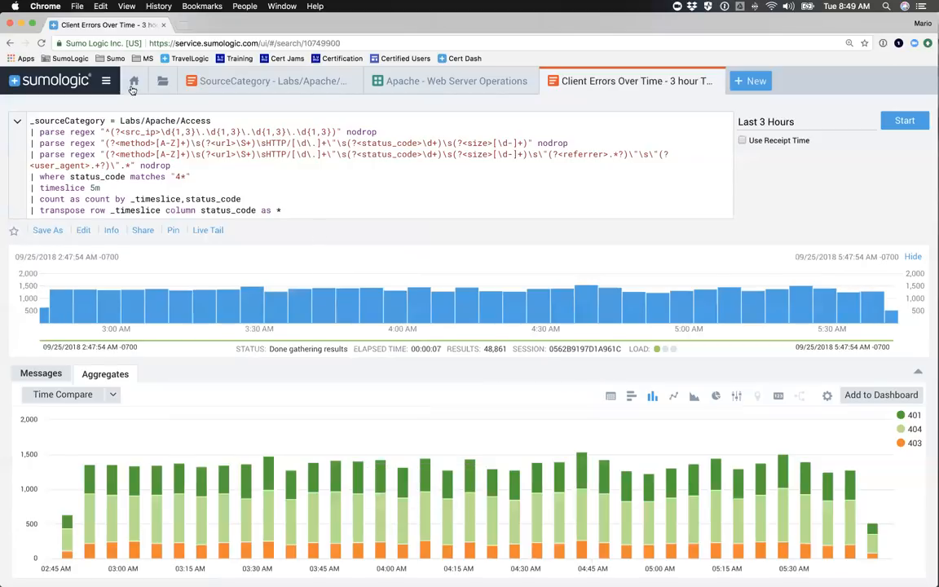
Open the Personal folder in the library and add the saved Client Errors Over Time search to the favorites
left_click(161, 82)
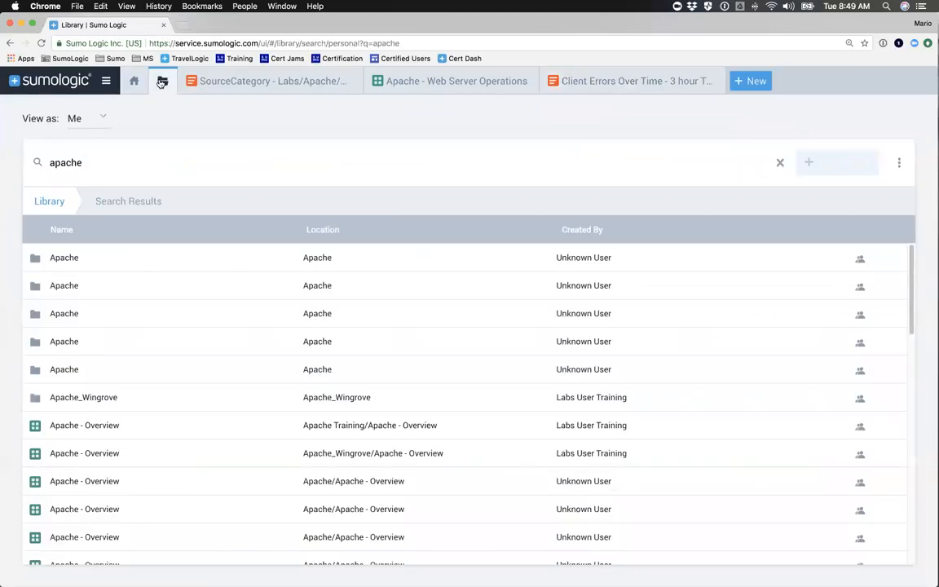
left_click(52, 201)
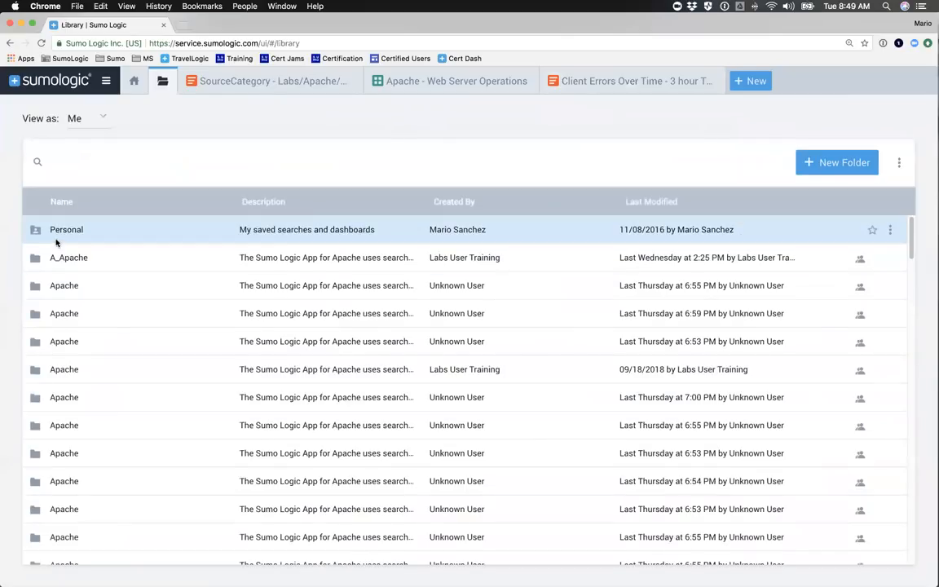
left_click(60, 234)
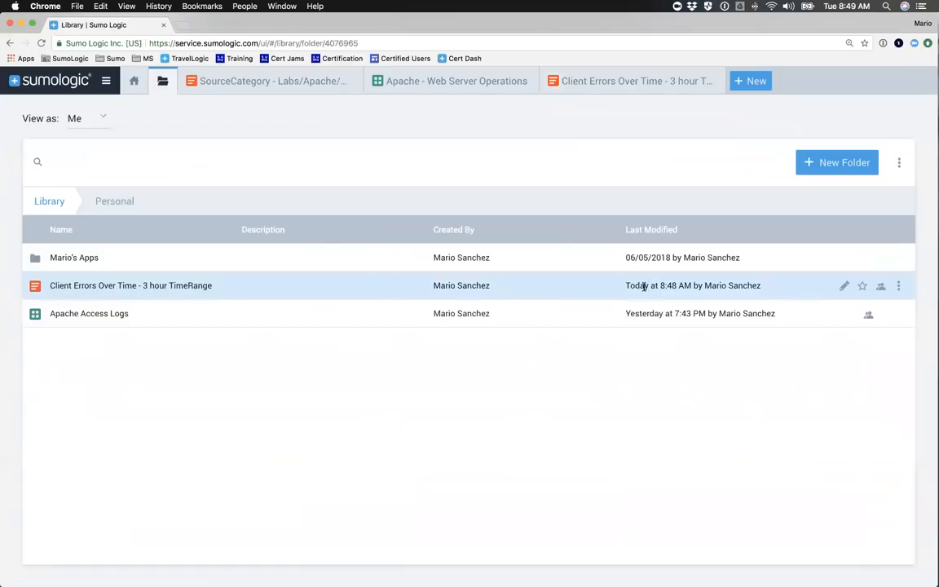
left_click(863, 287)
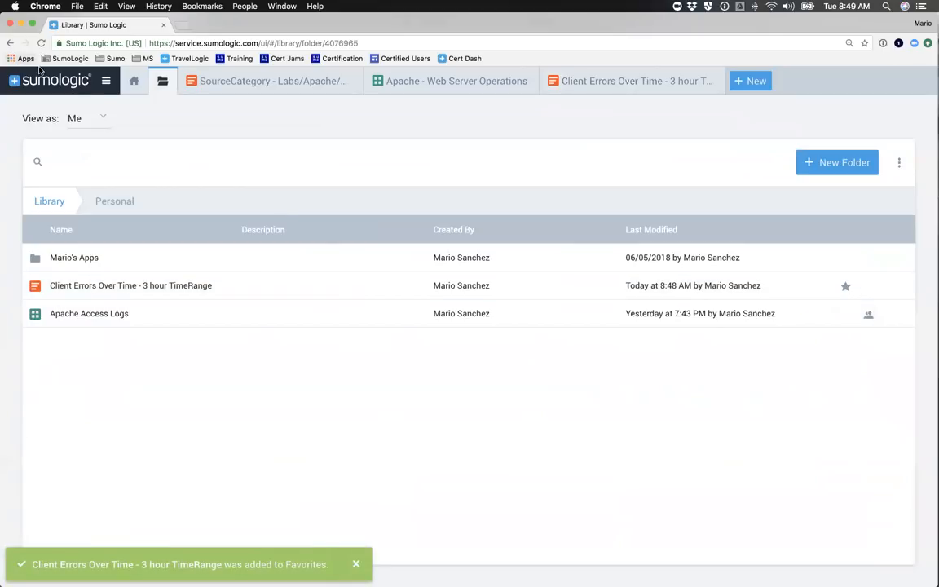
Check the favorites list and the personal folder for the saved search in the side navigation
left_click(106, 82)
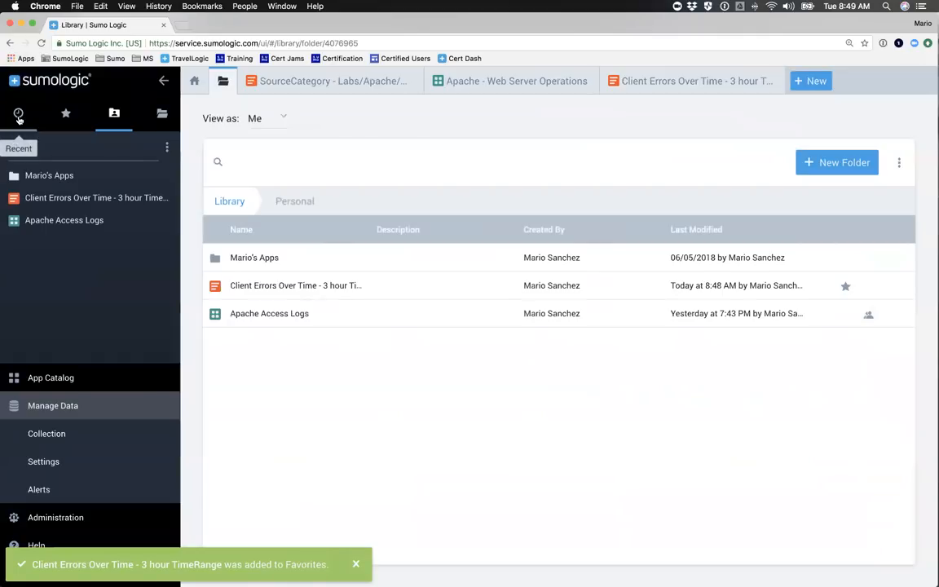
left_click(67, 115)
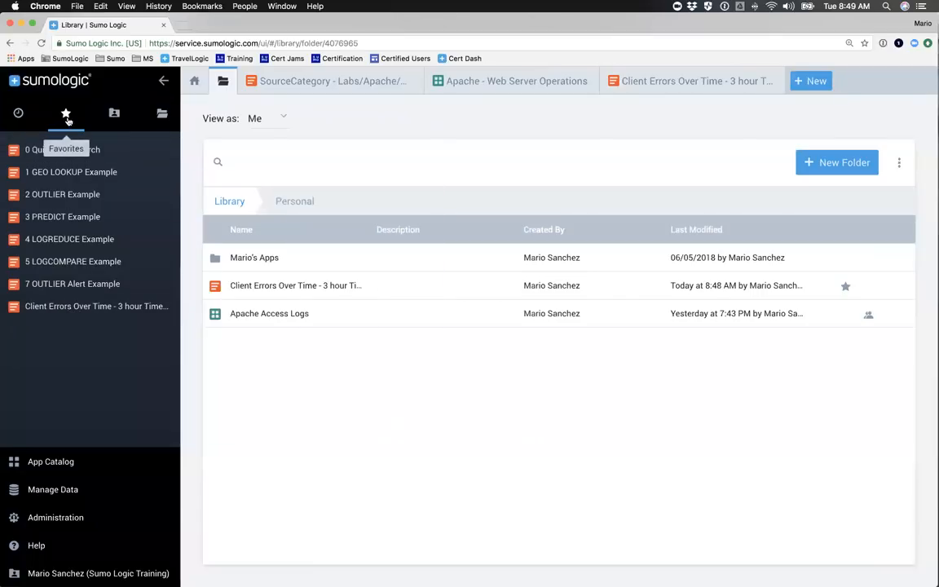
left_click(114, 114)
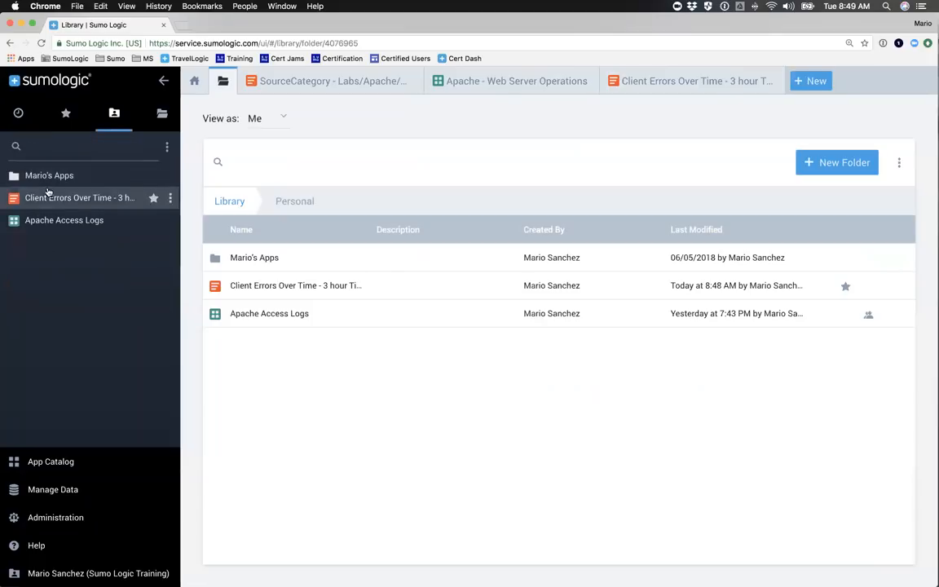
Check the admin recommended and other shared content in the side navigation, and return to the personal folder
left_click(160, 116)
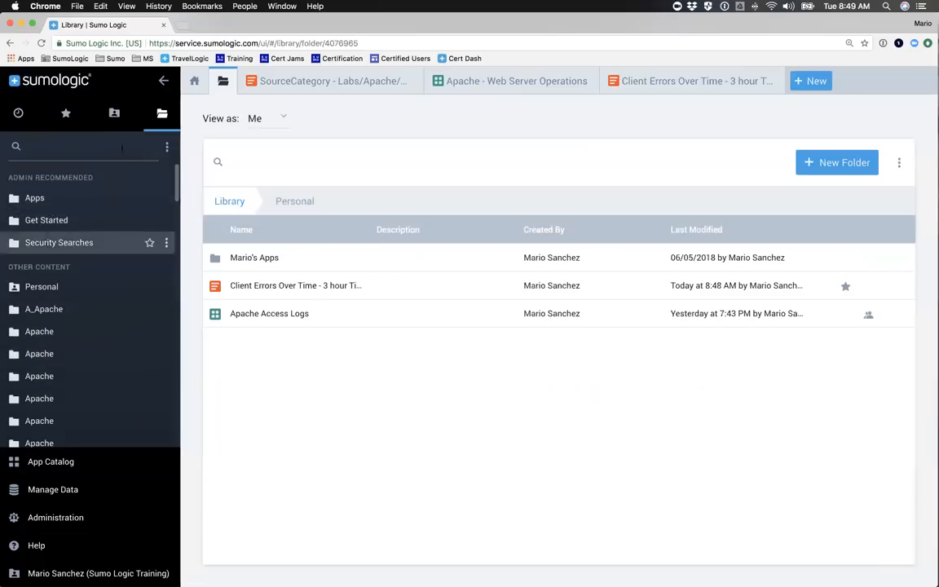
left_click(111, 118)
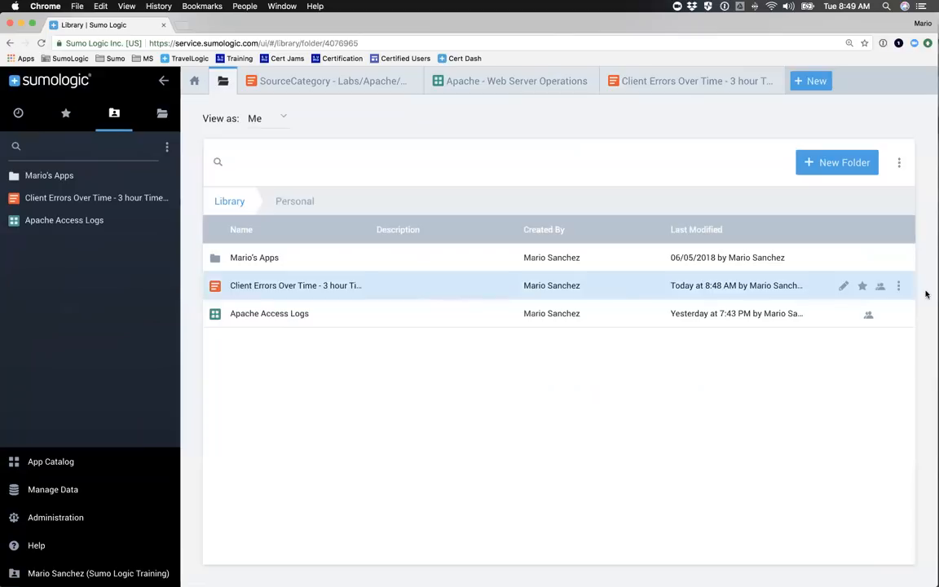
Remove the Client Errors Over Time search from the favorites, and open its sharing options with the list of who has access
left_click(863, 287)
left_click(881, 287)
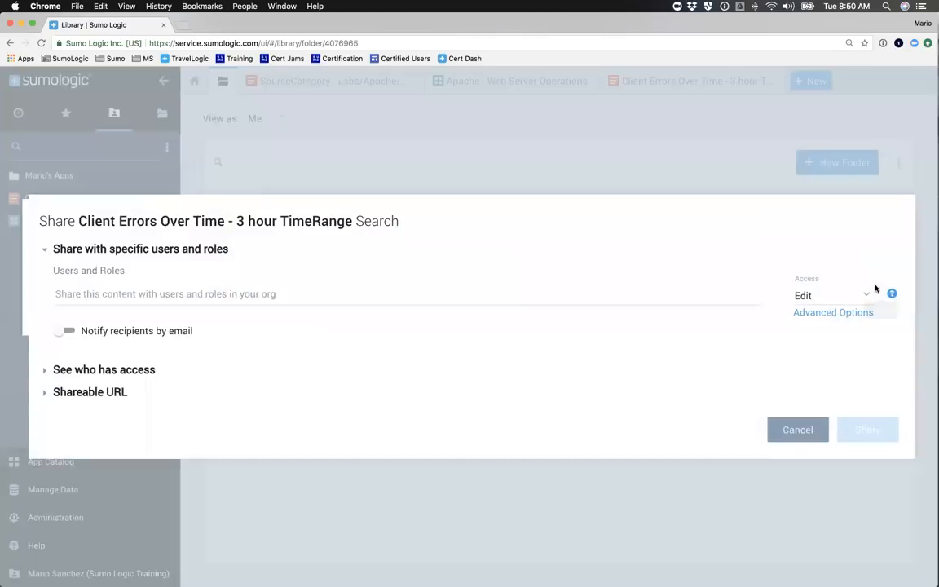
left_click(44, 375)
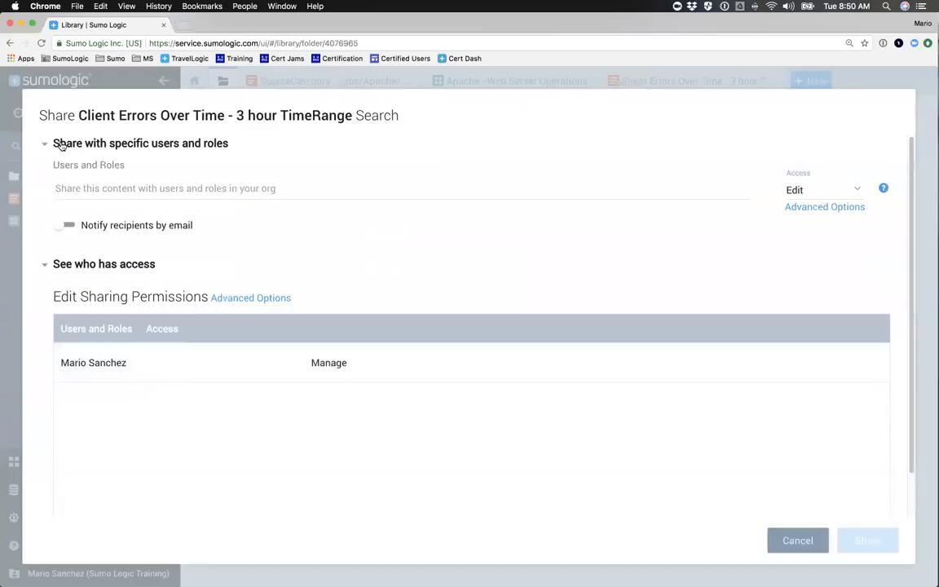
Select a colleague by name as share recipient, review the View, Edit and Manage access levels, and remove the recipient
left_click(59, 185)
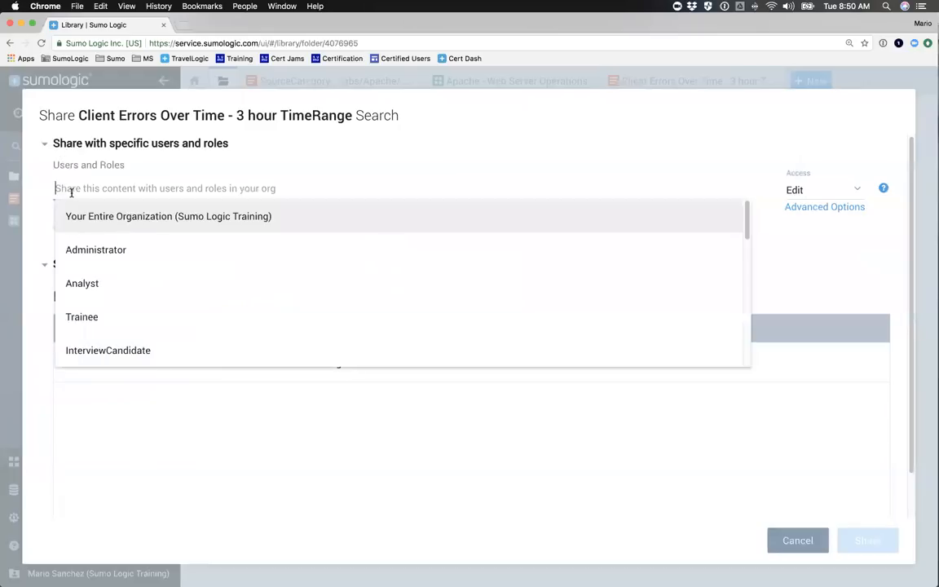
type("stacy")
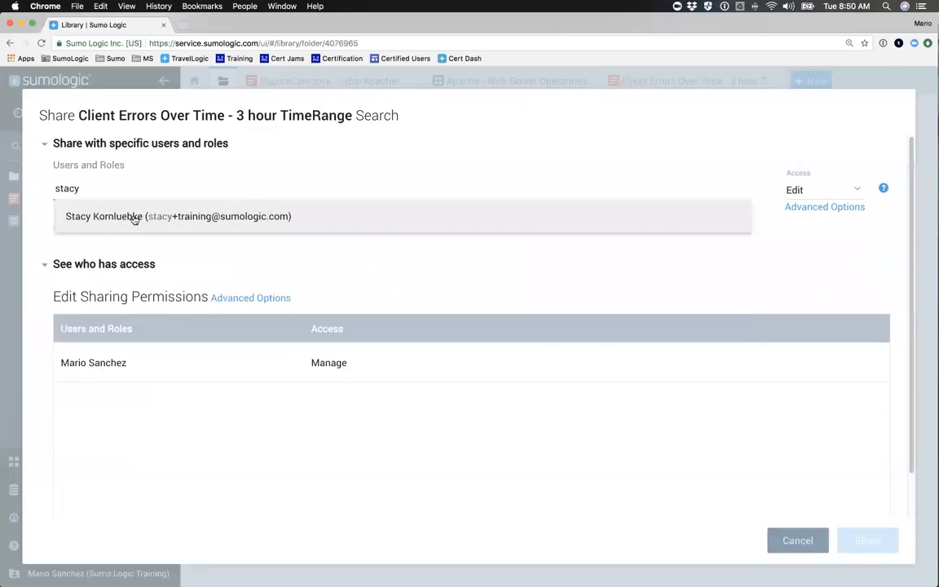
left_click(128, 216)
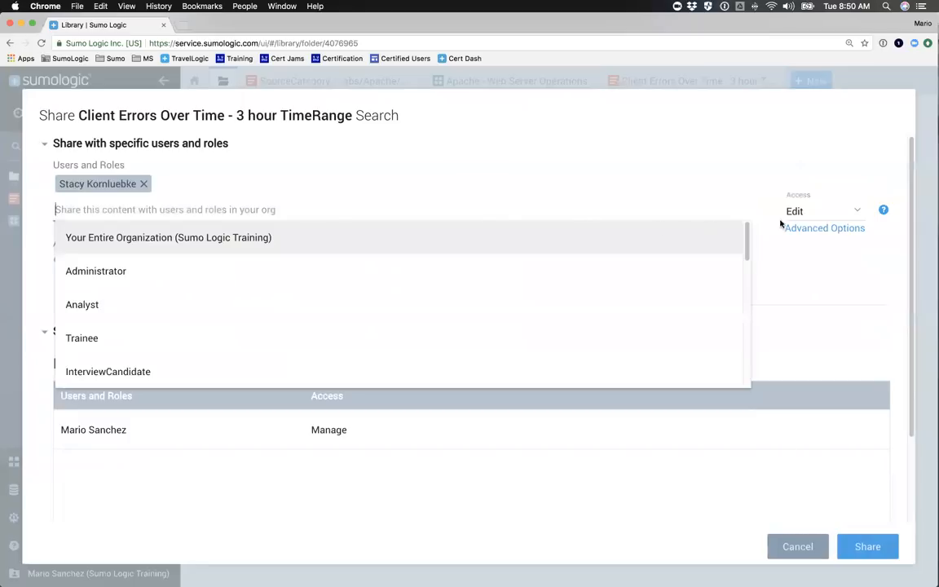
left_click(812, 213)
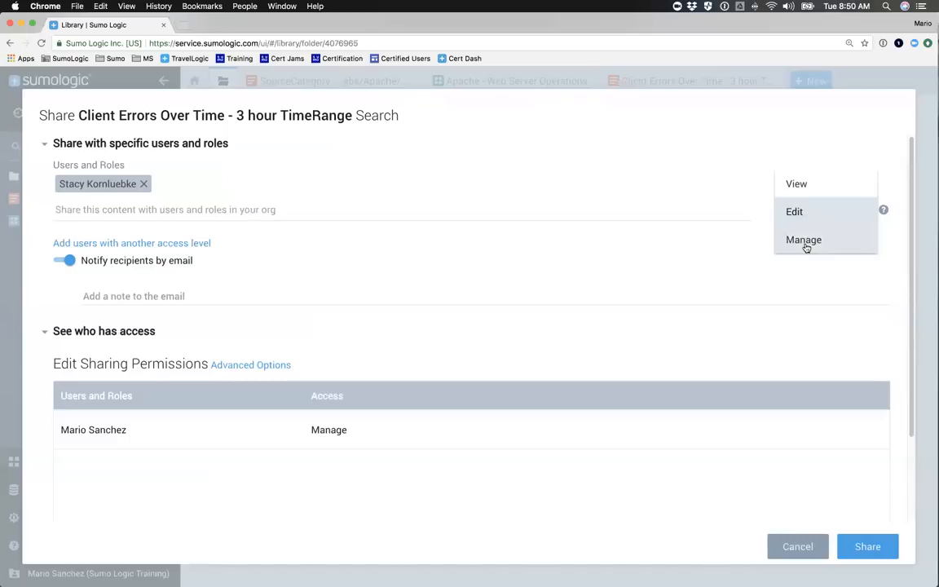
left_click(803, 141)
left_click(143, 185)
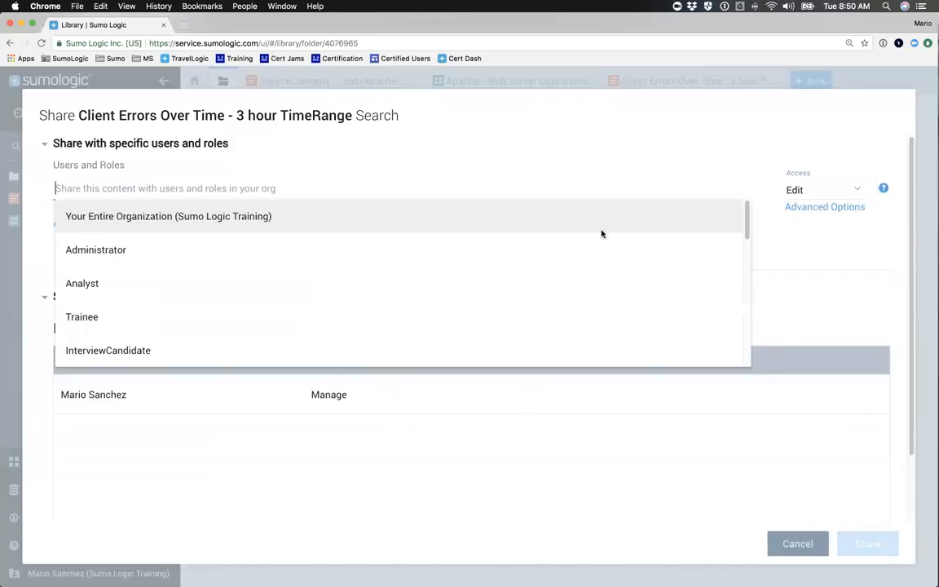
Choose the entire organization as share recipient for the search and set its access to View
left_click(543, 210)
left_click(797, 212)
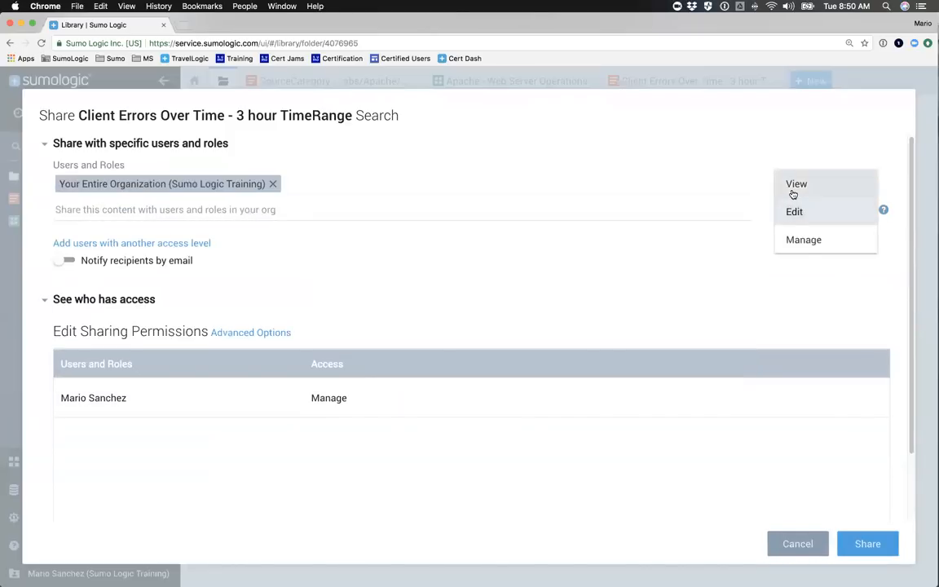
left_click(793, 189)
Add a second access level that gives a colleague Edit access to the search, and cancel the sharing
left_click(82, 244)
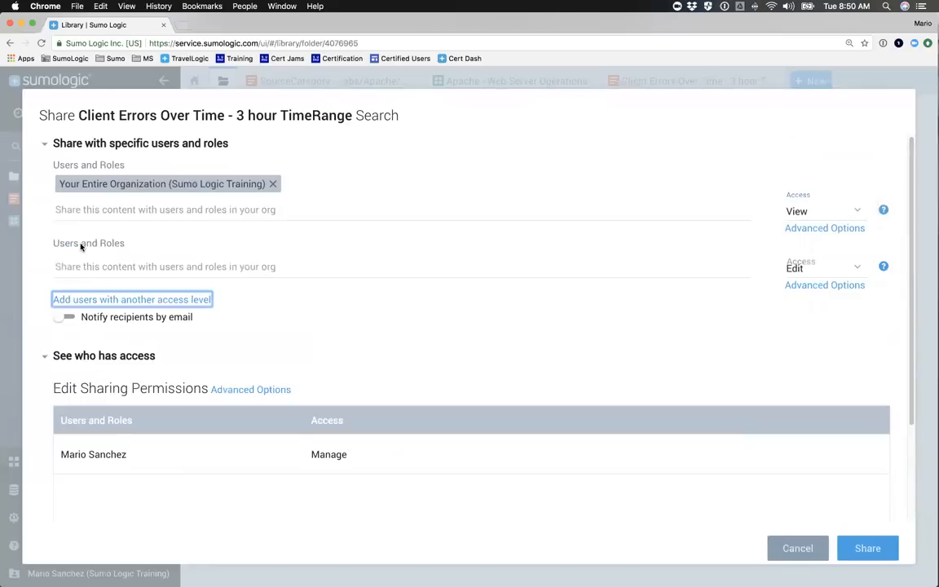
left_click(70, 267)
type("s")
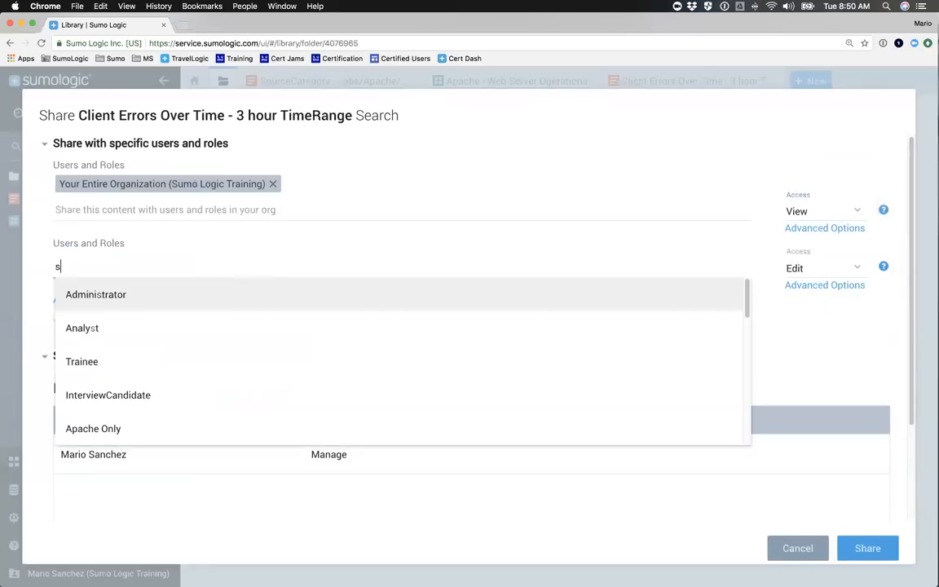
type("t")
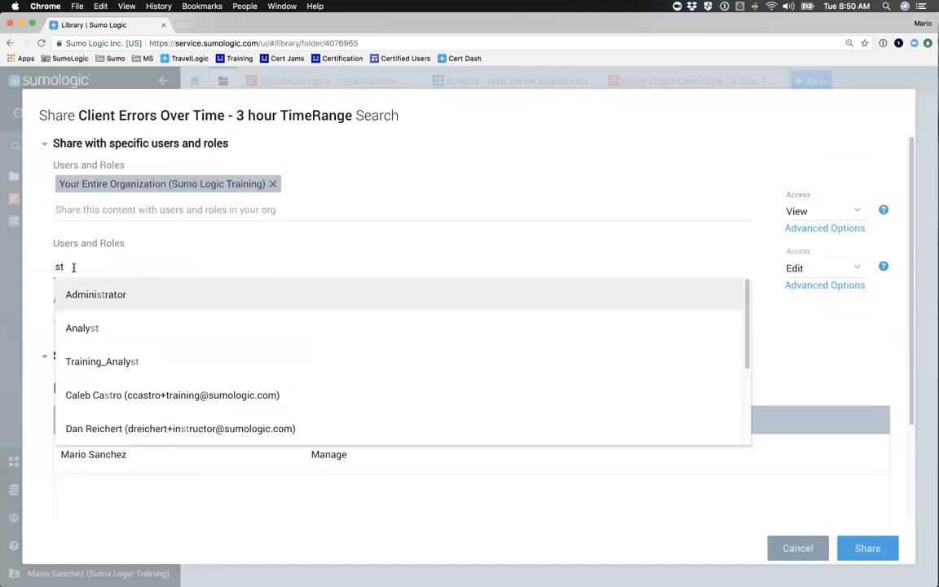
type("a")
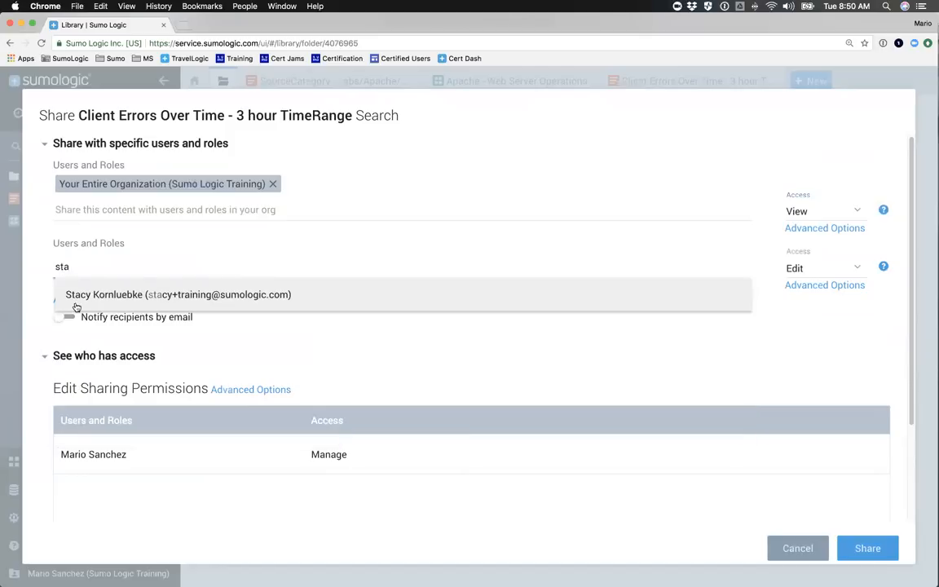
left_click(98, 296)
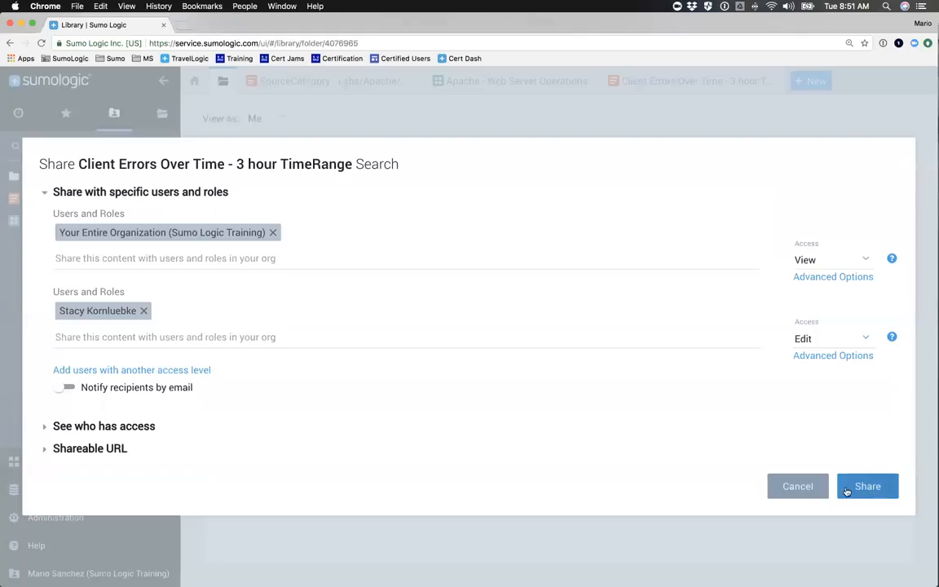
left_click(793, 489)
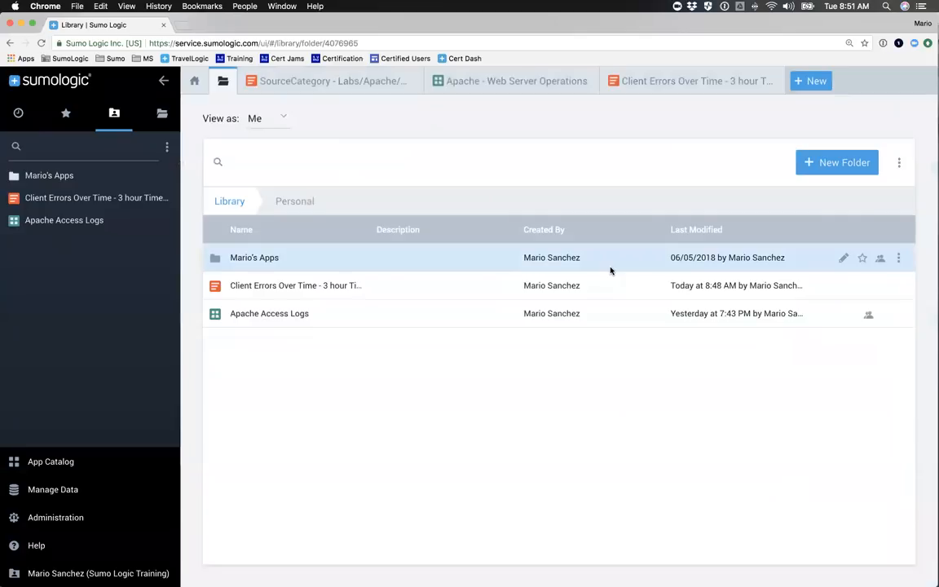
Review the Apache - Web Server Operations dashboard with the side navigation collapsed, and close the Client Errors Over Time search
left_click(683, 85)
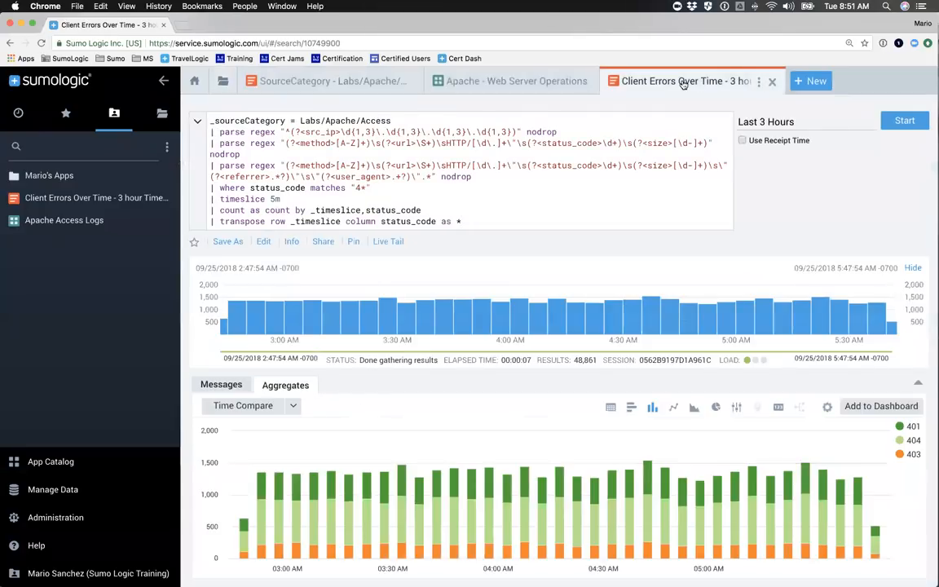
left_click(501, 81)
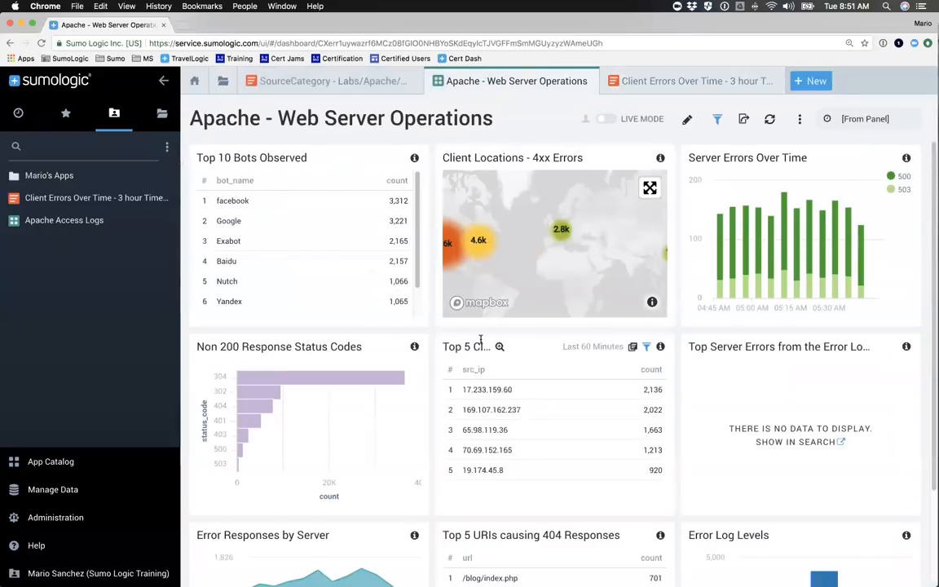
scroll(535, 401, "down", 3)
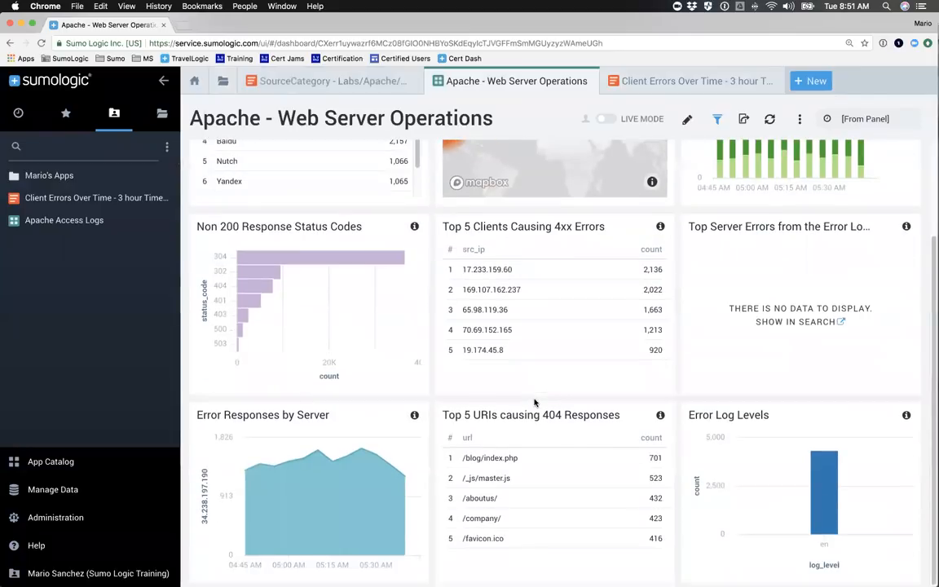
scroll(533, 402, "up", 3)
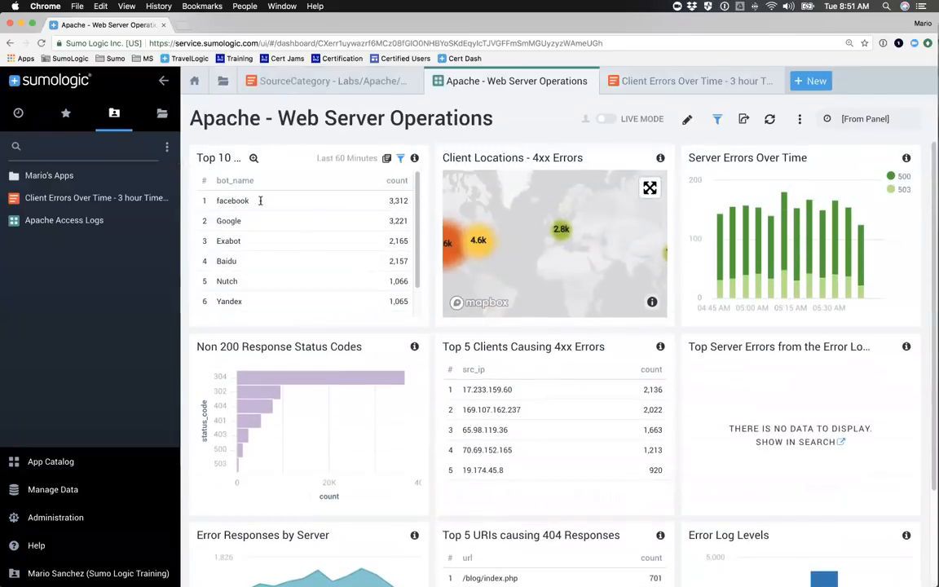
left_click(164, 80)
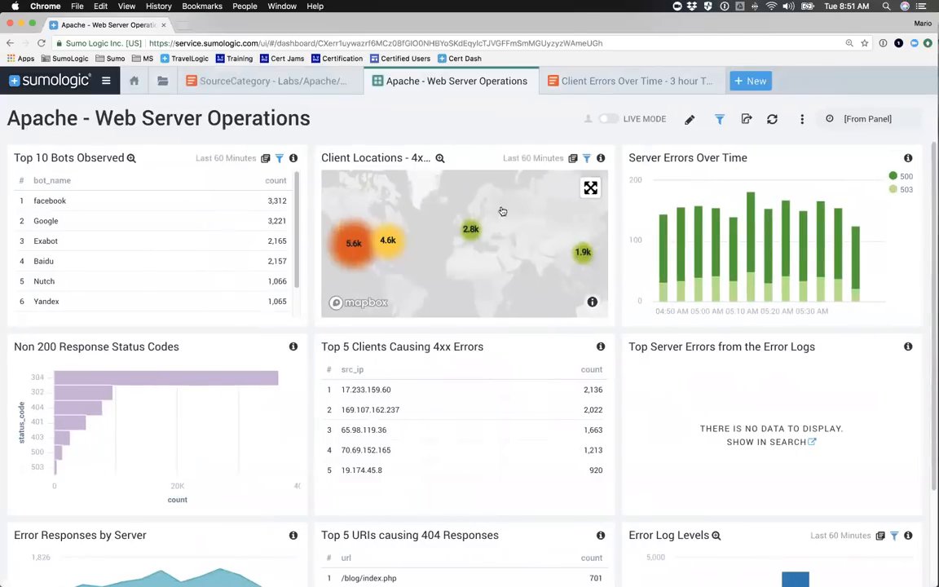
left_click(709, 81)
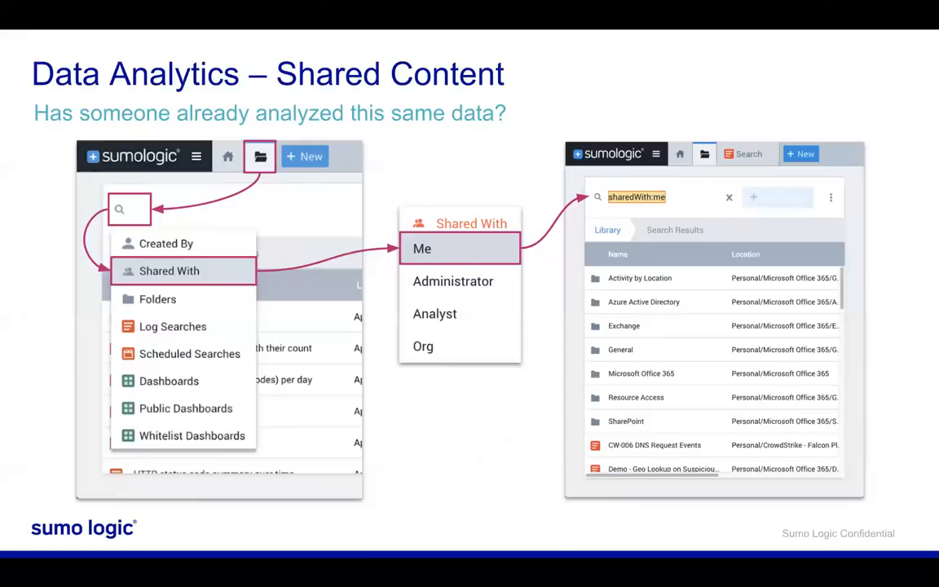
key("Right")
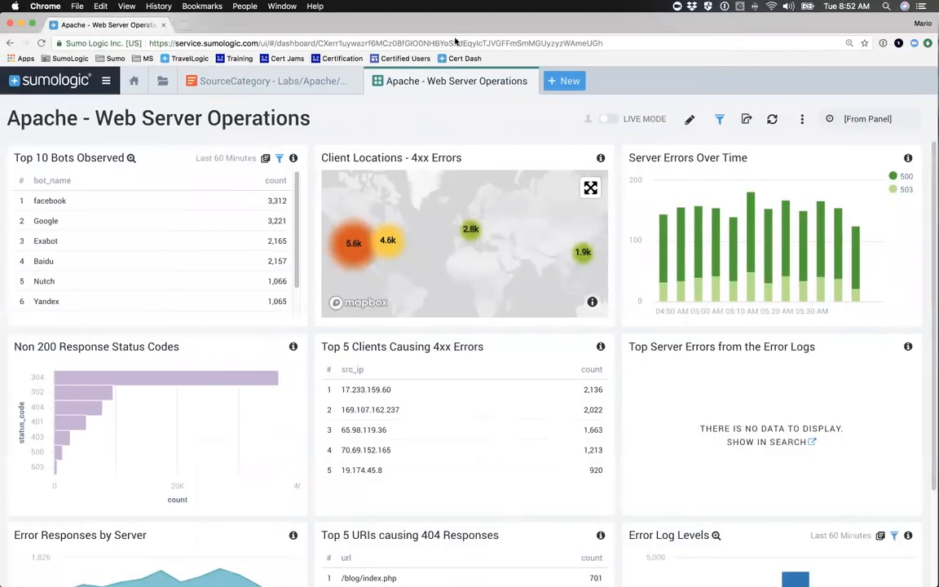
Close the Apache - Web Server Operations dashboard and the Labs/Apache/Access search, and open the App Catalog
left_click(526, 82)
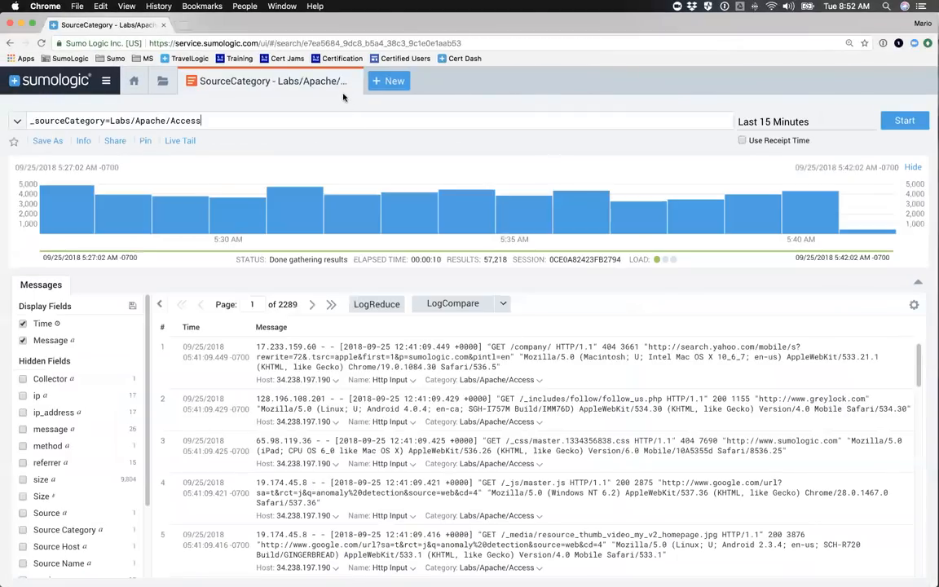
left_click(315, 80)
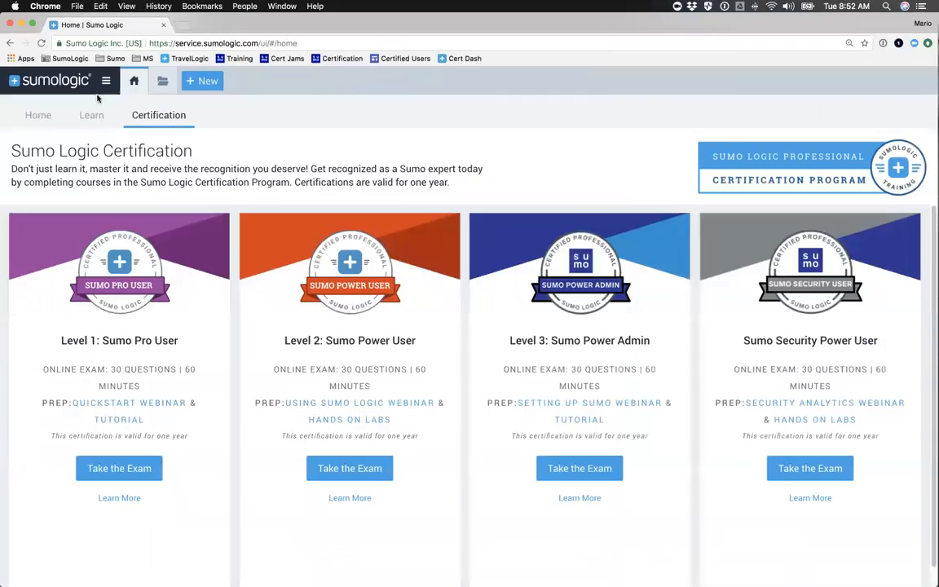
left_click(98, 81)
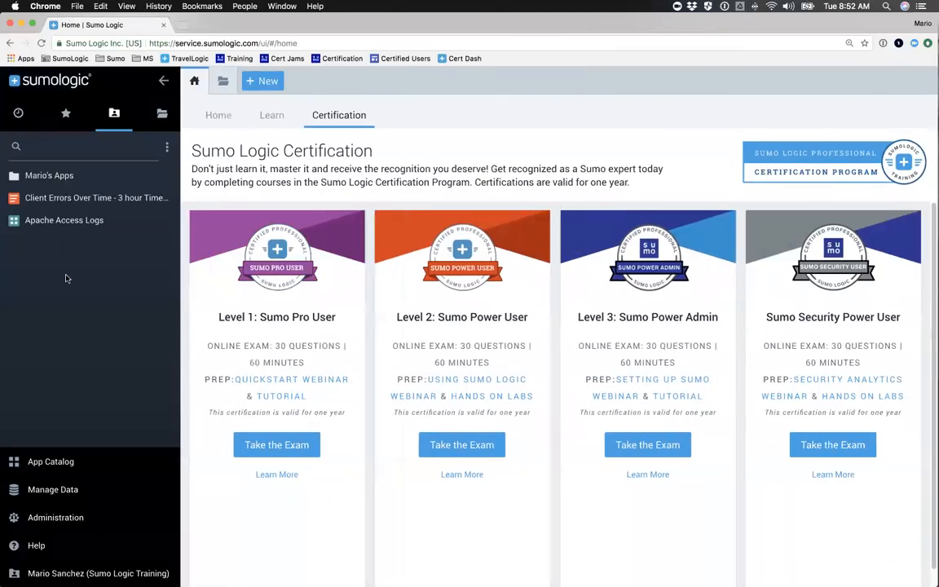
left_click(47, 466)
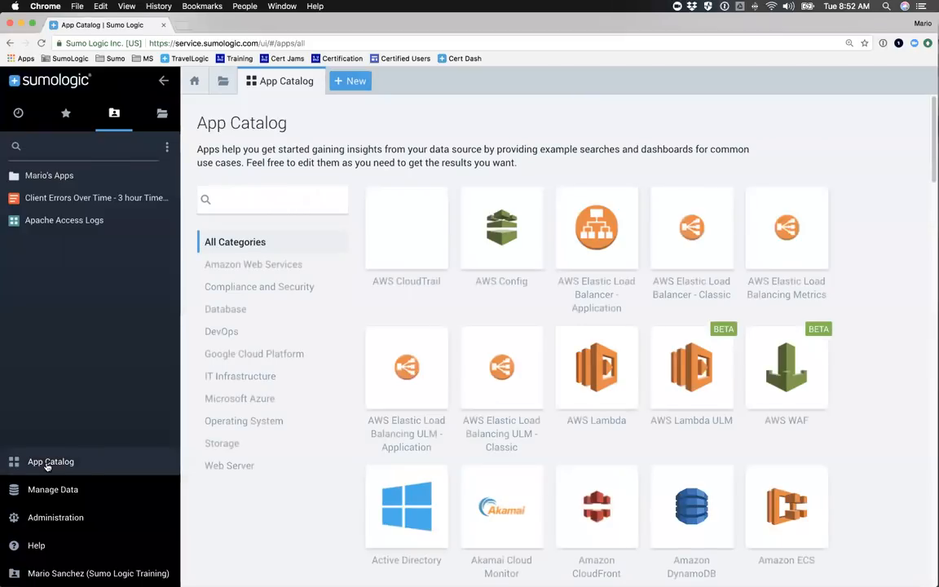
Browse the App Catalog across all categories to examine which apps are offered
scroll(456, 306, "down", 5)
scroll(455, 305, "down", 10)
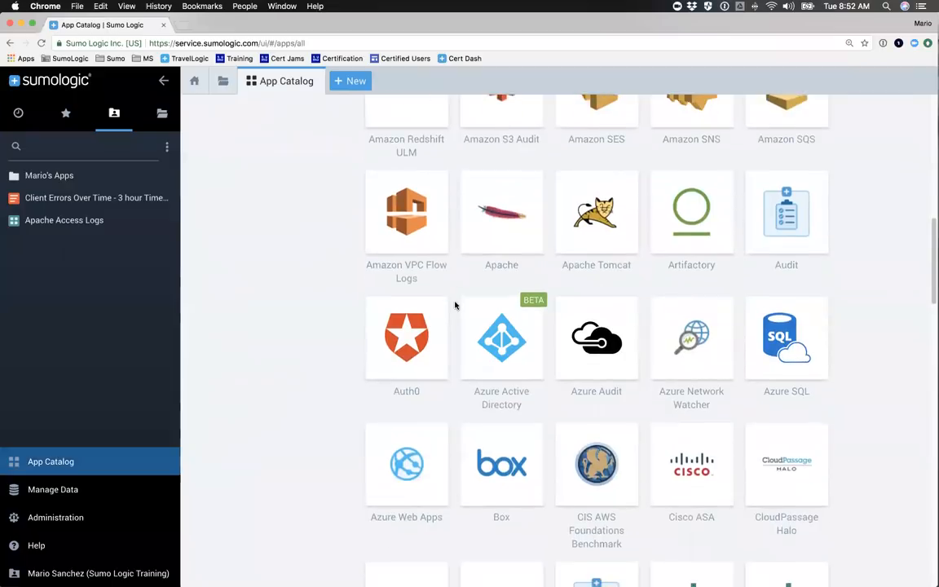
scroll(455, 305, "down", 3)
scroll(455, 305, "up", 10)
scroll(455, 304, "up", 4)
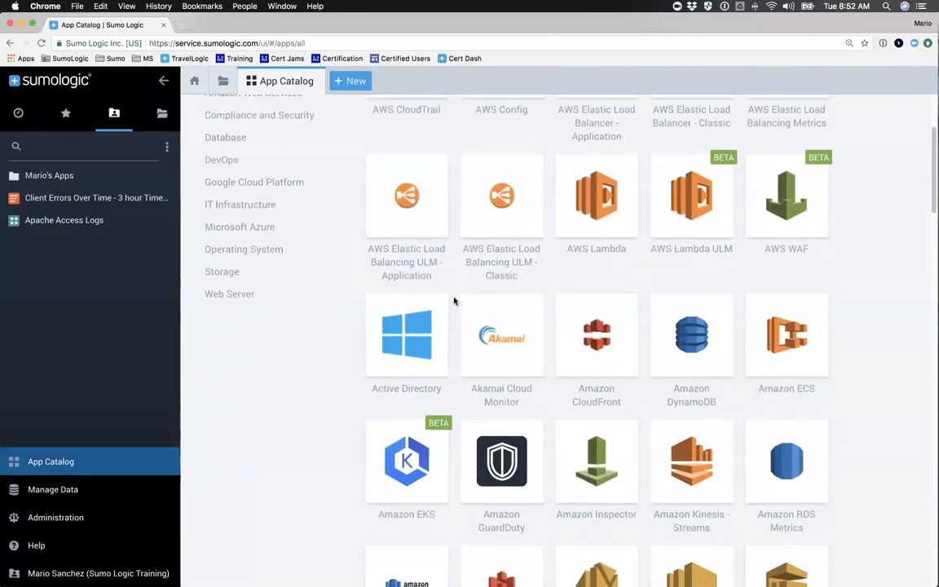
scroll(456, 302, "down", 7)
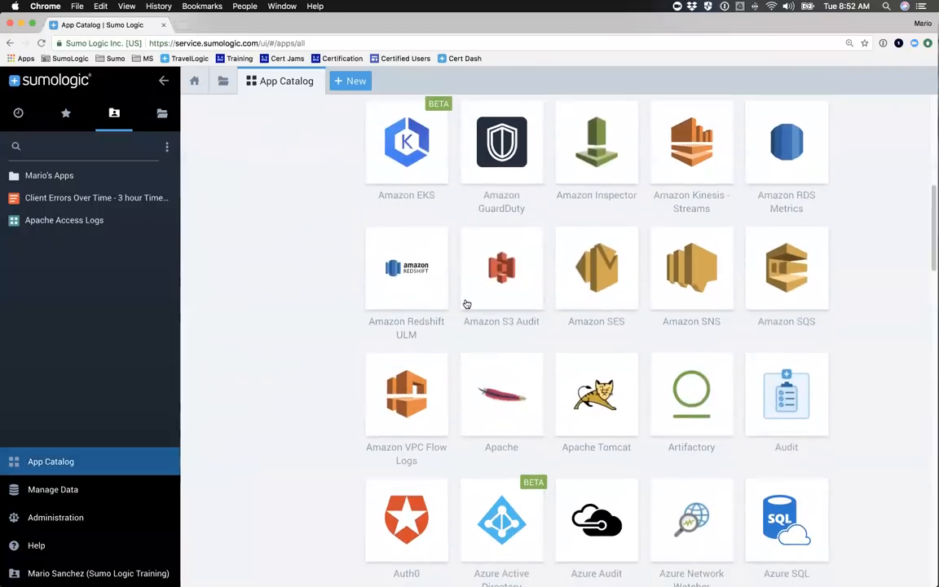
scroll(467, 304, "down", 5)
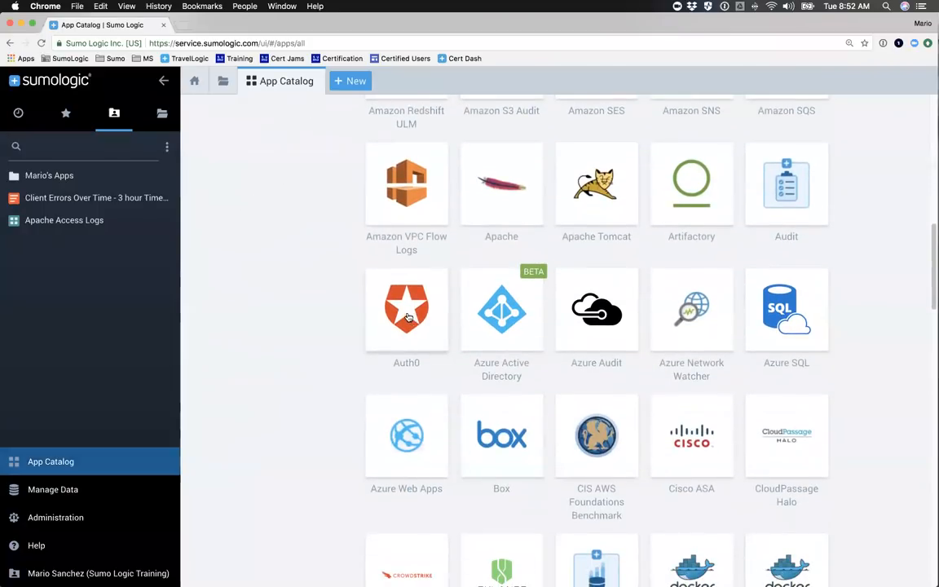
scroll(710, 363, "down", 1)
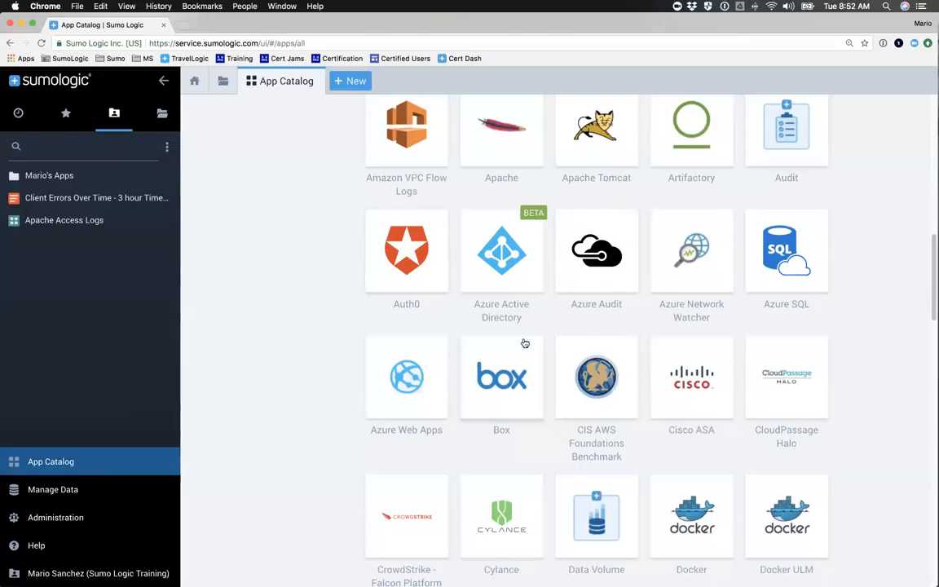
Search the App Catalog for "apache" and open the Apache app's page
scroll(525, 342, "up", 10)
left_click(243, 201)
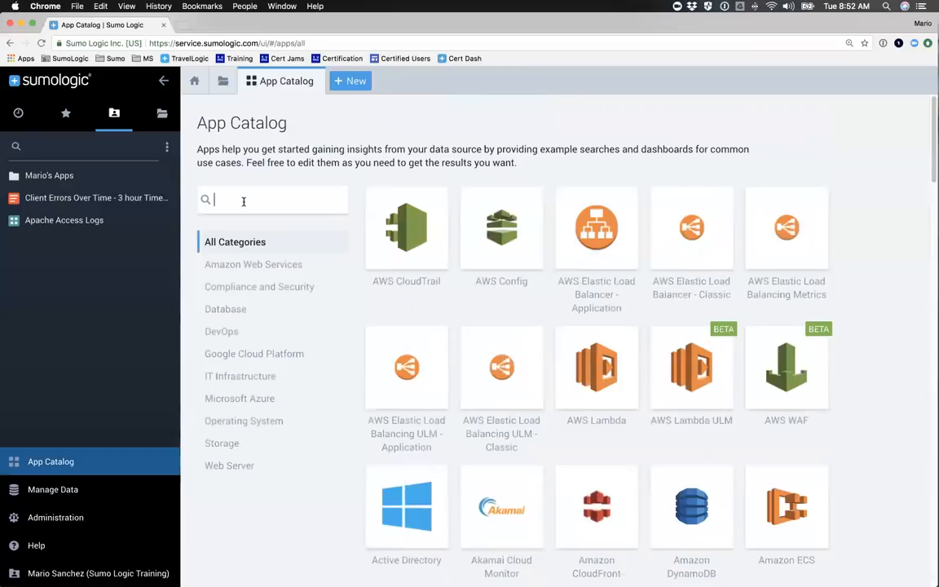
type("apache")
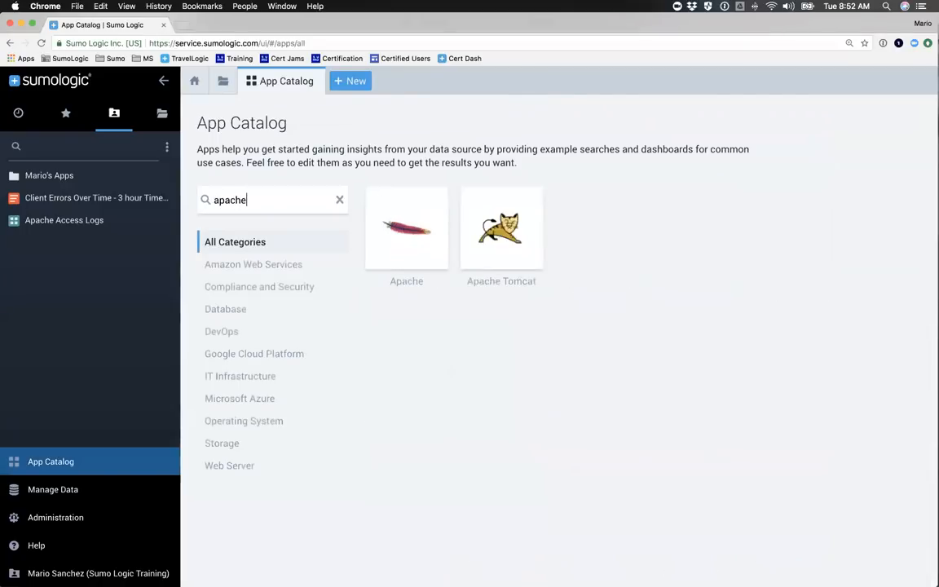
left_click(418, 230)
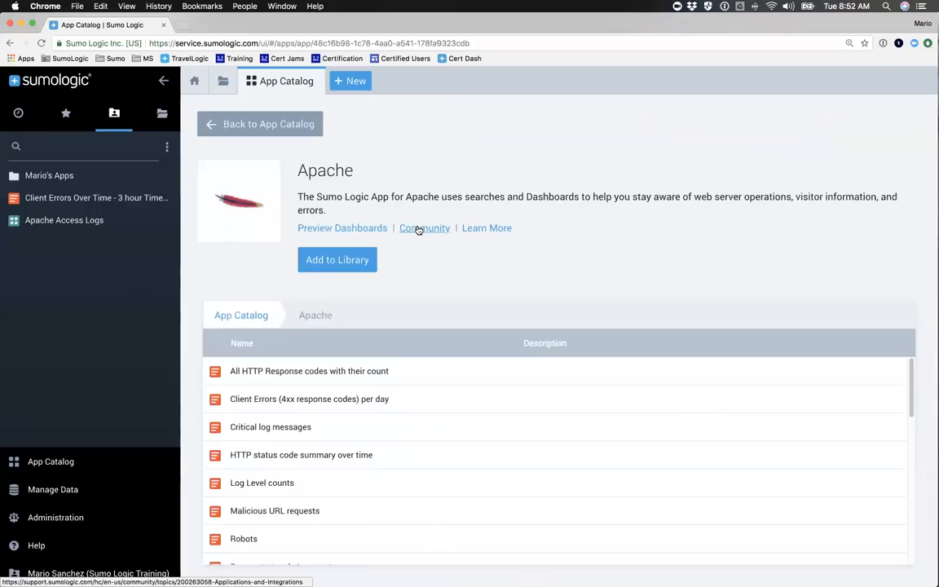
Preview the Apache app's dashboards from Apache - Overview through to the last one, and close the preview
left_click(342, 229)
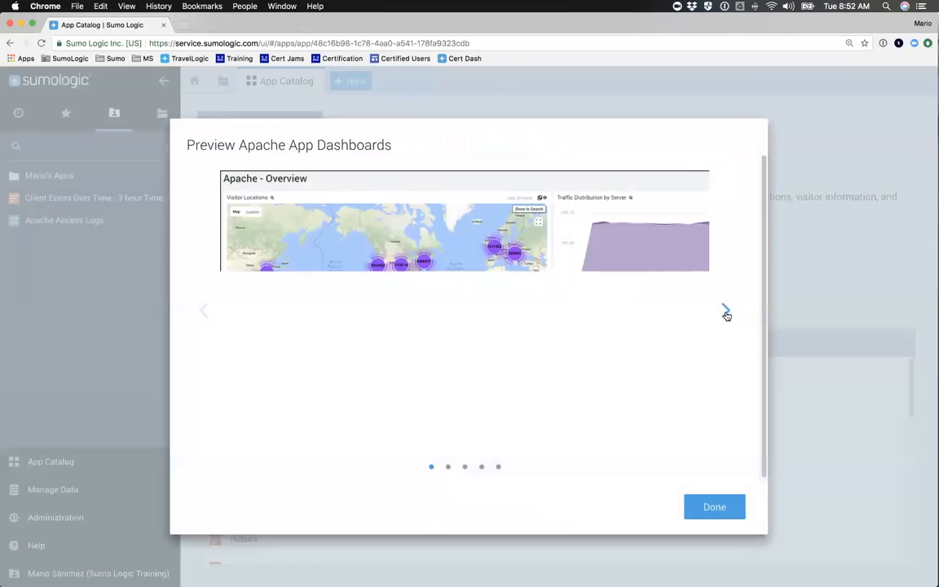
left_click(726, 314)
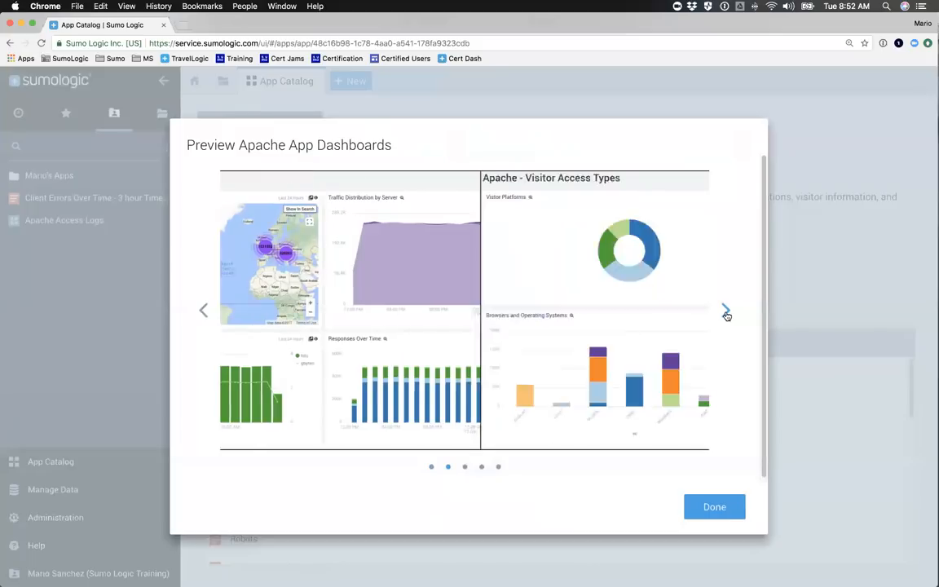
left_click(726, 315)
left_click(726, 314)
left_click(726, 314)
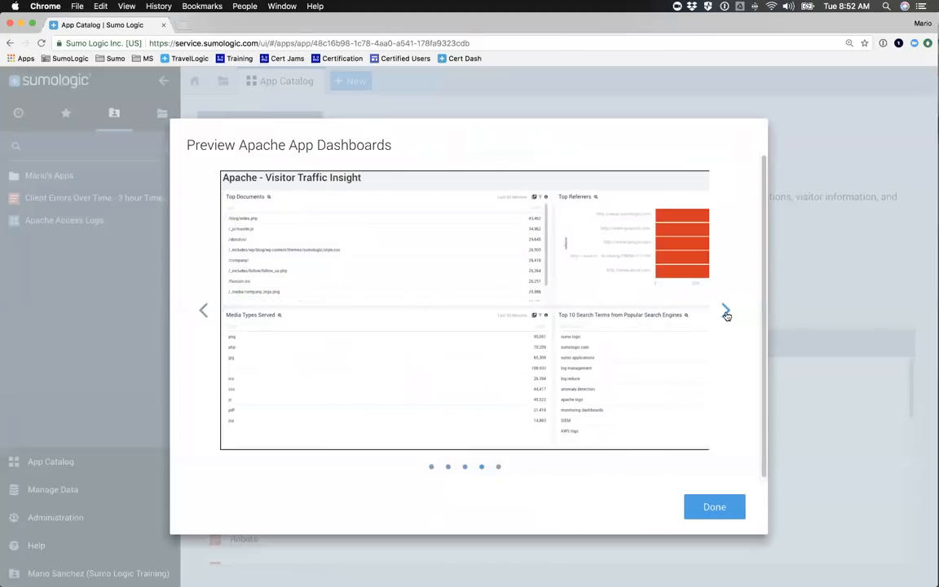
left_click(714, 507)
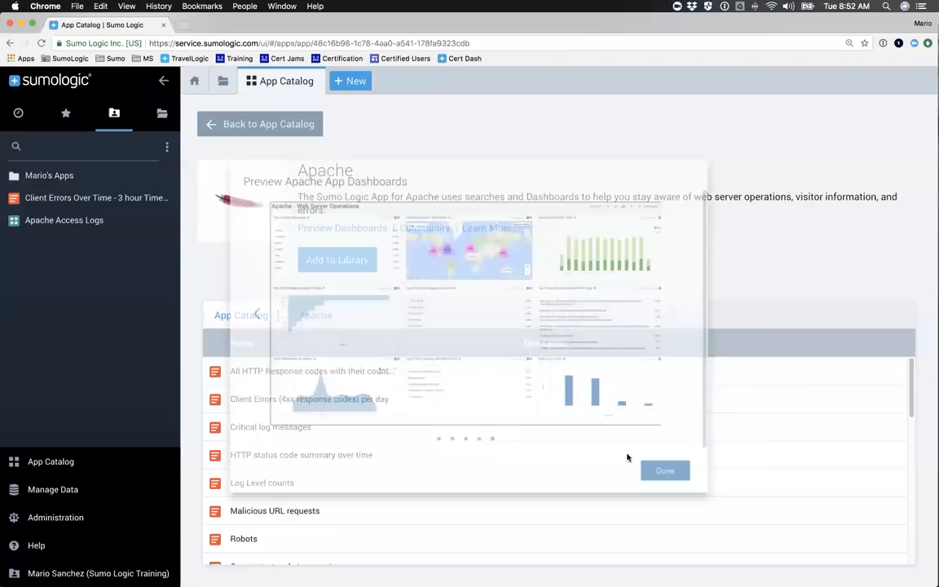
Start adding the Apache app to the library, append the account owner's first name to the app name, and set Source Category to Labs/Apache/Access
left_click(336, 260)
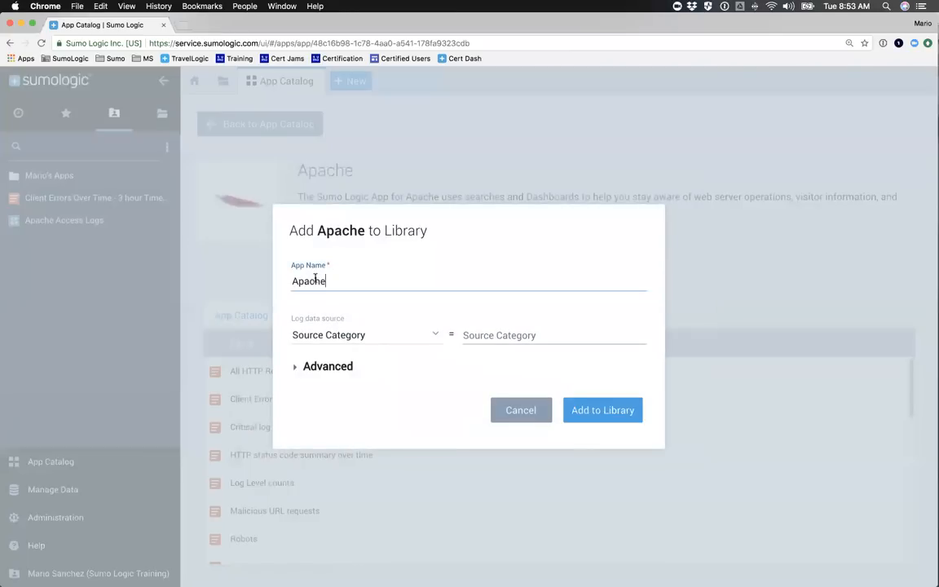
type("Mario")
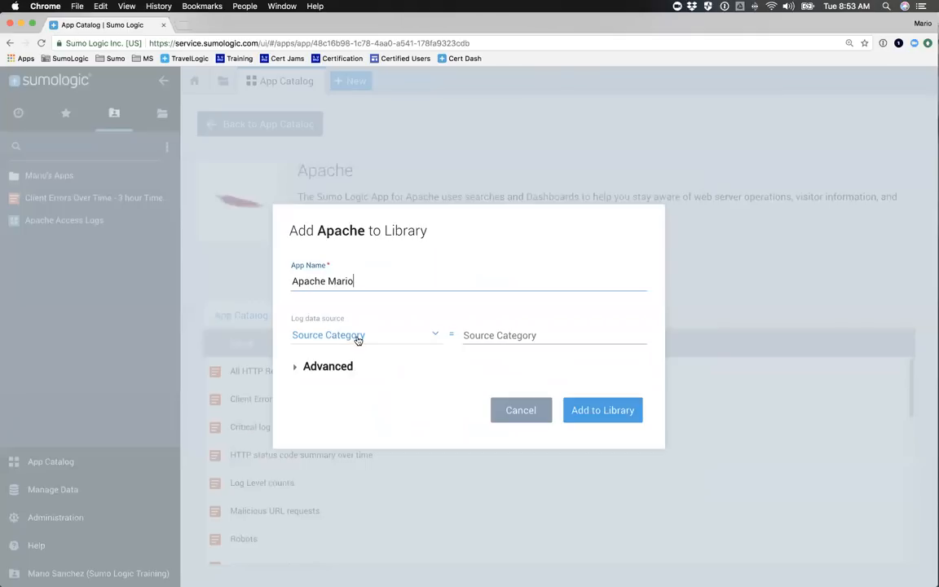
left_click(483, 331)
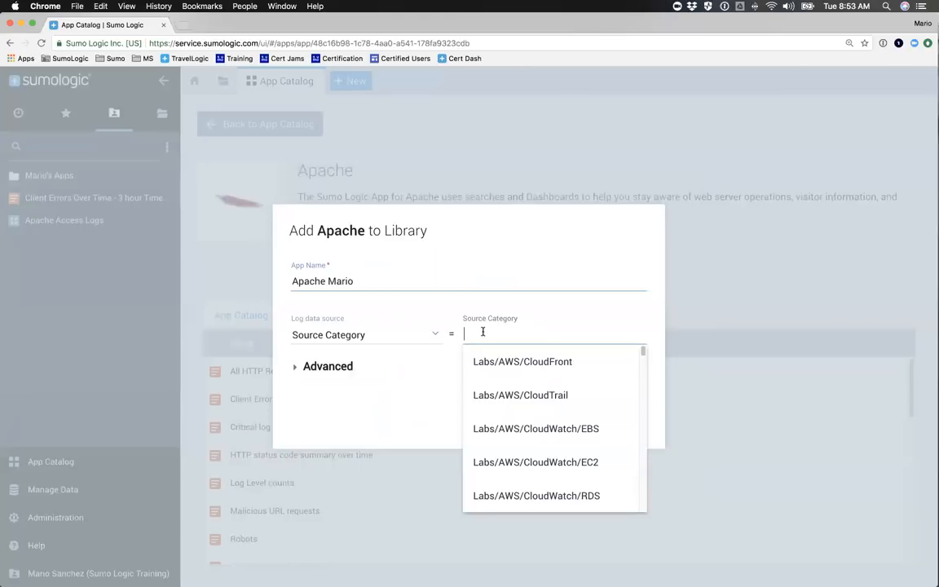
type("Labs")
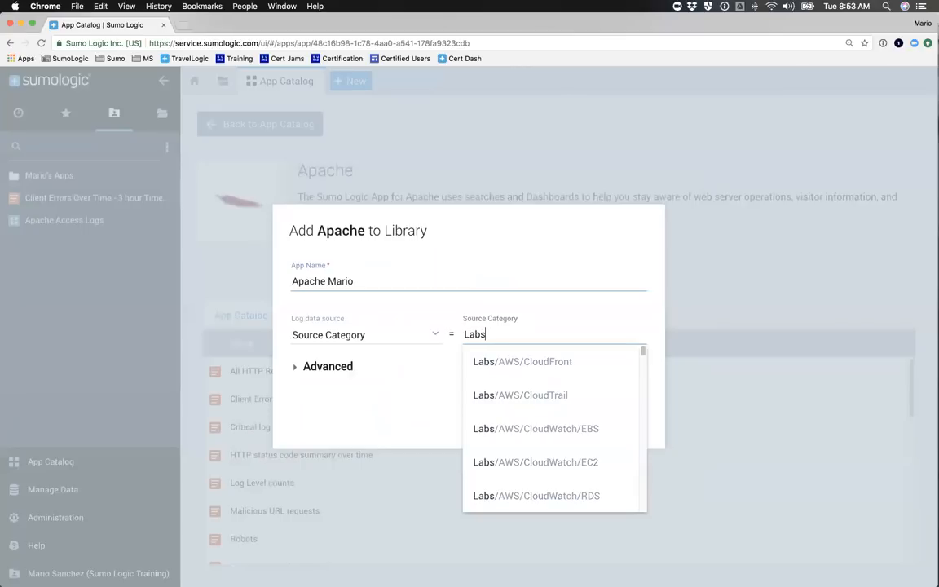
type("/Apache")
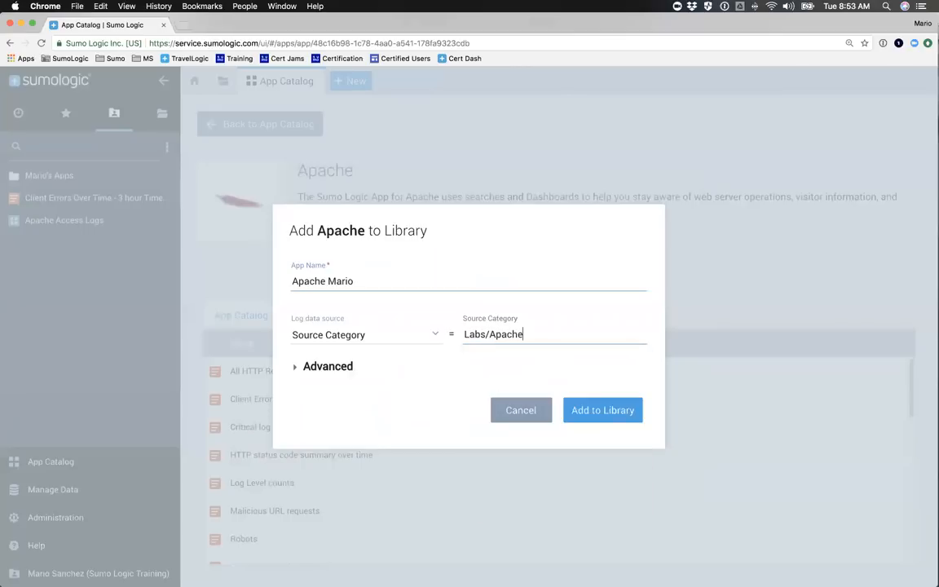
type("/")
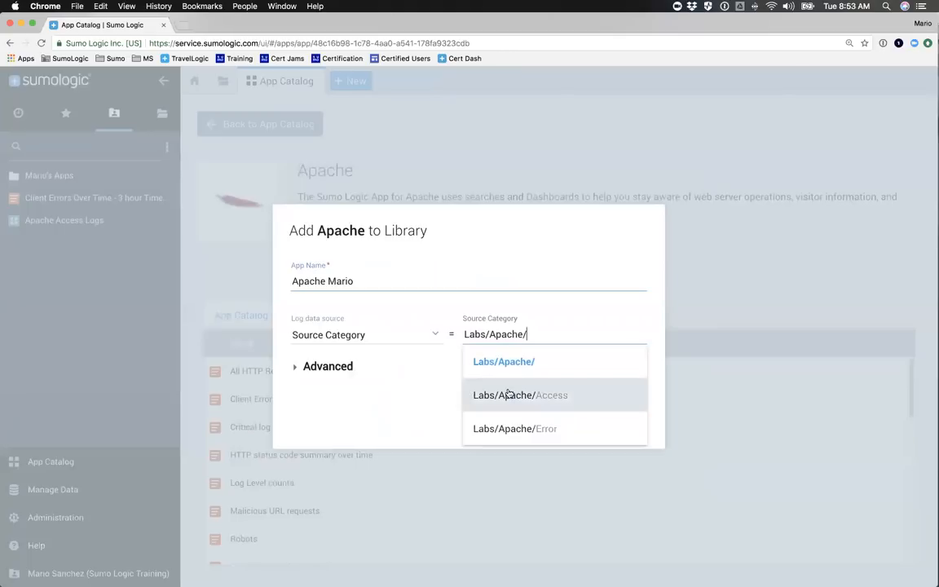
left_click(480, 394)
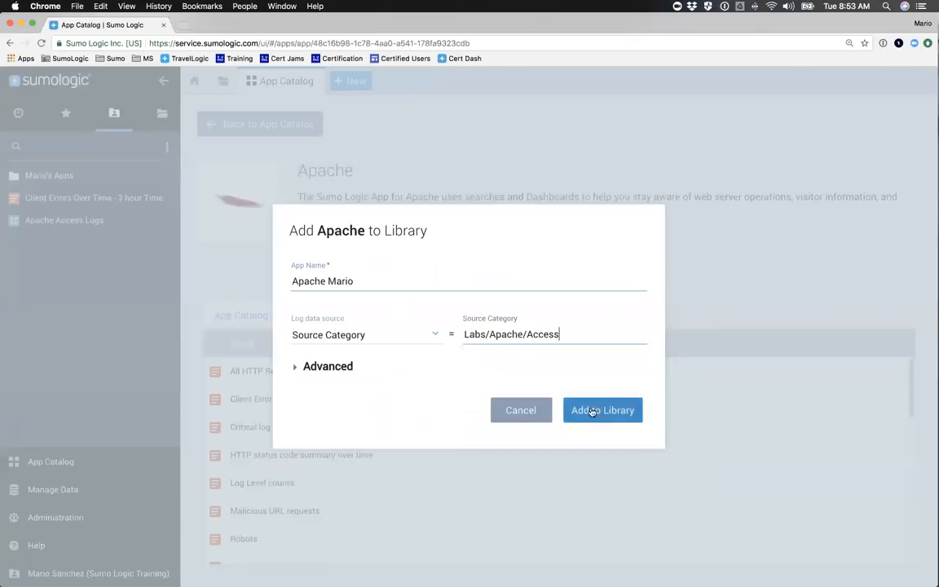
Choose the Personal folder as the location in the library and add the Apache app there
left_click(297, 366)
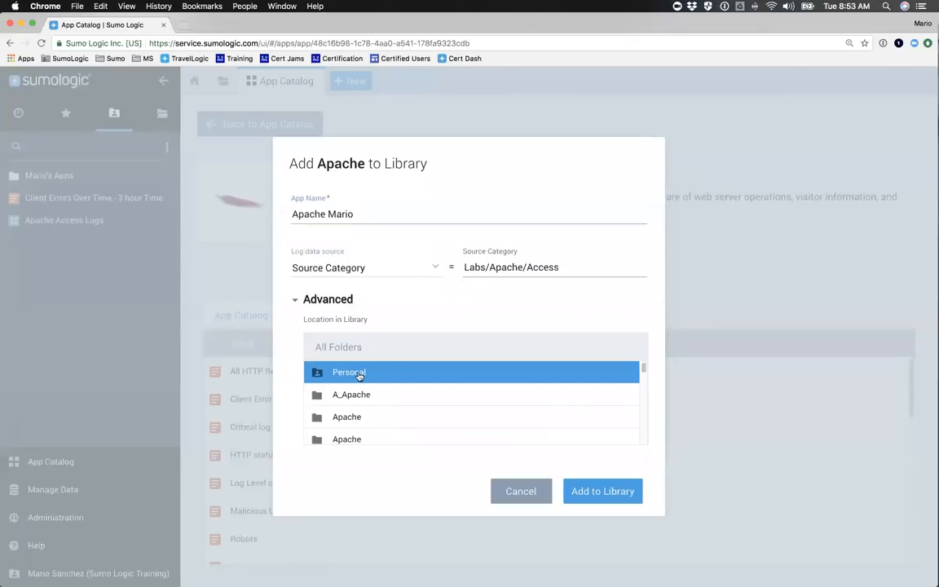
left_click(351, 373)
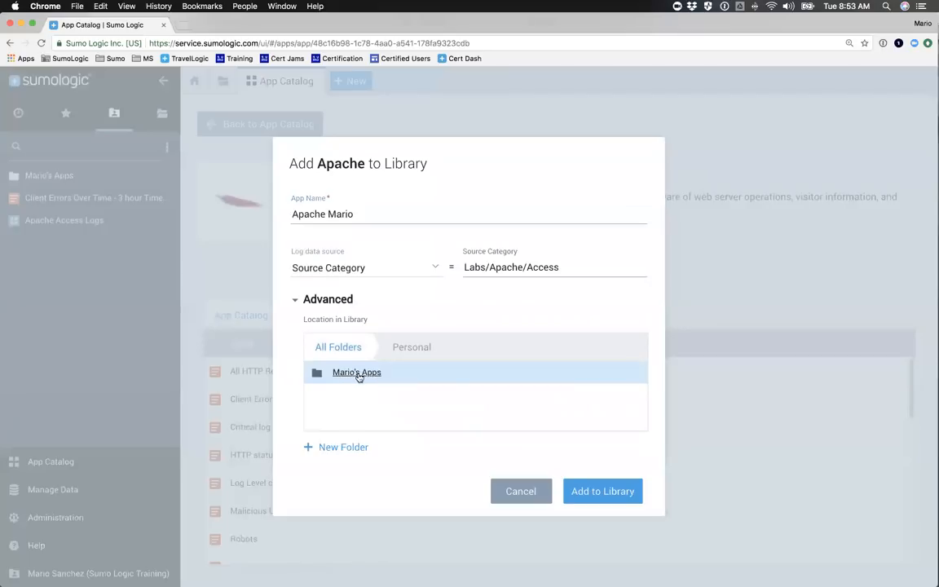
left_click(601, 494)
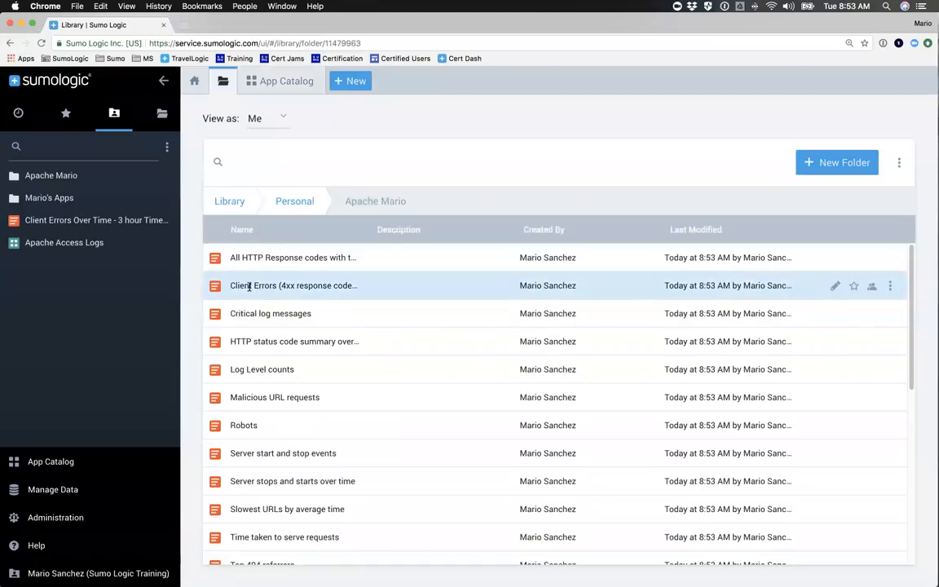
Look through the installed Apache app's folder, open its Apache - Overview dashboard, and collapse the side navigation
scroll(254, 302, "down", 1)
scroll(254, 303, "down", 5)
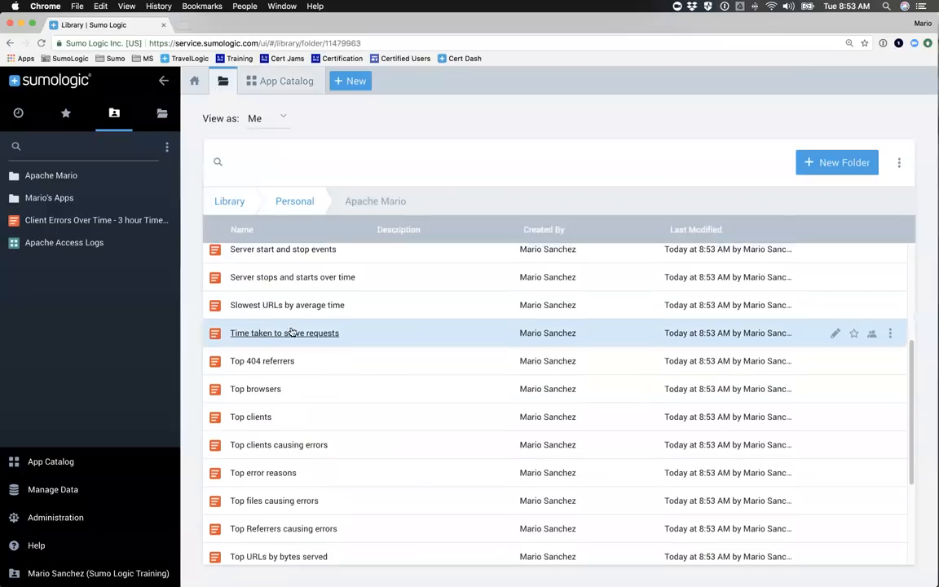
scroll(245, 326, "up", 1)
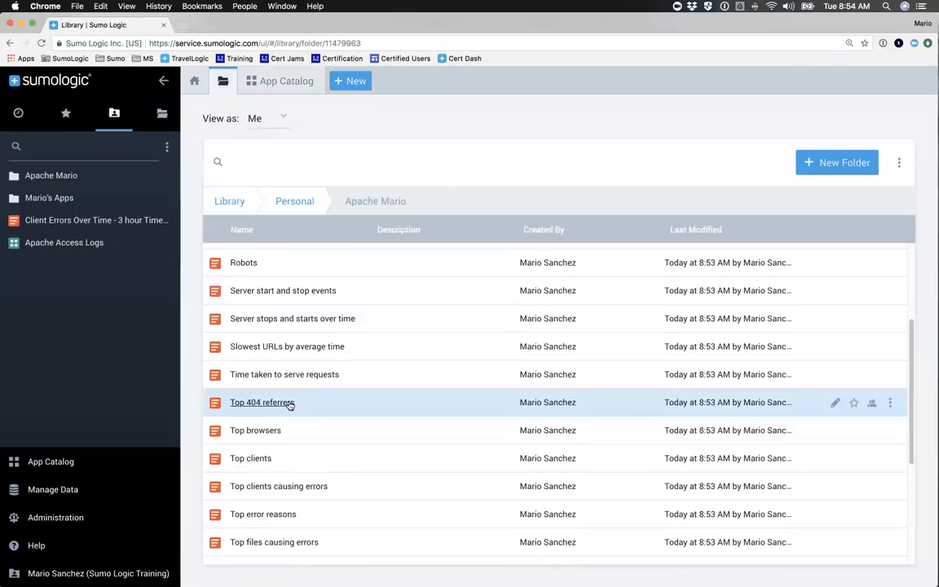
scroll(290, 404, "down", 5)
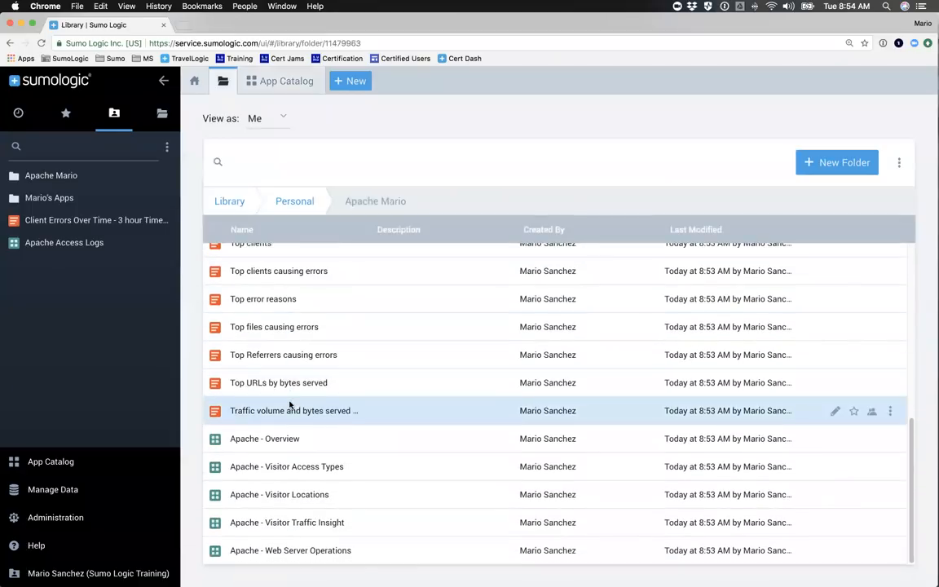
left_click(264, 440)
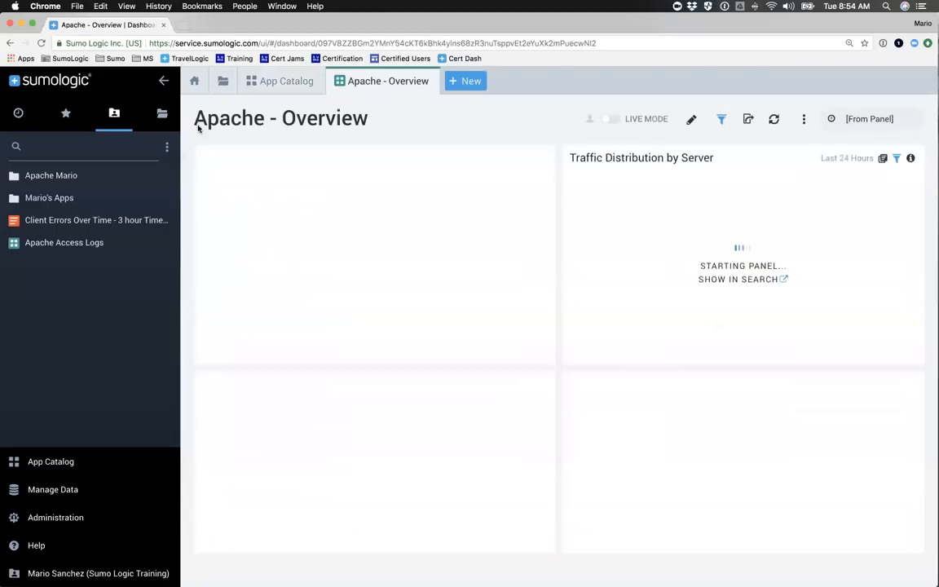
left_click(163, 81)
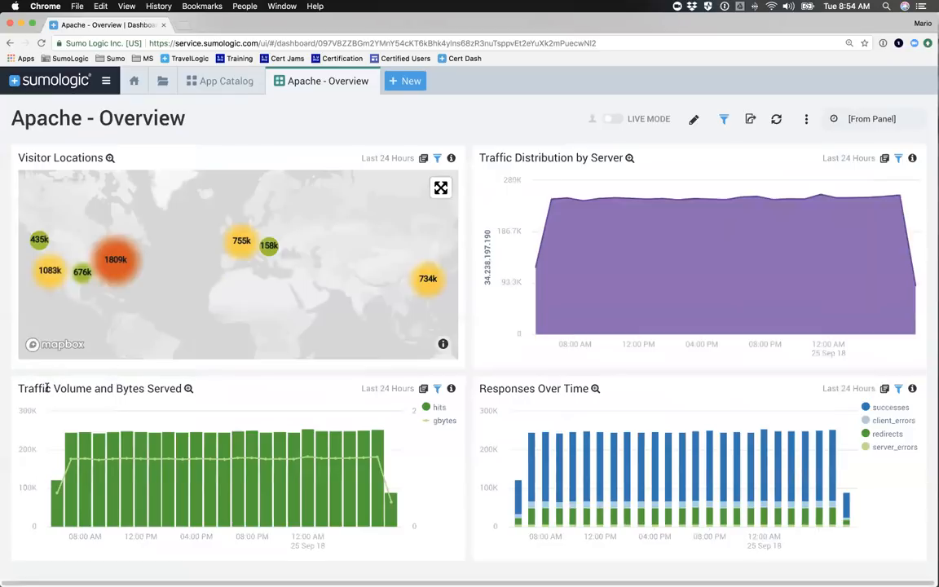
Open the Apache - Visitor Traffic Insight dashboard from the library and review its Top 10 Search Terms from Popular Search Engines panel
left_click(160, 81)
scroll(151, 477, "down", 10)
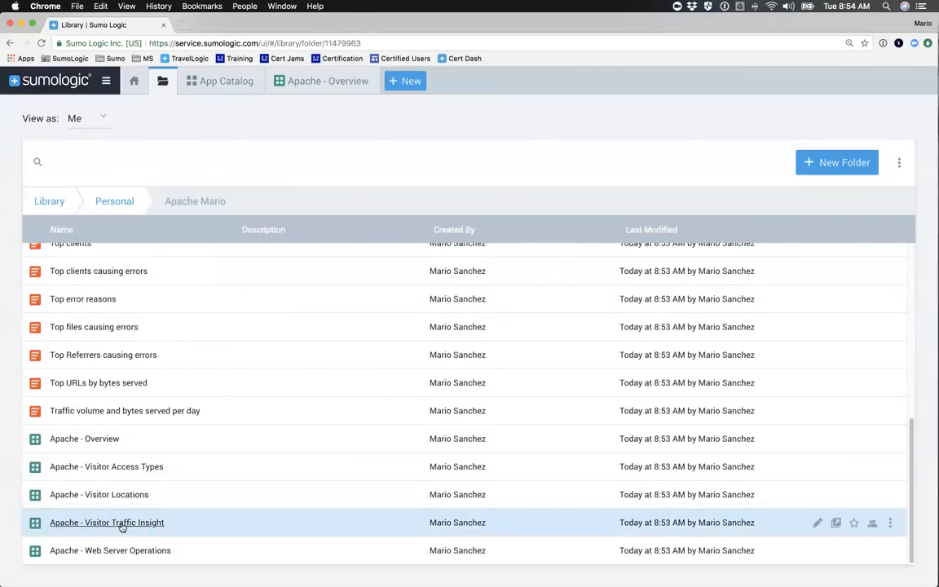
left_click(120, 524)
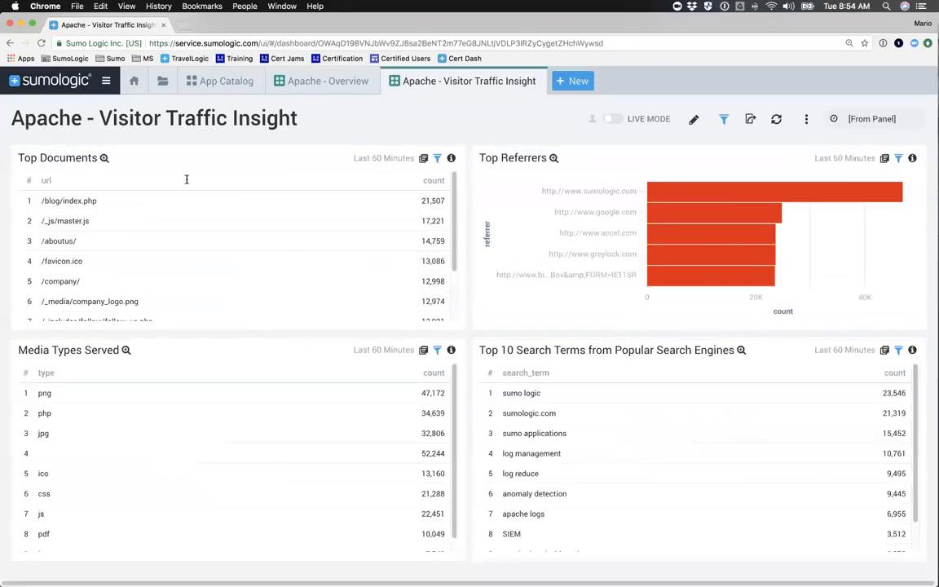
scroll(568, 403, "down", 1)
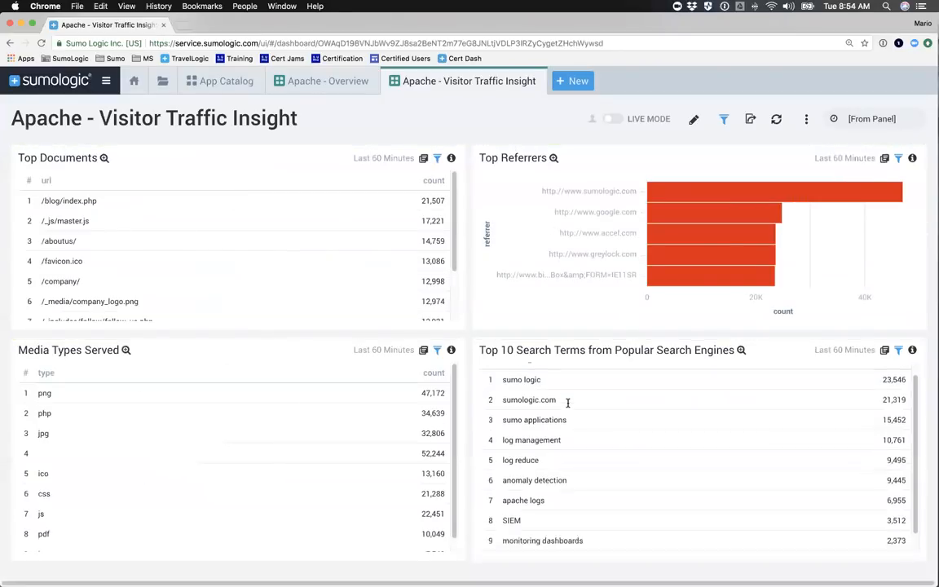
scroll(568, 403, "down", 1)
scroll(526, 394, "up", 2)
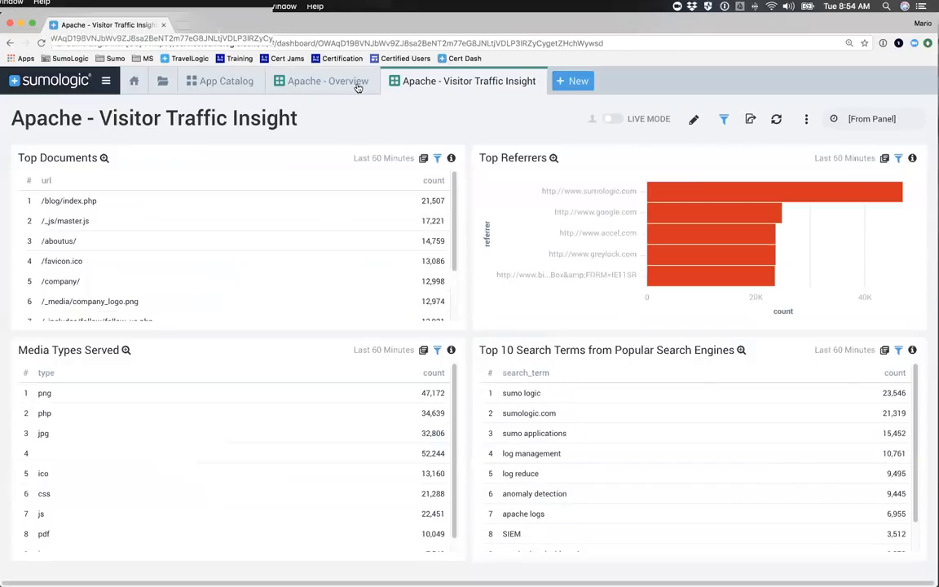
Open the Visitor Locations panel of the Apache - Overview dashboard as a search and examine the geo lookup fields in its query
left_click(325, 83)
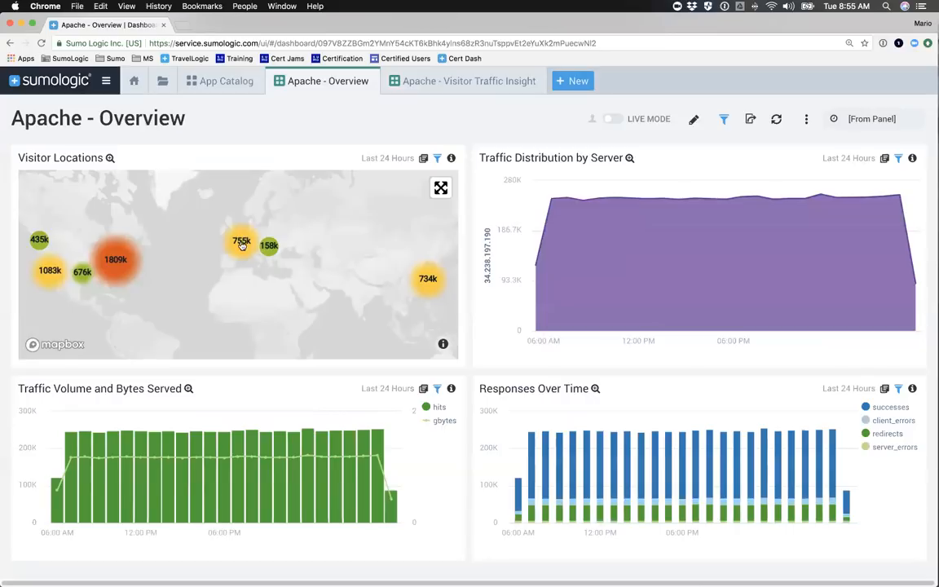
left_click(423, 159)
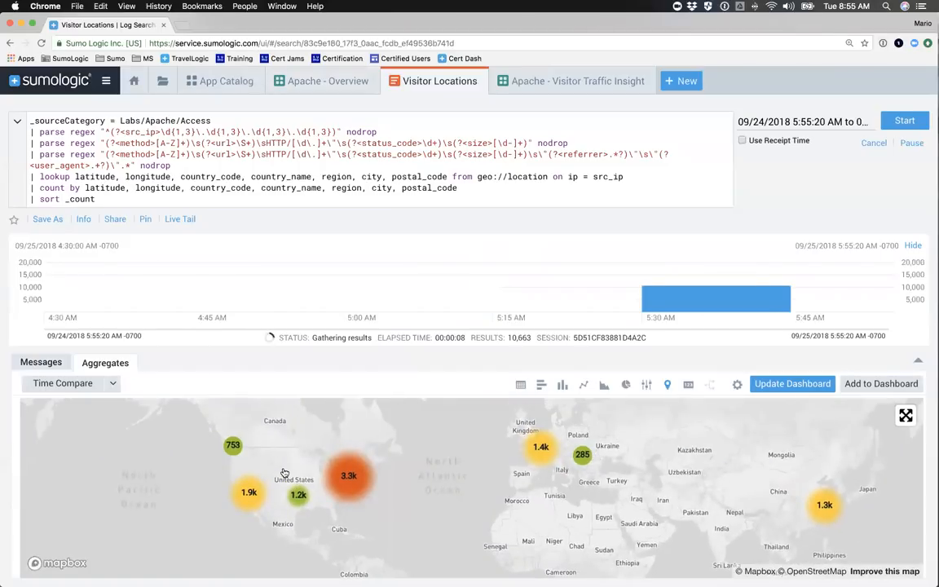
double_click(47, 177)
double_click(94, 177)
double_click(148, 177)
double_click(236, 178)
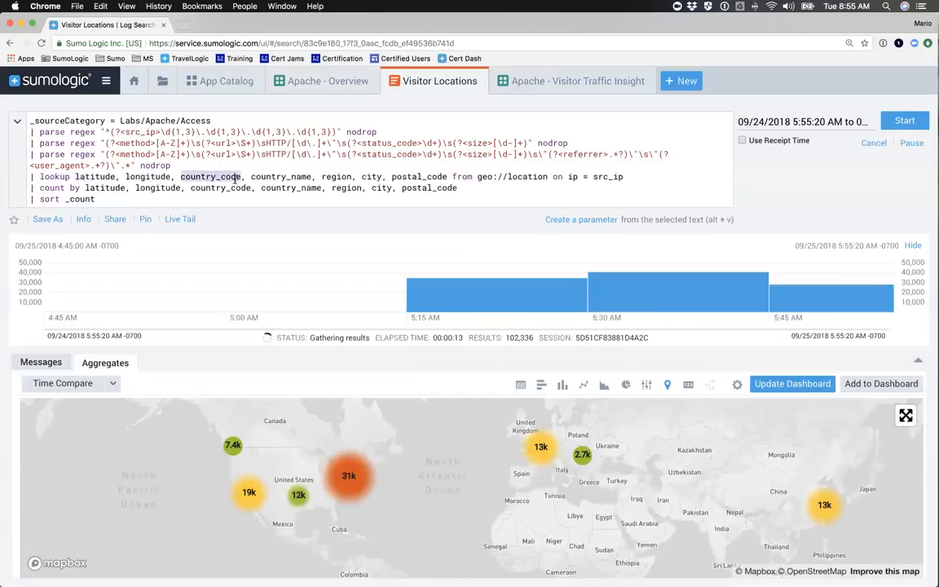
double_click(281, 177)
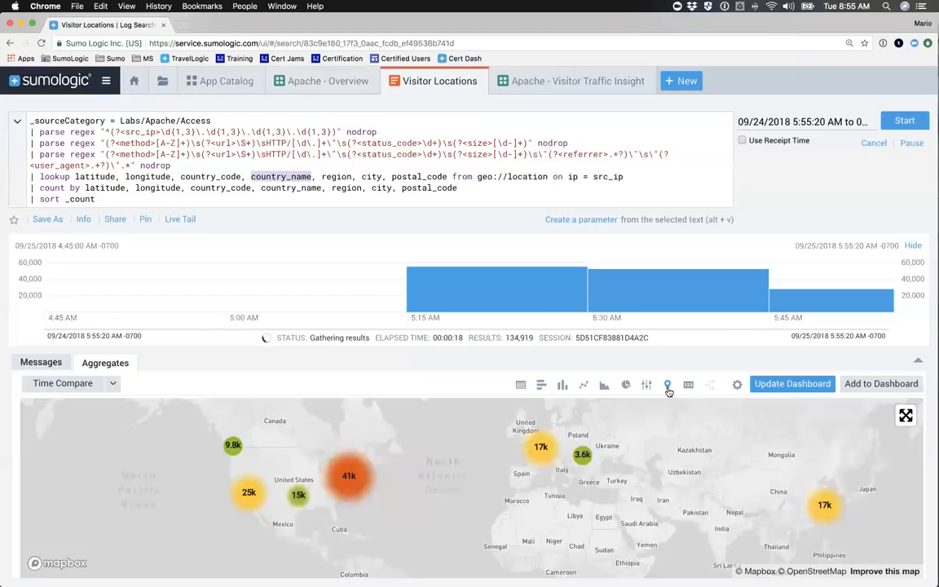
Display the Visitor Locations aggregate results as a table and review the country codes
left_click(520, 385)
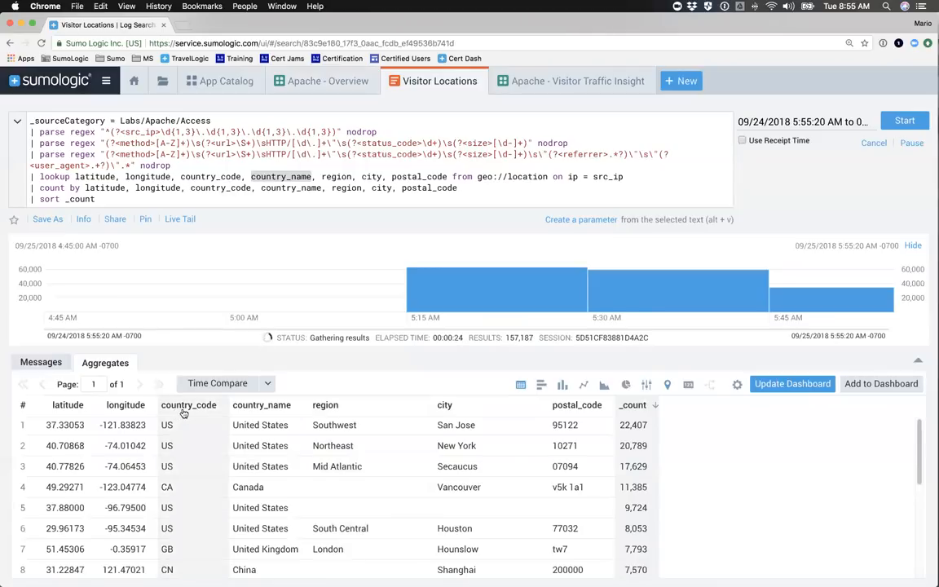
scroll(192, 457, "down", 5)
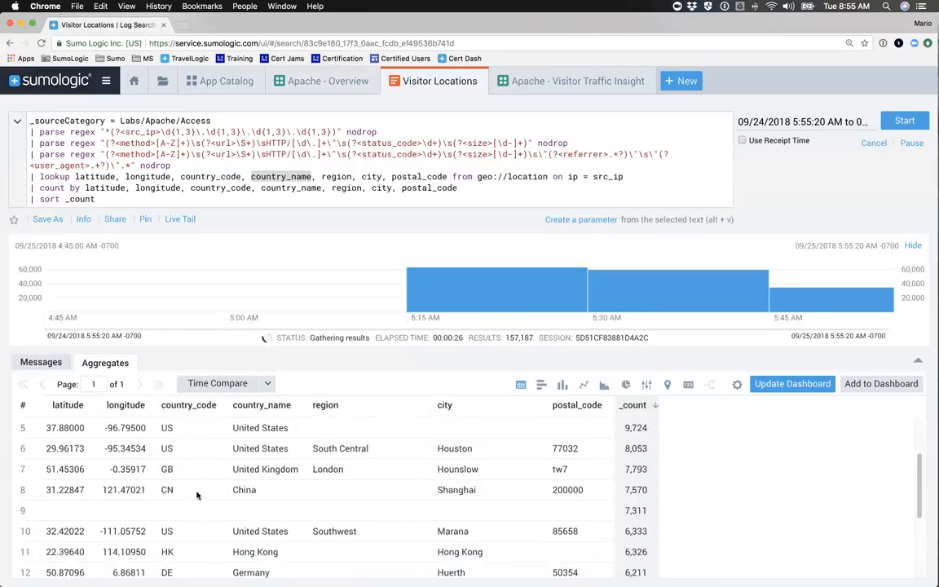
scroll(194, 495, "down", 1)
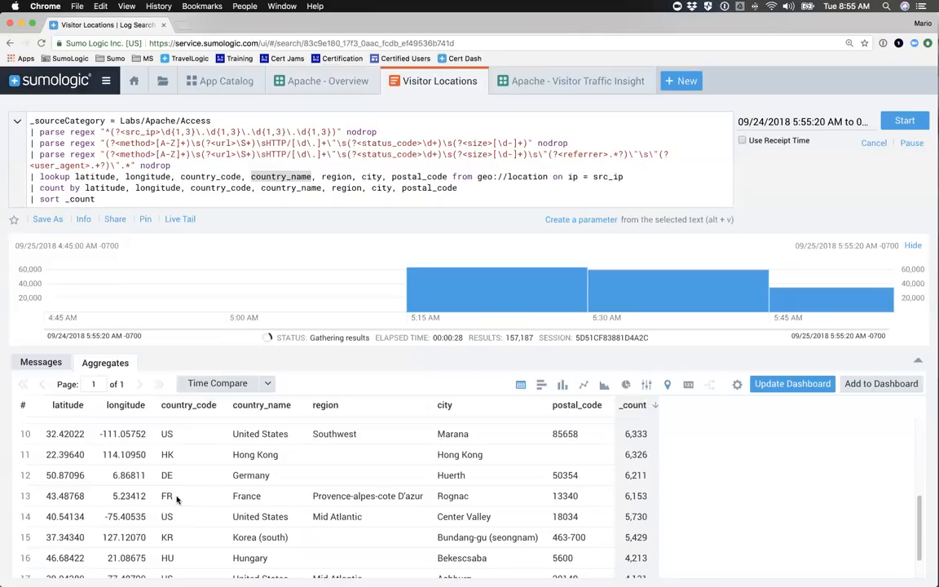
scroll(166, 501, "up", 3)
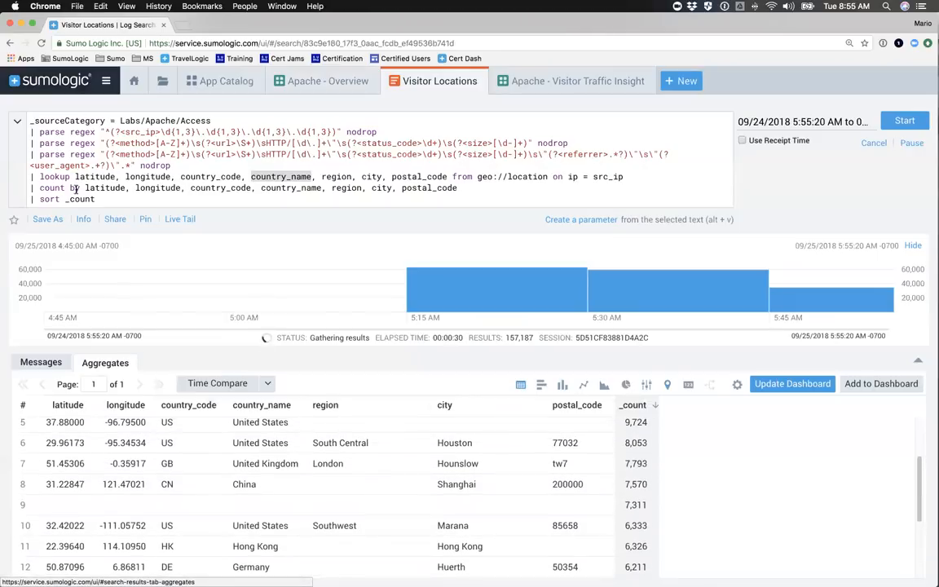
Add the filter line | where country_code="FR" between the lookup and count lines of the Visitor Locations query and run it
left_click(33, 188)
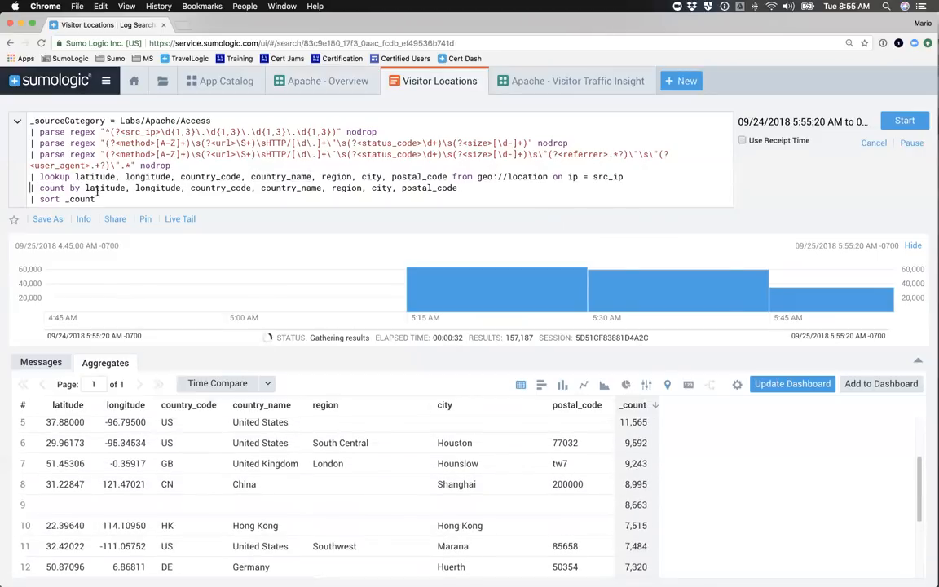
key("Return")
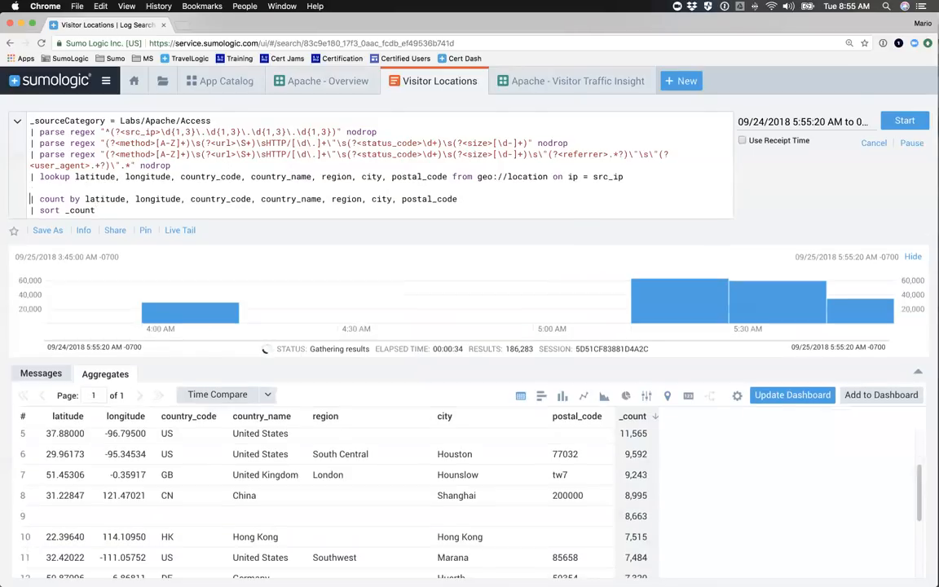
type("| ")
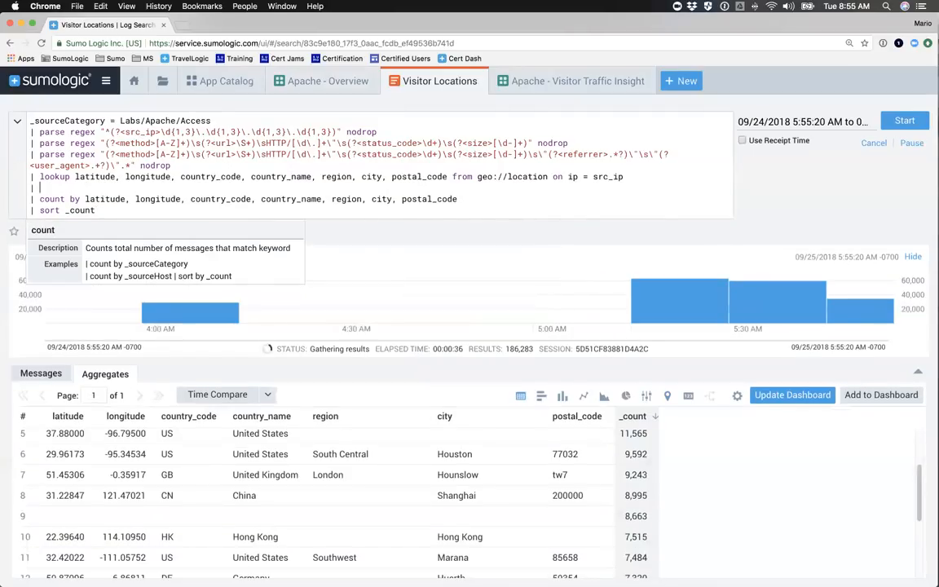
type("where")
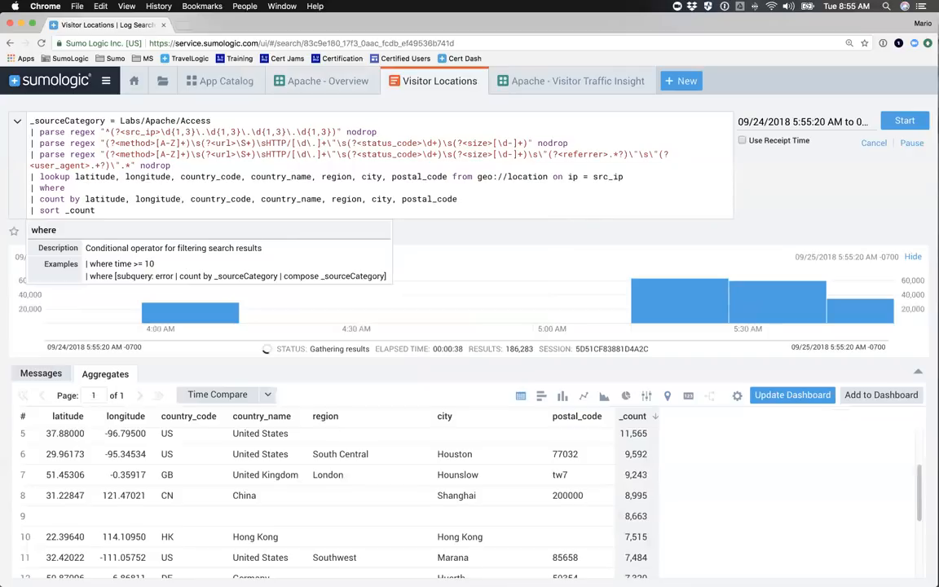
type(" country_code=\"\"")
key("Return")
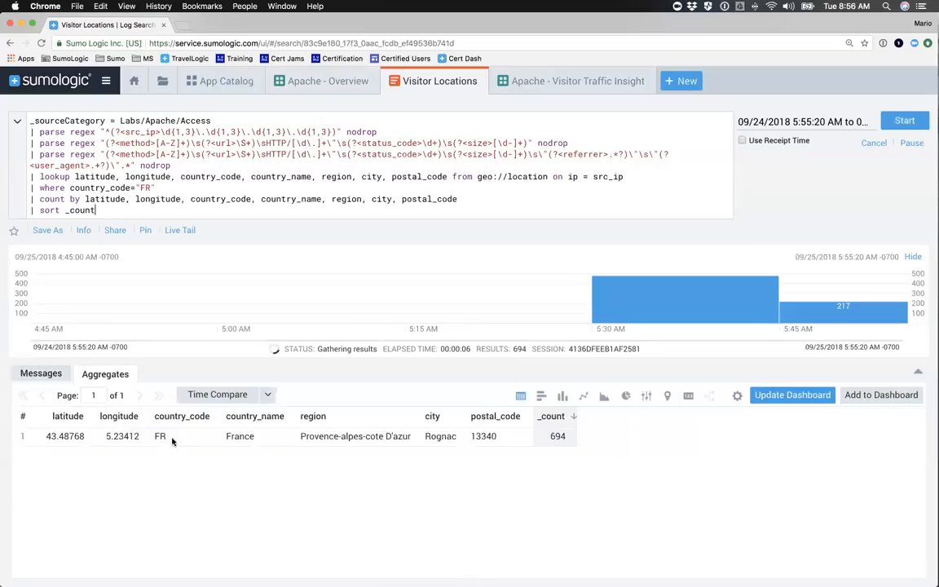
Display the filtered Visitor Locations aggregates on a map and review the where and parse regex lines of the query
left_click(667, 396)
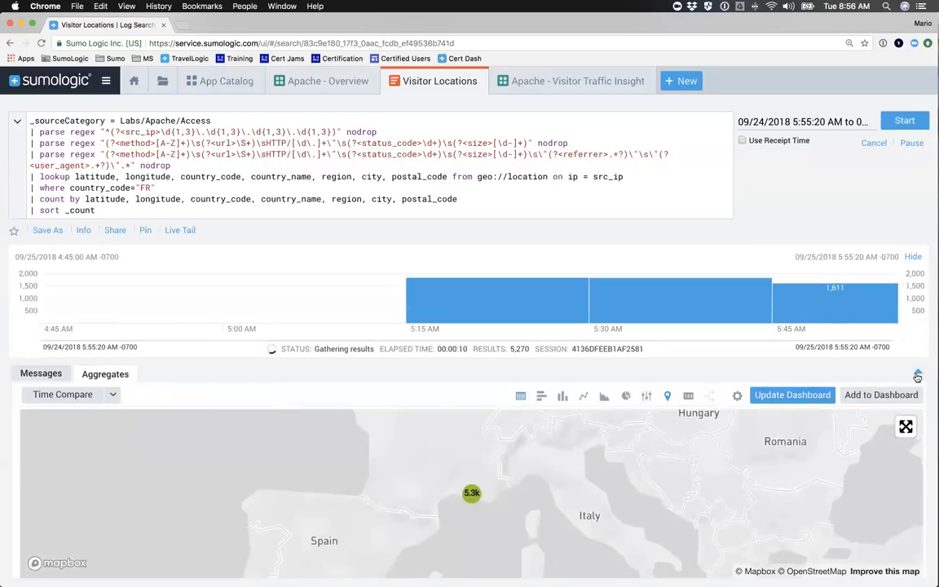
scroll(915, 380, "down", 3)
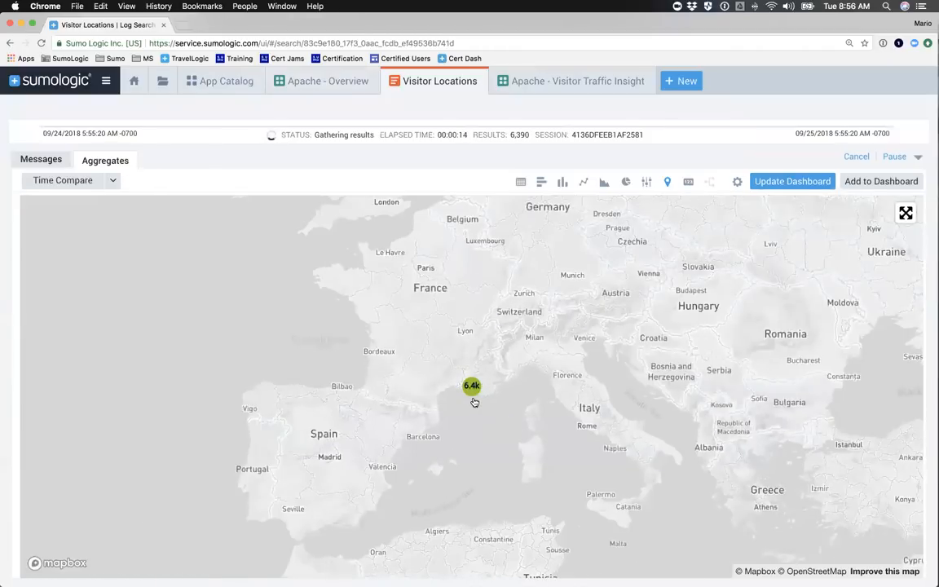
scroll(918, 160, "up", 3)
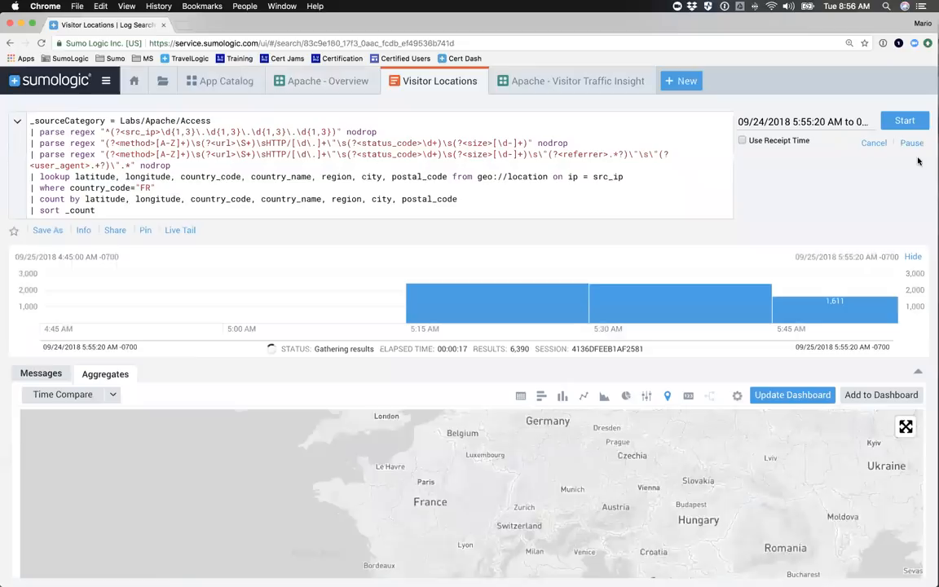
left_click_drag(27, 121, 98, 212)
left_click(106, 207)
left_click_drag(163, 187, 25, 190)
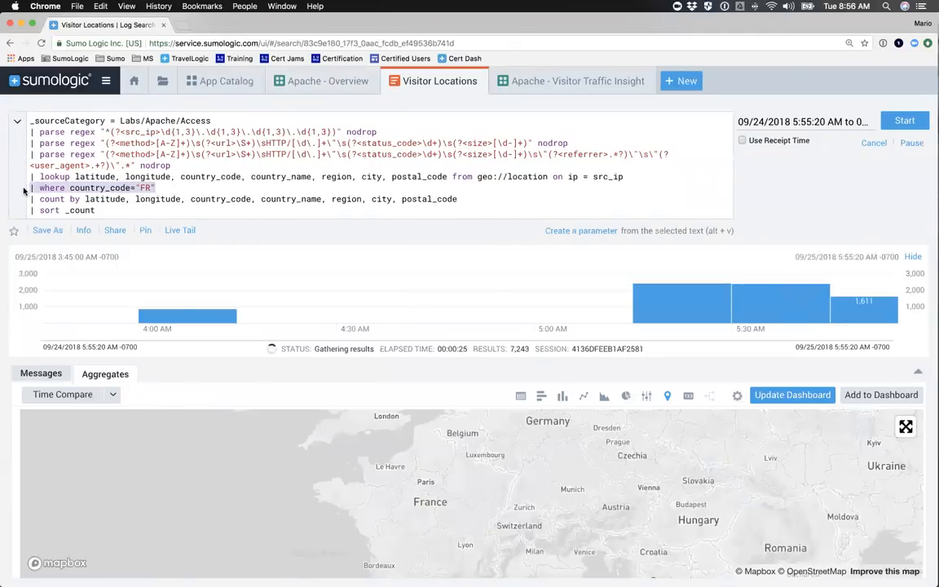
double_click(50, 134)
left_click_drag(36, 133, 25, 137)
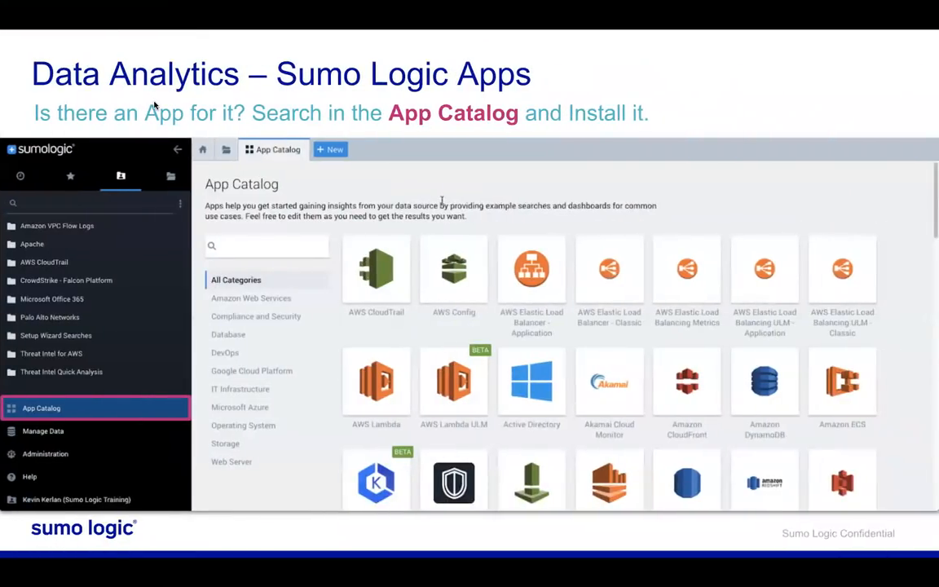
key("Right")
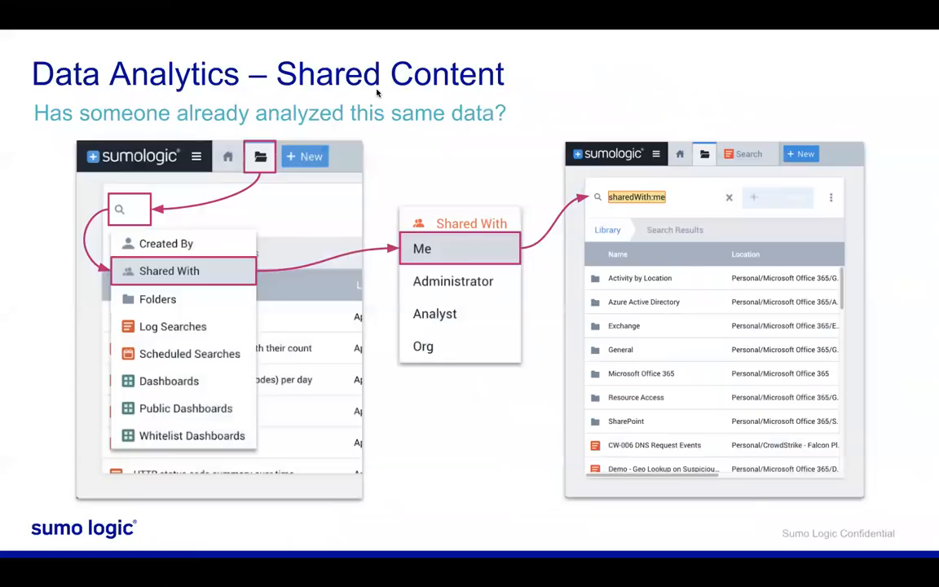
key("Left")
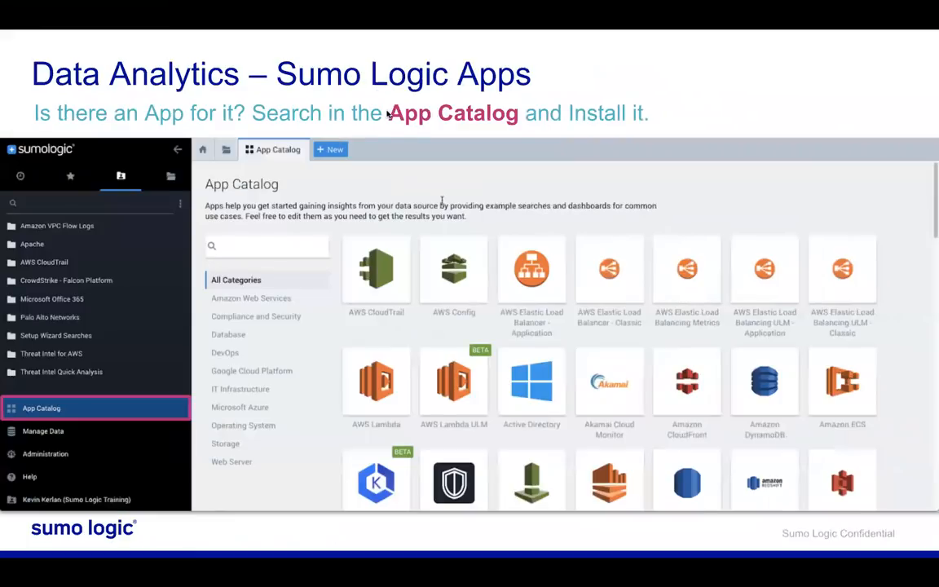
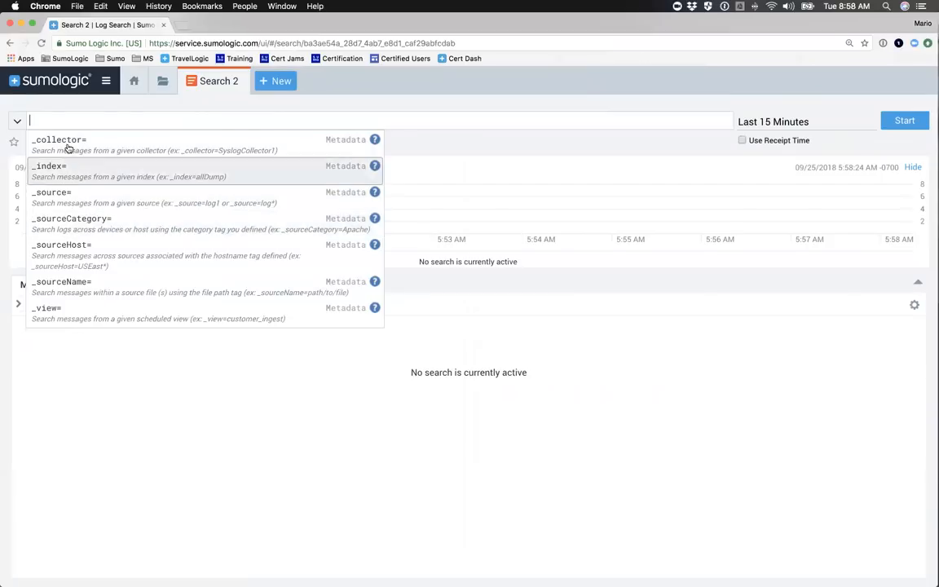
Run the search _sourceCategory=Labs/Apache/Access over the last 15 minutes and look at the returned messages
left_click(71, 218)
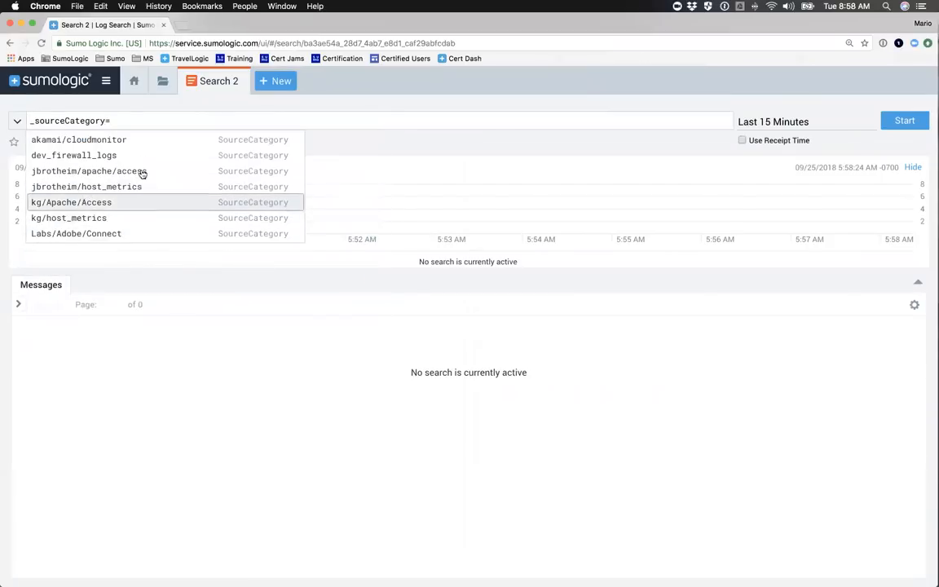
type("Labs/Apa")
key("Return")
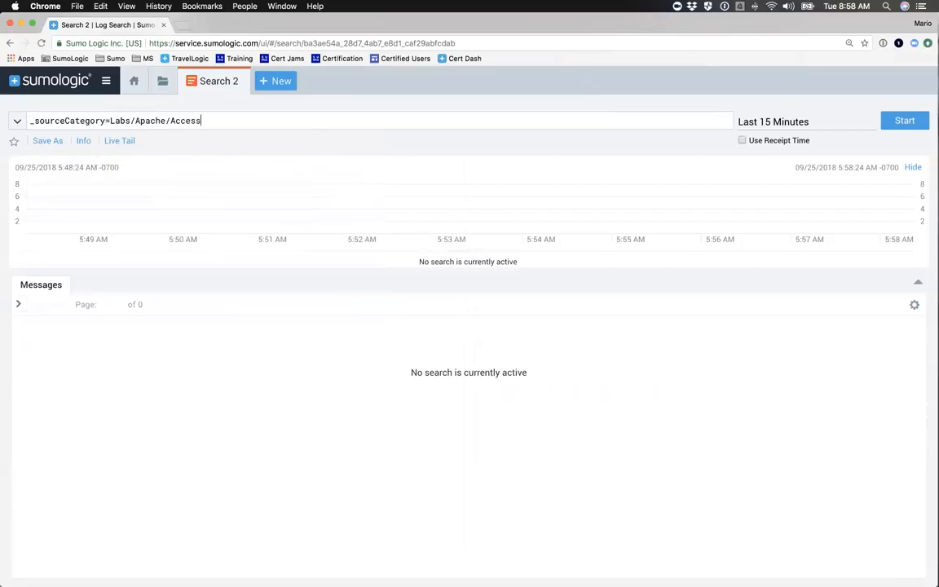
key("Return")
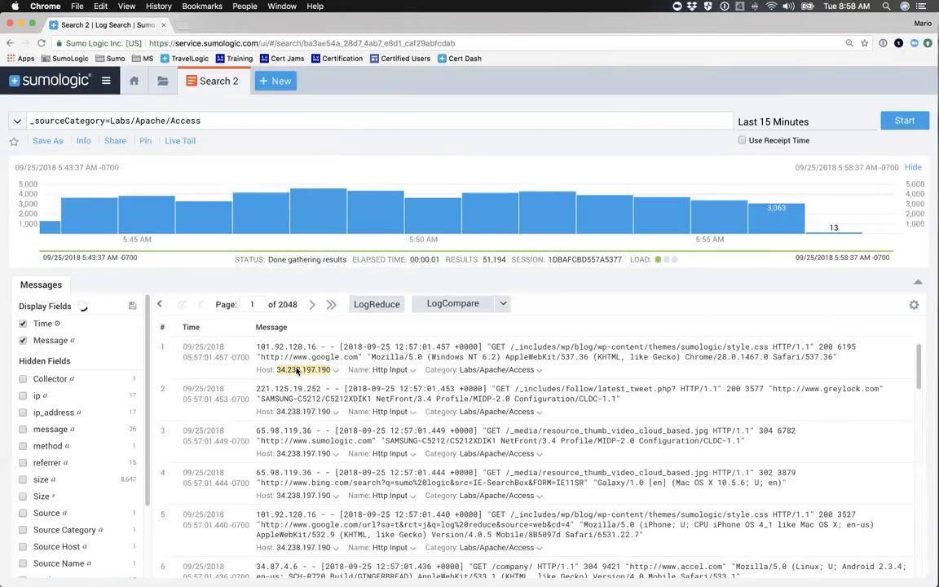
key("super+equal")
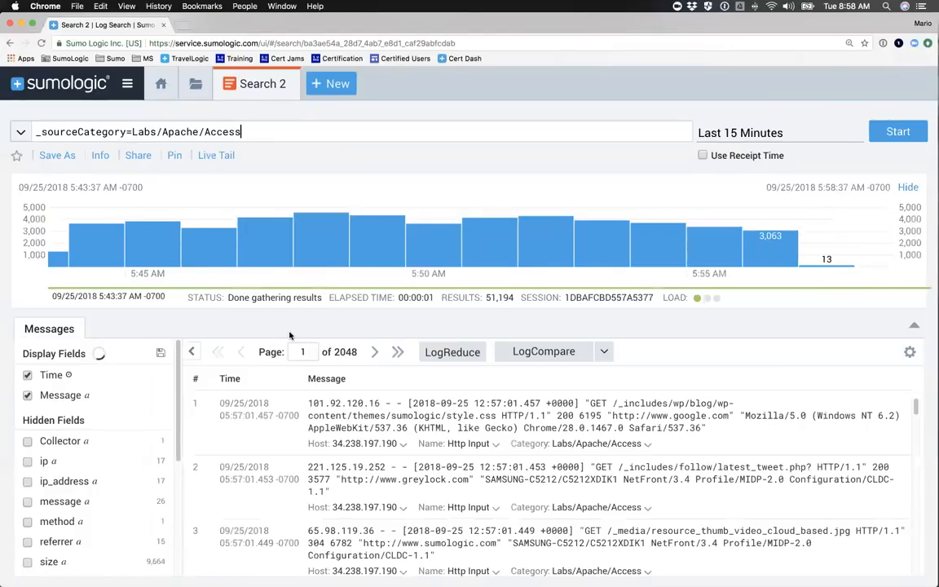
key("super+minus")
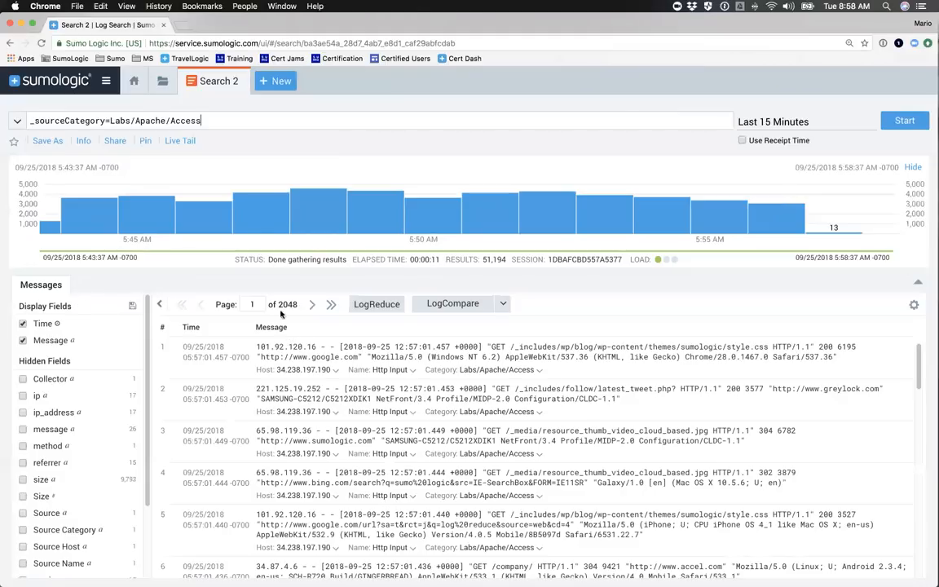
Append the keyword condition and mozilla to the source category query and rerun the search
left_click_drag(203, 121, 21, 122)
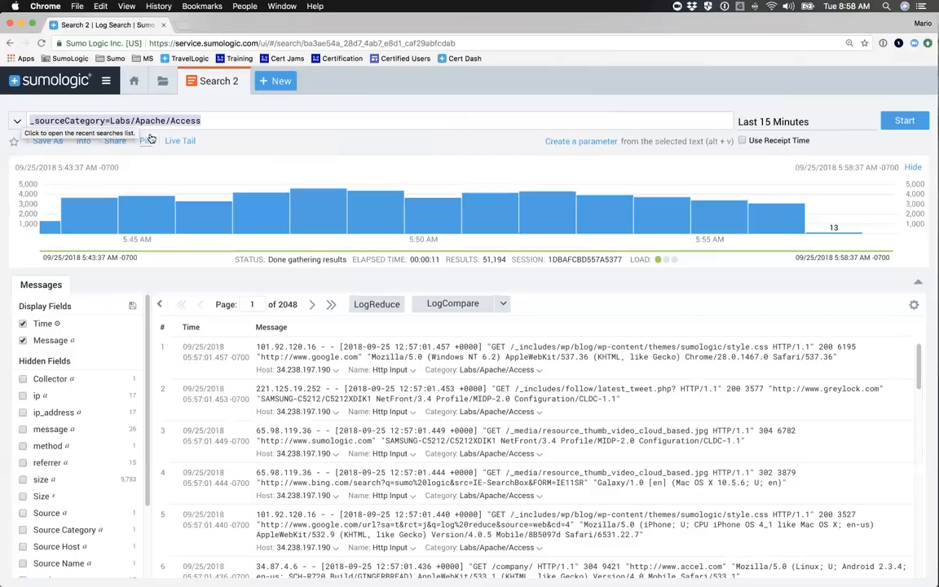
left_click(224, 121)
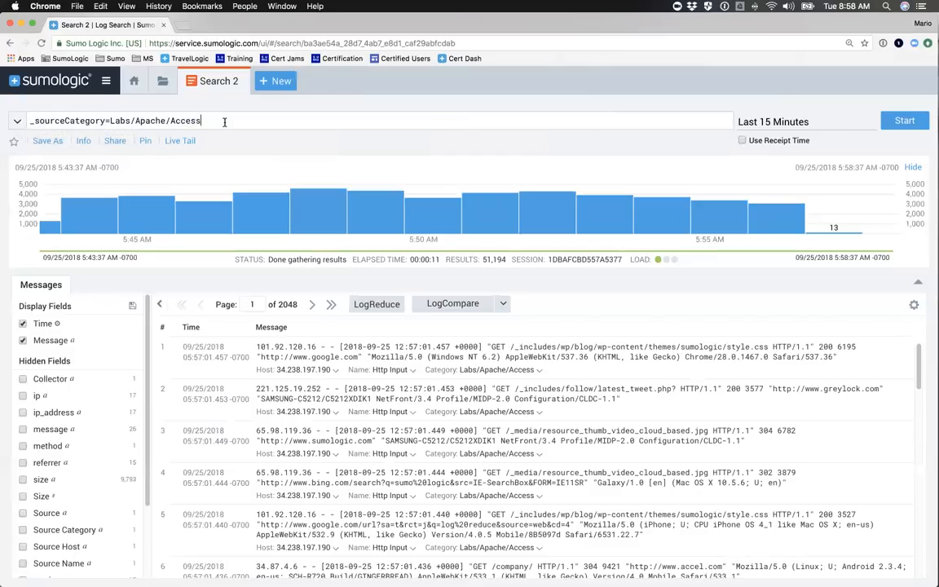
type("an")
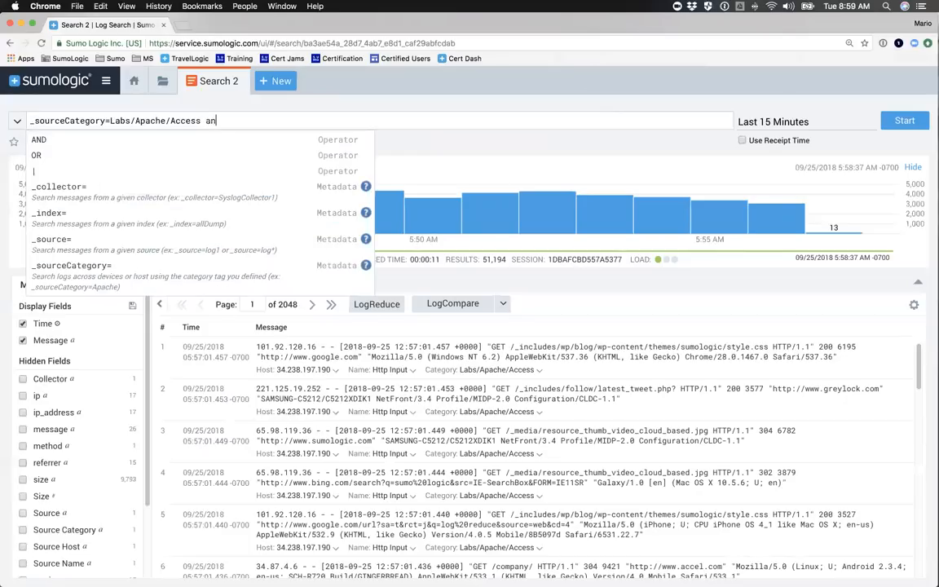
type("d mozilla")
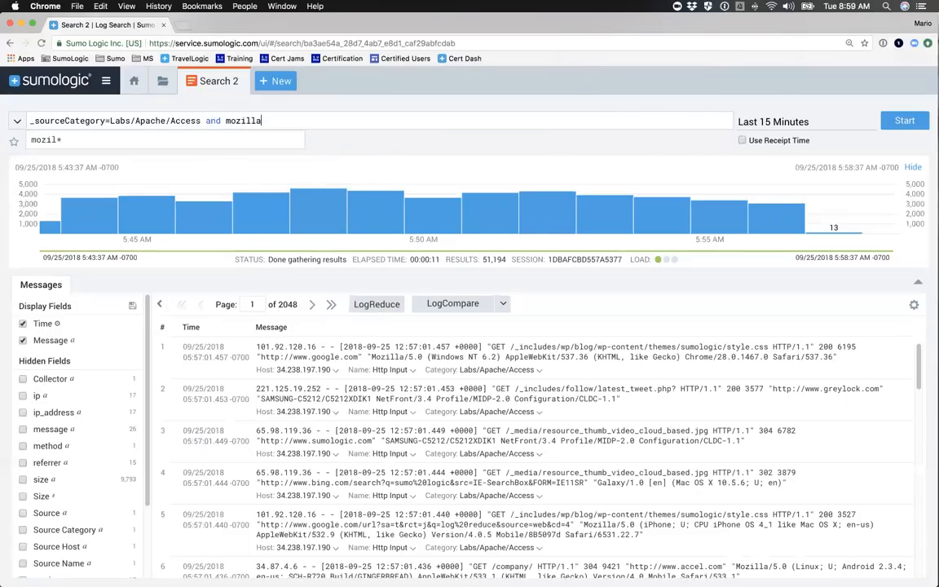
key("Return")
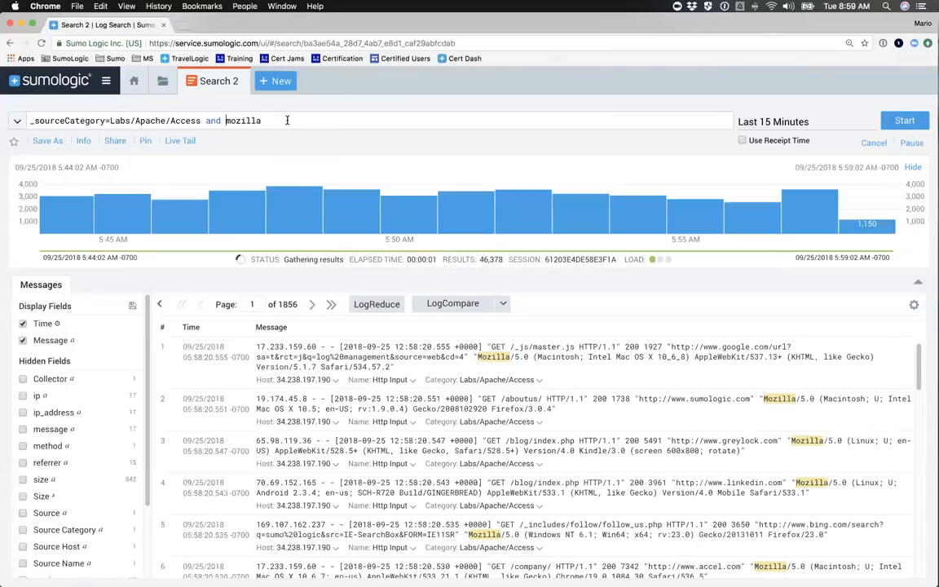
Enclose the keyword mozilla in double quotes in the query and rerun the search
left_click(224, 122)
type("\"\"")
key("BackSpace")
key("Right")
key("Right")
key("Right")
key("Right")
key("Right")
key("Right")
key("Right")
type("\"")
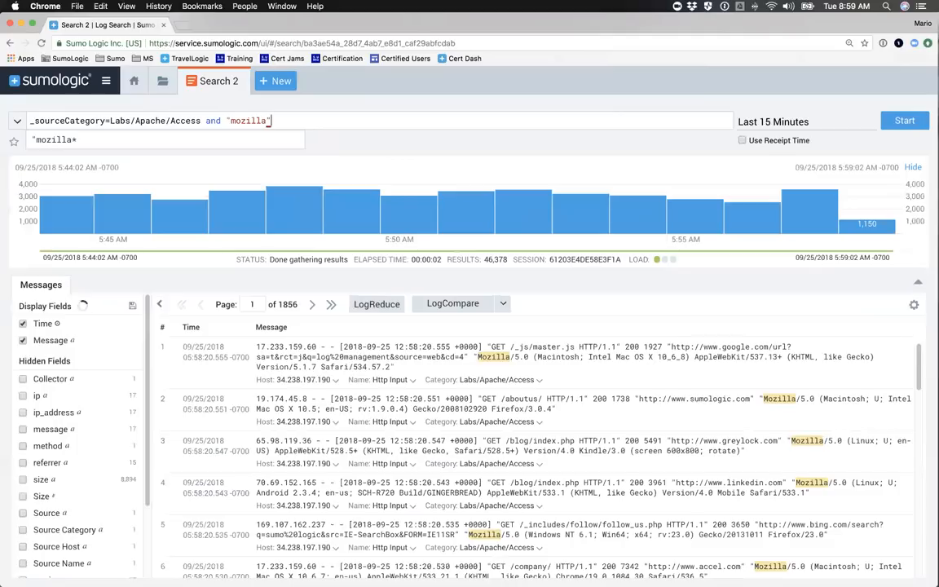
key("Return")
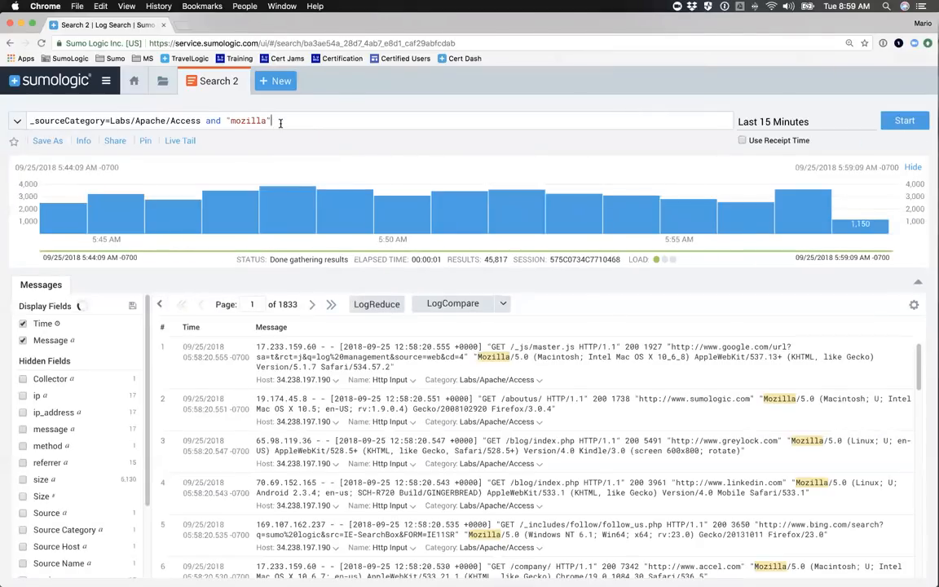
Change the keyword to the unquoted wildcard mozill* and rerun the search
key("BackSpace")
key("BackSpace")
left_click(246, 121)
key("BackSpace")
key("Return")
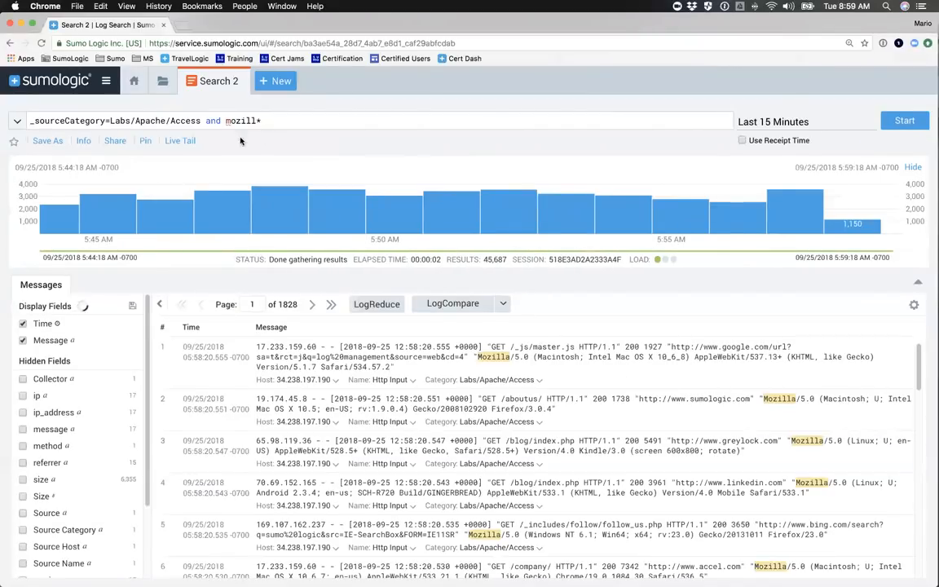
Rerun the search with the and operator removed, and again with or between the source category and mozill*
double_click(212, 120)
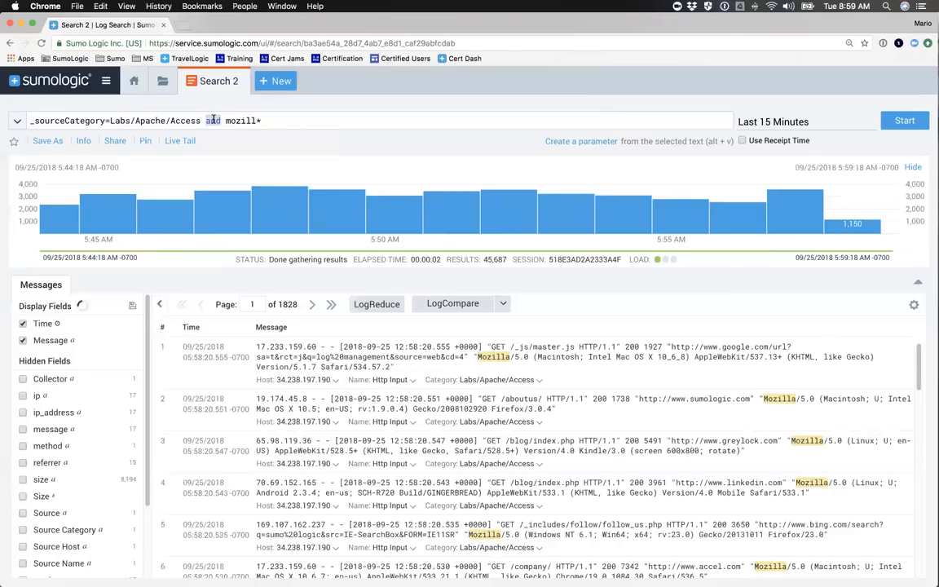
key("BackSpace")
key("Return")
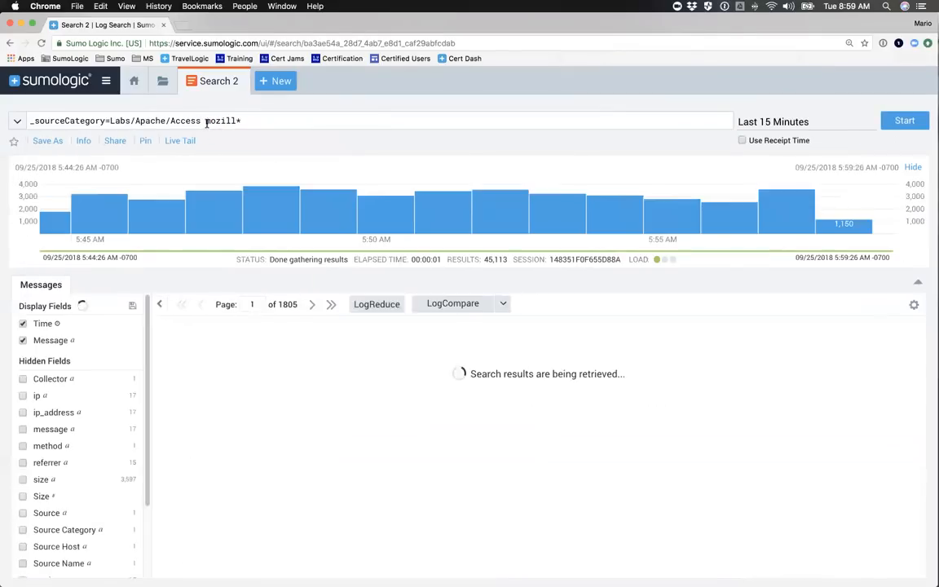
type("or")
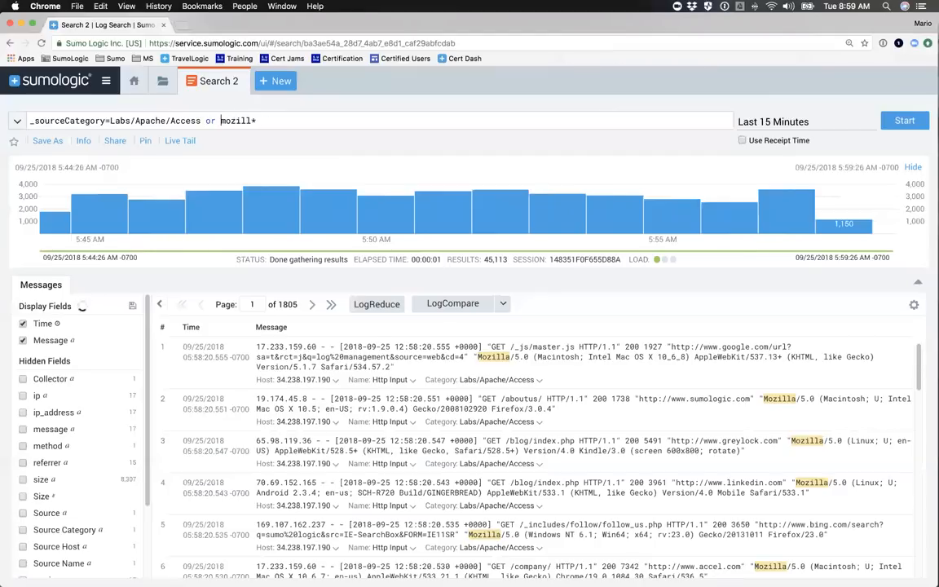
key("Return")
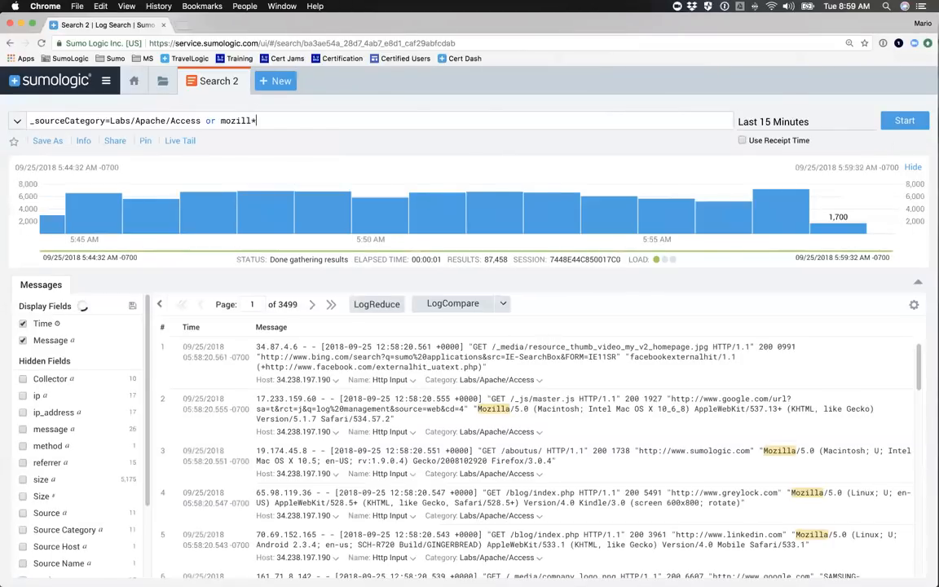
Replace the or operator between the source category and mozill* with and, and run the search
left_click_drag(204, 120, 35, 120)
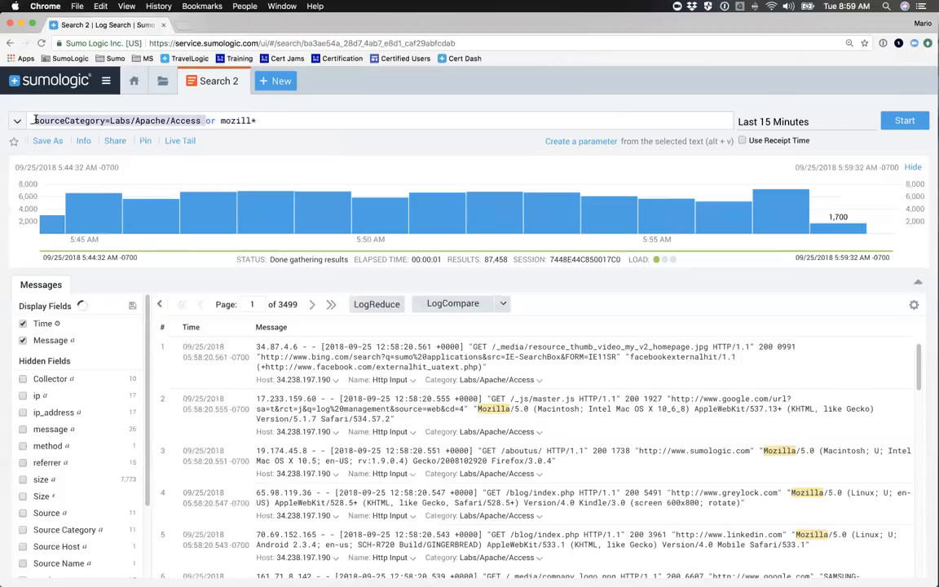
left_click_drag(220, 121, 256, 120)
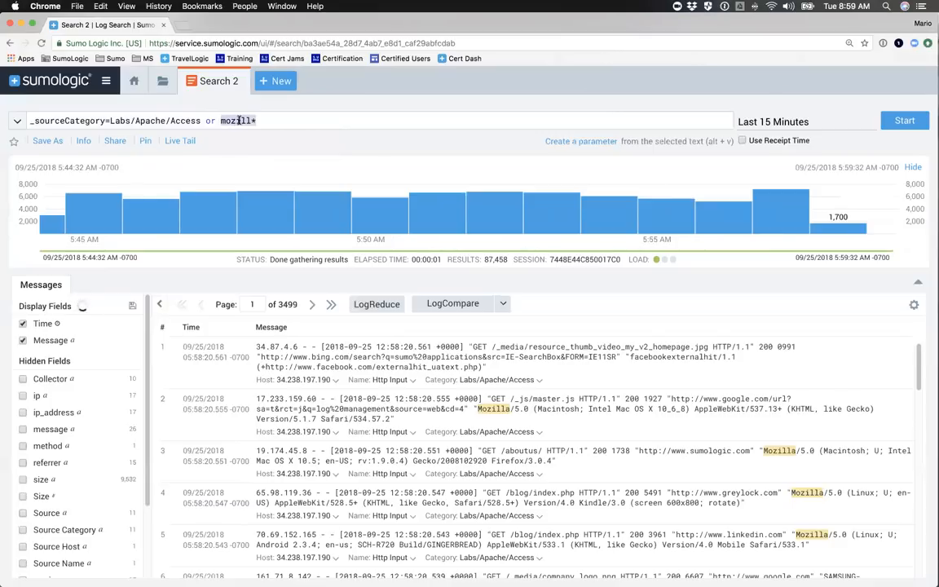
double_click(212, 120)
type("and")
key("Return")
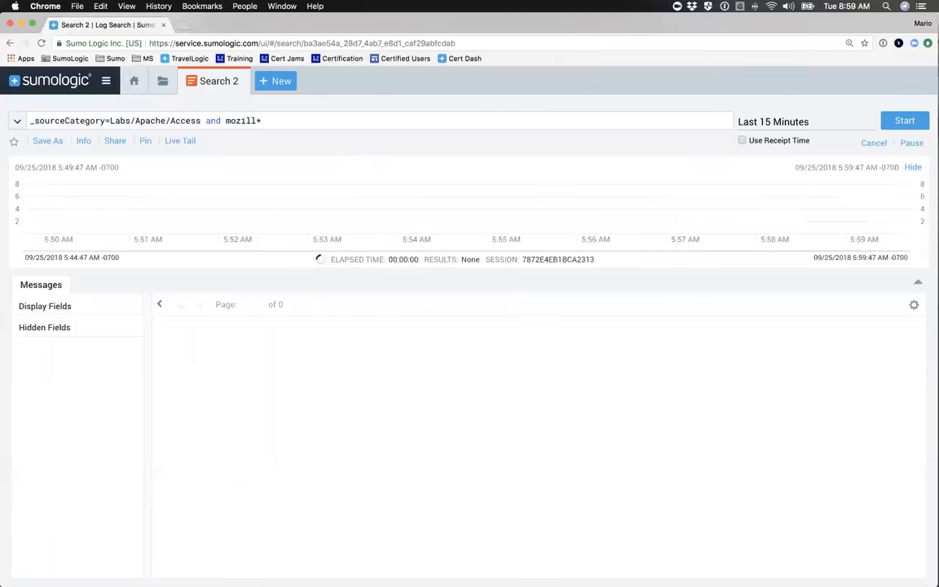
Replace the wildcard keyword mozill* in the query with the full word mozilla
left_click(263, 121)
key("BackSpace")
type("a")
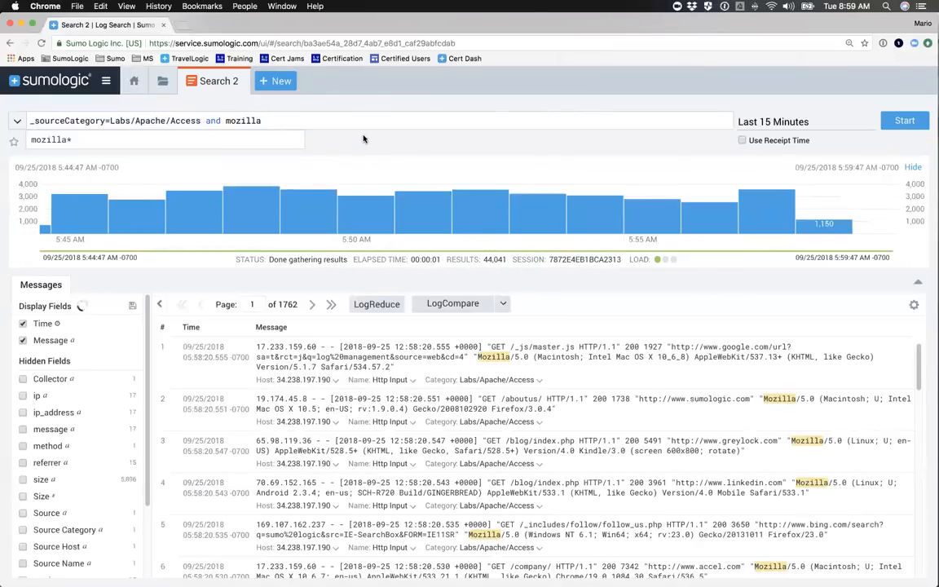
left_click(365, 138)
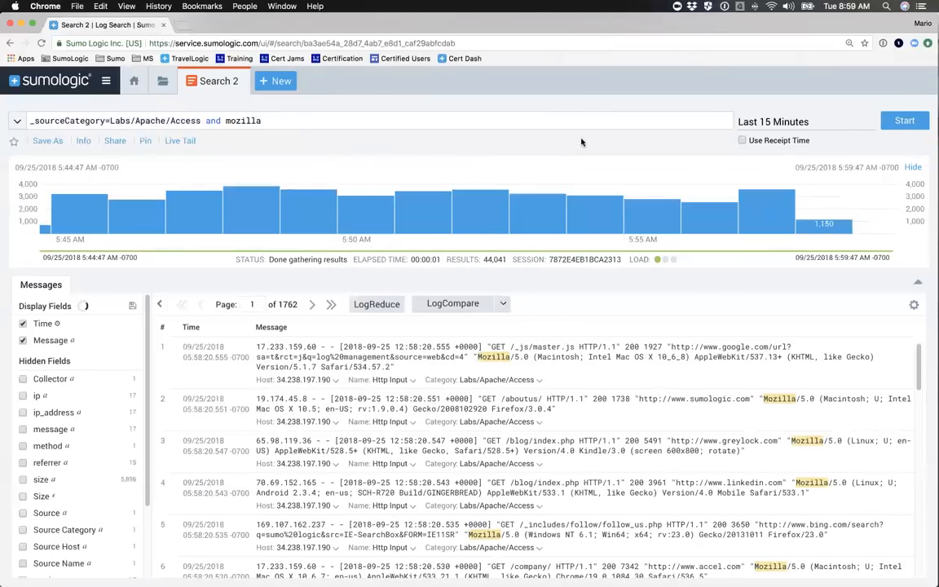
Set the search time range to -45m -30m and run the query
left_click(766, 128)
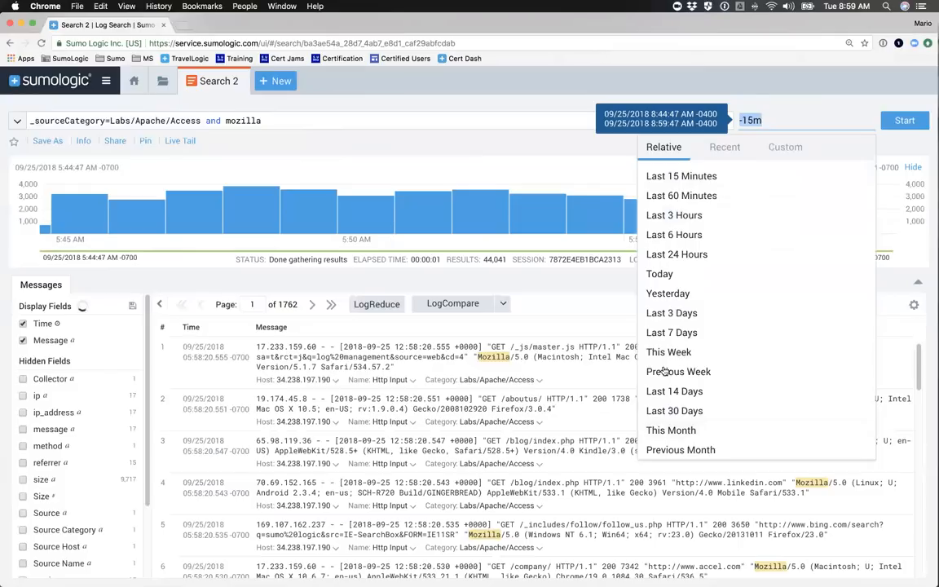
left_click(771, 121)
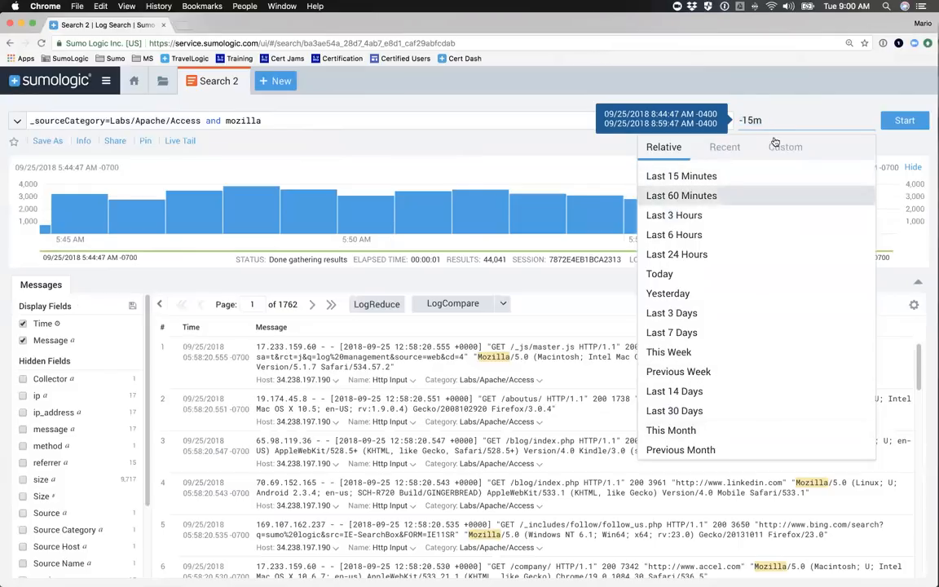
left_click(748, 119)
key("BackSpace")
type("45m")
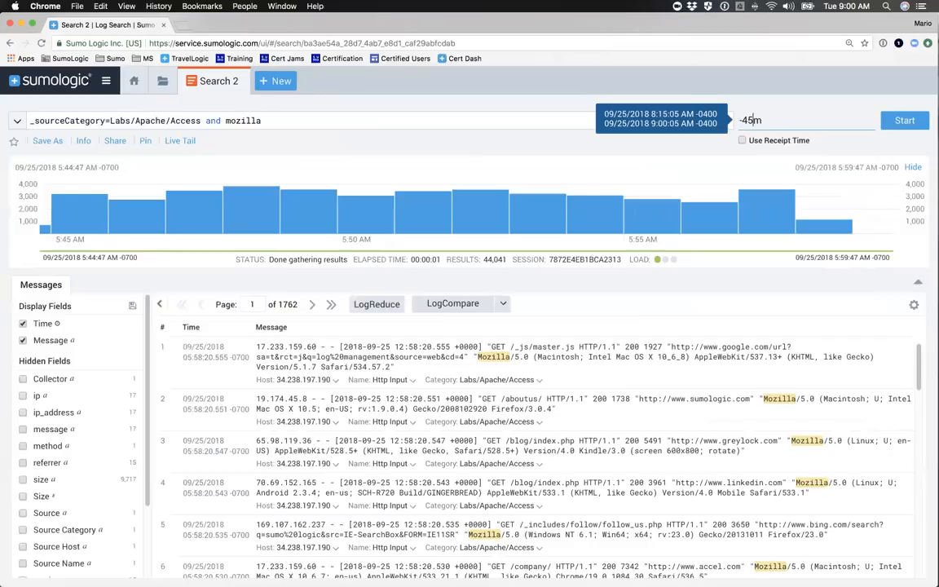
type(" -30m")
left_click(910, 121)
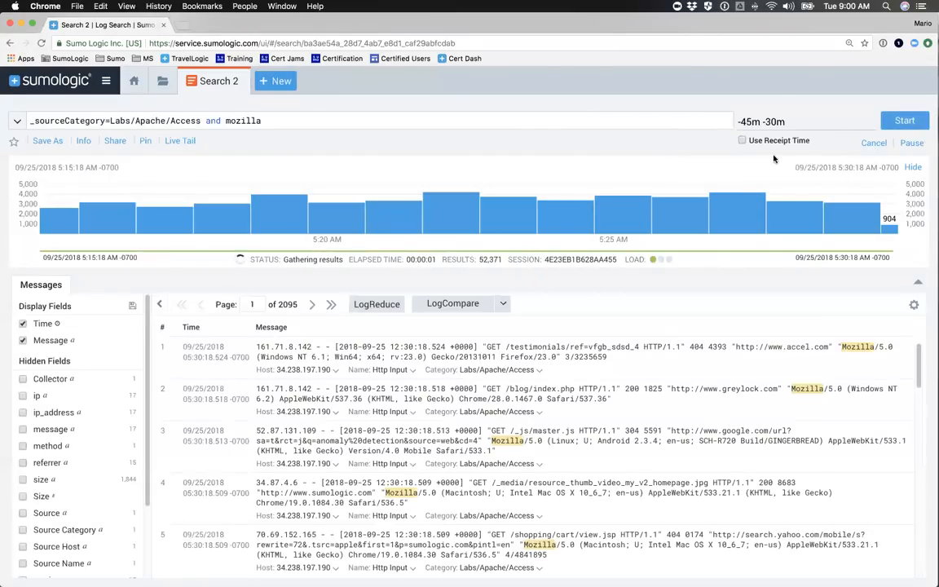
Apply a custom time range starting 09/02/2018 at 2:00:00 AM and ending 09/08/2018 at 12:00:00 AM
left_click(758, 123)
left_click(785, 147)
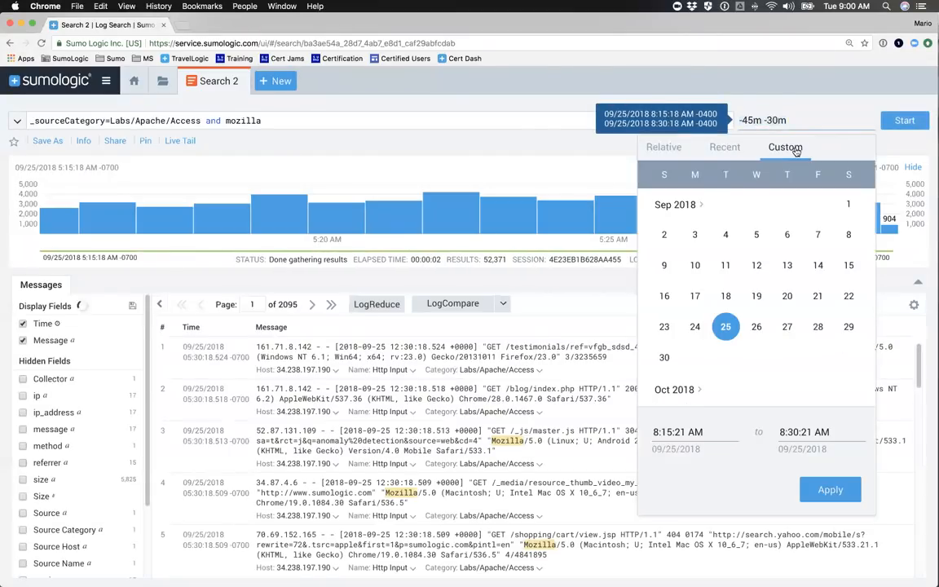
left_click(664, 235)
left_click(816, 237)
left_click(660, 431)
key("BackSpace")
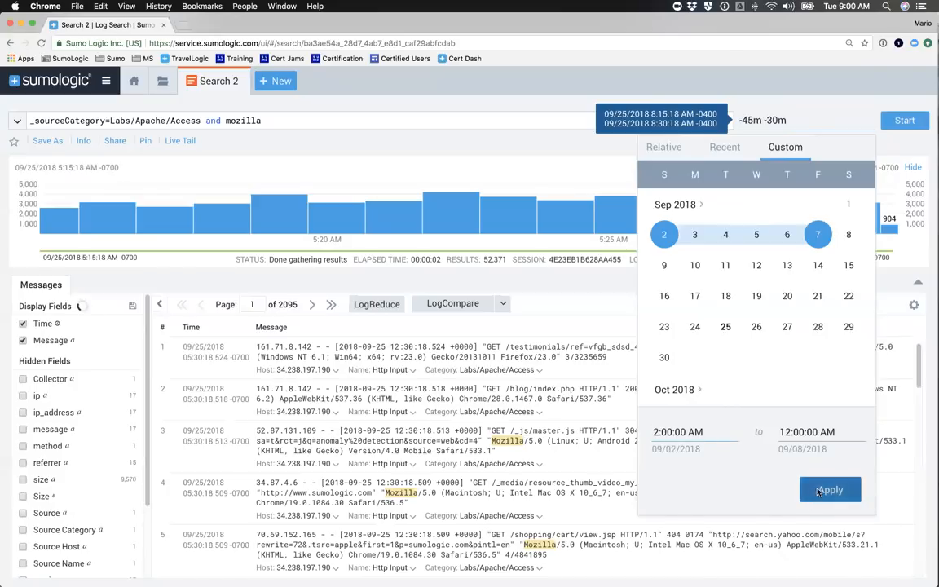
left_click(830, 489)
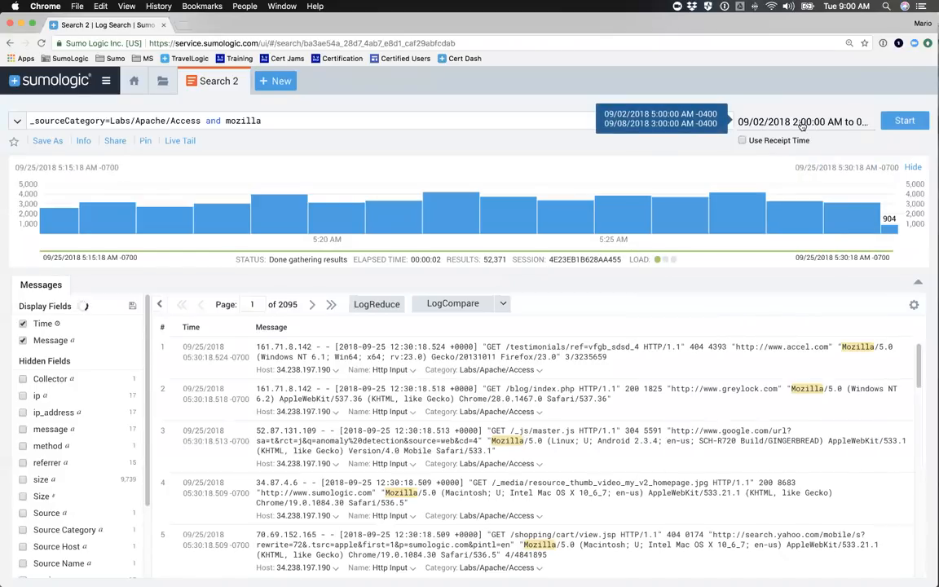
Set the time range to Last 60 Minutes and run the query
left_click(708, 115)
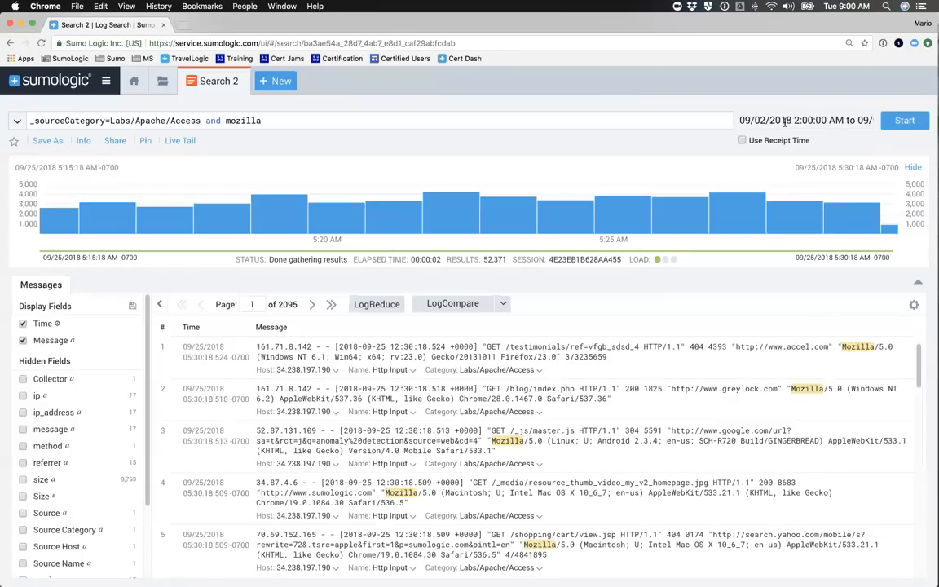
left_click(663, 148)
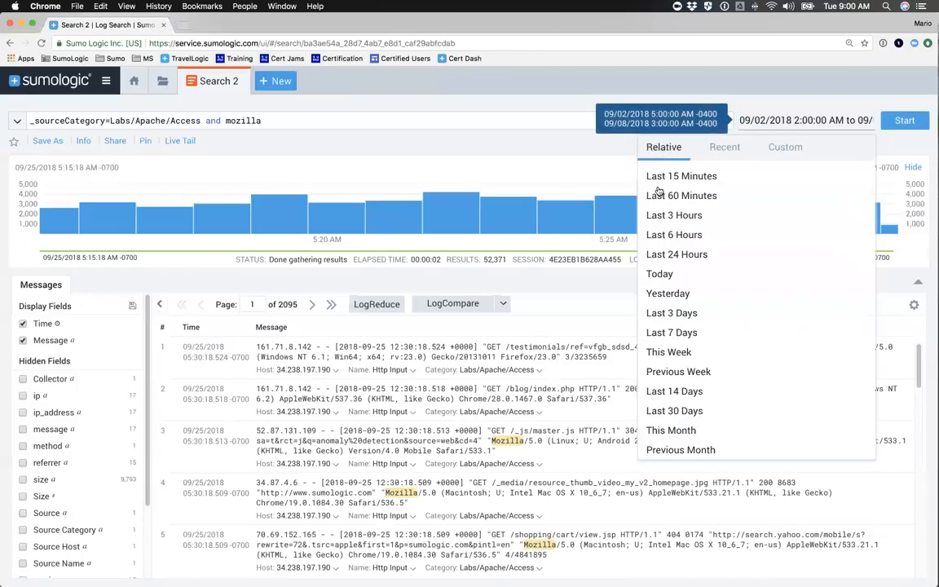
left_click(667, 204)
left_click(886, 123)
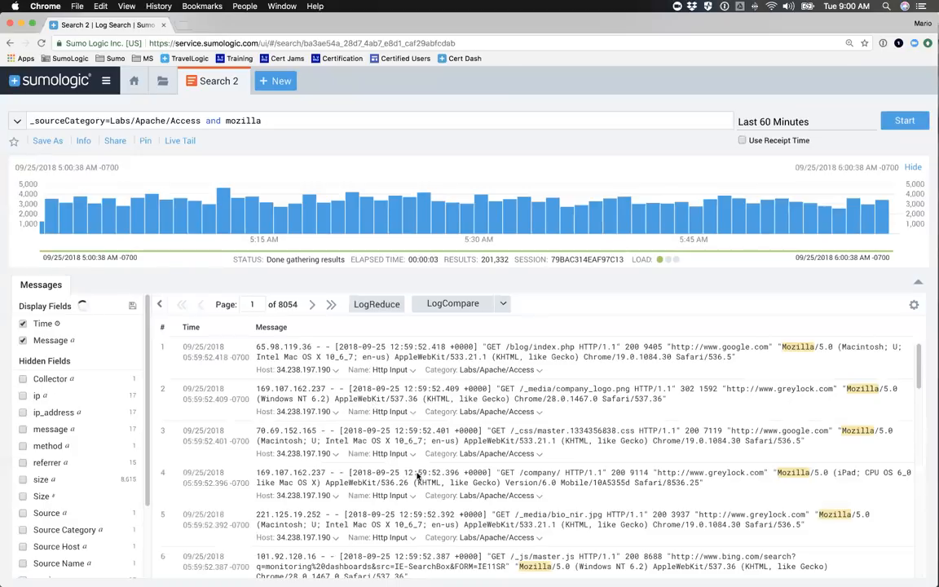
Examine the status codes and the timestamp in the first log messages, including the actions available for selected text
double_click(632, 348)
double_click(689, 390)
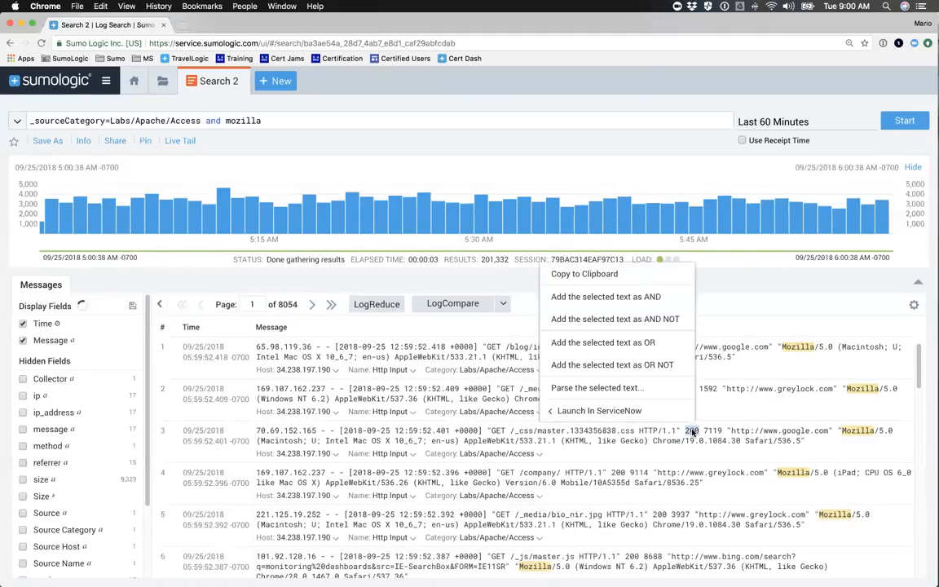
left_click(445, 415)
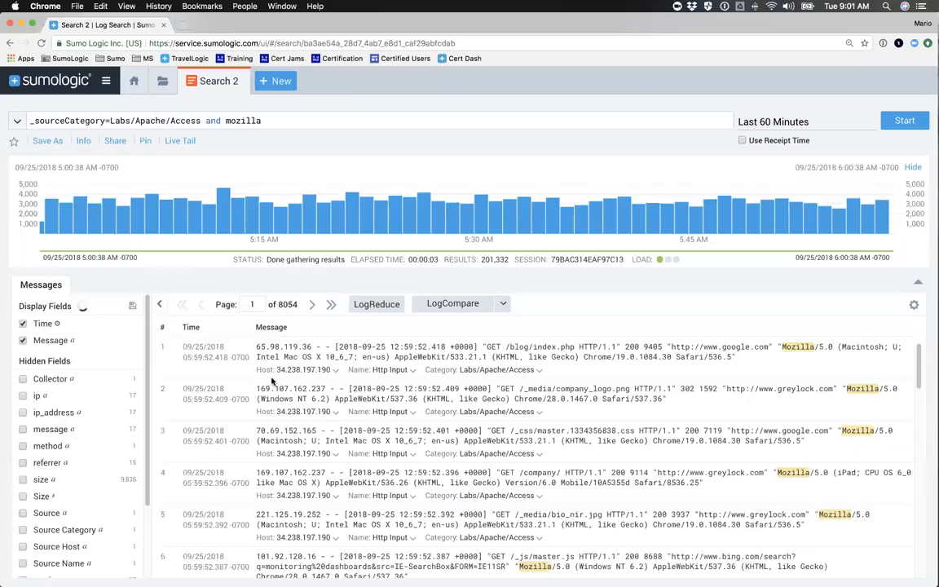
left_click_drag(249, 346, 548, 361)
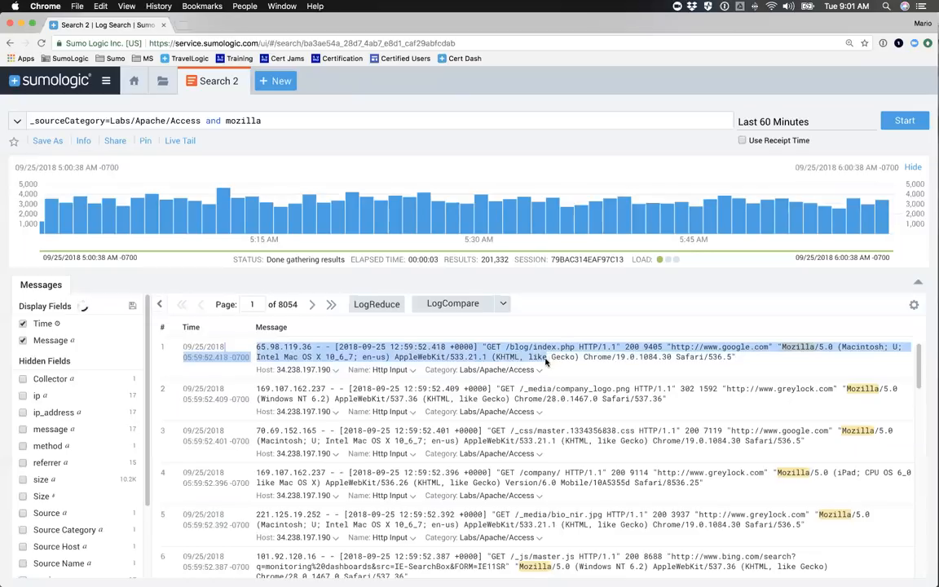
left_click(548, 360)
left_click_drag(339, 347, 479, 346)
right_click(415, 350)
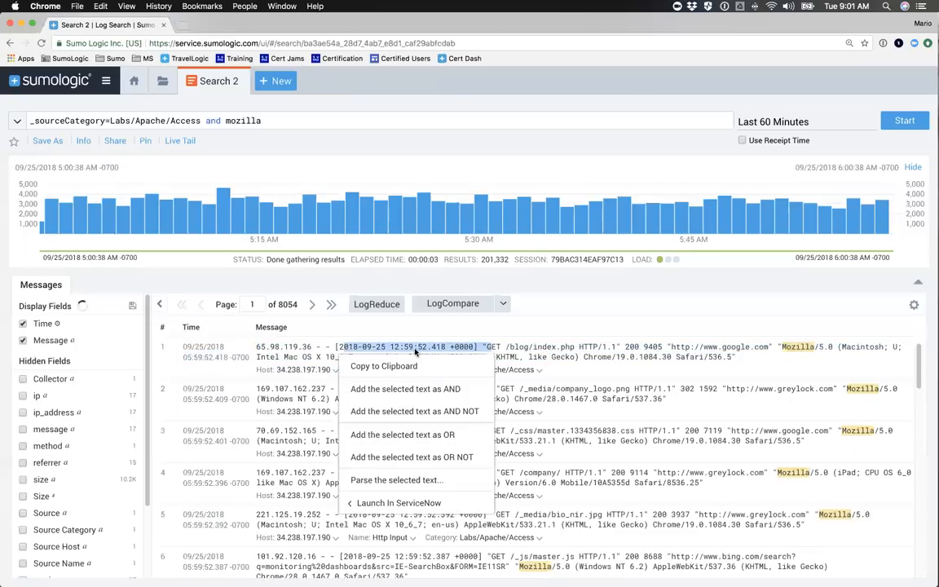
left_click(177, 316)
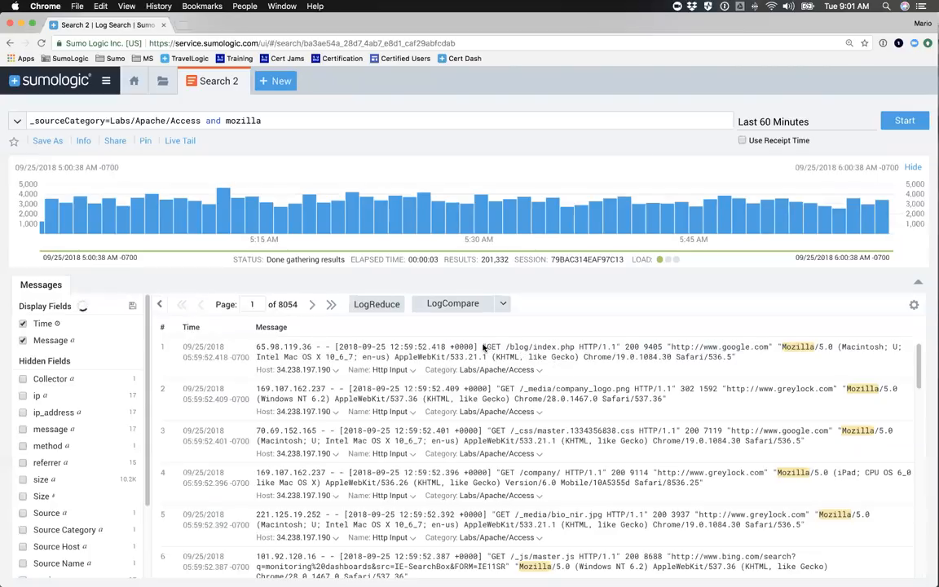
Start parsing the first message's text from "GET through the end of the user agent string
left_click_drag(484, 349, 728, 357)
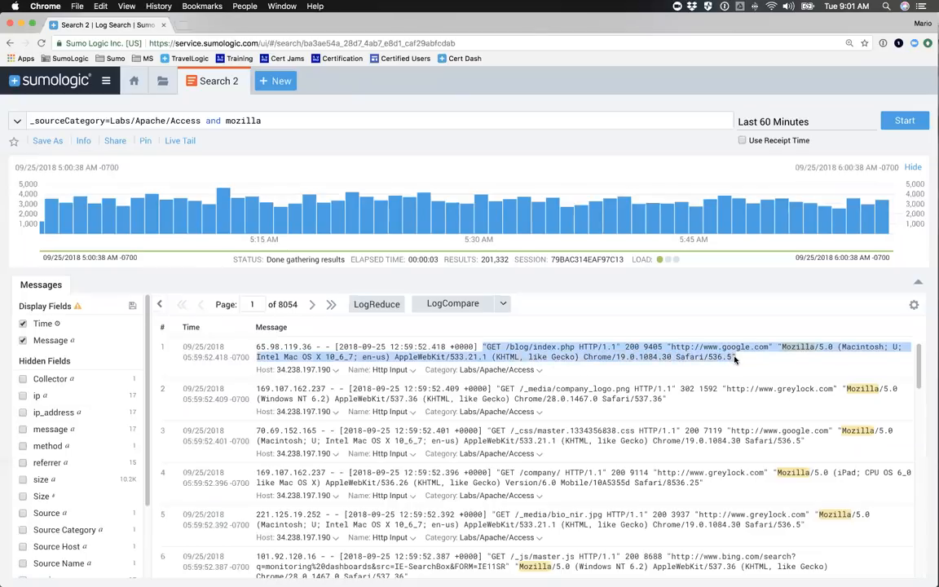
right_click(735, 360)
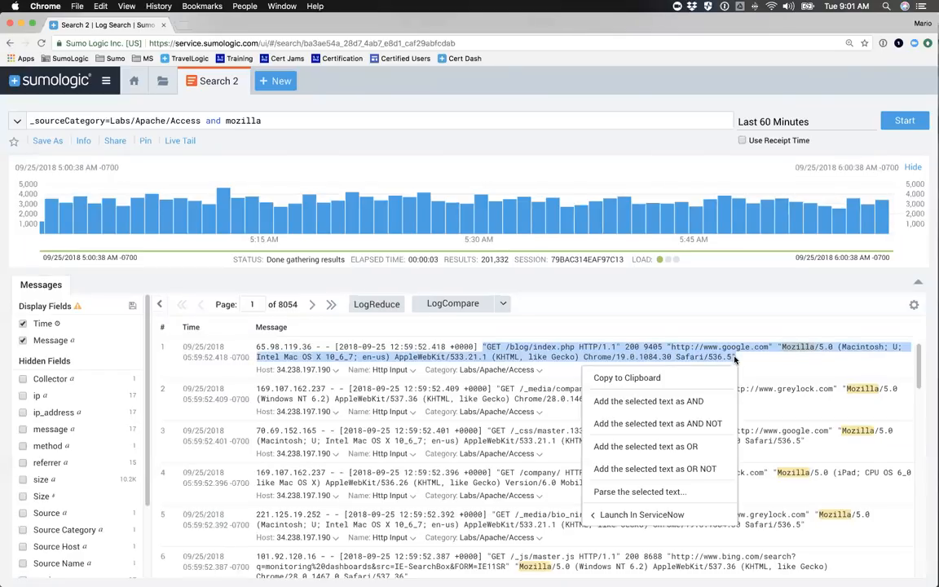
left_click(639, 493)
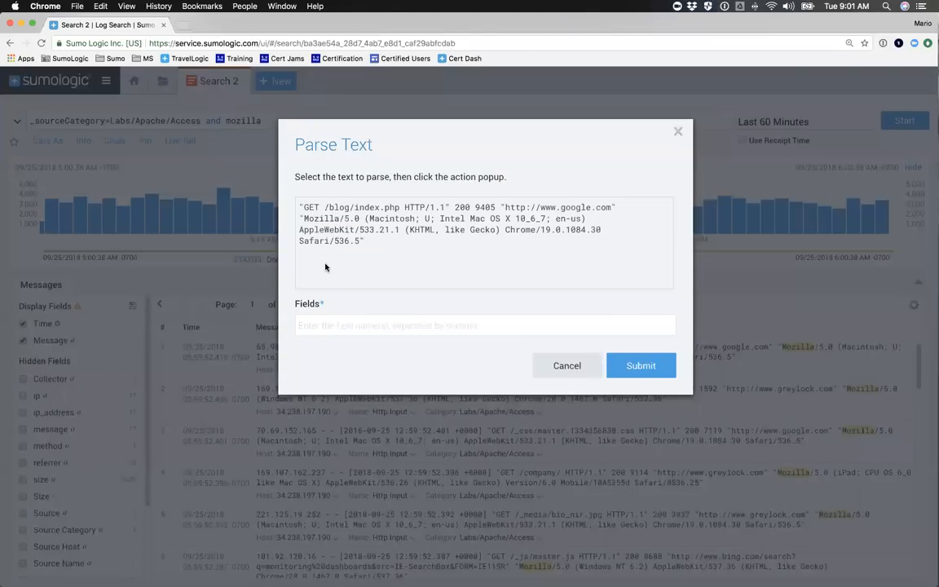
Extract /blog/index.php from the parse text and name its field url
left_click_drag(326, 207, 399, 207)
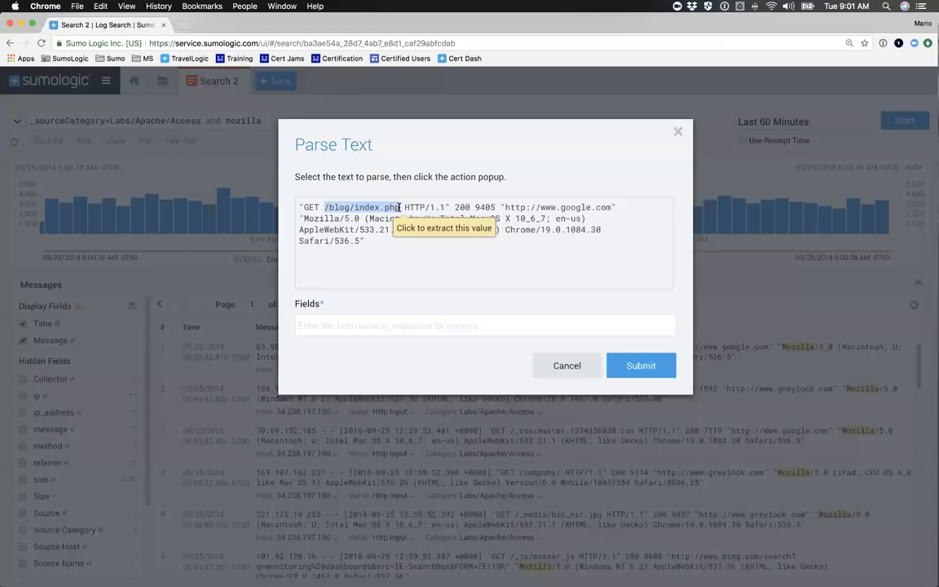
left_click(430, 228)
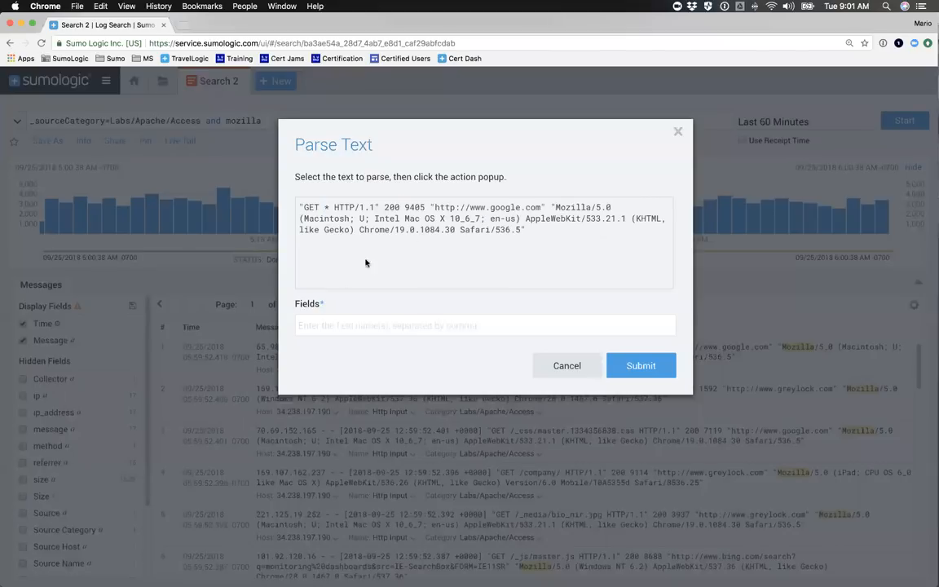
left_click(329, 326)
type("url,")
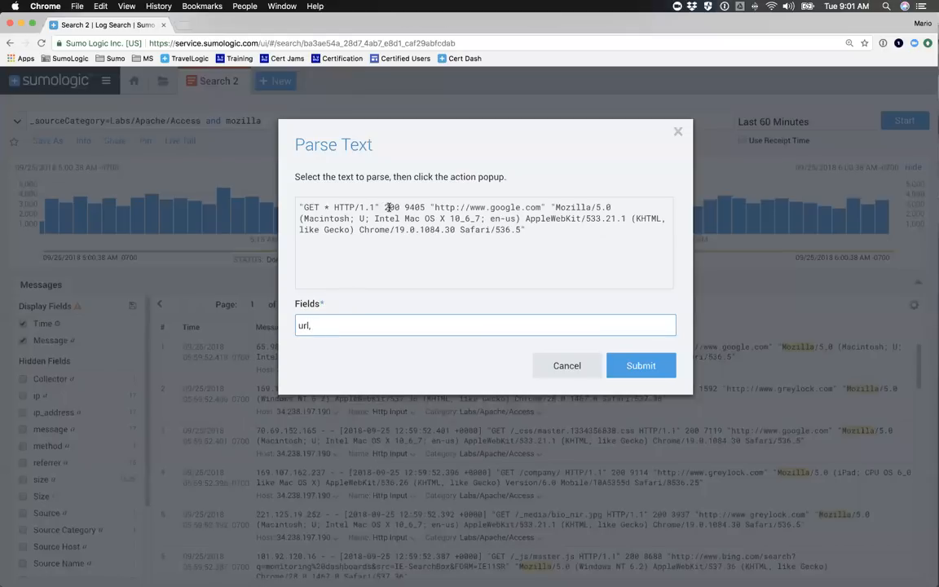
Extract the values 200 and 9405 from the parse text as fields status_code and size
double_click(392, 207)
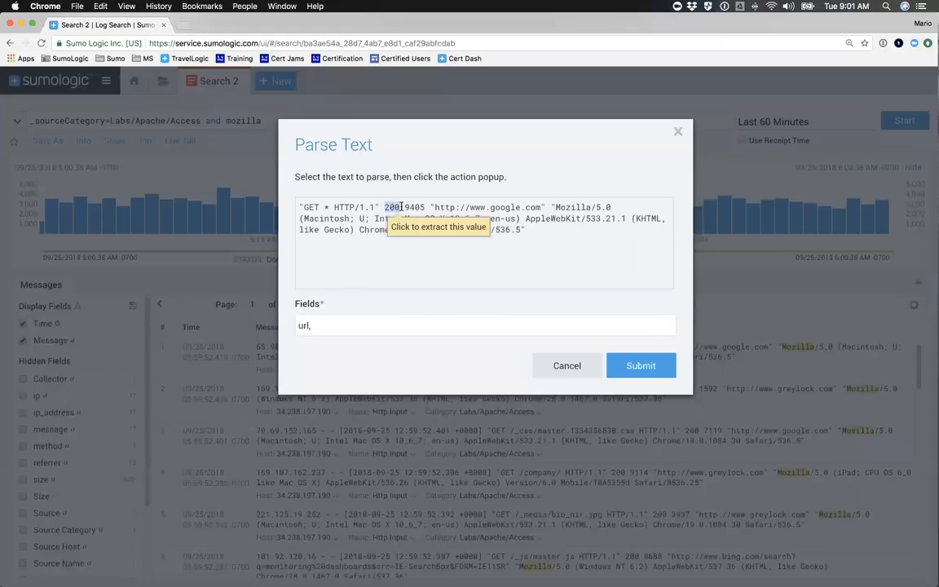
left_click(430, 228)
left_click(345, 327)
type("status_c")
type("ode,")
double_click(404, 207)
left_click(379, 208)
type("sizem")
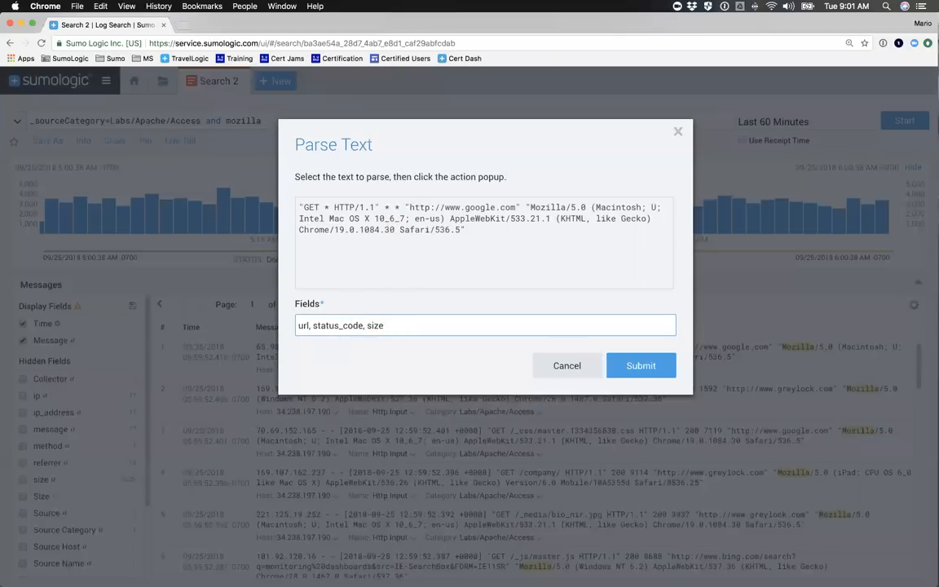
left_click_drag(409, 207, 518, 206)
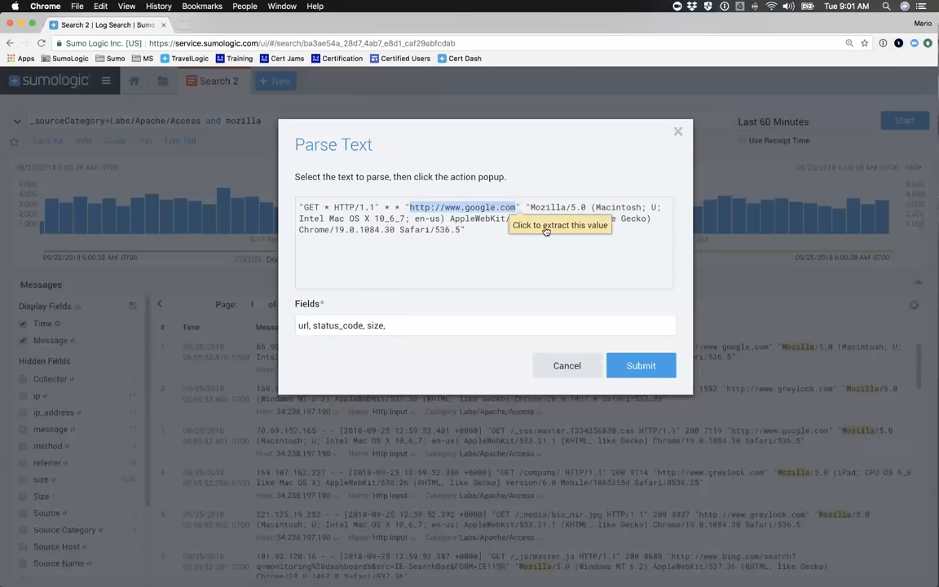
left_click(540, 220)
left_click(404, 324)
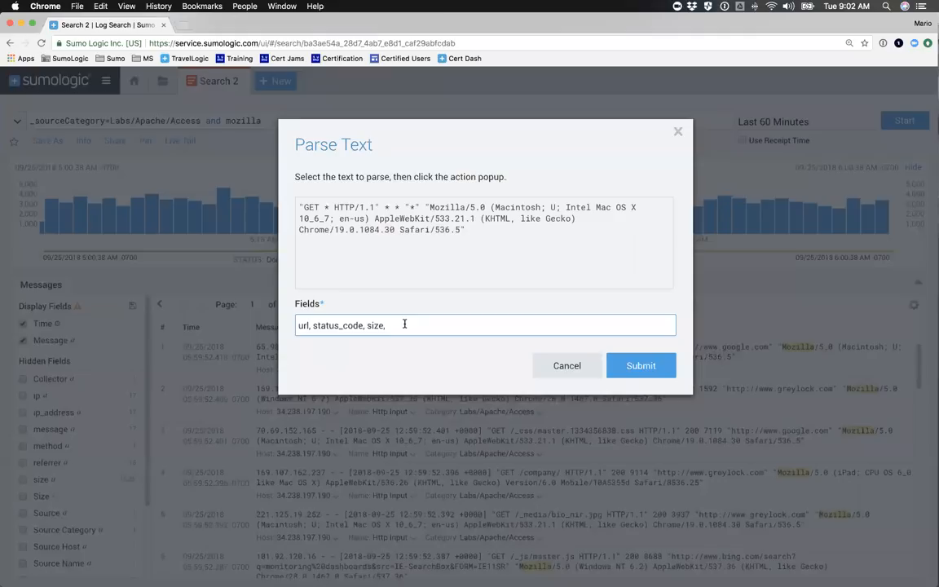
type("referrer,")
Extract the quoted Mozilla browser string as the field user_agent and submit the parse expression
left_click_drag(431, 208, 462, 230)
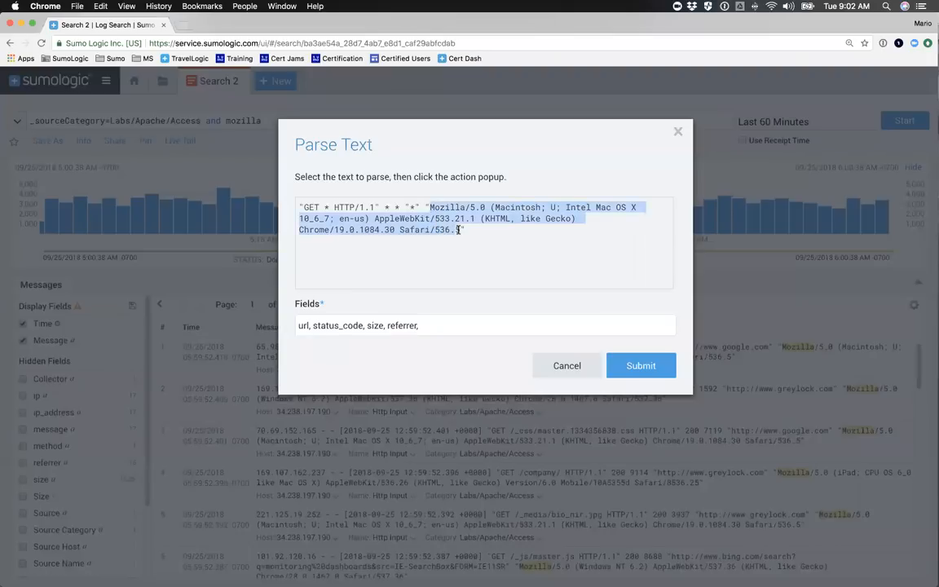
left_click(482, 250)
left_click(437, 328)
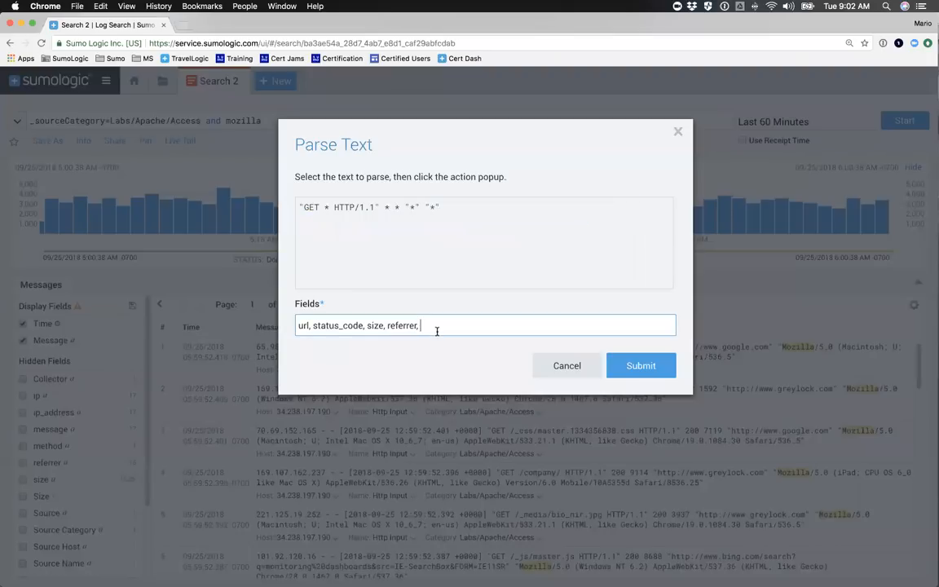
type("user_gent")
type("a")
left_click(632, 365)
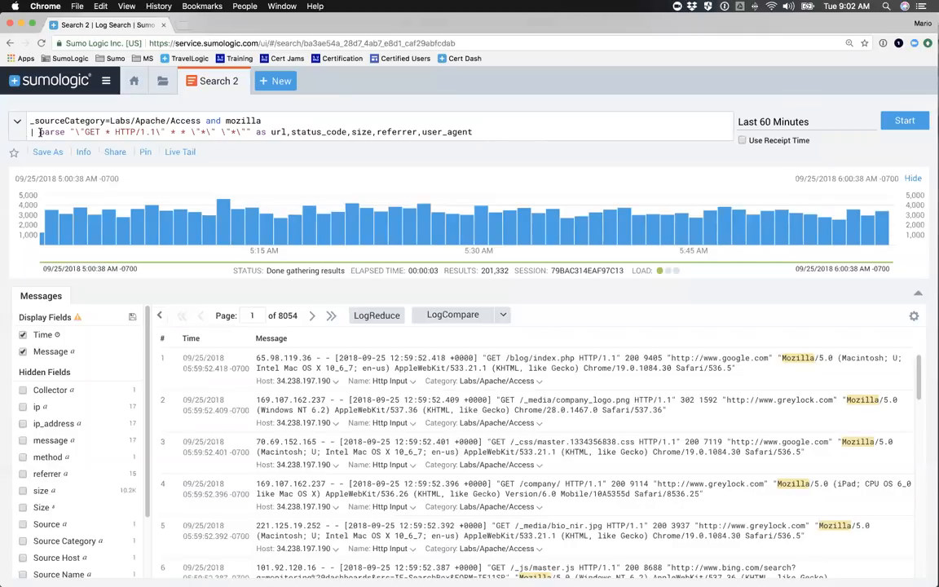
Run the query with the parse expression and review the parsed field columns through to the message column
left_click(897, 120)
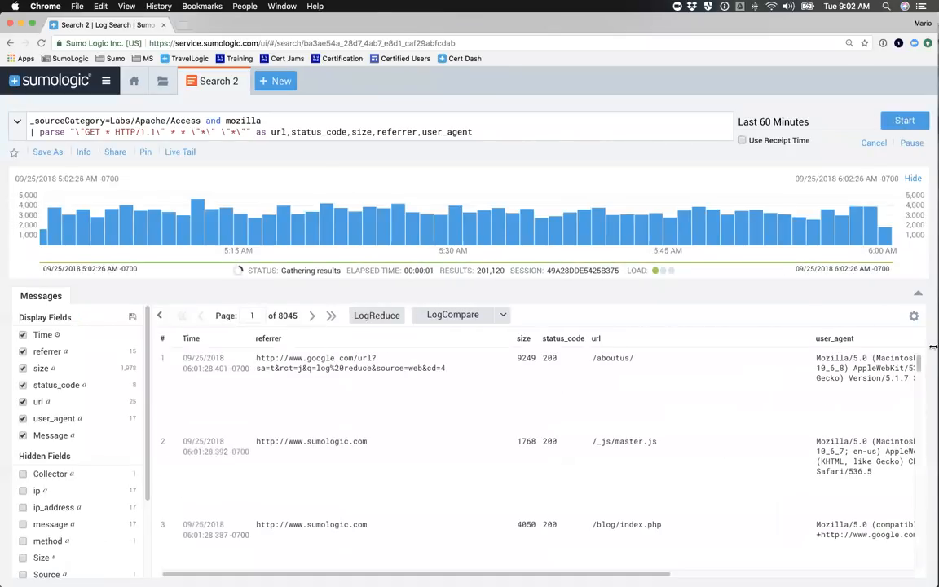
scroll(706, 415, "right", 5)
scroll(706, 415, "right", 5)
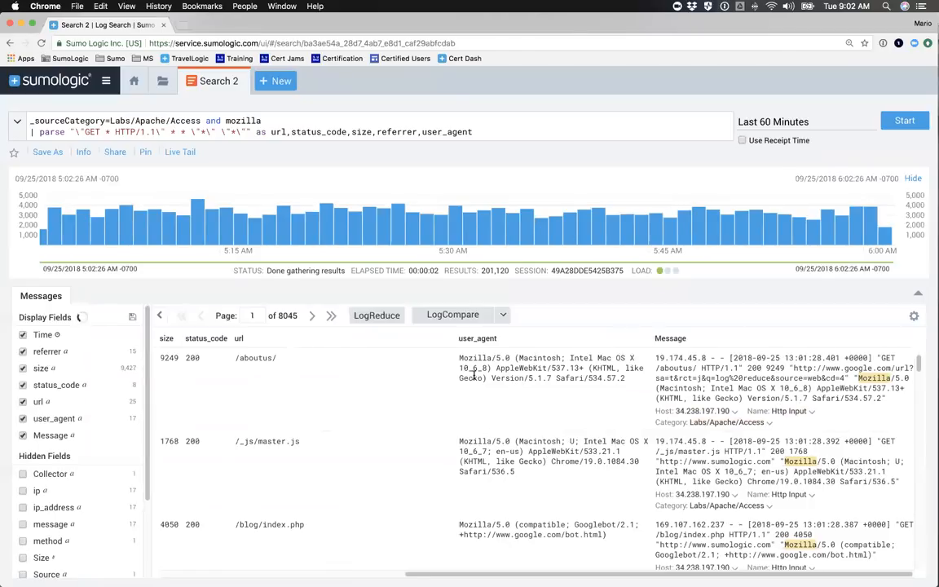
Add a line to the query that counts messages by status_code and run it
scroll(467, 375, "left", 10)
scroll(491, 370, "left", 1)
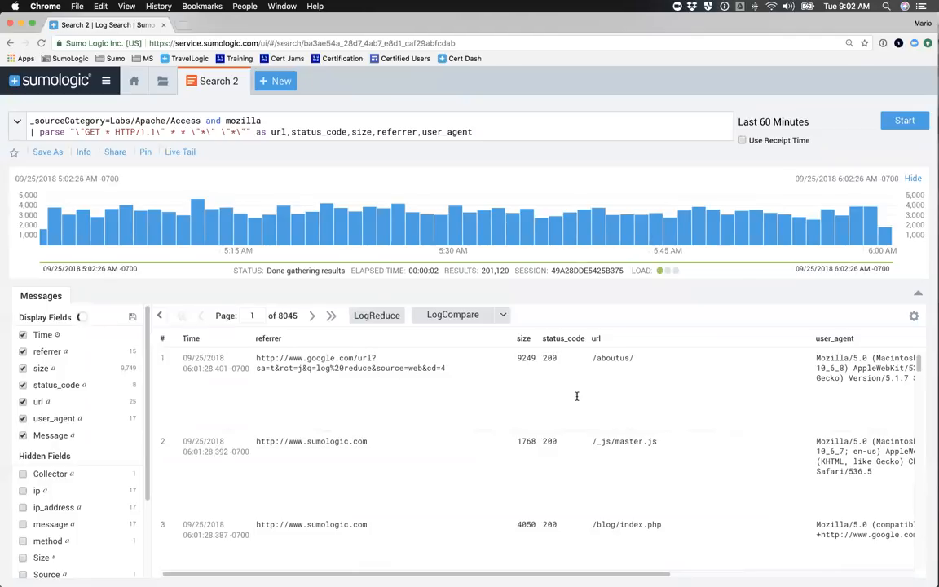
scroll(575, 394, "right", 10)
scroll(559, 394, "left", 10)
left_click(507, 132)
key("shift+Return")
type("| ")
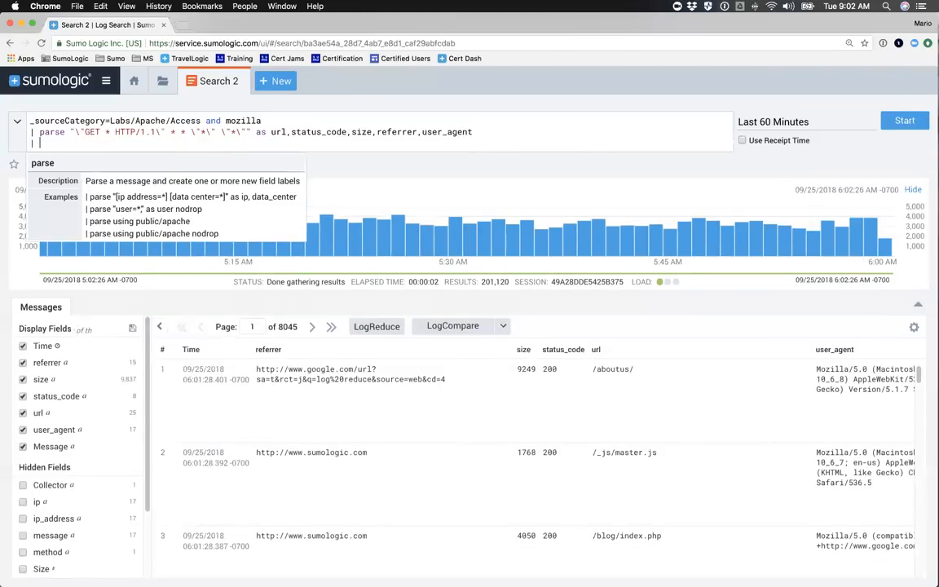
type("count by ")
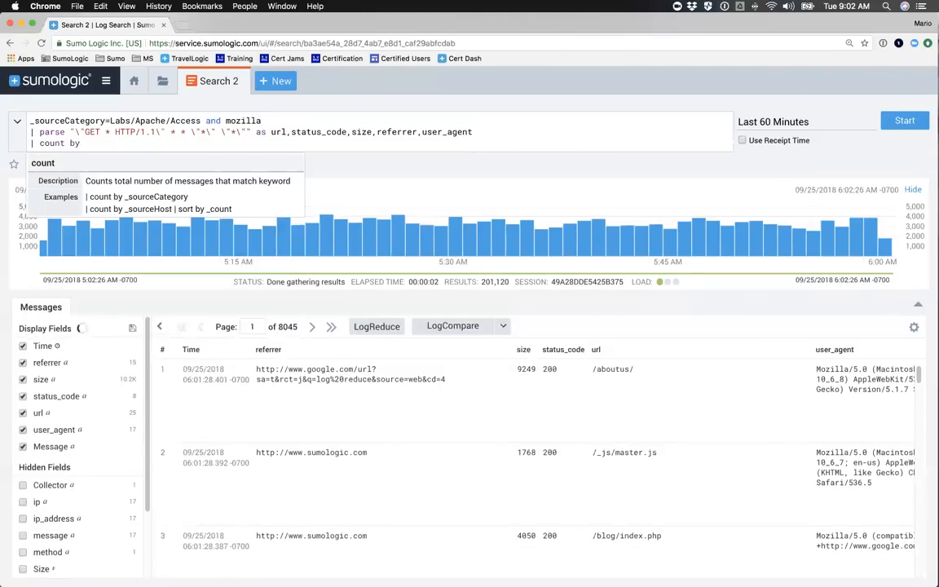
type("status_code")
key("Return")
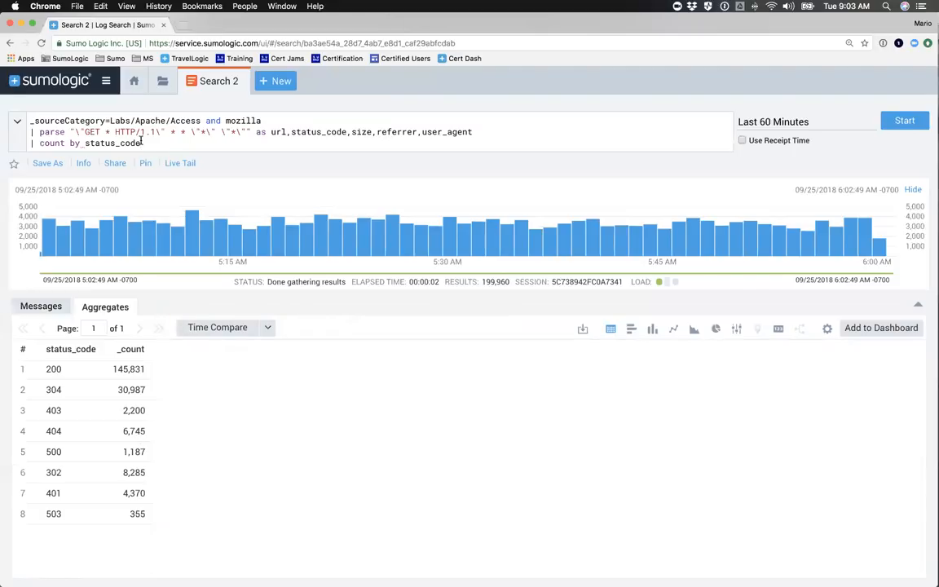
Remove the count by status_code line from the query and rerun the search
left_click_drag(141, 142, 20, 148)
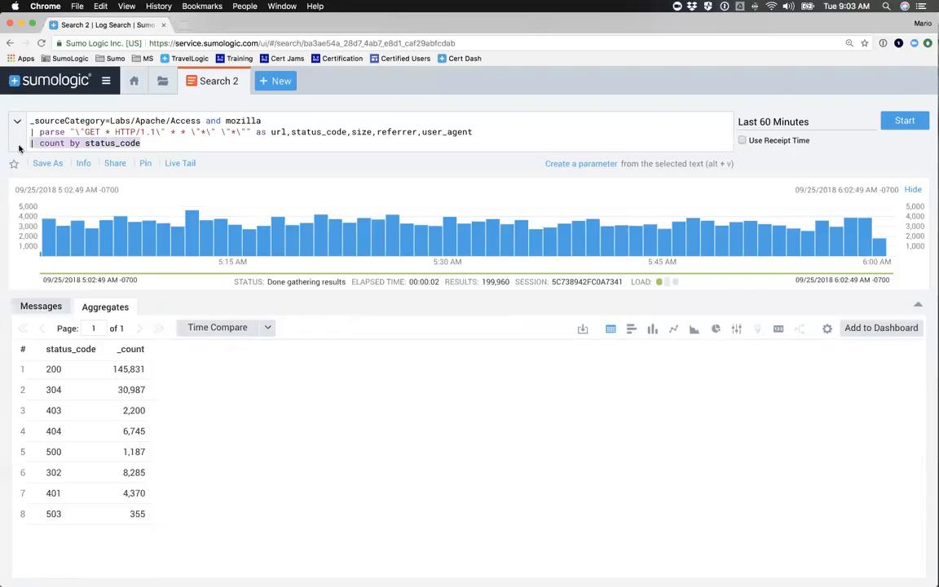
key("BackSpace")
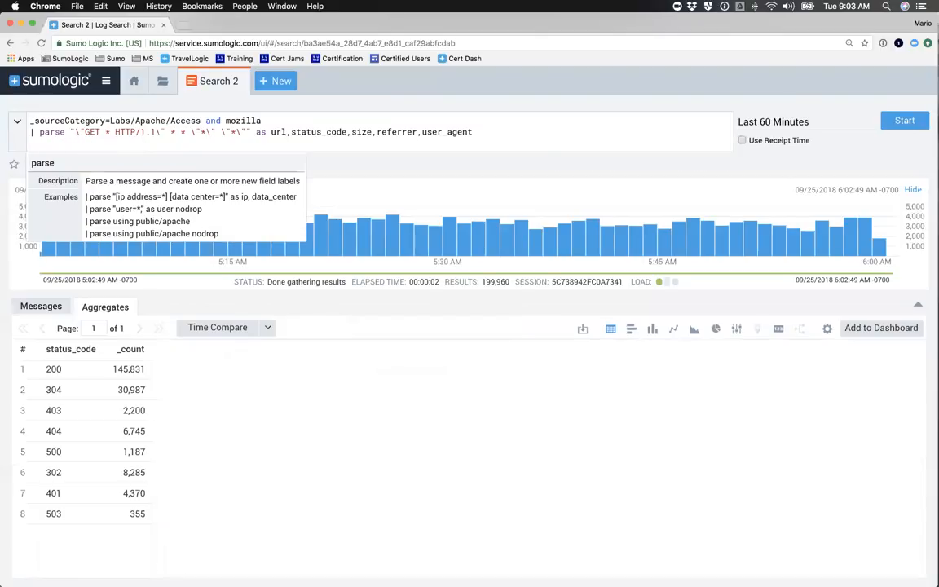
key("BackSpace")
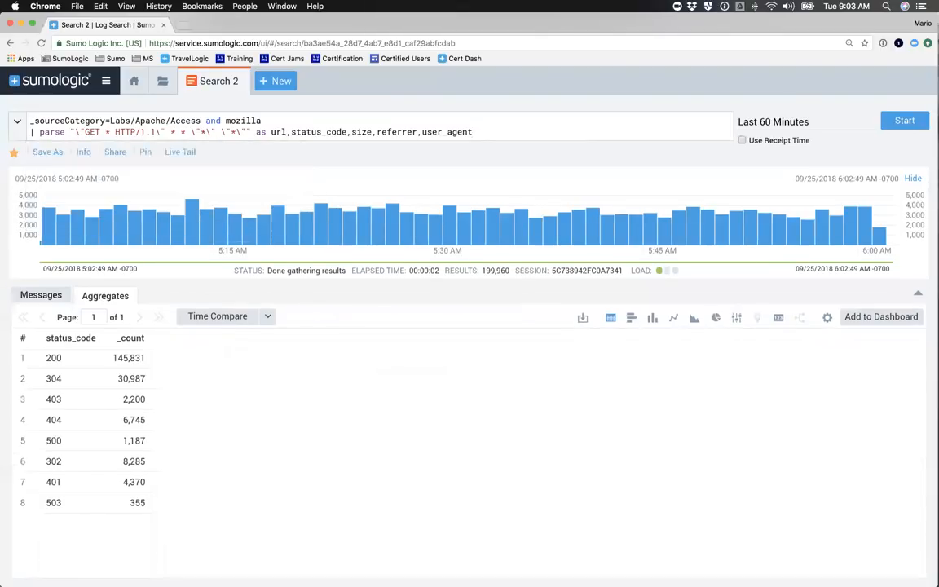
key("Return")
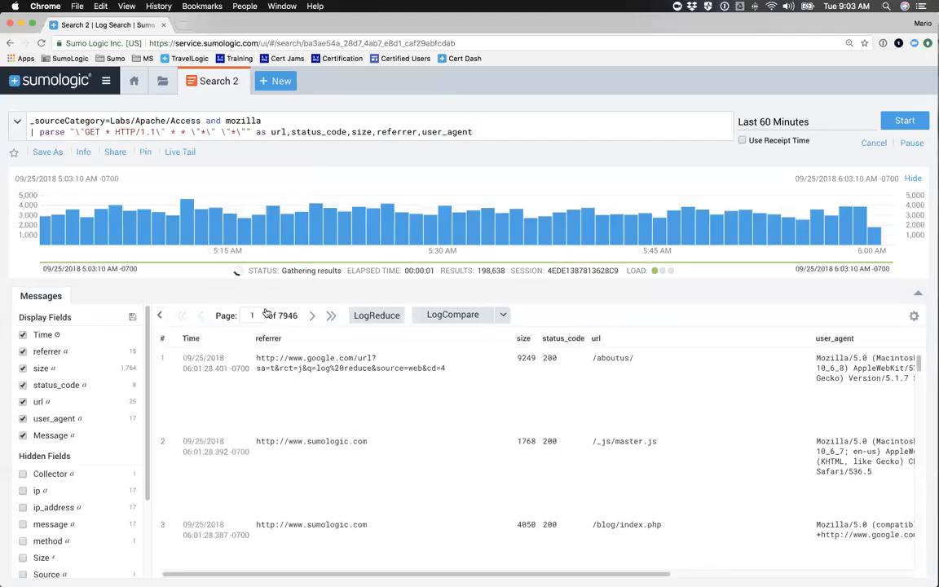
scroll(489, 432, "right", 5)
scroll(482, 430, "left", 5)
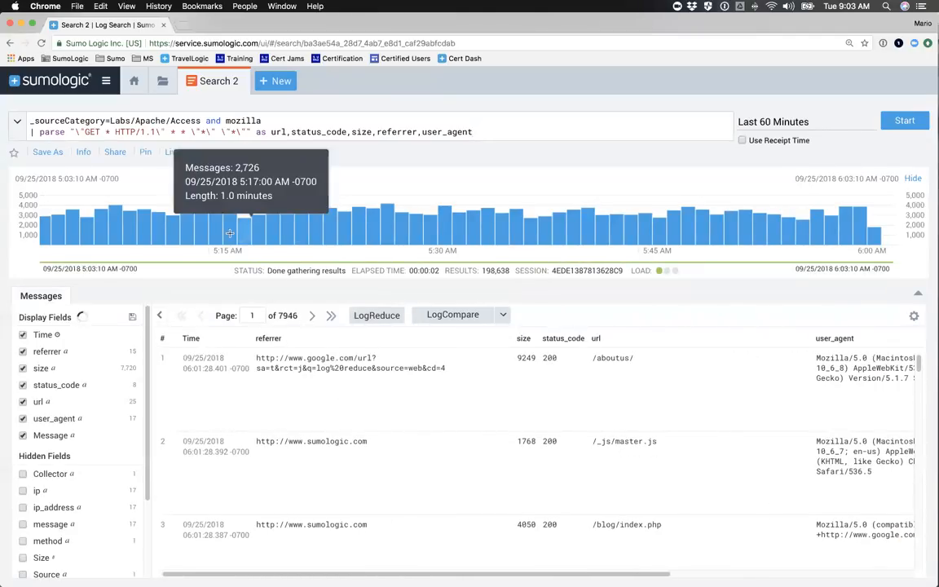
Open the product documentation from the Learn section of the home page
left_click(160, 84)
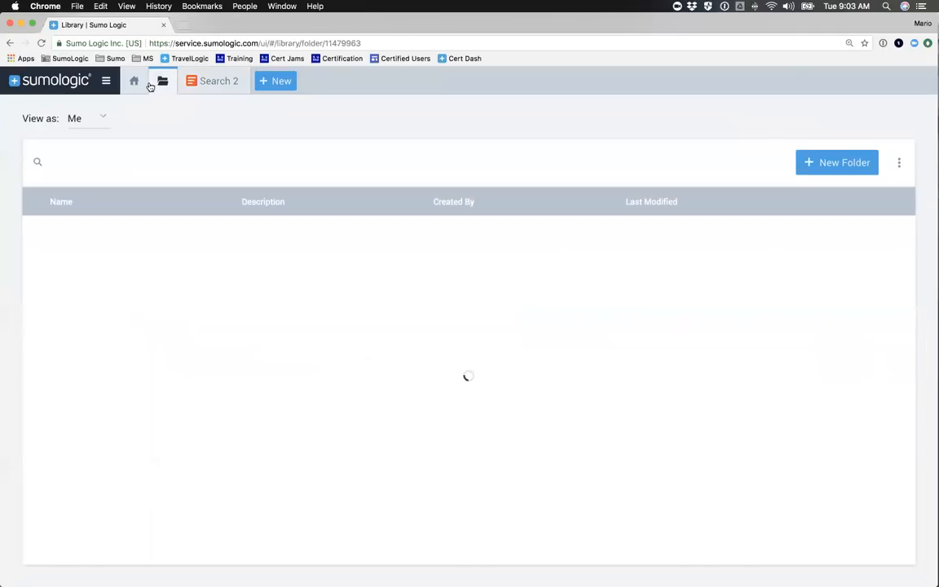
left_click(135, 84)
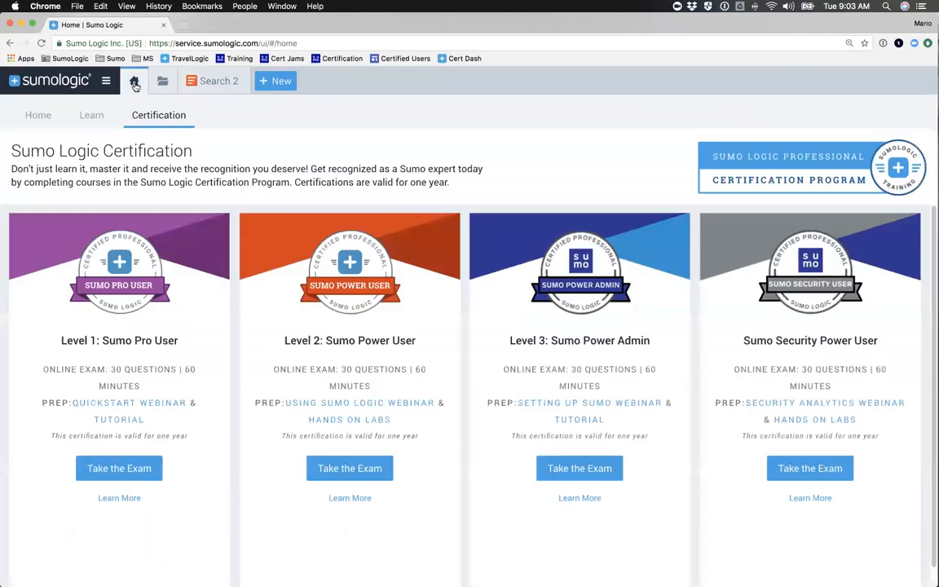
left_click(97, 120)
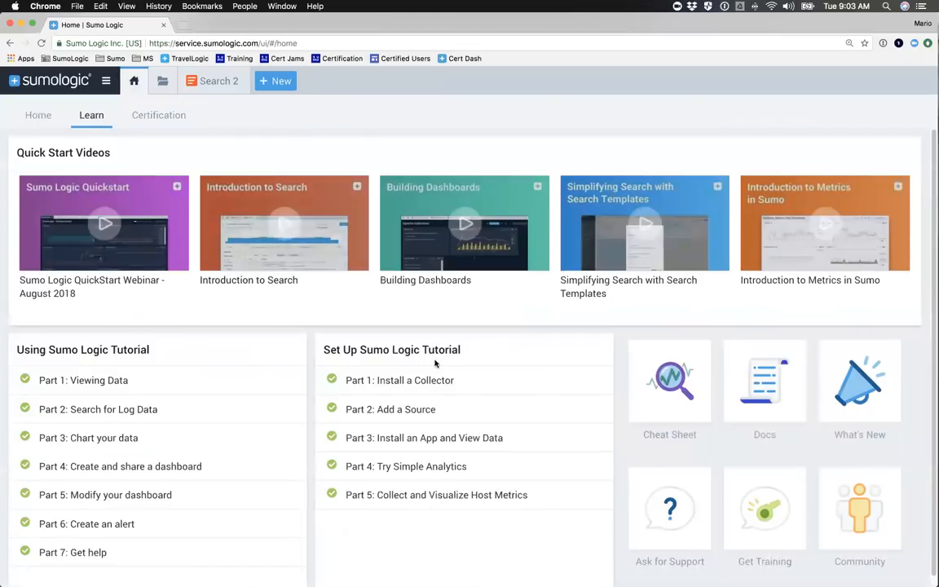
left_click(765, 379)
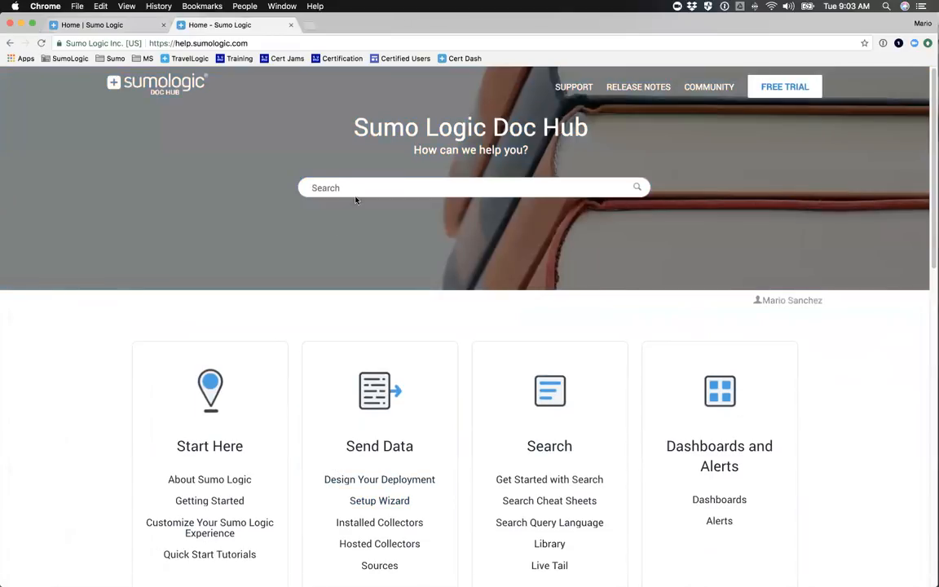
Search the documentation for parse operators and open the Parse Operators article
left_click(358, 188)
key("Down")
key("Return")
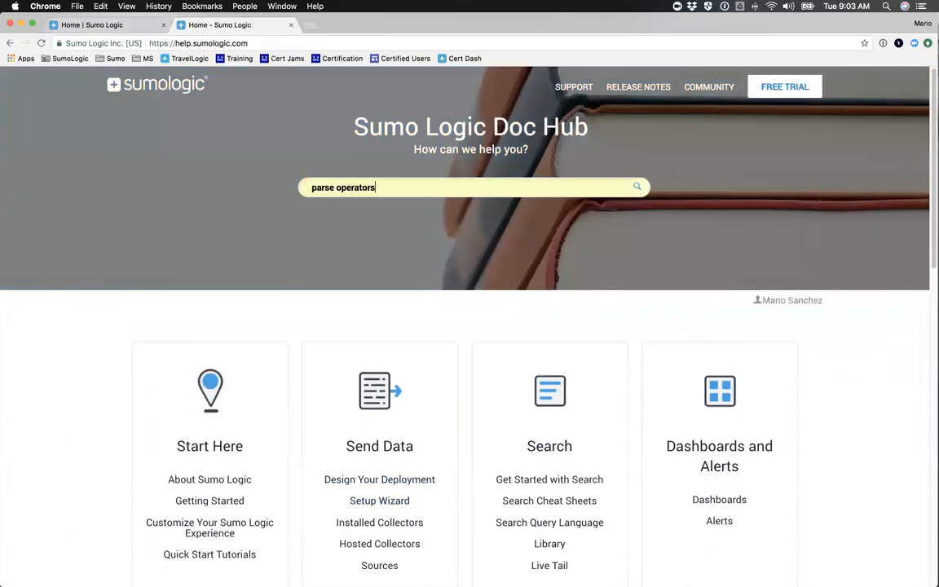
key("Return")
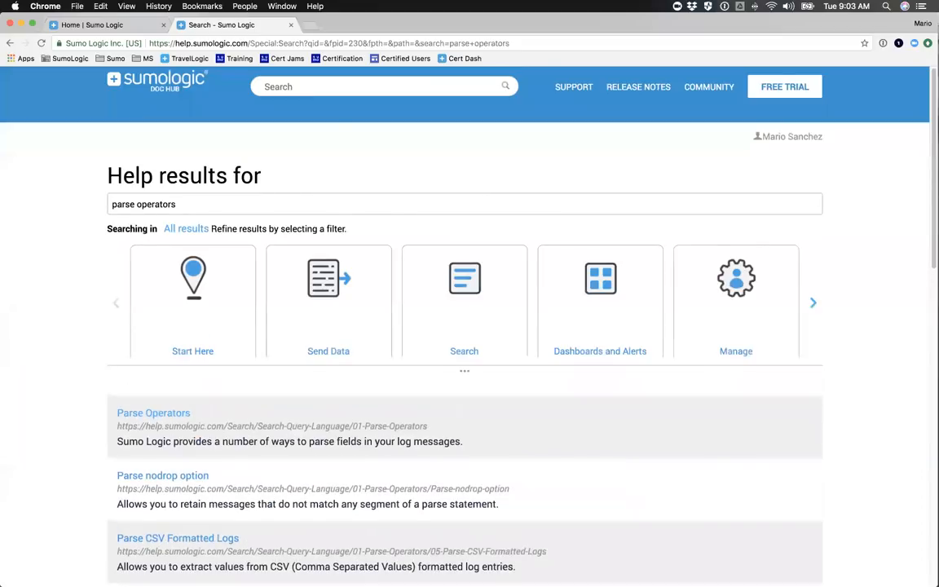
left_click(164, 418)
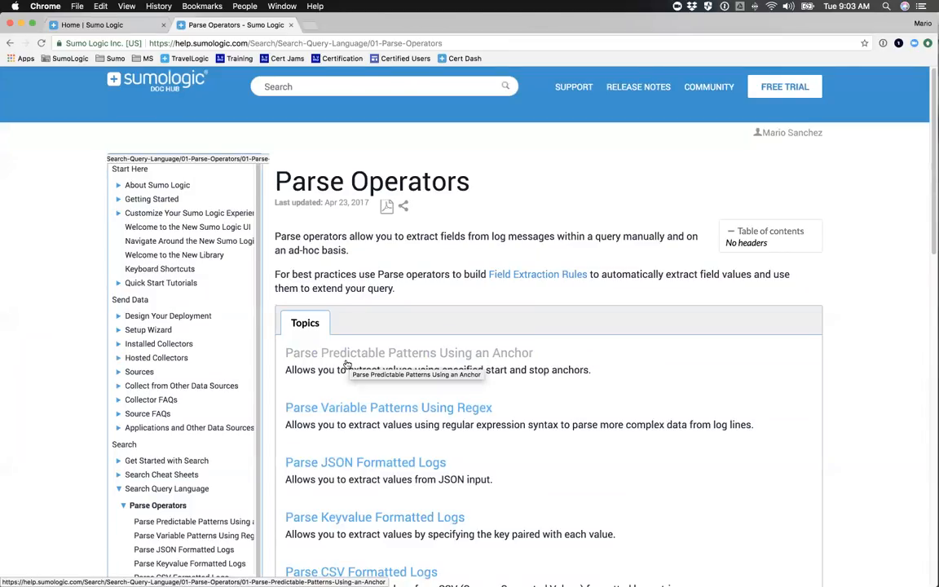
Open the Parse Variable Patterns Using Regex topic and copy its example parse regex expression for an IP address
left_click(388, 416)
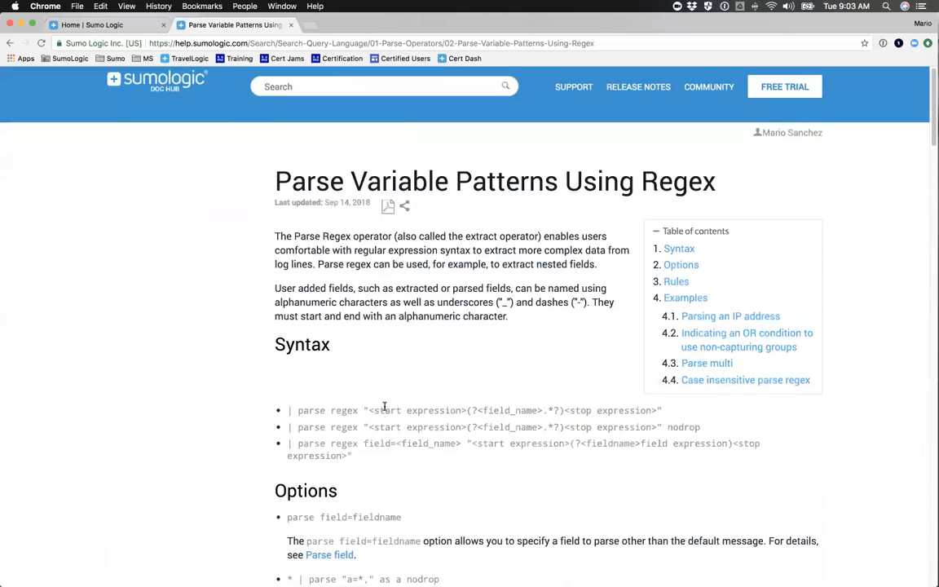
scroll(387, 379, "down", 1)
double_click(677, 169)
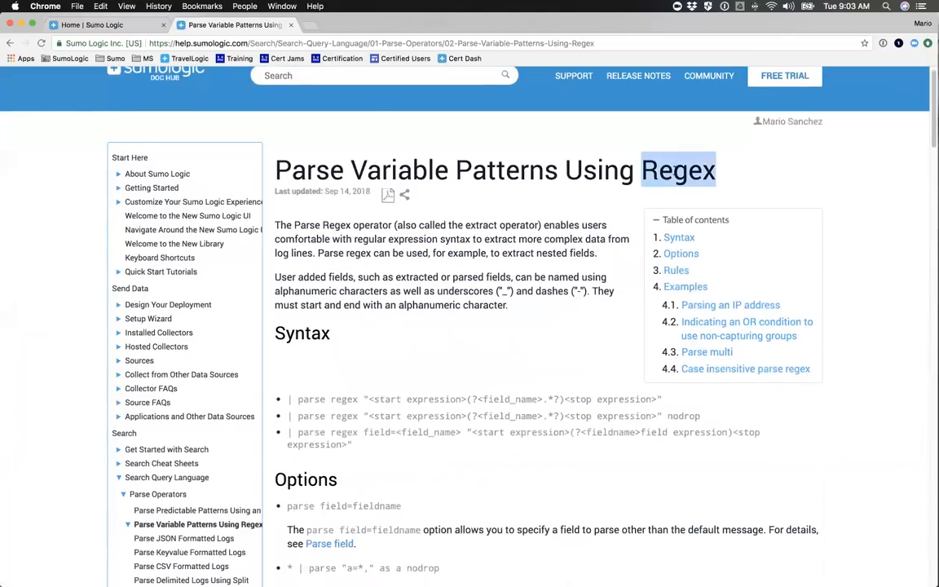
scroll(437, 401, "down", 10)
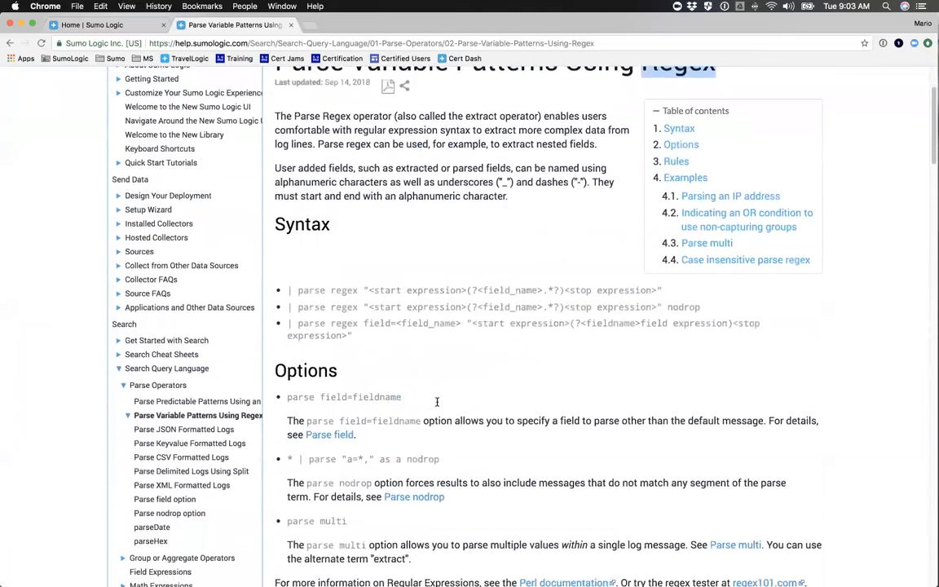
scroll(437, 401, "down", 18)
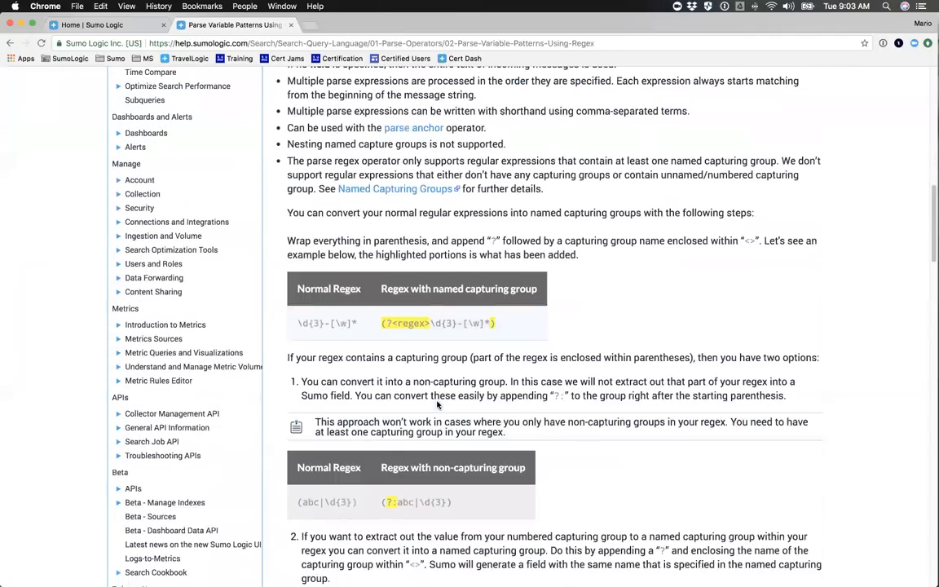
scroll(437, 403, "down", 2)
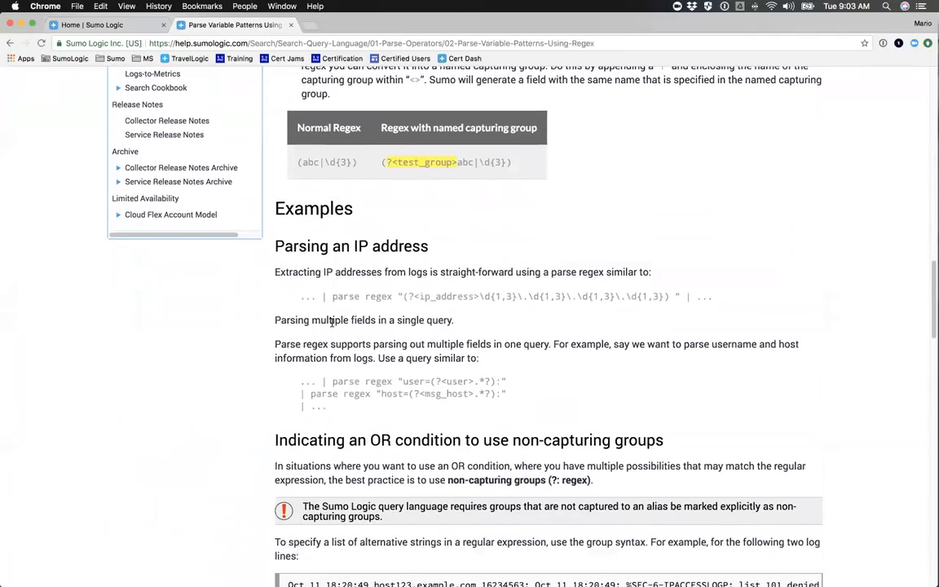
left_click_drag(323, 296, 685, 297)
key("super+c")
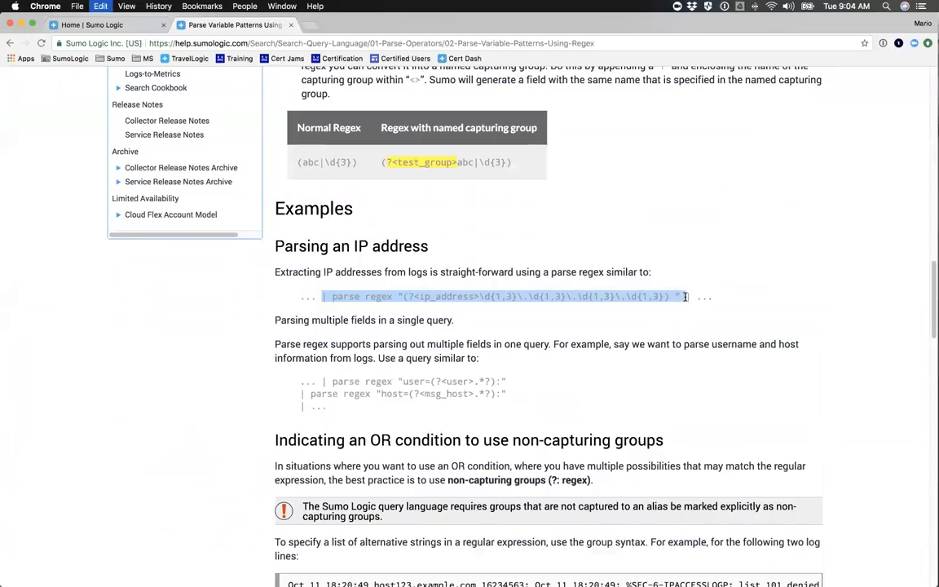
left_click(352, 282)
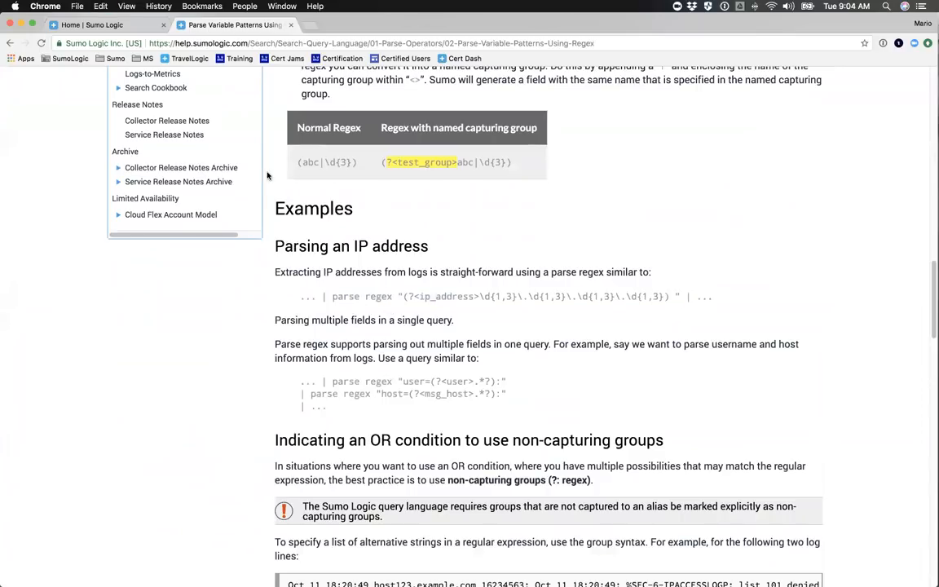
Return to Search 2, append the copied ip_address parse regex as a new query line, and run the search
left_click(88, 24)
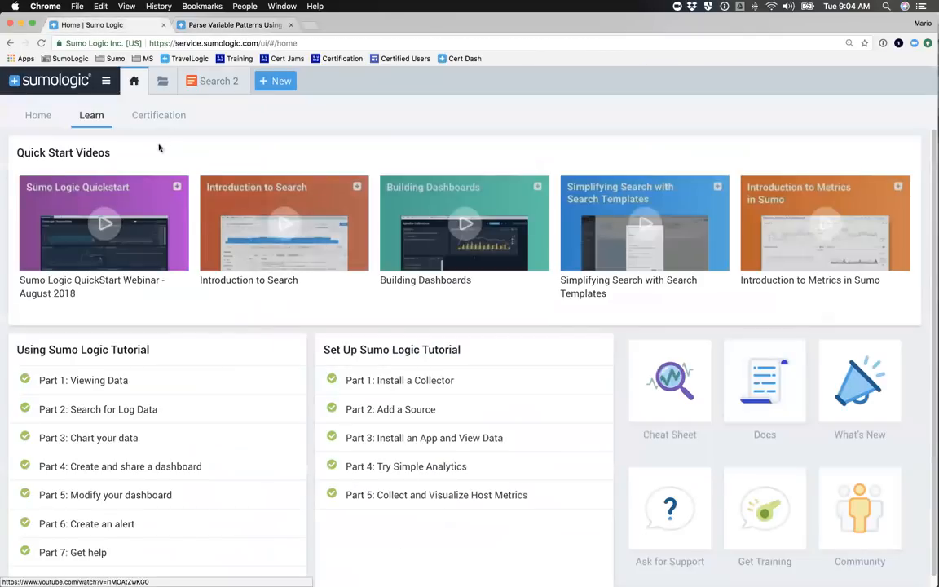
left_click(189, 81)
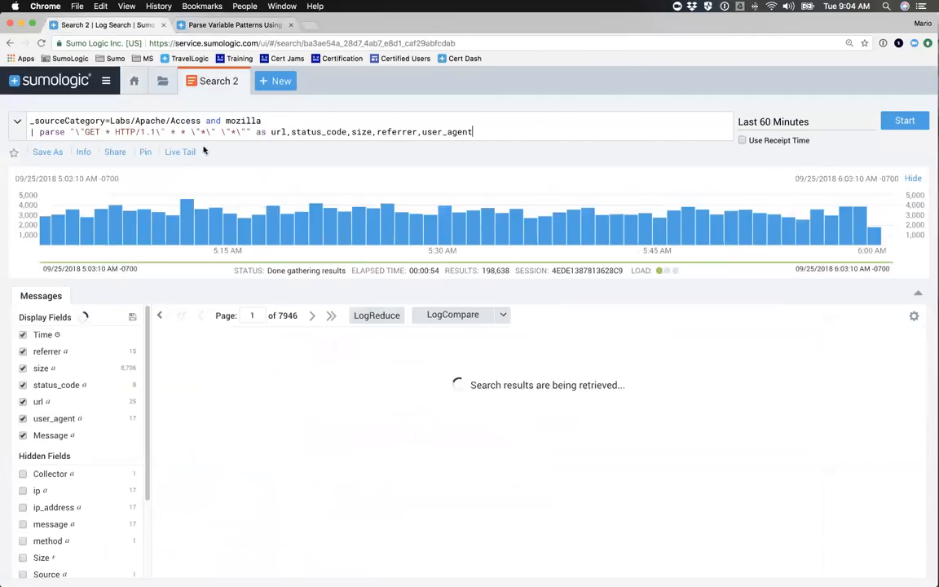
left_click(466, 144)
key("Return")
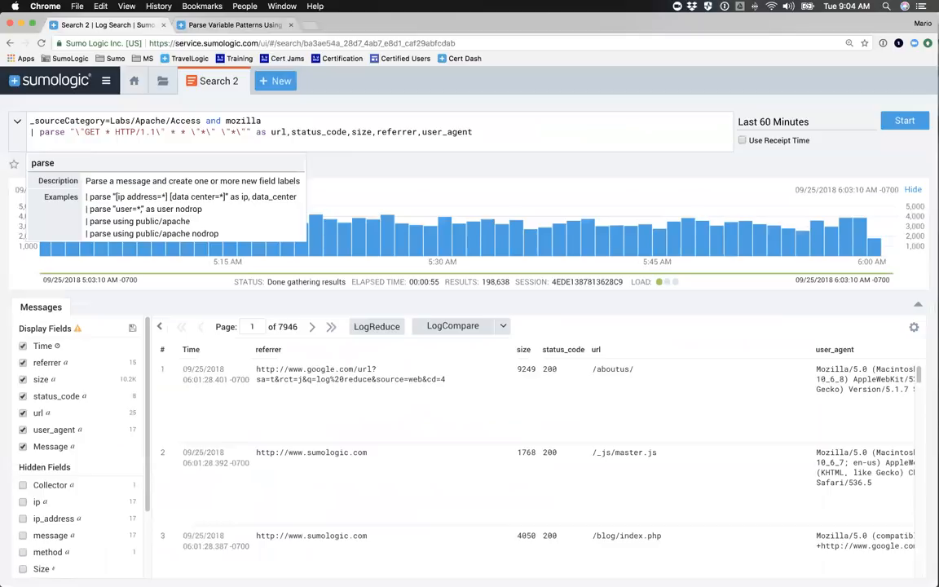
key("super+v")
key("Return")
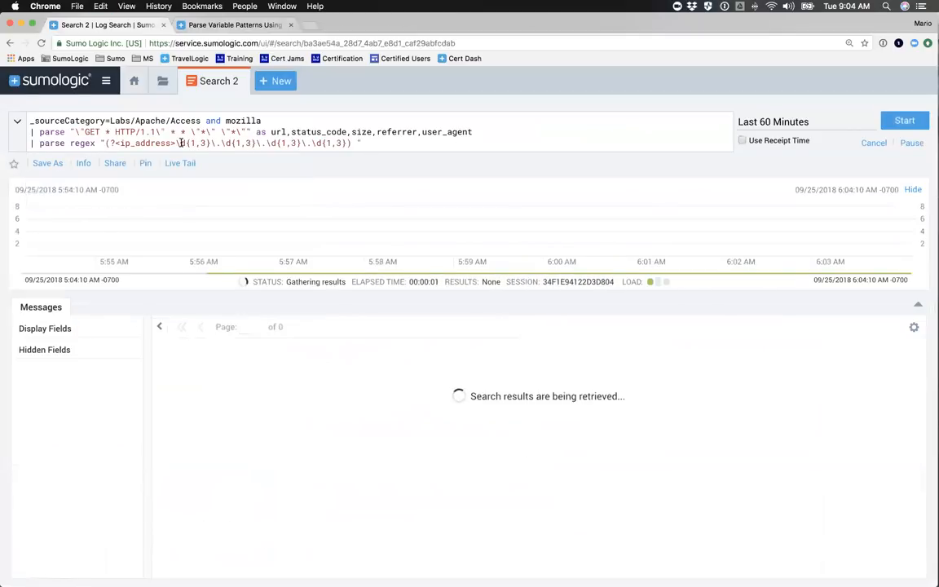
Examine the digit pattern and the ip_address field name in the parse regex line
left_click_drag(180, 142, 348, 142)
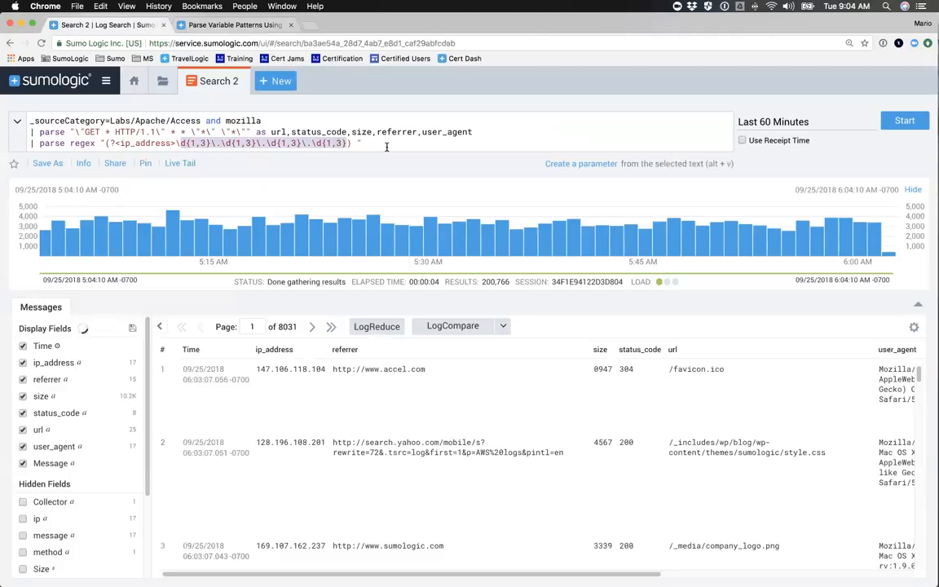
left_click(180, 144)
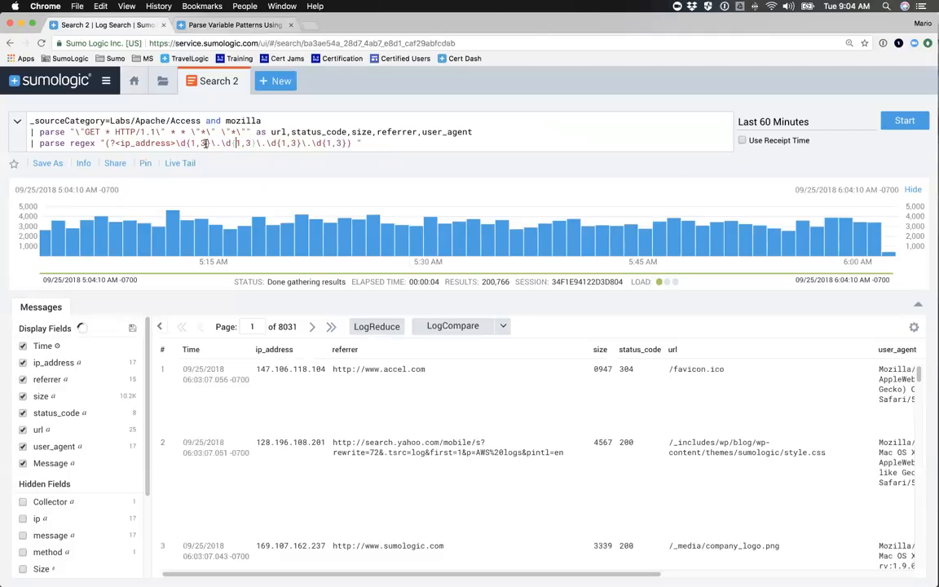
left_click(345, 144, "shift")
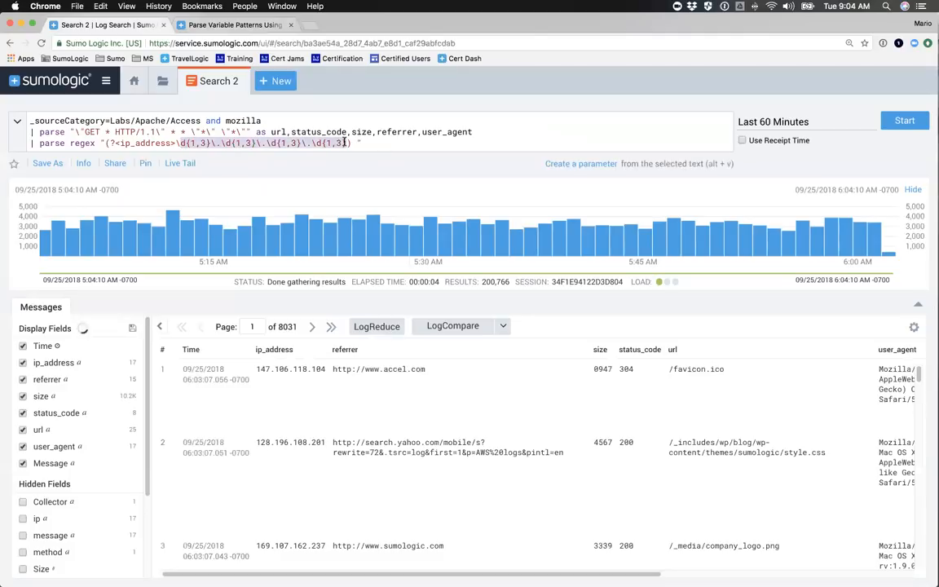
double_click(137, 143)
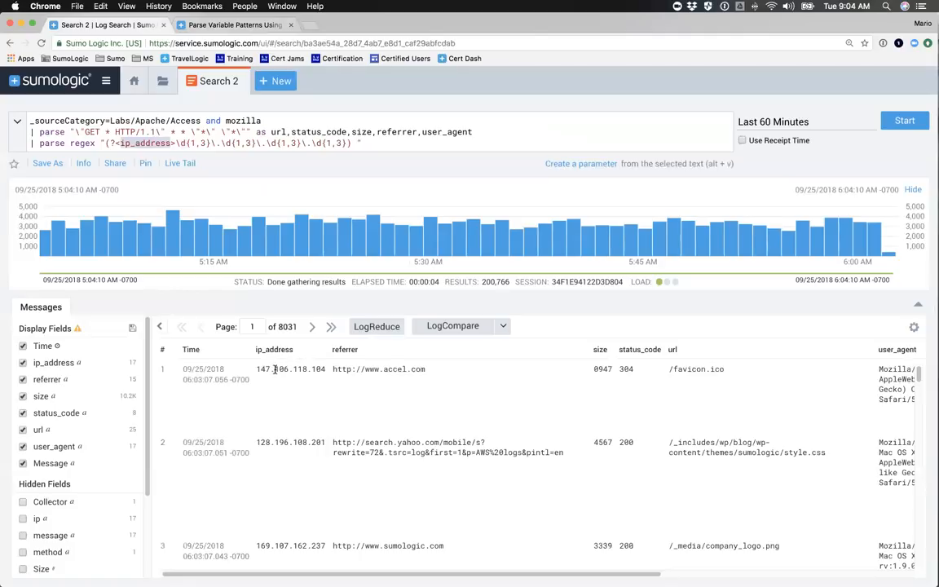
Append a line averaging size by ip_address to the query and run the search
left_click(384, 142)
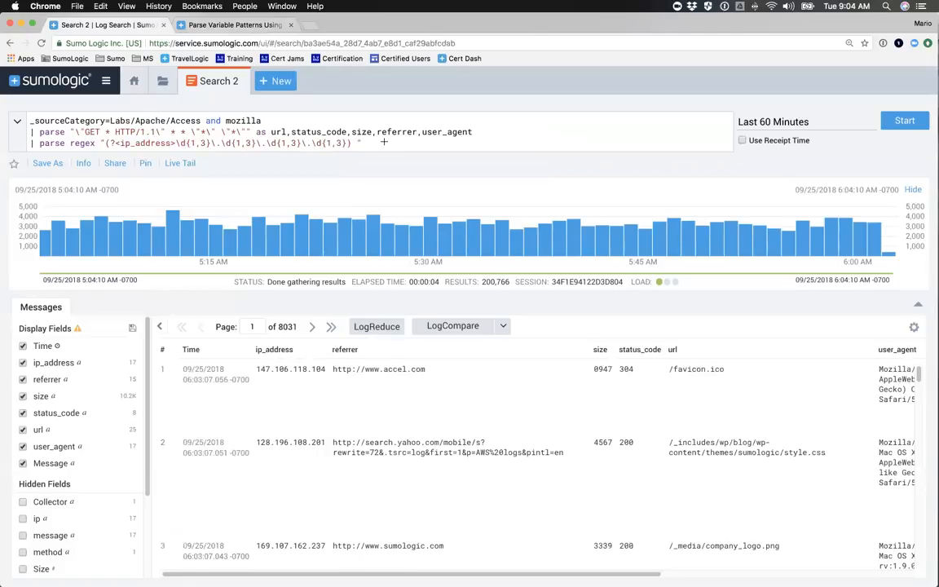
key("shift+Return")
type("| ")
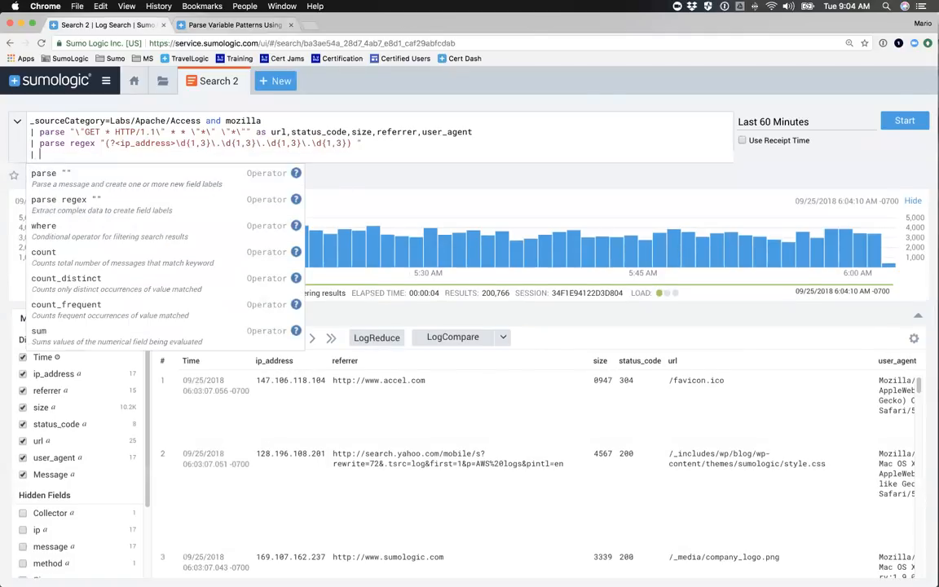
type("avg")
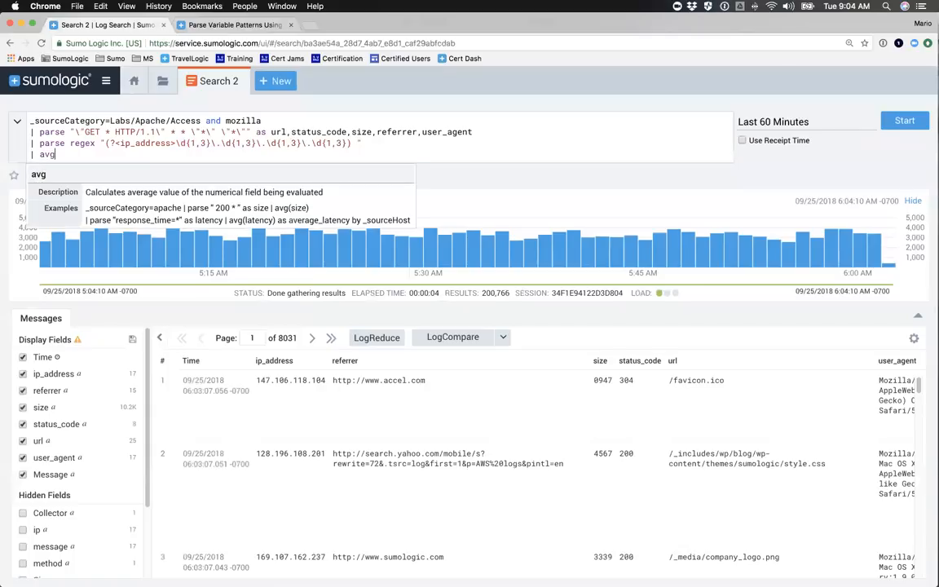
type("(size) by ip_addre")
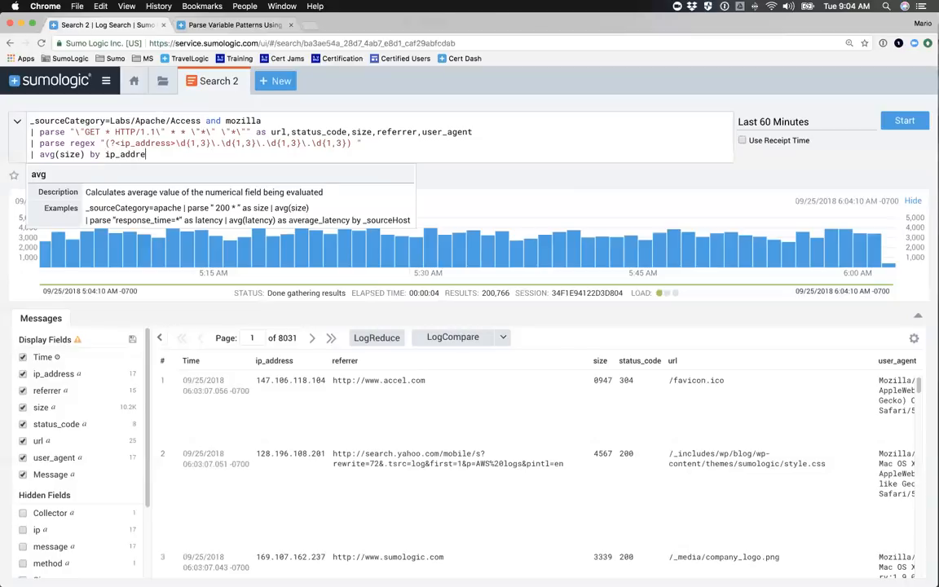
type("ss")
key("Return")
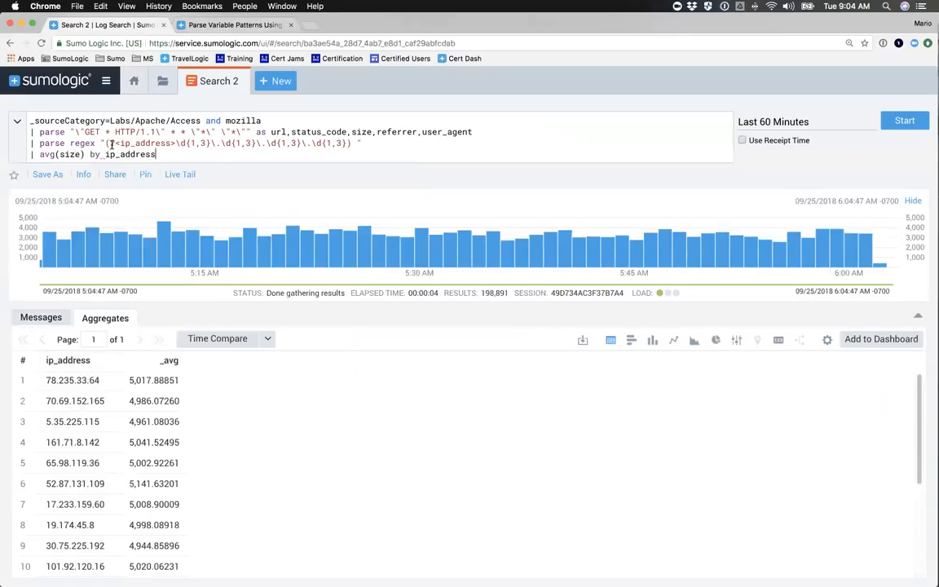
Examine the parse, parse regex and avg(size) by ip_address lines of the query
left_click_drag(32, 132, 374, 139)
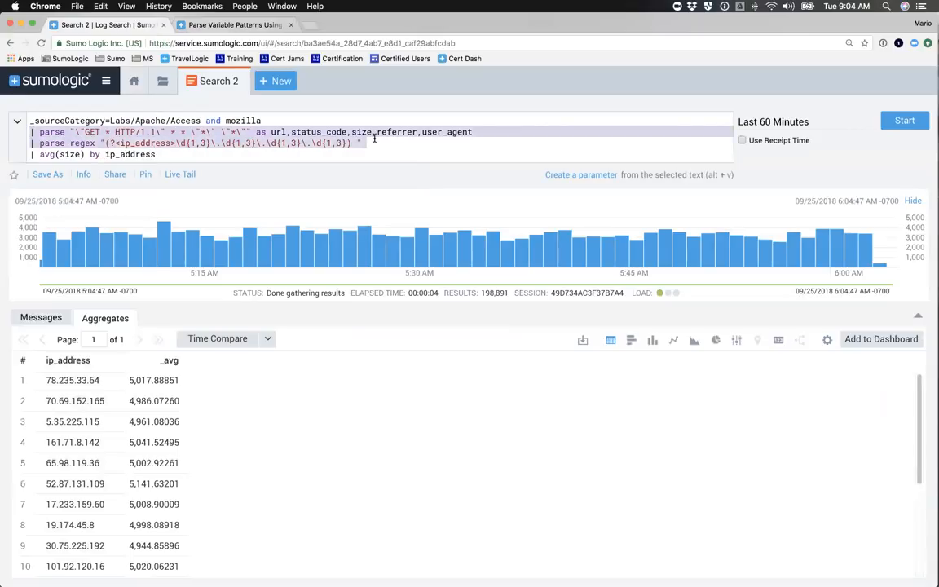
left_click(242, 140)
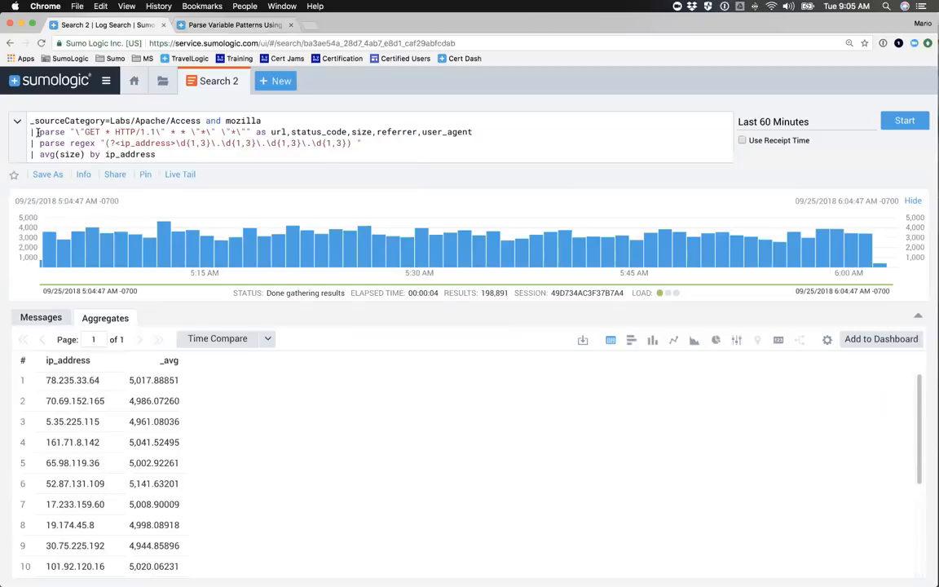
left_click_drag(35, 143, 109, 144)
left_click(39, 154)
left_click_drag(40, 154, 163, 152)
left_click(98, 153)
Go back to the Parse Operators article in the documentation and review its list of parsing topics
left_click(231, 25)
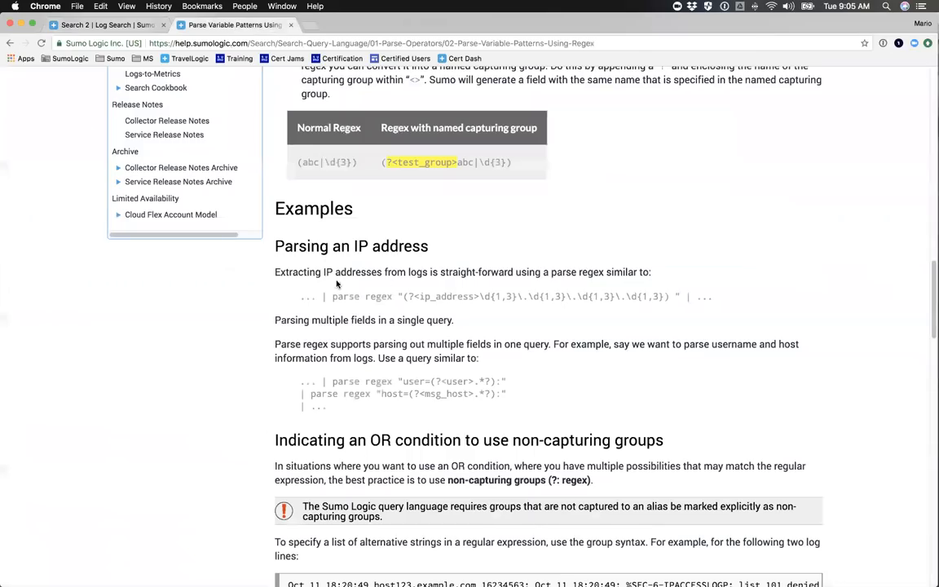
scroll(336, 283, "up", 15)
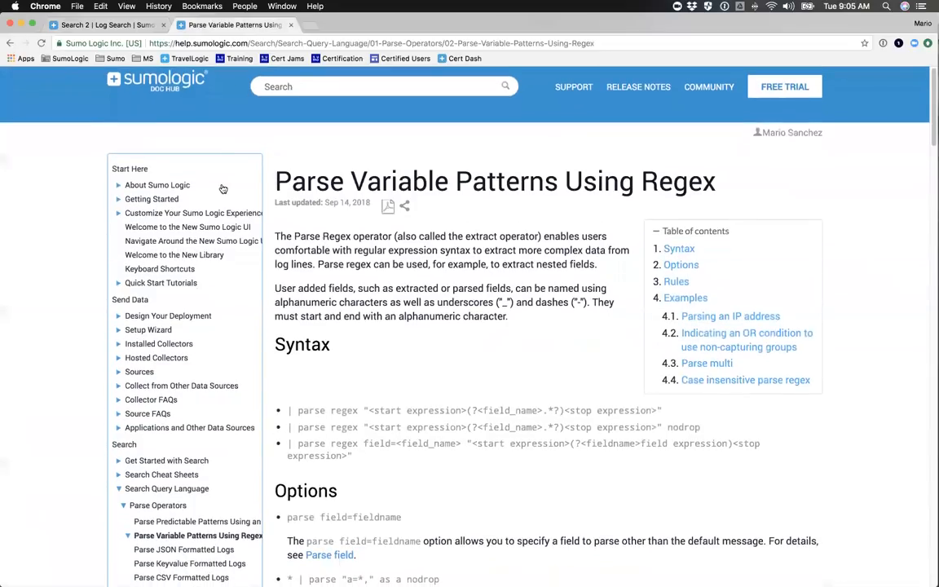
left_click(7, 44)
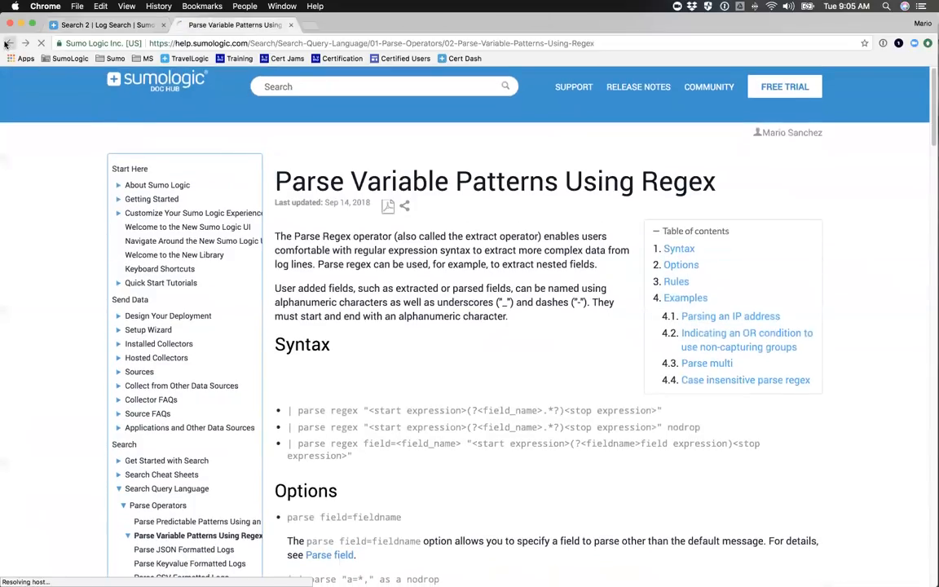
scroll(332, 287, "down", 5)
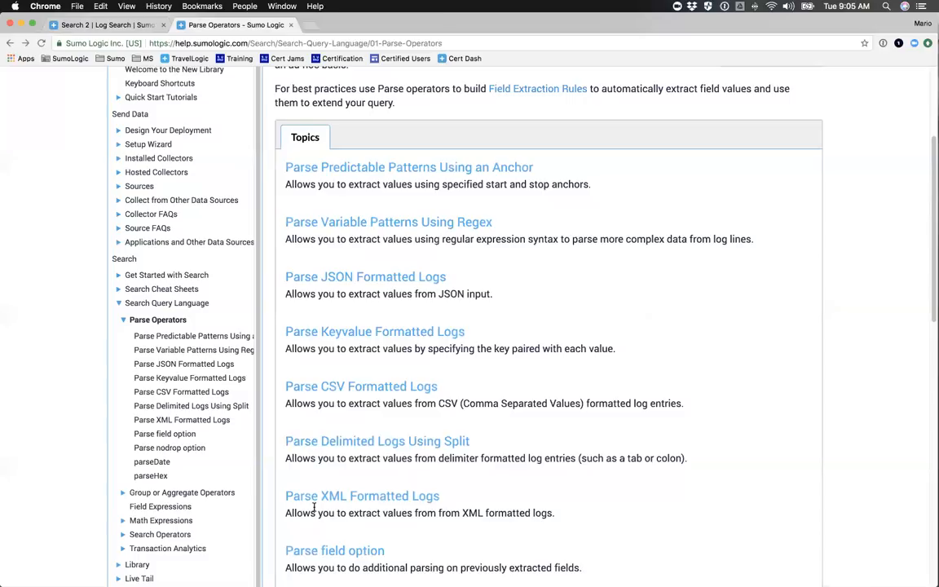
scroll(322, 350, "up", 5)
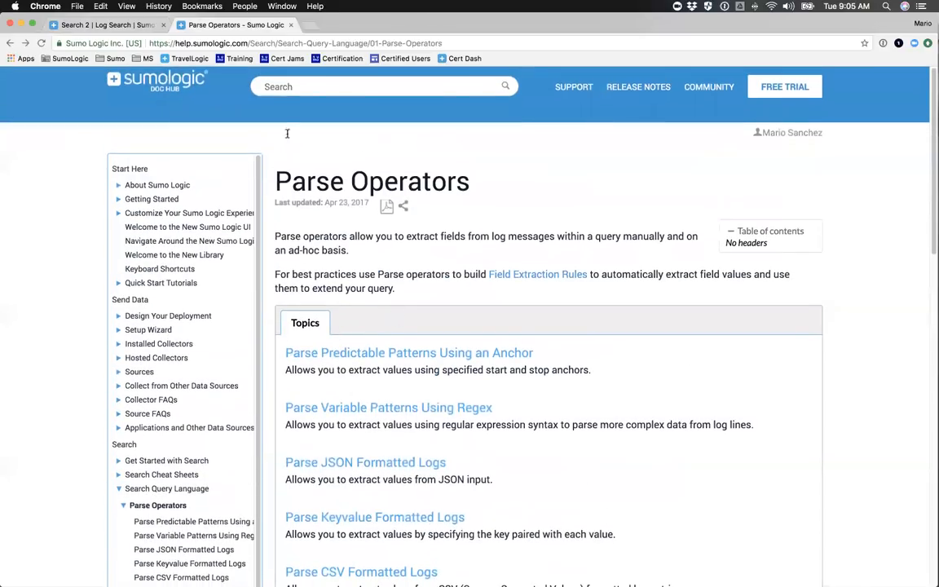
Compare the two parse lines in Search 2 with the Field Extraction Rules best practice in the Parse Operators article
left_click(99, 25)
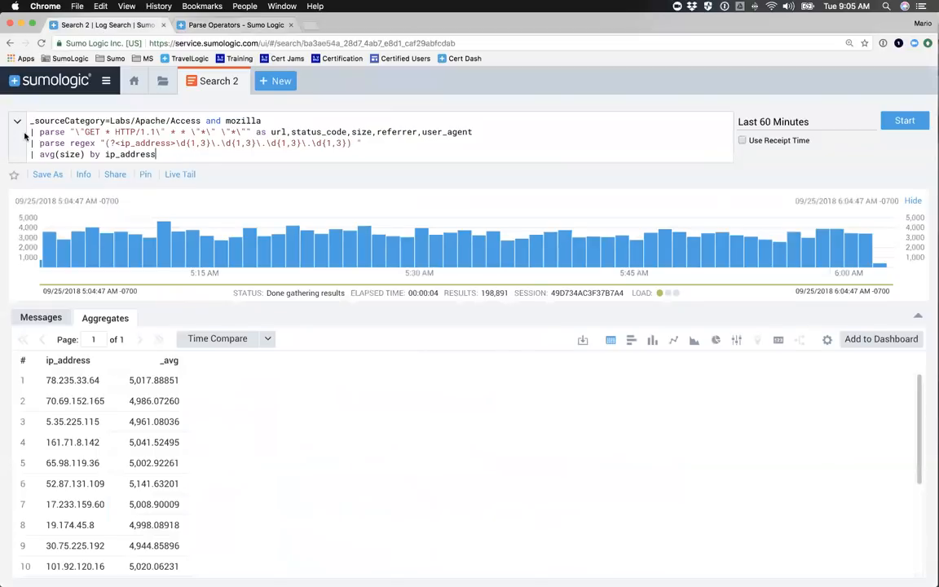
left_click_drag(28, 131, 369, 142)
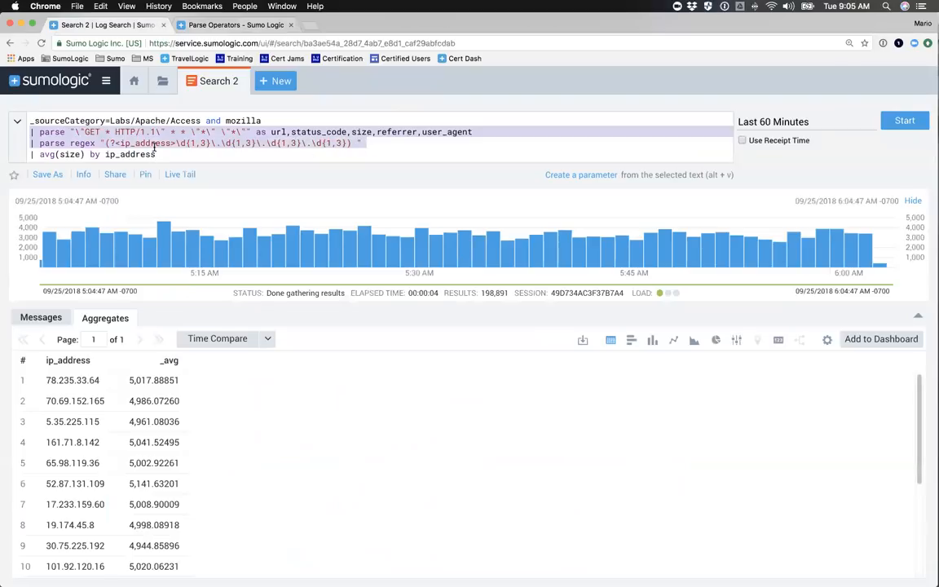
left_click(218, 27)
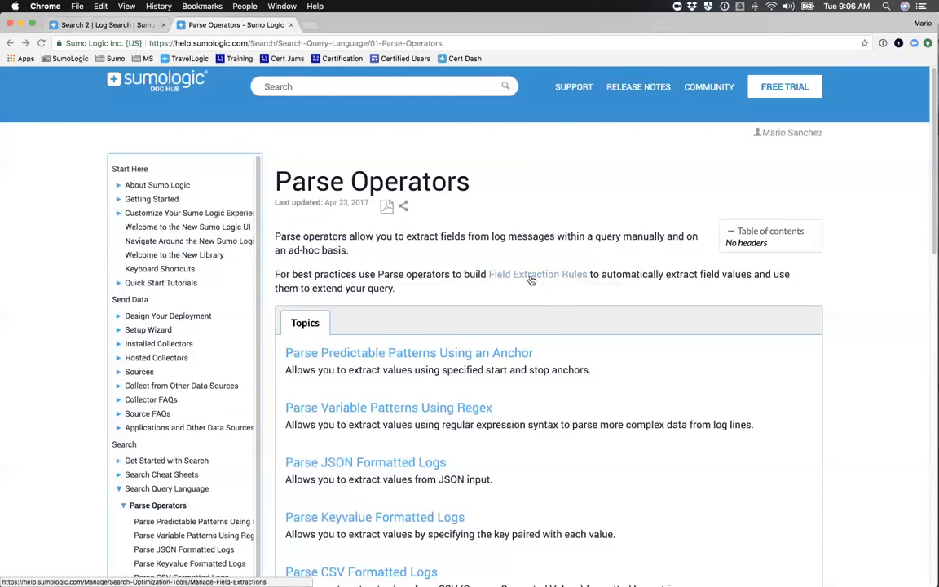
left_click(100, 24)
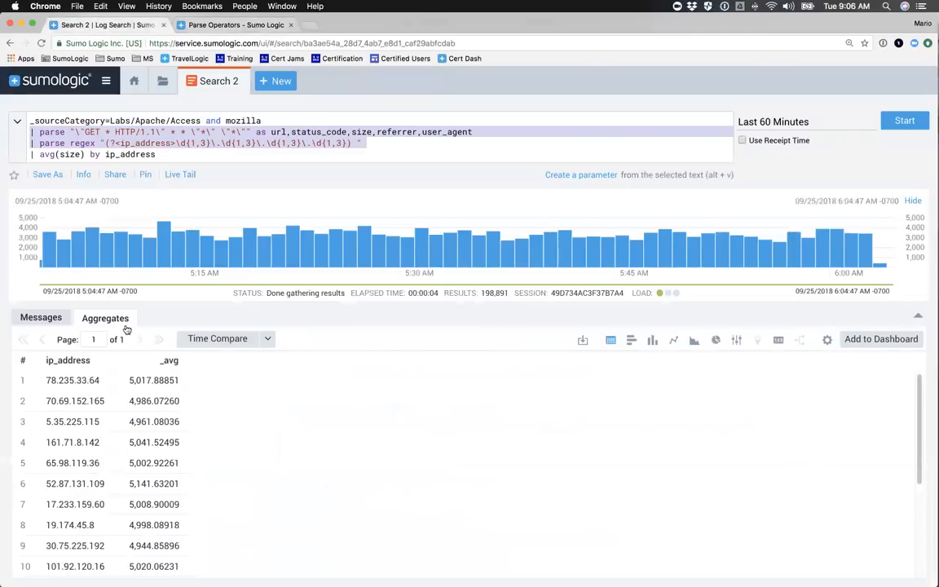
Go to the Field Extraction Rules settings and open the Apache Access Rule with scope _sourceCategory=*/Apache/Access for editing
left_click(106, 79)
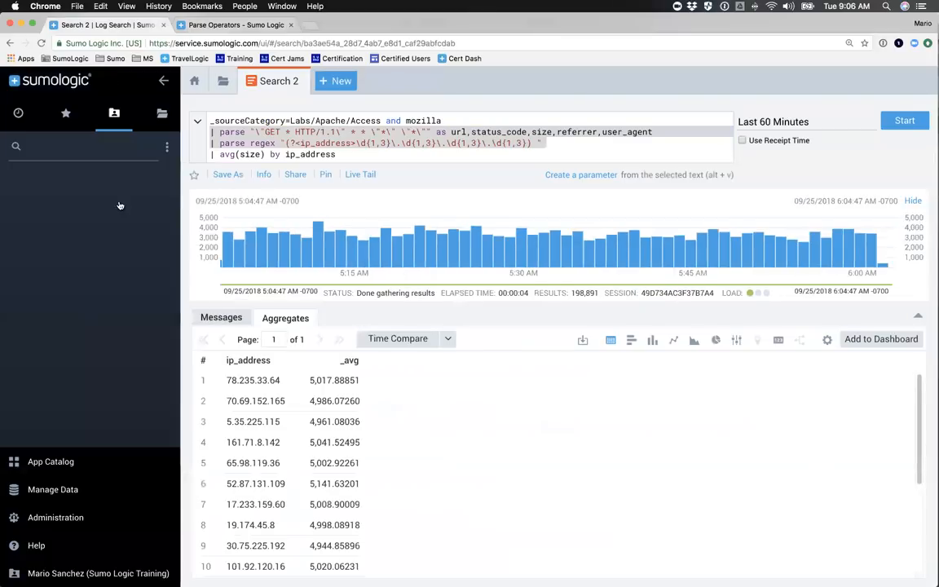
left_click(47, 493)
left_click(41, 457)
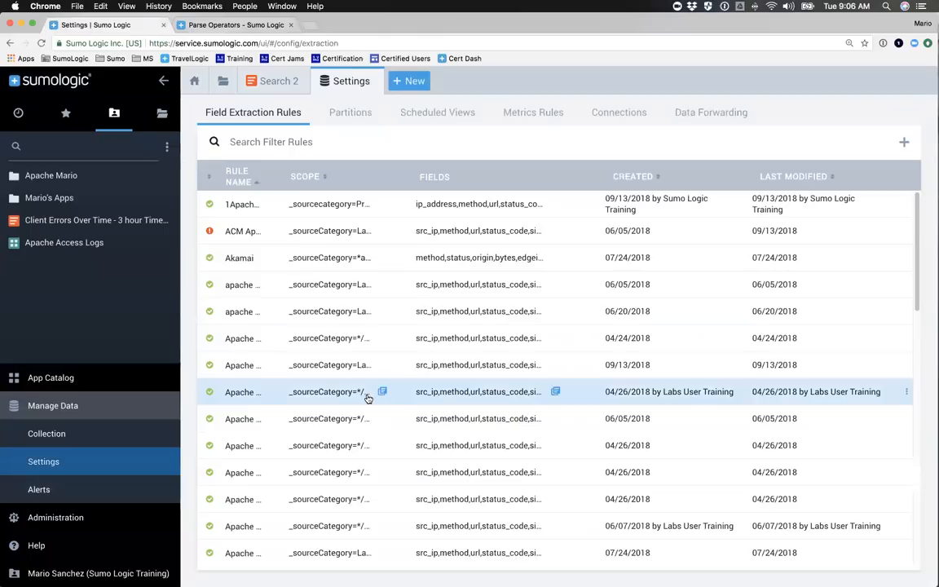
scroll(367, 399, "down", 1)
scroll(371, 399, "down", 1)
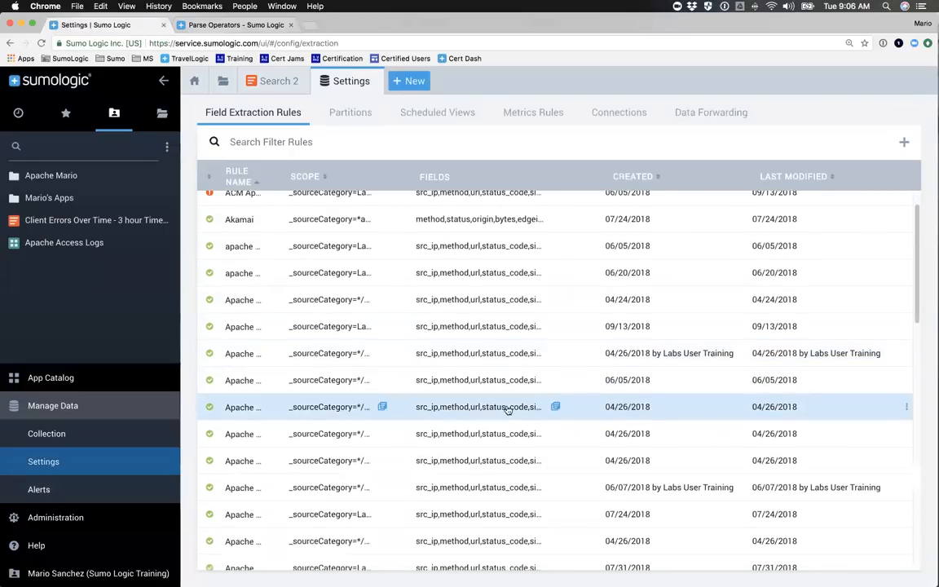
left_click(909, 408)
left_click(848, 379)
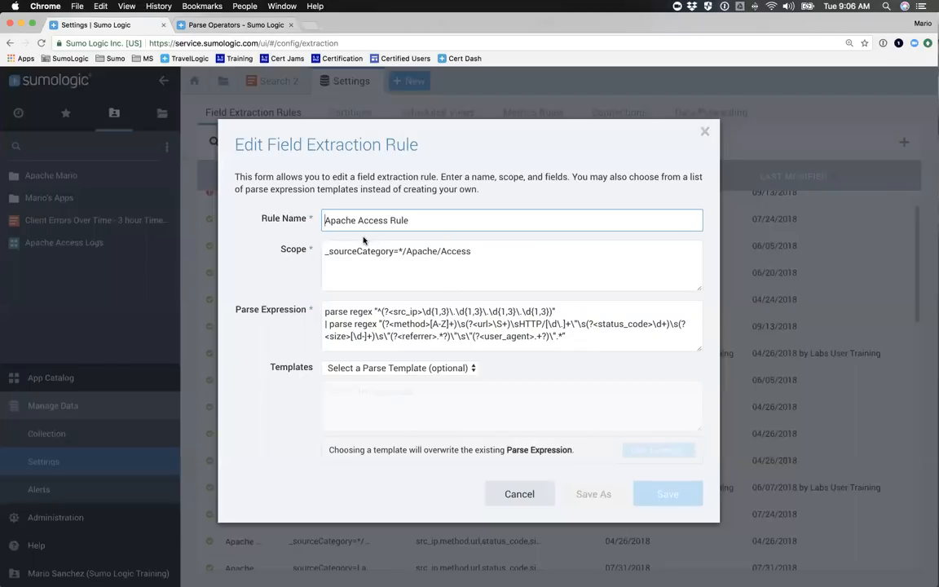
Examine the name, scope and parse expression of the Apache Access Rule, and close it without saving
left_click_drag(326, 221, 413, 220)
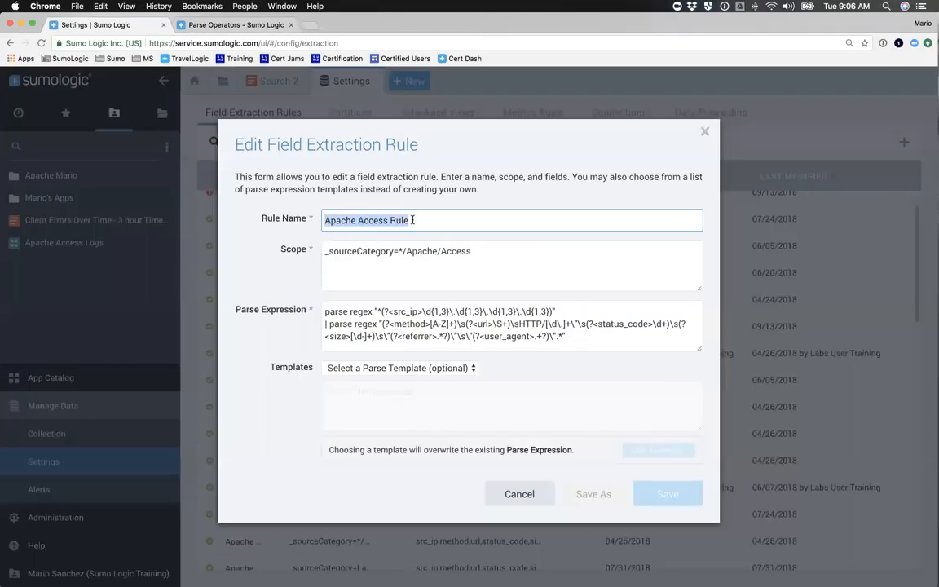
left_click_drag(323, 252, 388, 252)
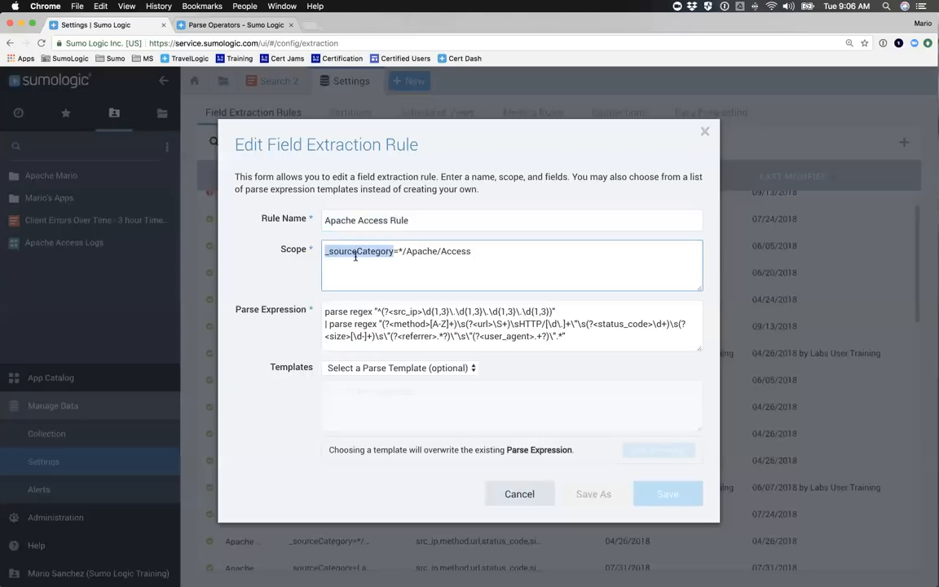
left_click_drag(399, 251, 474, 251)
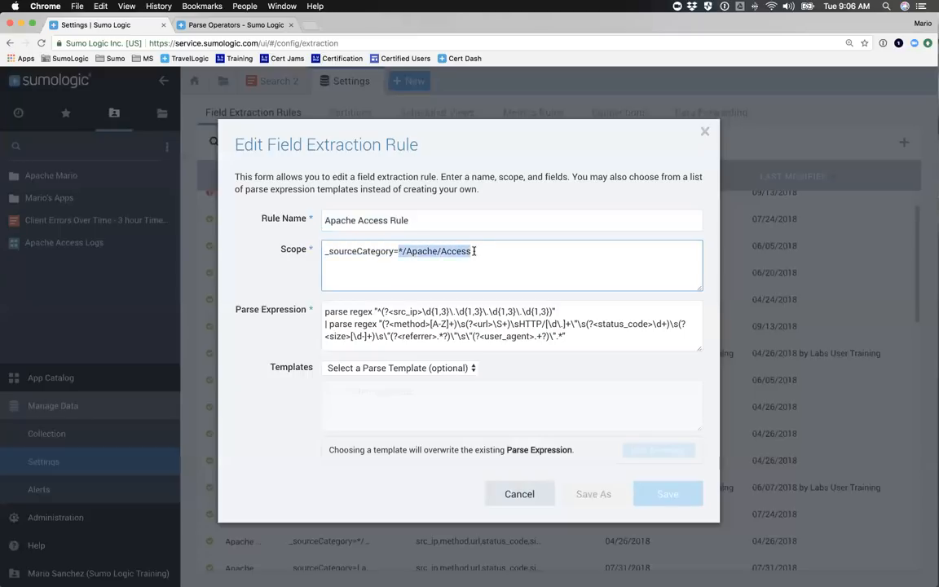
left_click(429, 252)
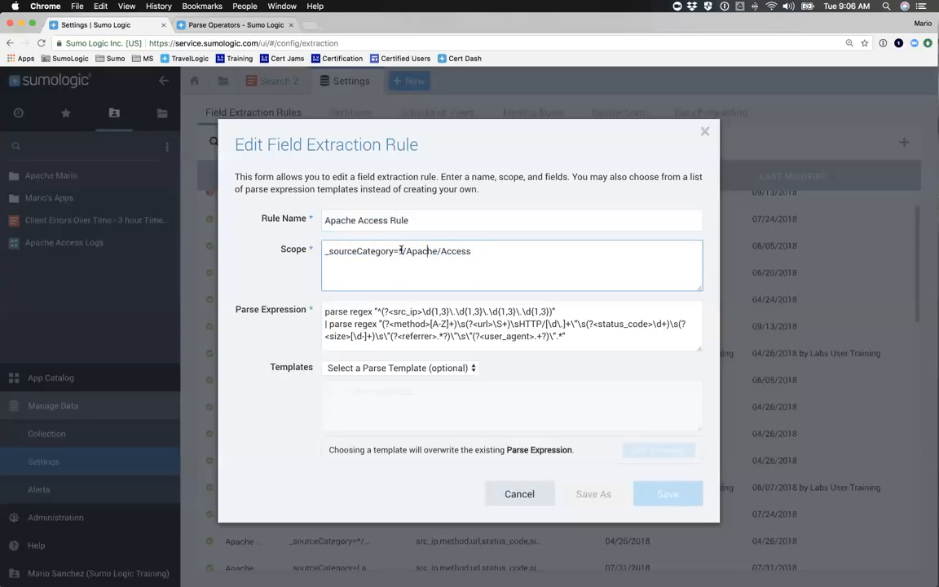
left_click_drag(399, 251, 472, 252)
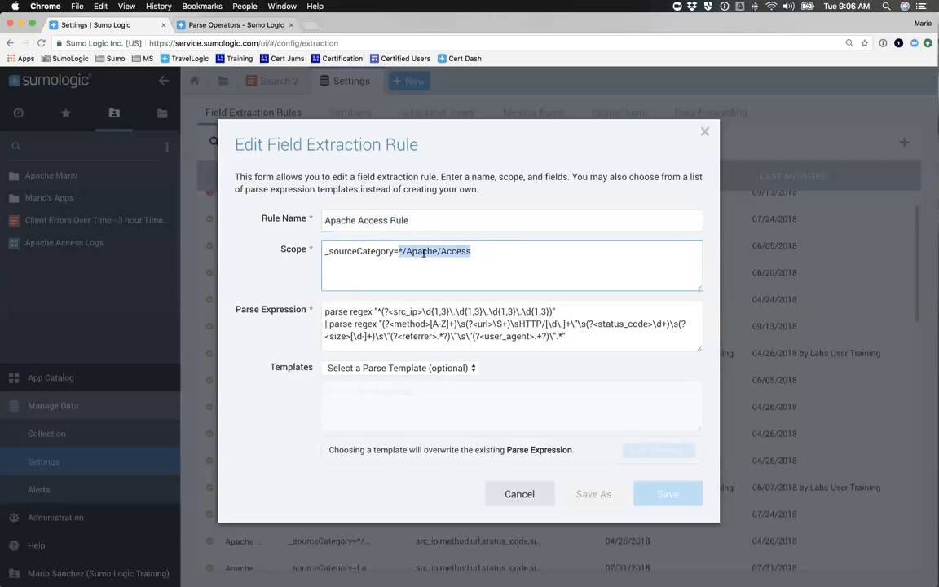
left_click_drag(324, 311, 548, 323)
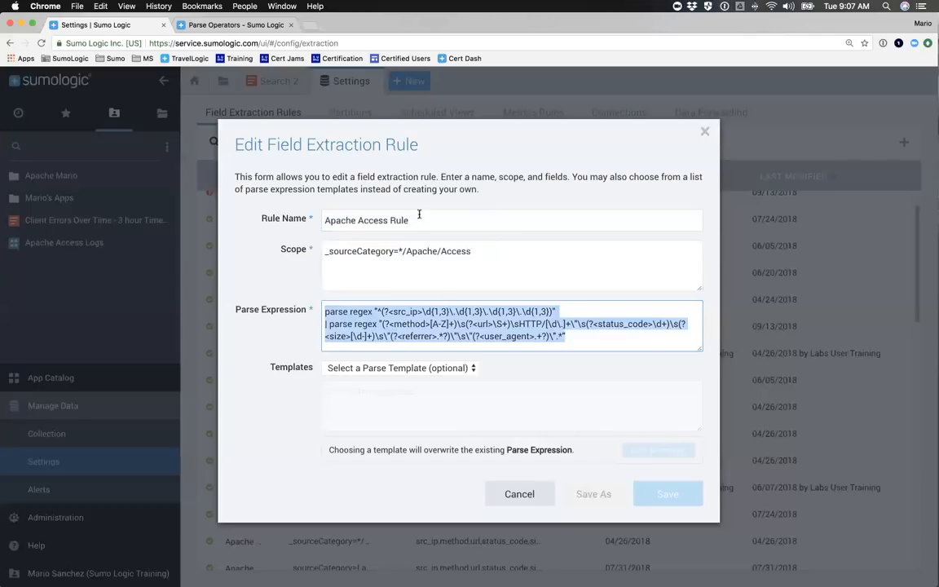
left_click_drag(419, 215, 312, 226)
left_click(512, 486)
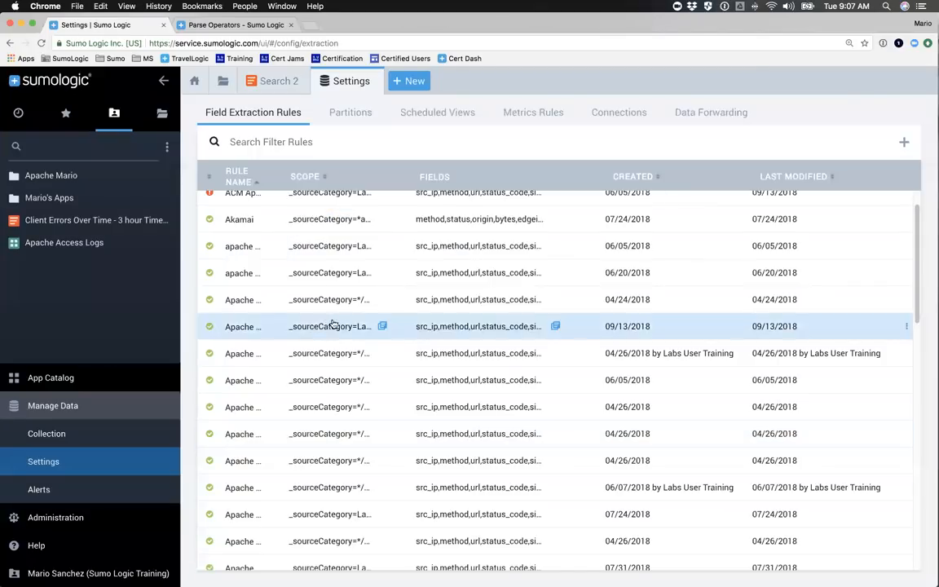
Remove both parse lines from the query in Search 2 and run it with only the avg(size) by ip_address line
left_click(273, 81)
left_click_drag(211, 132, 556, 138)
key("BackSpace")
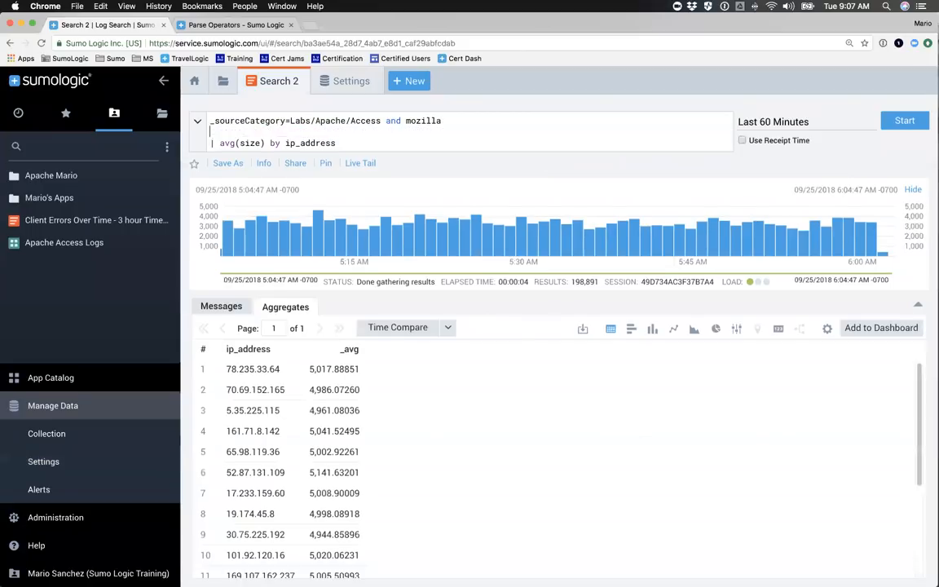
key("Return")
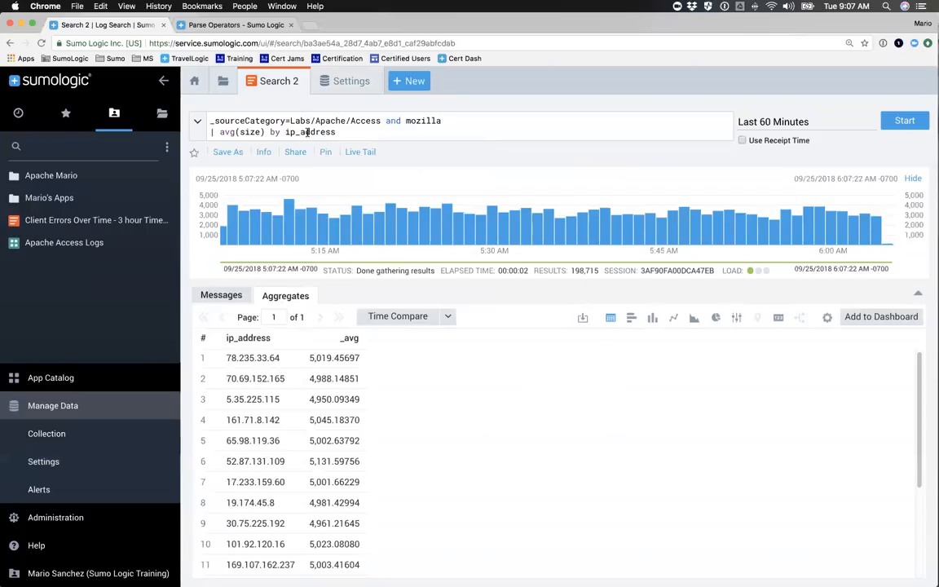
Collapse the navigation pane and delete the avg(size) by ip_address line, leaving only the source category and mozilla filter
left_click(151, 78)
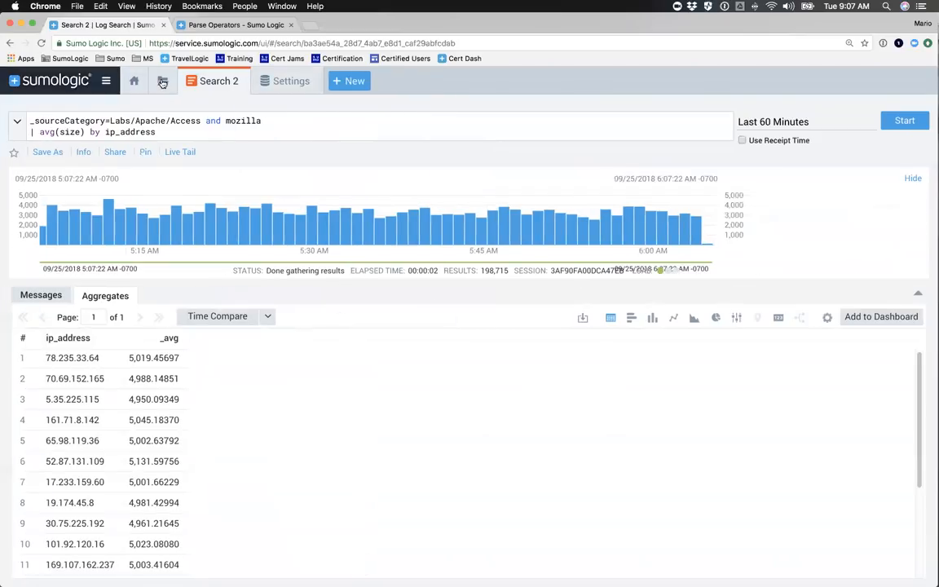
left_click(164, 129)
left_click(28, 132, "shift")
key("BackSpace")
key("BackSpace")
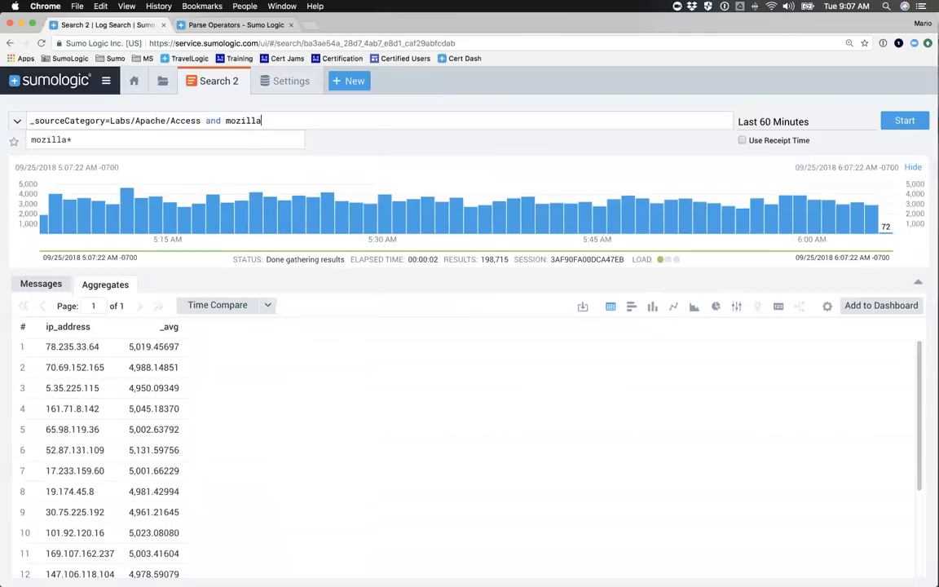
Check the fields listed in the Field Extraction Rules, run the filter-only query in Search 2, and review its hidden fields
left_click(278, 82)
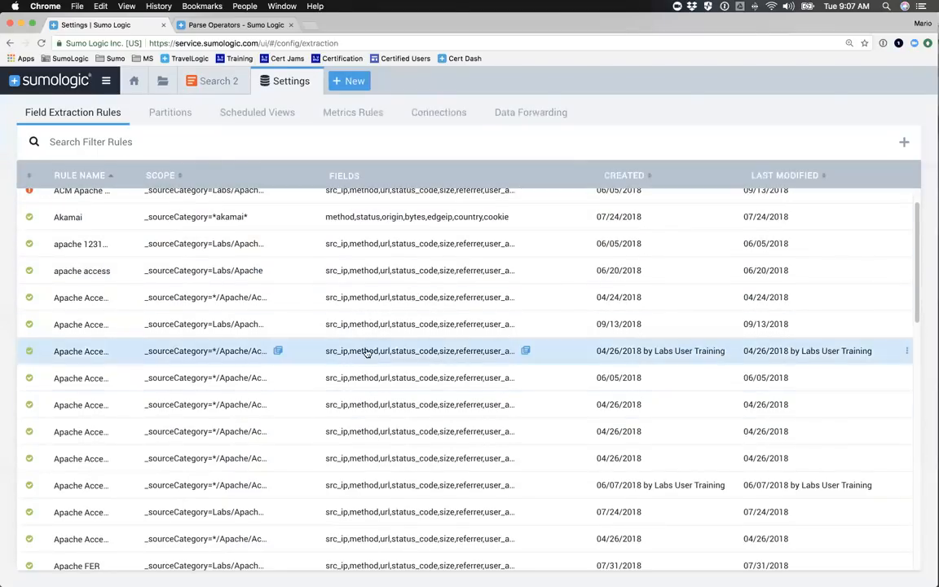
left_click(211, 84)
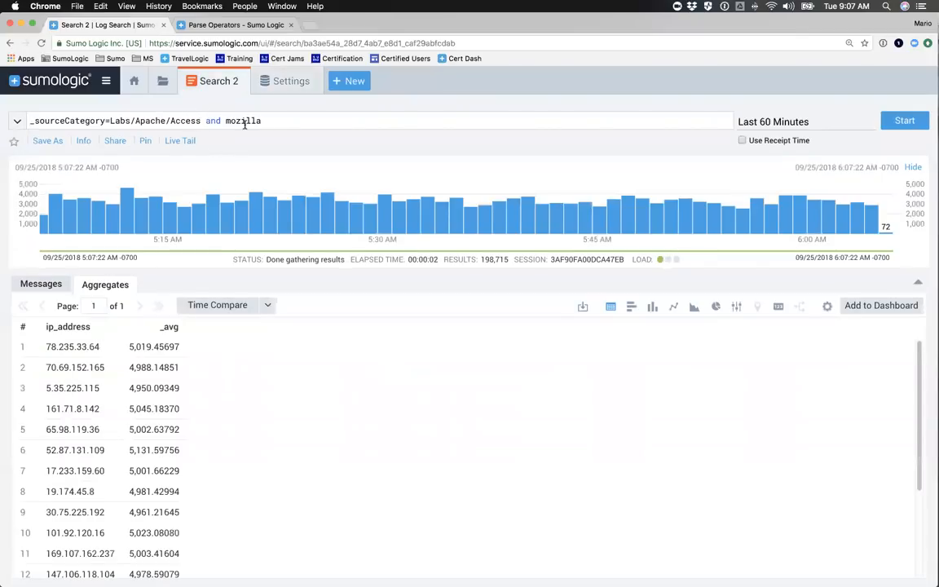
key("Return")
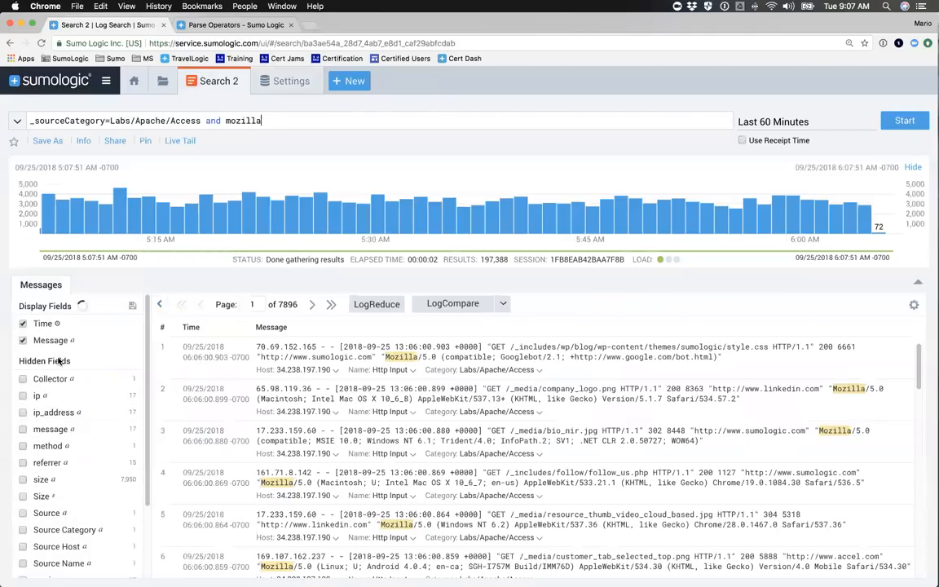
scroll(51, 404, "down", 3)
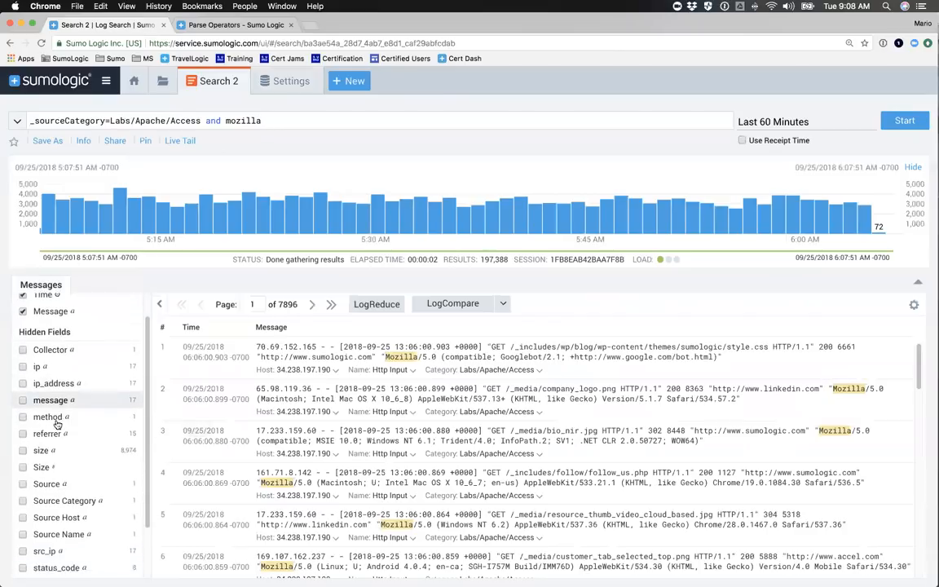
Add a count by url line to the mozilla query, run it, and review the counts per URL
scroll(45, 440, "down", 1)
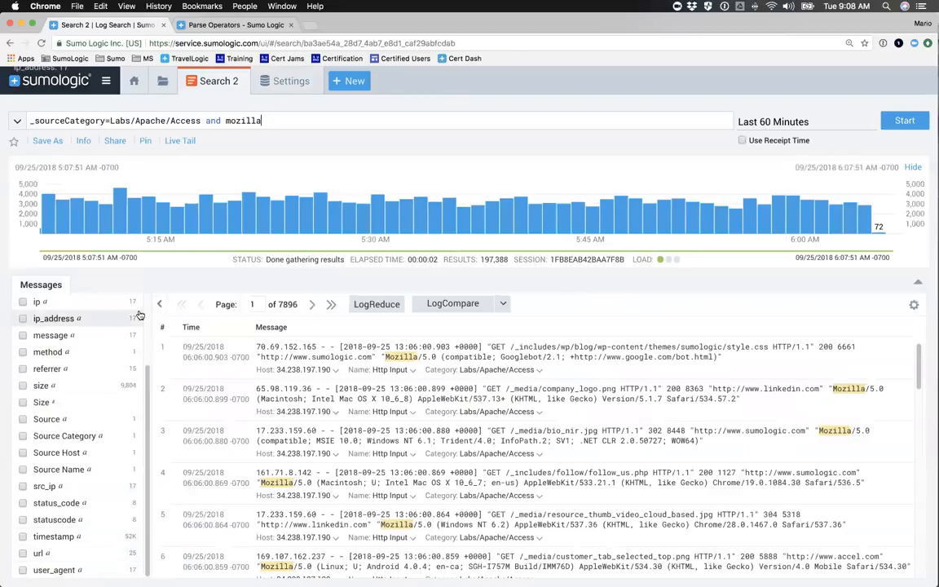
key("shift+Return")
type("| ")
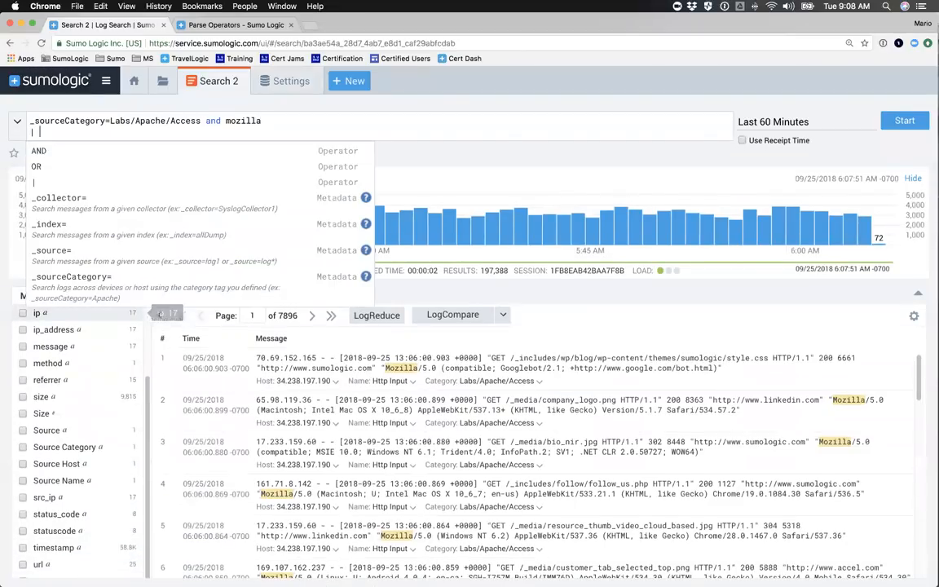
type("count by")
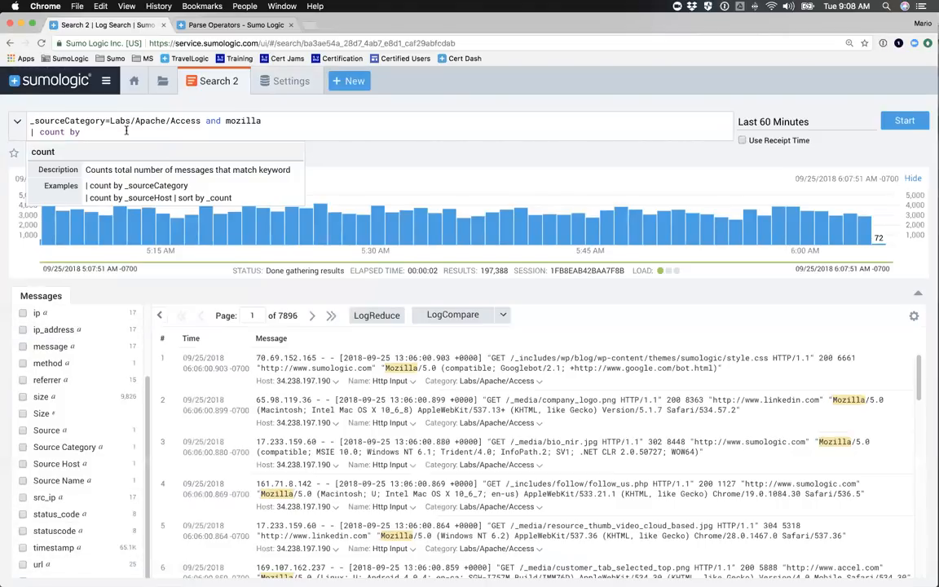
type(" url")
key("Return")
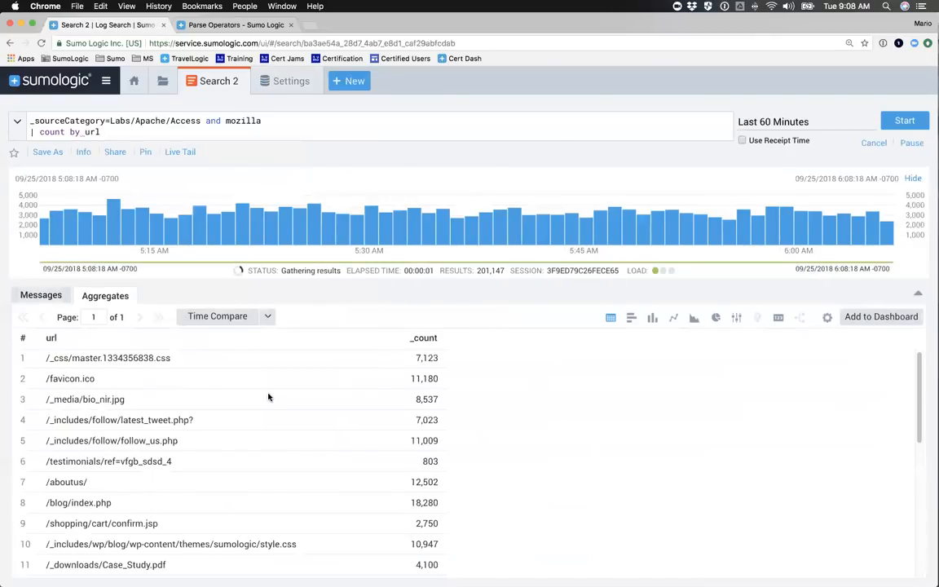
scroll(358, 490, "down", 5)
scroll(359, 489, "down", 4)
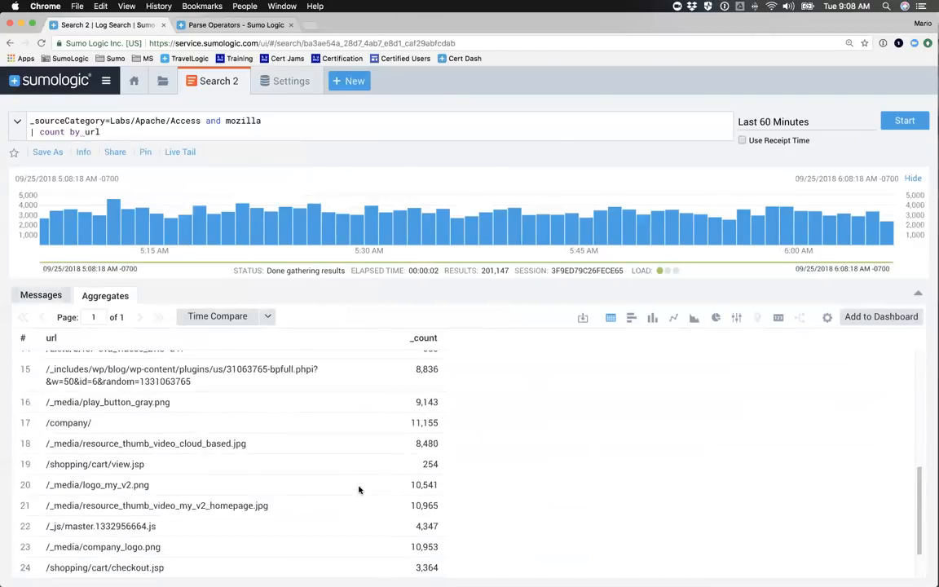
scroll(359, 490, "up", 6)
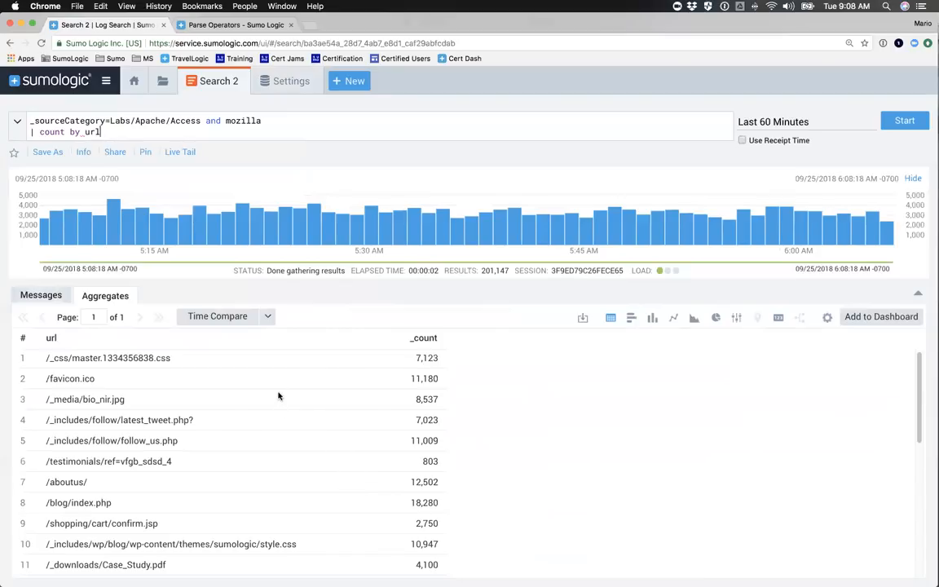
mouse_move(418, 233)
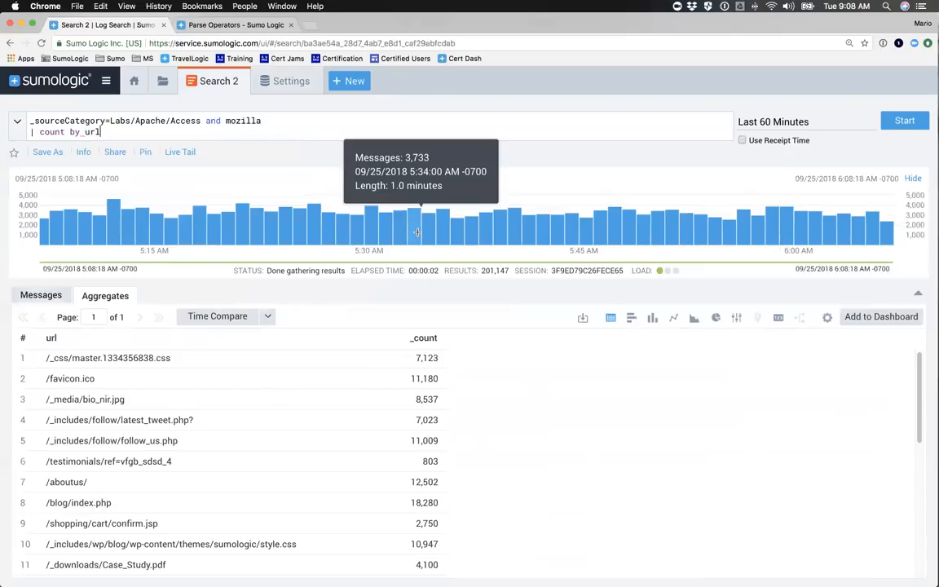
left_click(143, 133)
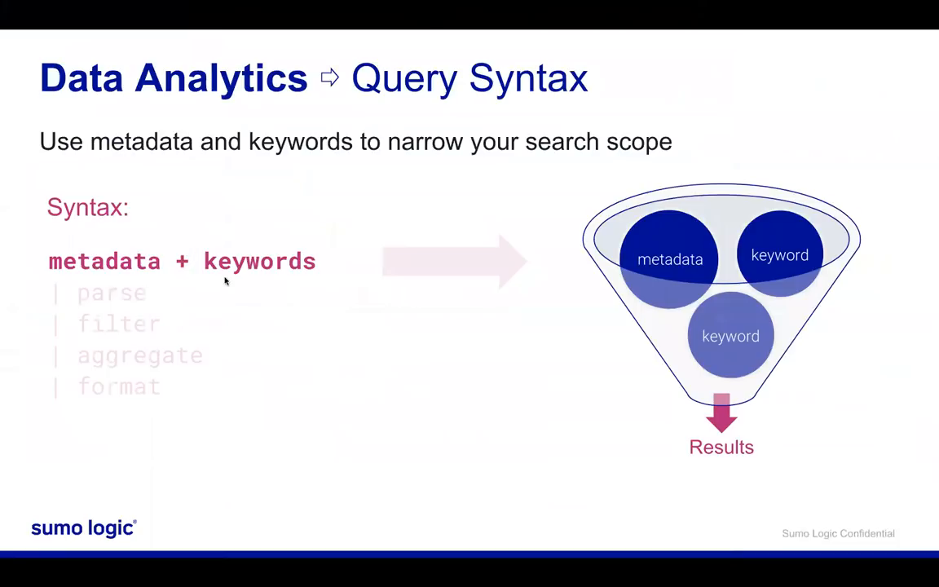
key("Right")
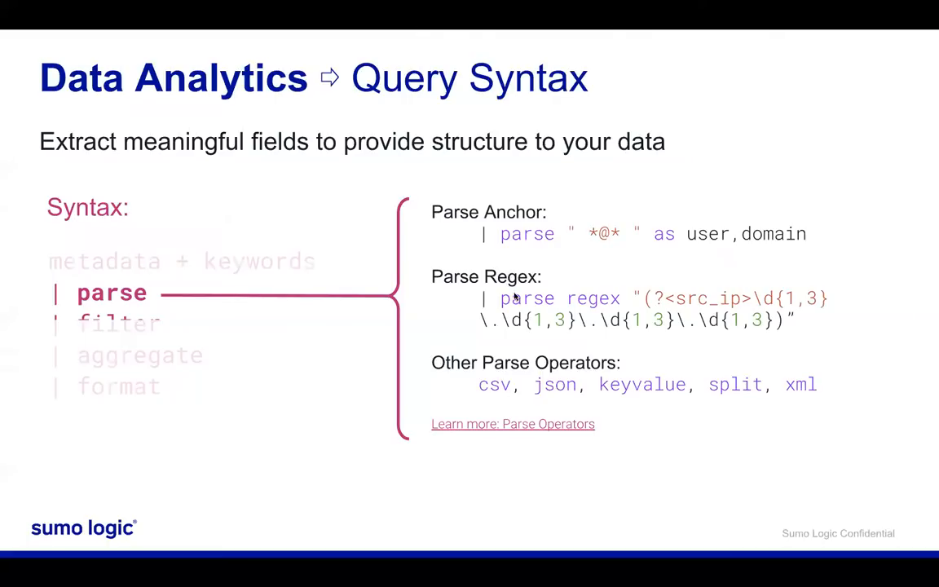
key("Right")
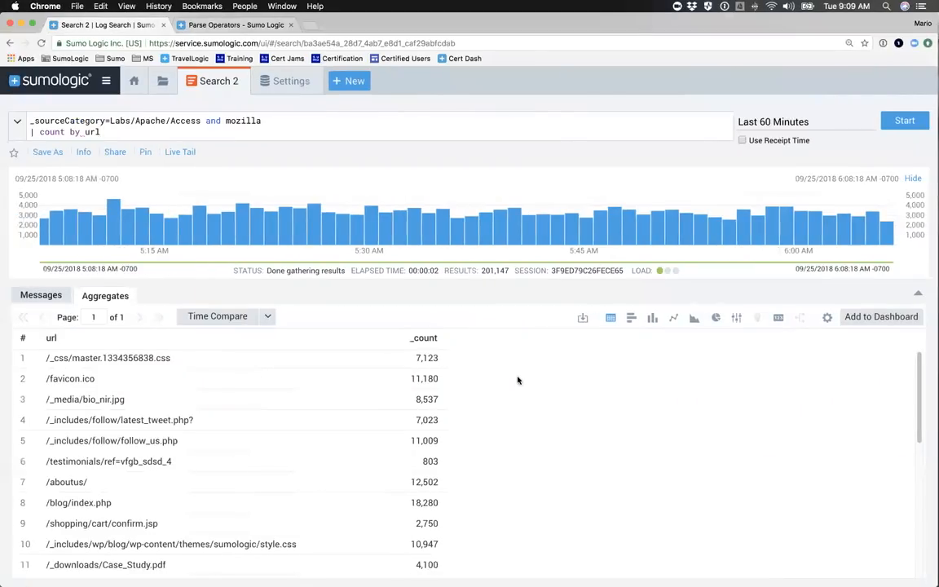
Set the count line to group by status_code, run the query, and check the row for code 404
double_click(88, 131)
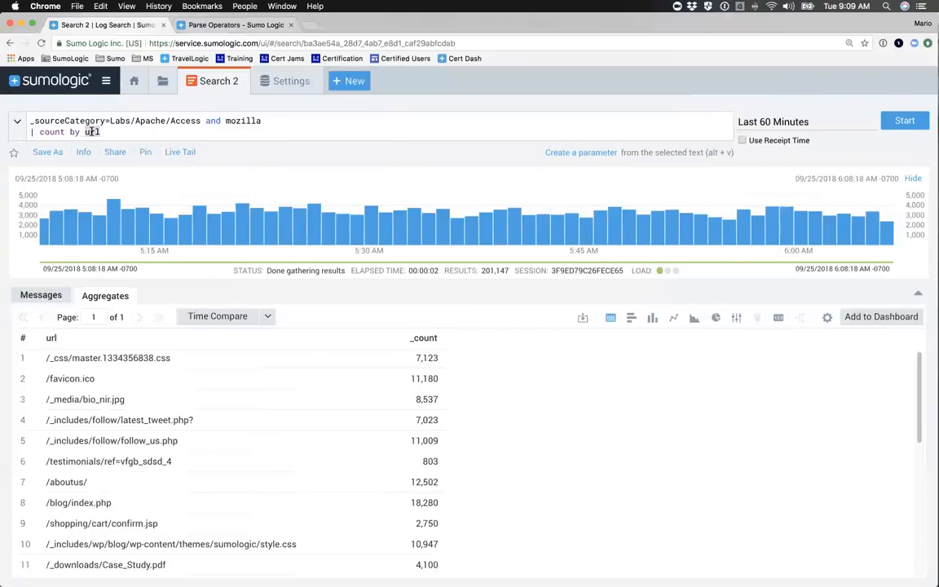
type("status_cid")
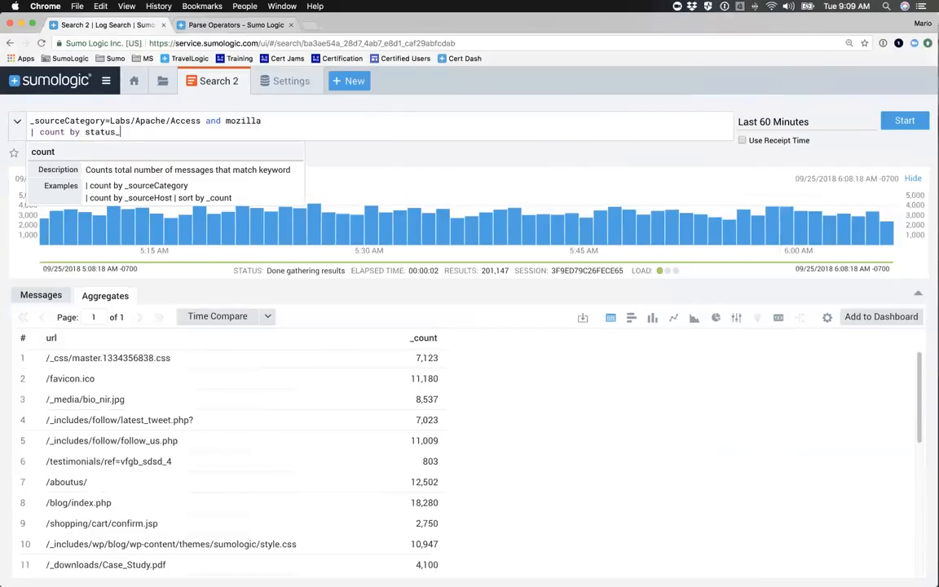
key("BackSpace")
key("BackSpace")
type("ode")
key("Return")
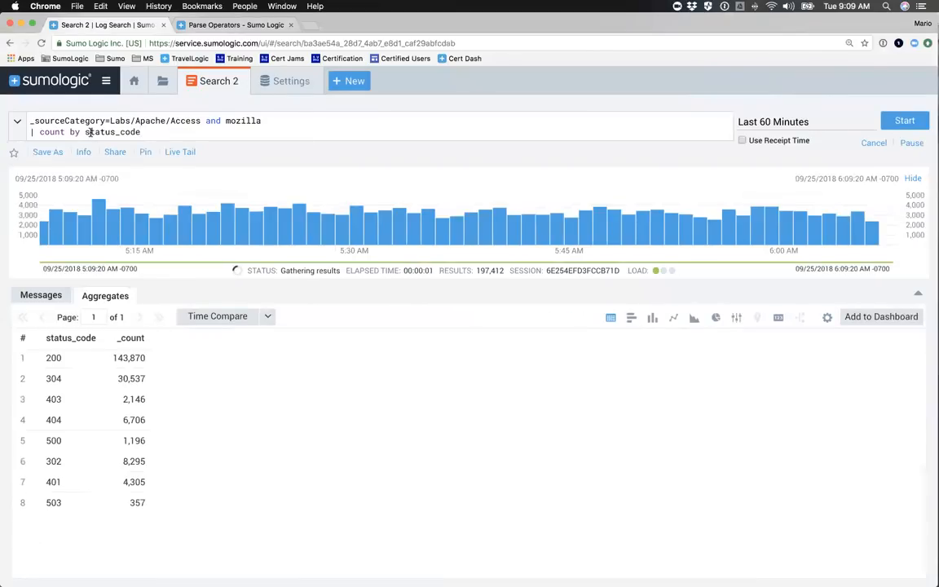
left_click_drag(46, 420, 145, 419)
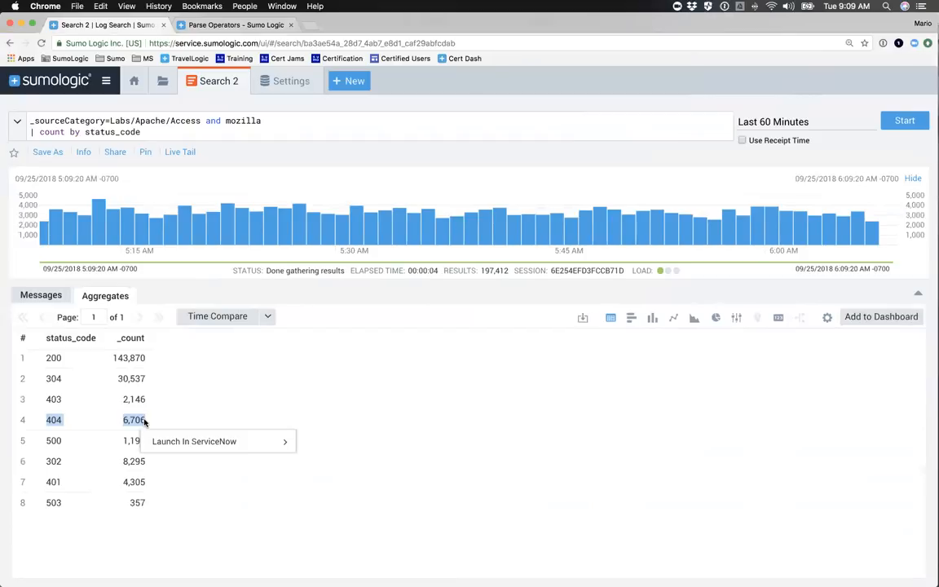
left_click(126, 420)
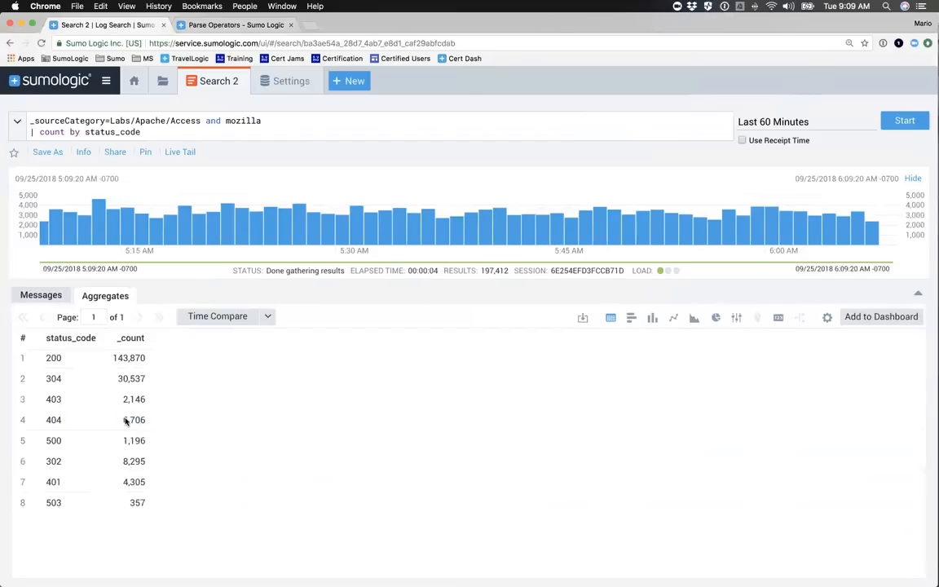
double_click(55, 422)
double_click(130, 423)
left_click(99, 420)
Insert a timeslice 5m line above the count line in the query
key("Return")
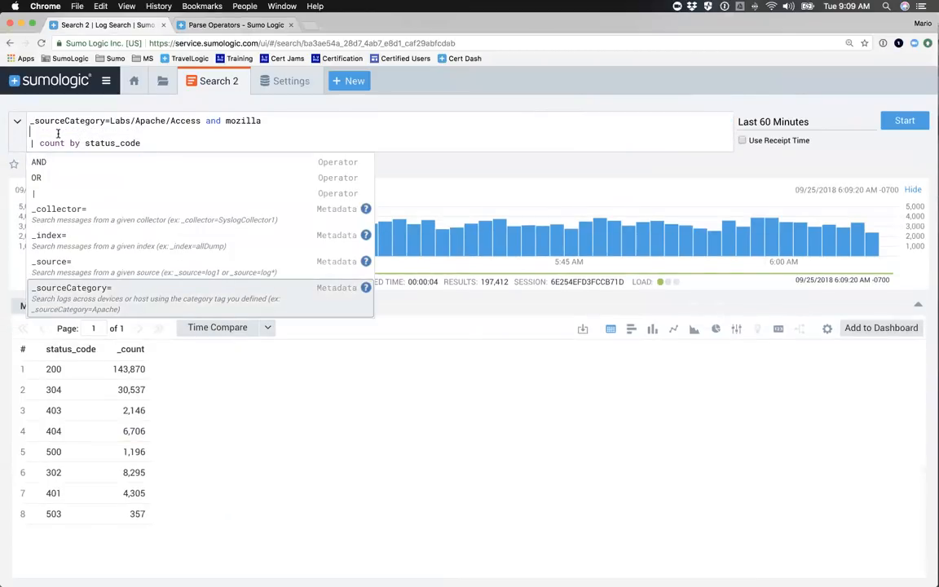
key("Escape")
type("| ti")
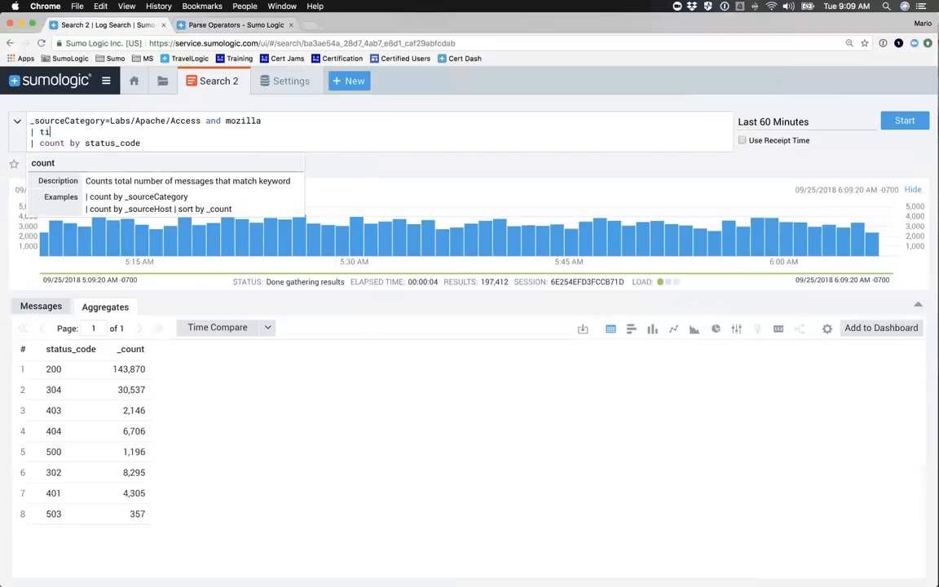
type("meslice")
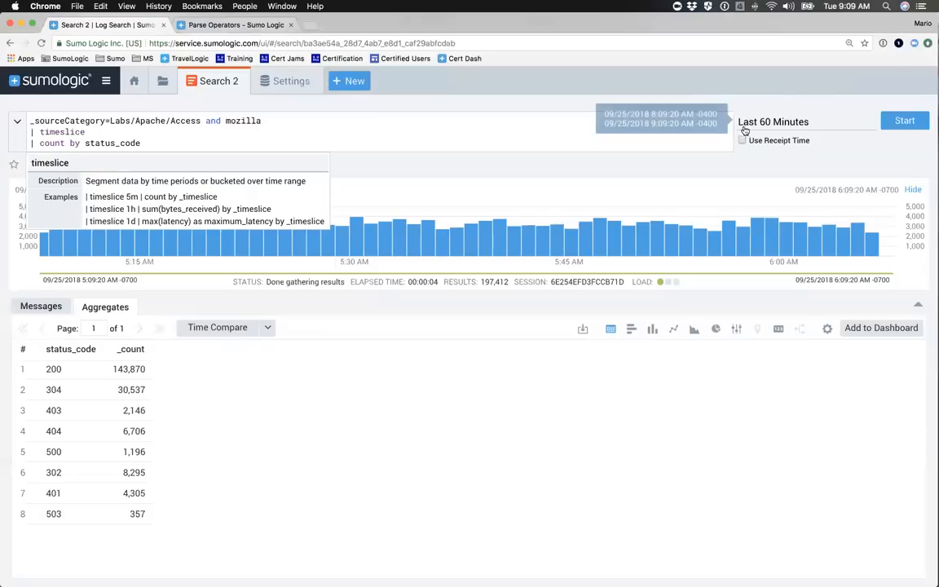
type(" 5m")
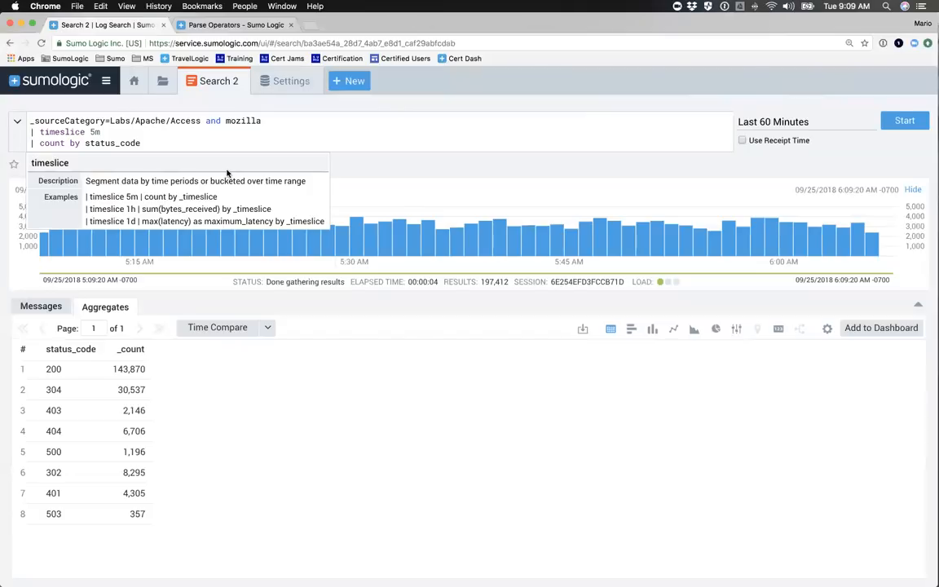
Add _timeslice before status_code in the count by line, separated by a comma
left_click(85, 145)
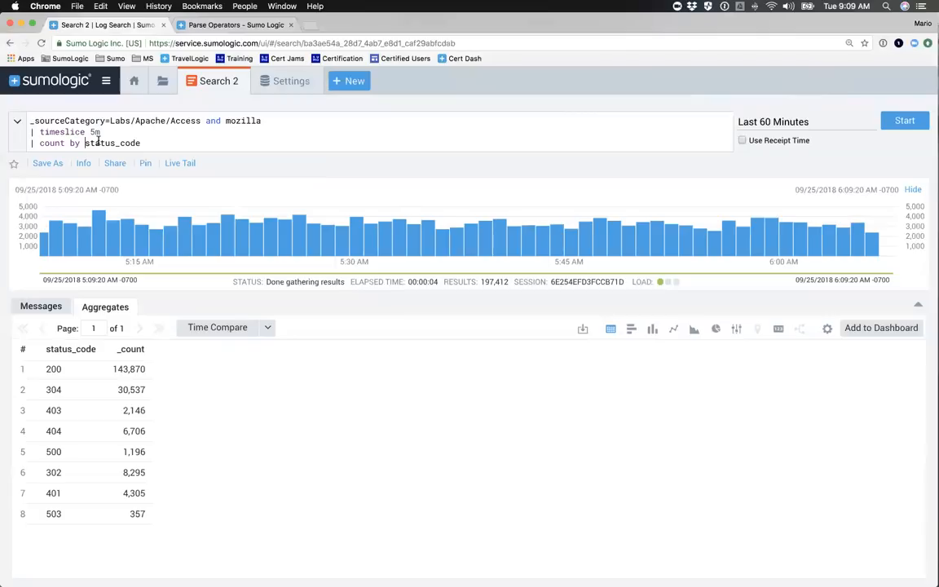
type("_statmi")
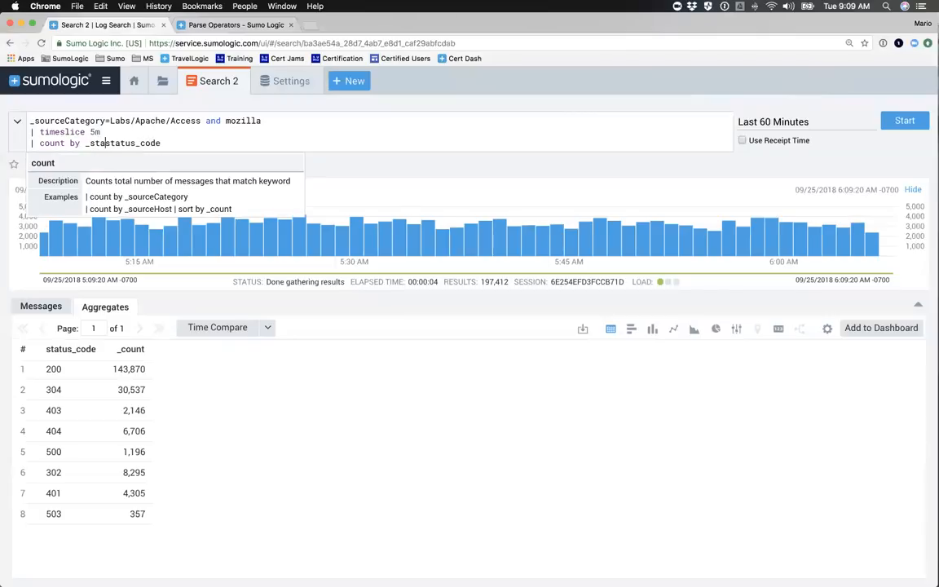
key("BackSpace")
key("BackSpace")
key("BackSpace")
key("BackSpace")
key("BackSpace")
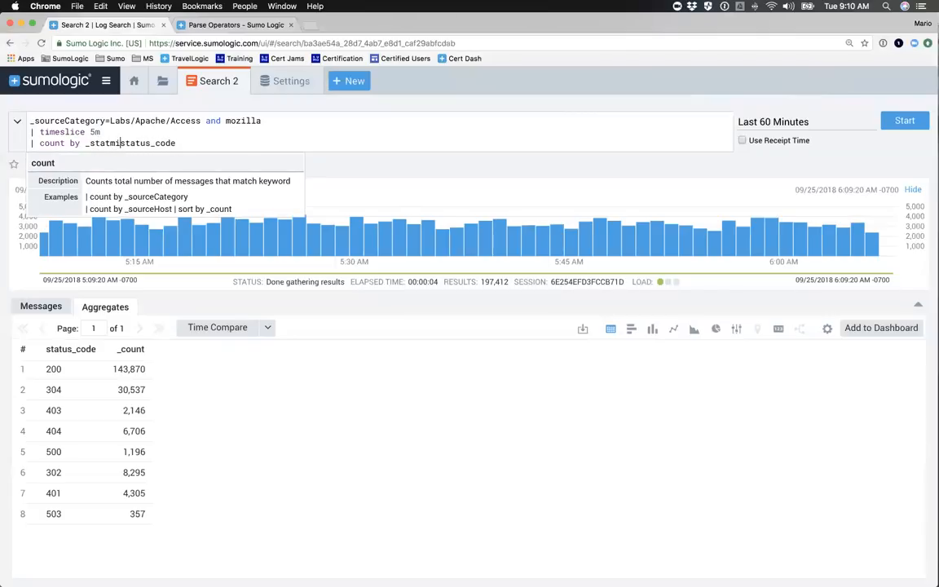
key("BackSpace")
type("timeslice,")
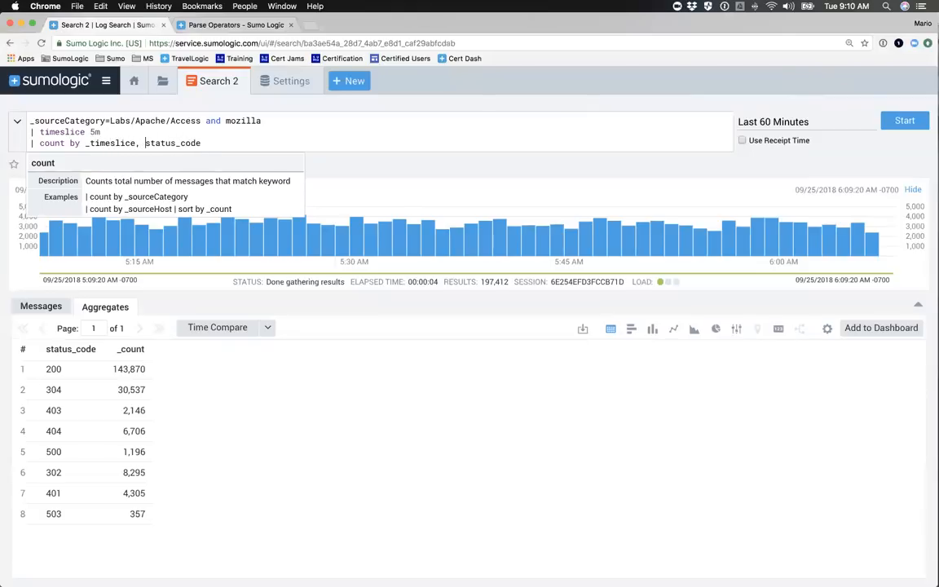
Check the timeslice and count by terms, and run the query over the last 60 minutes
left_click_drag(91, 143, 86, 144)
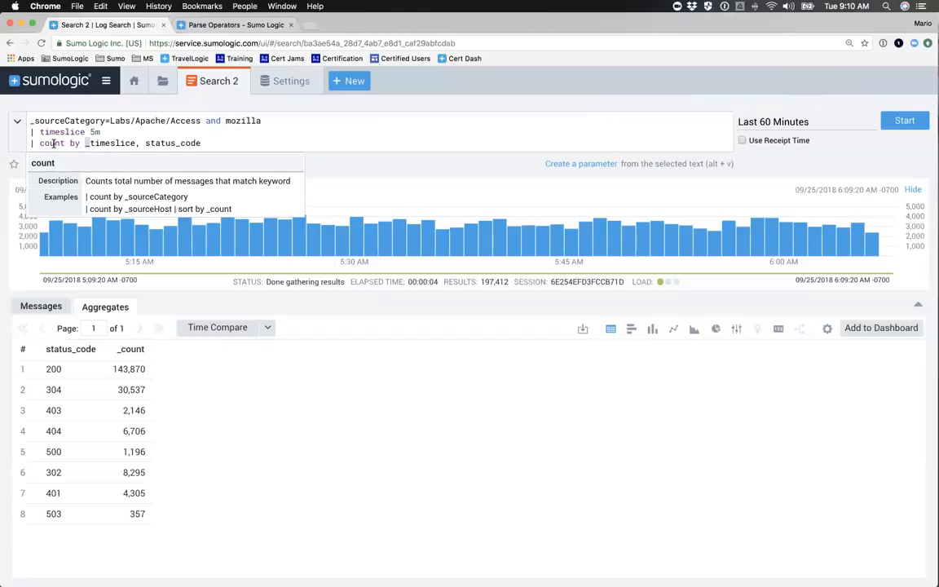
double_click(53, 143)
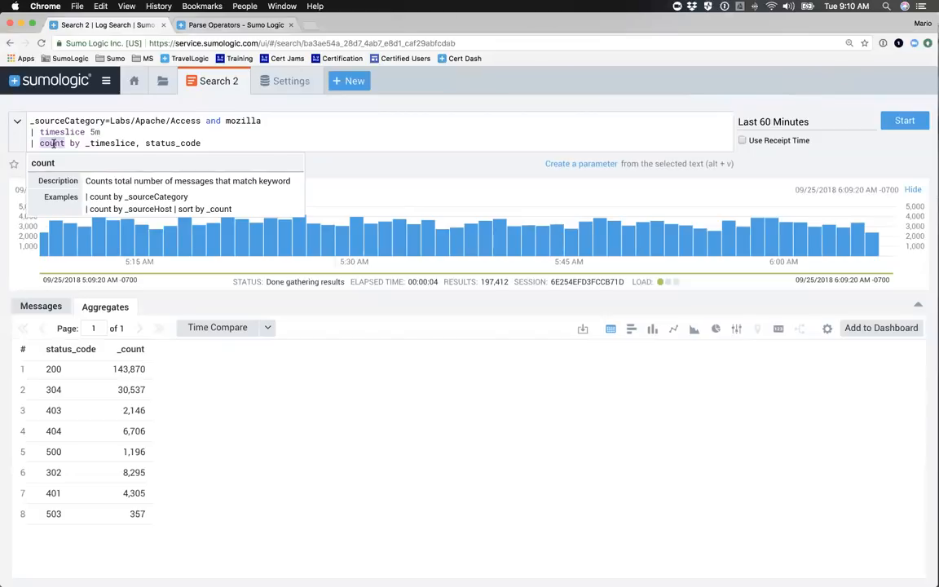
double_click(172, 144)
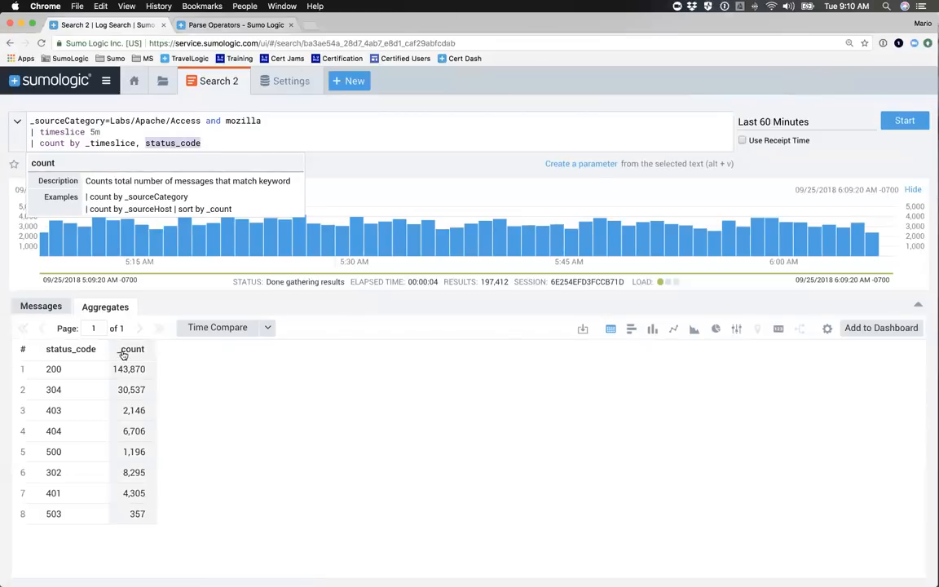
double_click(54, 132)
double_click(95, 142)
left_click(202, 143)
left_click(905, 120)
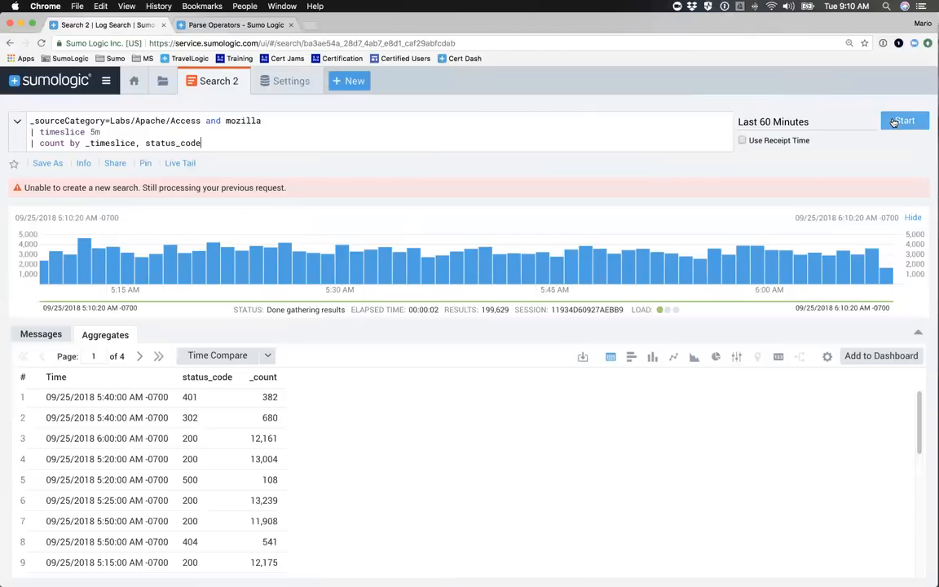
left_click(893, 121)
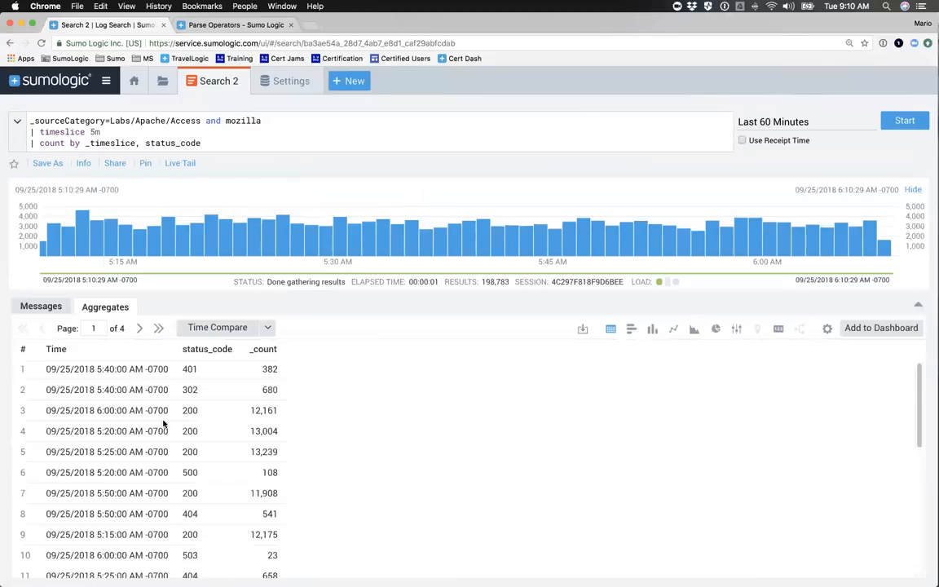
Start a transpose line below the count line, with _timeslice as its row field
left_click(233, 144)
key("shift+Return")
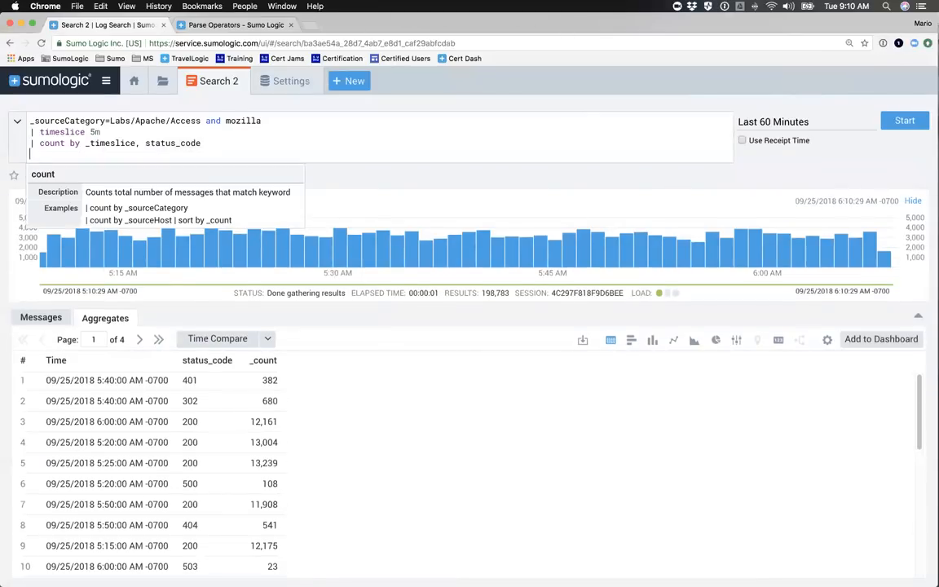
type("| transpose row")
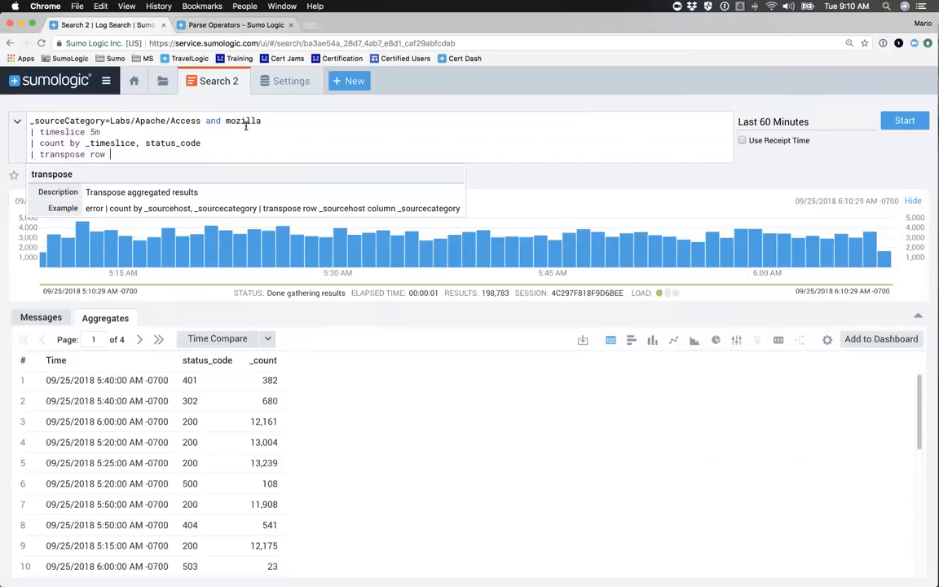
double_click(118, 143)
key("super+c")
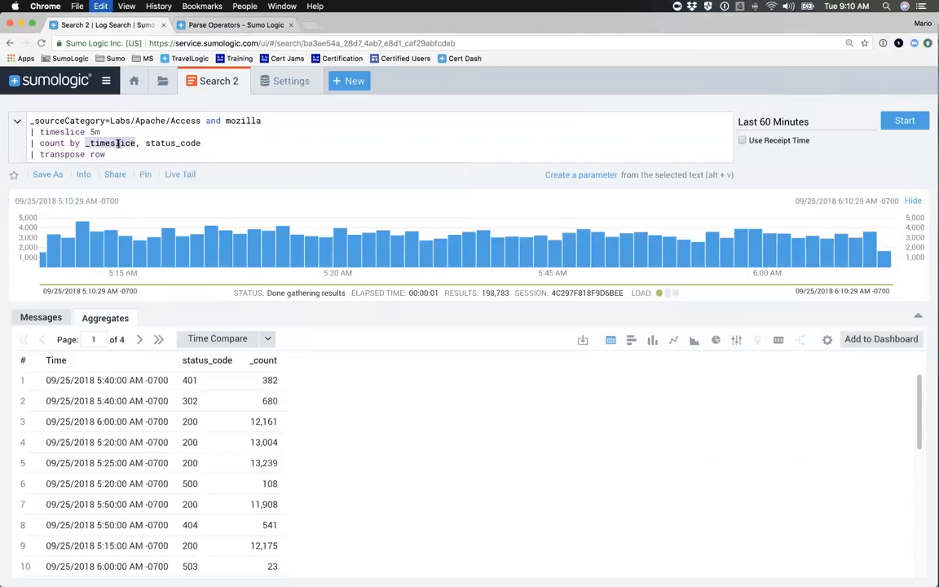
left_click(120, 154)
key("super+v")
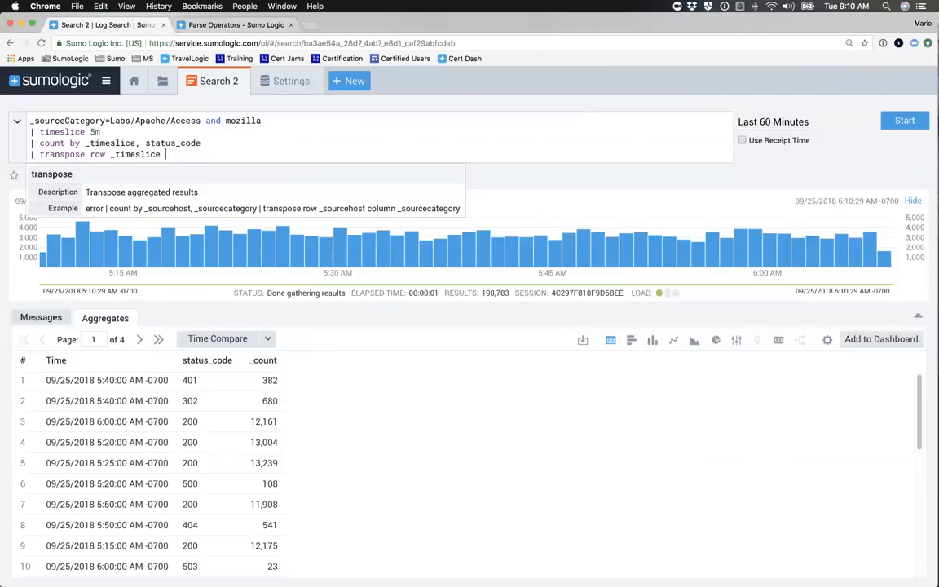
Complete the transpose line with column status_code, run the query, and review the table of status codes per time slice
type("column")
double_click(167, 144)
key("super+c")
left_click(214, 157)
key("super+v")
key("Return")
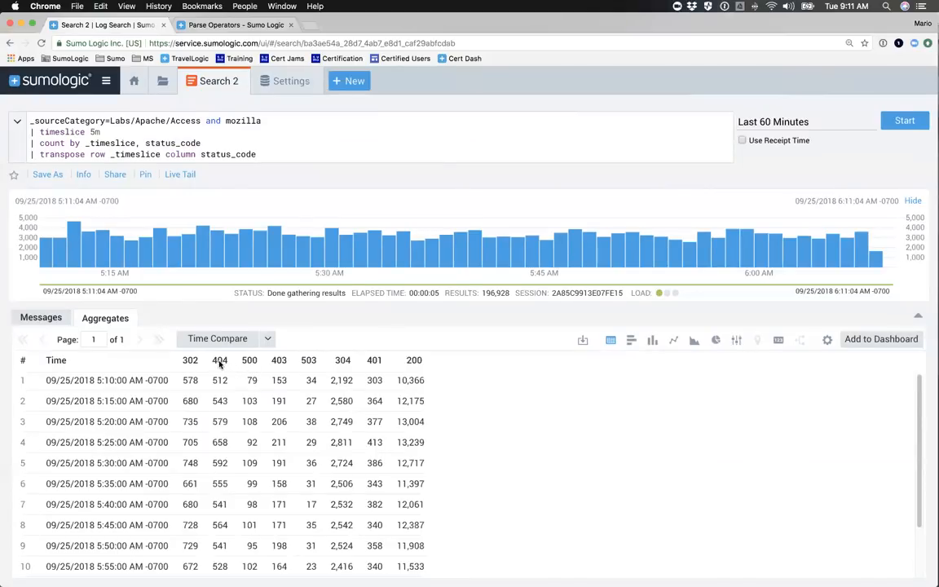
scroll(216, 519, "down", 2)
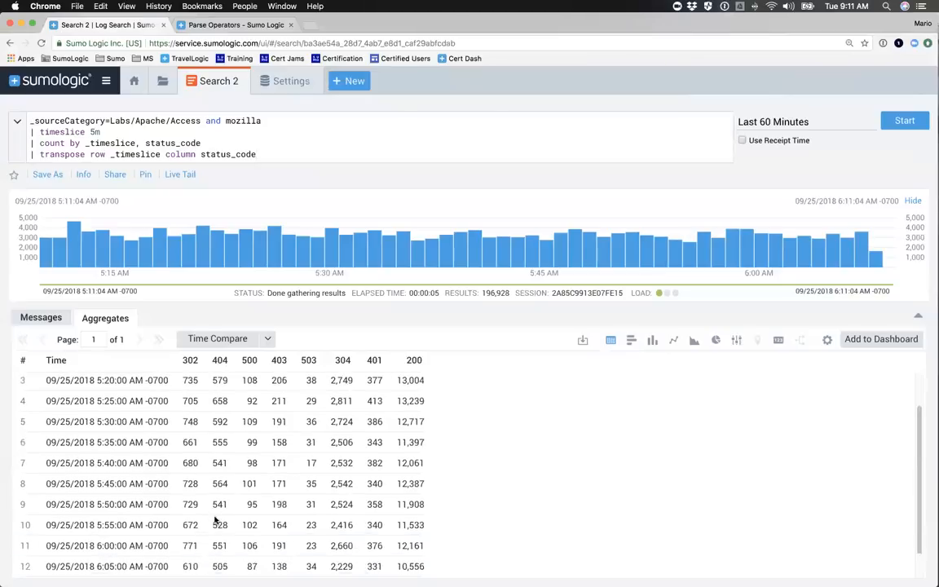
scroll(220, 471, "up", 2)
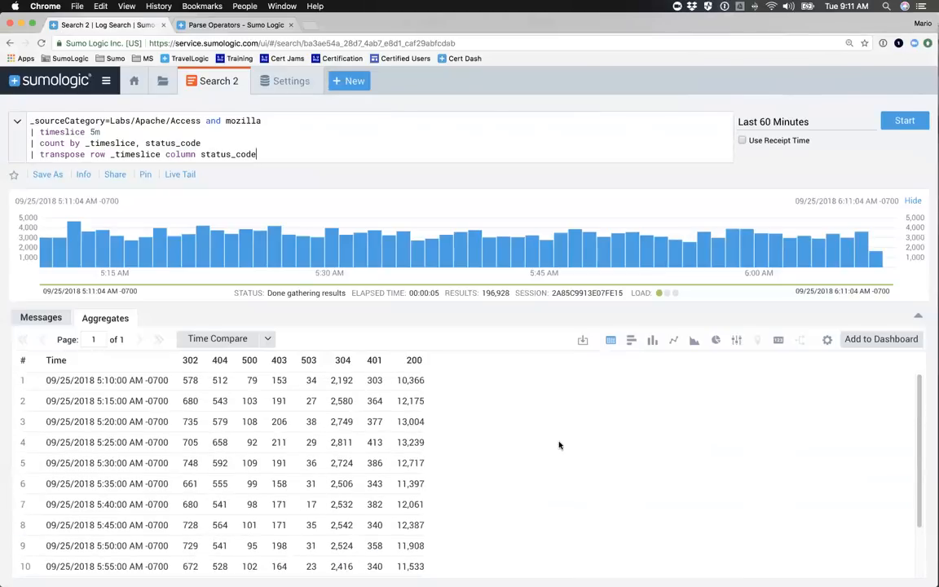
Compare the results as line, area and pie charts, settle on a column chart, and hide its 304 and 200 series
left_click(672, 340)
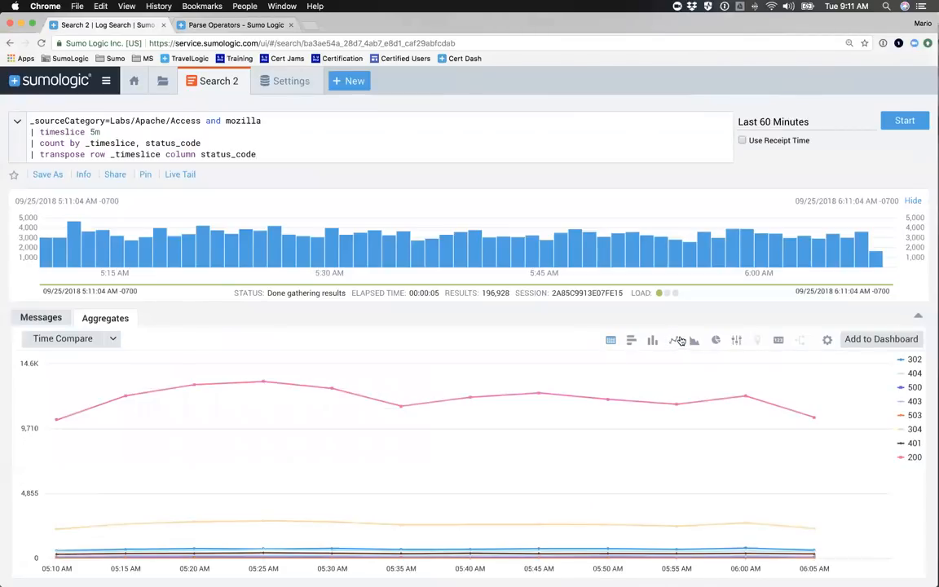
left_click(694, 340)
left_click(653, 341)
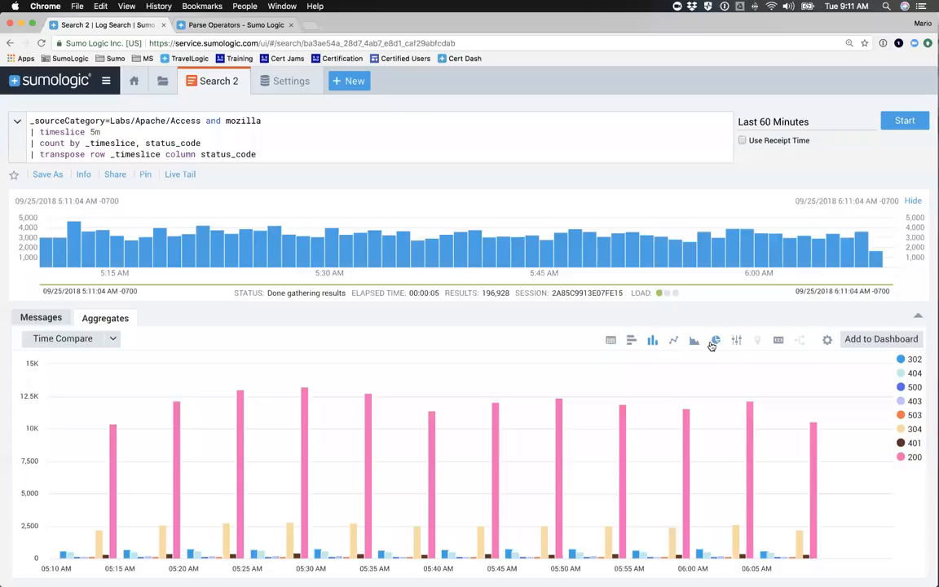
left_click(715, 341)
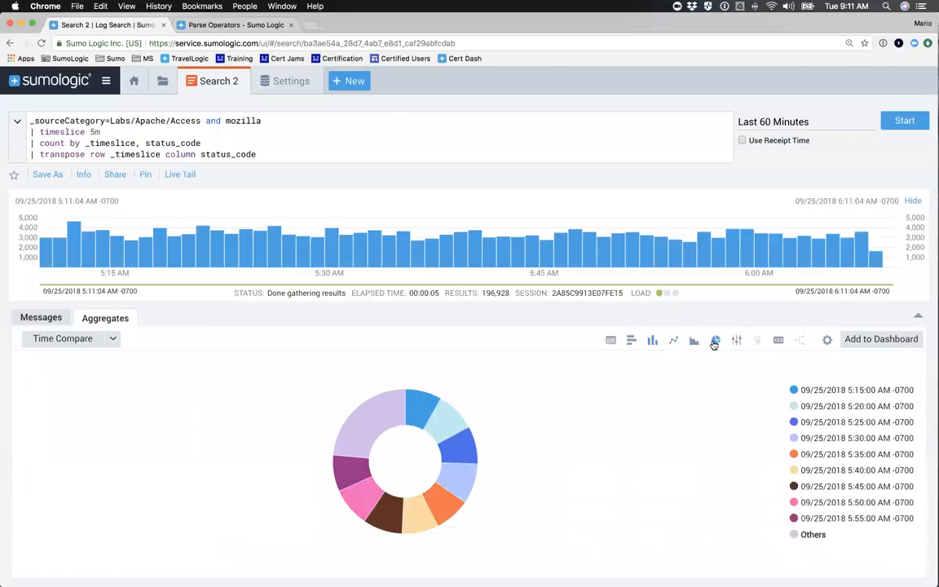
left_click(652, 341)
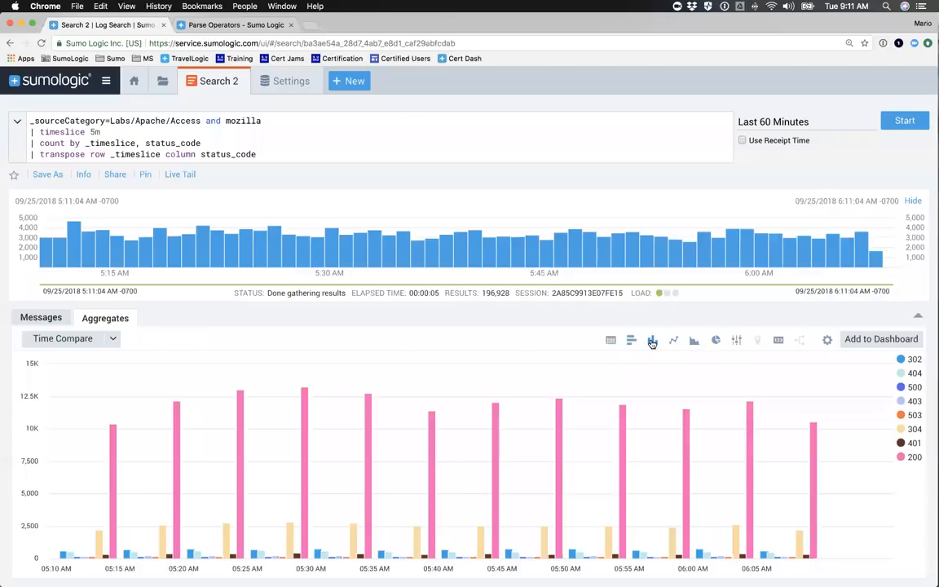
left_click(912, 428)
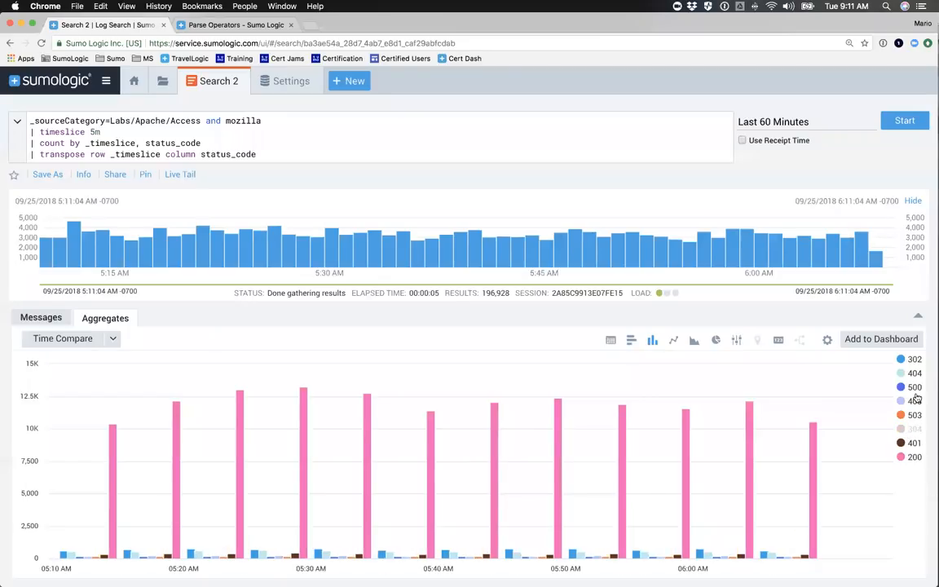
left_click(907, 457)
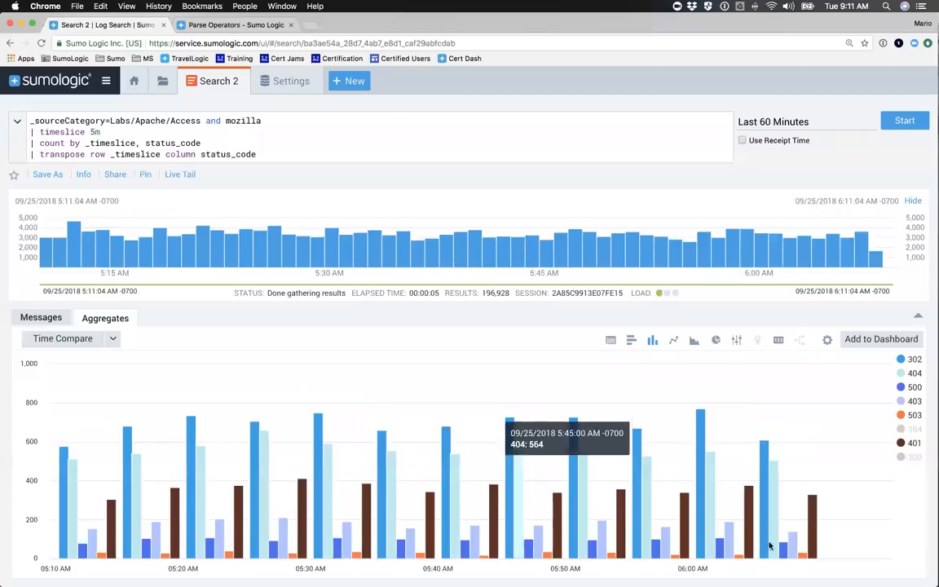
Insert the line | where (status_code=200 or status_code=304) between the source line and the timeslice line
left_click(289, 122)
key("Return")
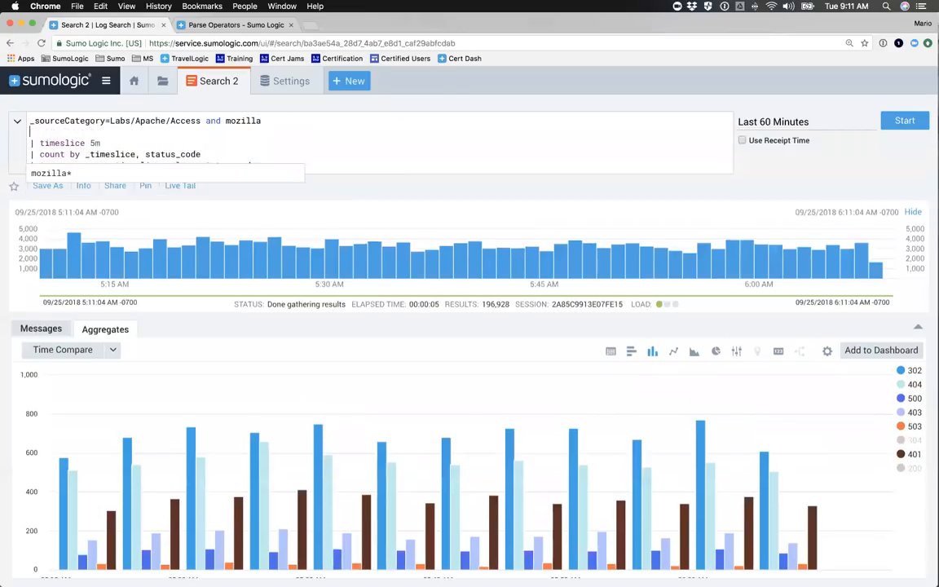
type("| we")
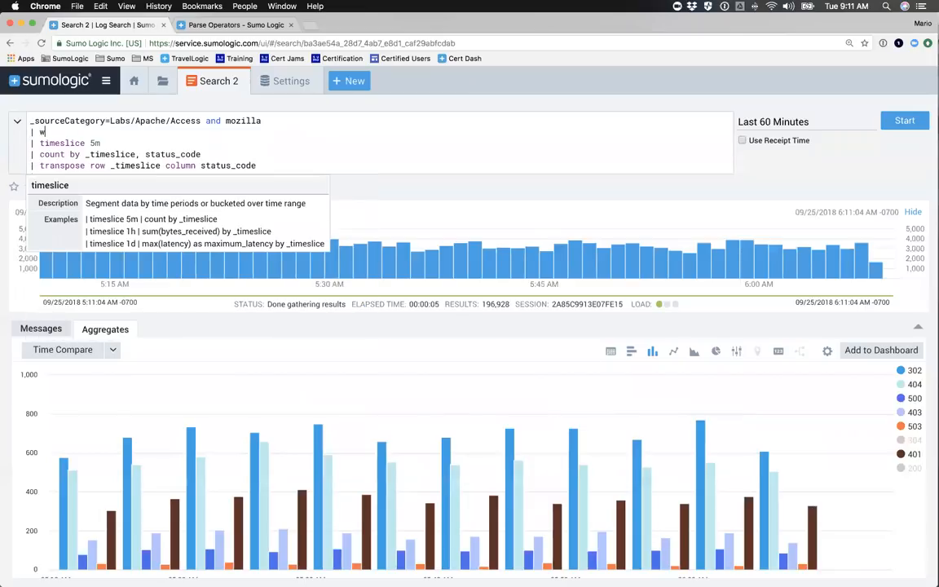
key("BackSpace")
key("BackSpace")
type("where (status_")
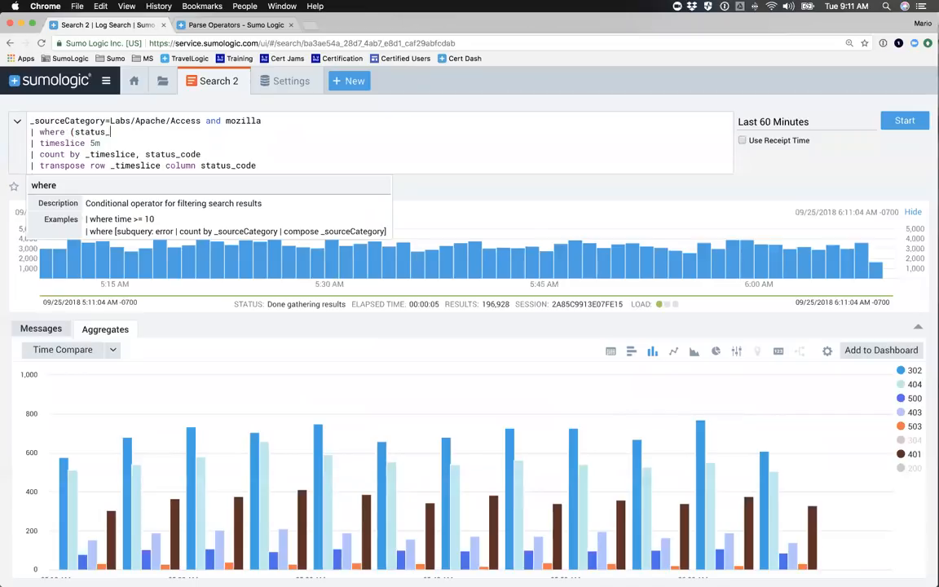
type("code=200 or")
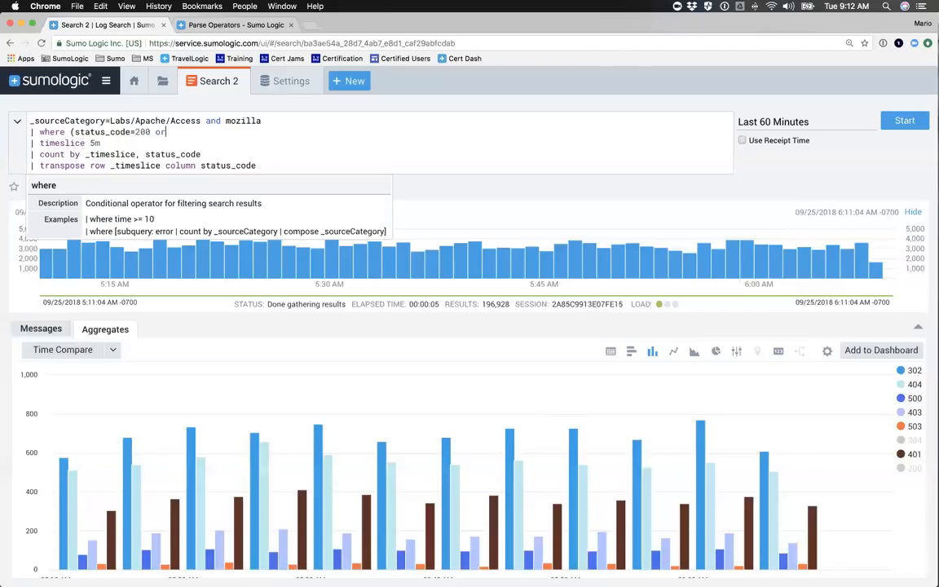
type(" status_code=304)")
Negate the parenthesised where condition with ! and run the query
key("Left")
key("Left")
key("Left")
key("Left")
key("Left")
key("Left")
key("Left")
key("Left")
key("Left")
key("Left")
key("Left")
key("Left")
key("Left")
key("Left")
key("Left")
key("Left")
key("Left")
key("Left")
key("Left")
key("Left")
key("Left")
key("Left")
key("Left")
key("Left")
key("Left")
key("Left")
key("Left")
key("Left")
key("Left")
key("Left")
key("Left")
key("Left")
type("!")
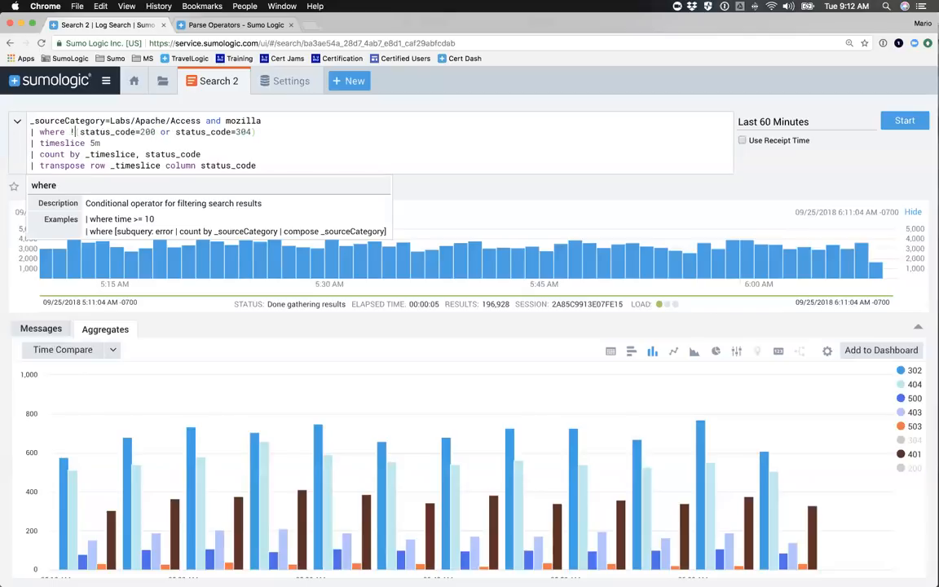
key("Return")
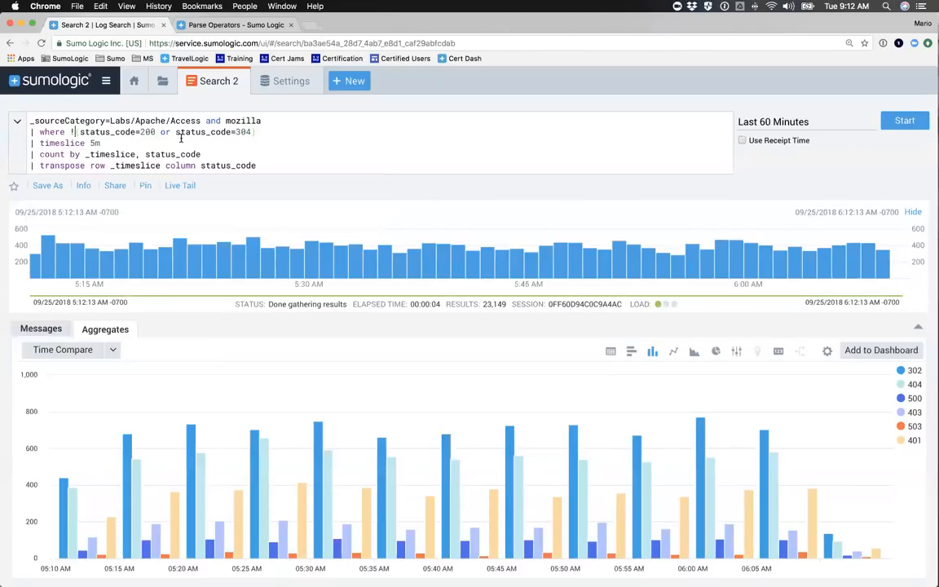
Merge the where line into the source line, replacing its pipe with and after mozilla
left_click_drag(27, 121, 111, 143)
left_click_drag(212, 155, 32, 154)
left_click(33, 133)
key("BackSpace")
key("BackSpace")
type("and")
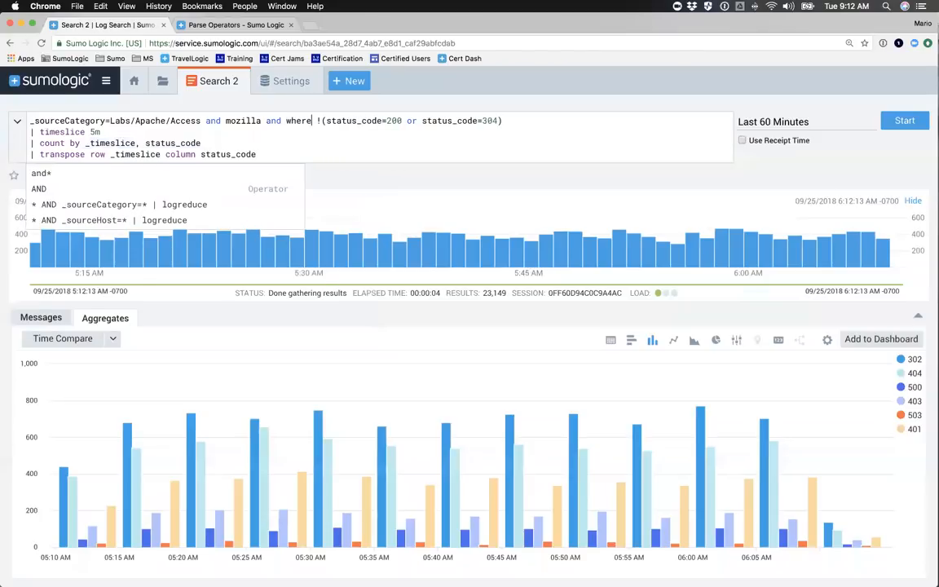
Remove the word where so the source line ends with and !(status_code=200 or status_code=304), and rerun the query
key("Right")
key("Right")
key("Right")
key("Left")
key("Left")
key("Left")
key("BackSpace")
key("BackSpace")
key("BackSpace")
key("BackSpace")
key("BackSpace")
key("BackSpace")
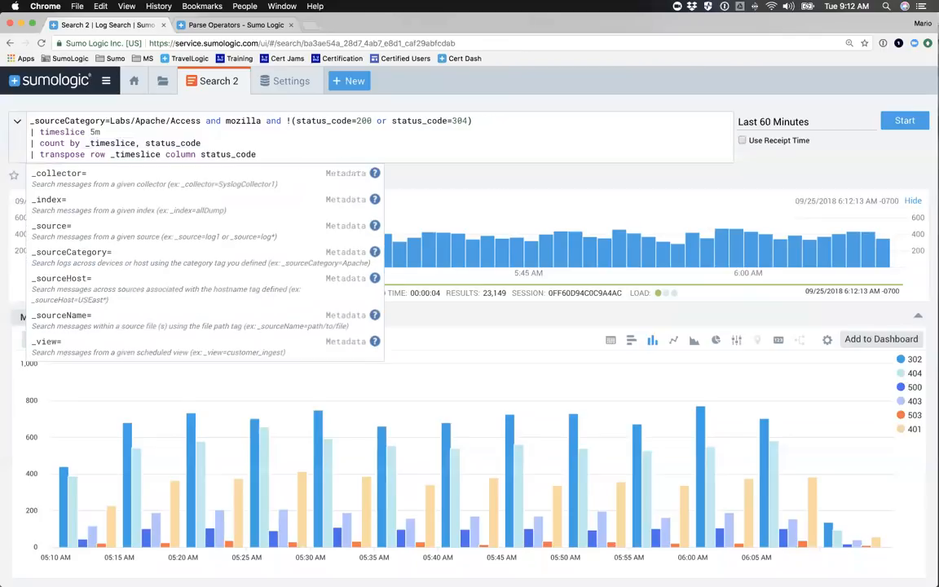
key("Return")
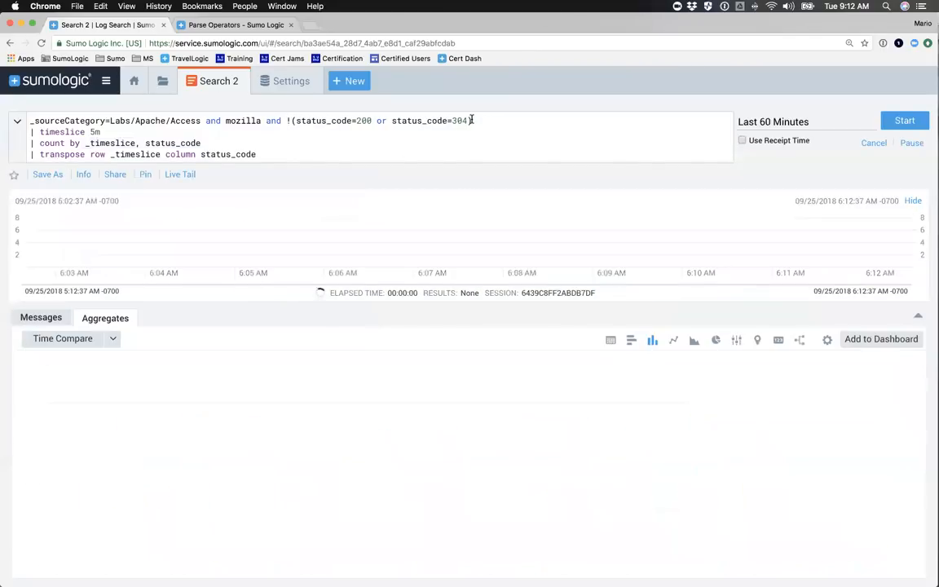
Review the query line by line: source scope, timeslice, count by, the excluded status codes, and the transpose line
left_click_drag(471, 121, 30, 120)
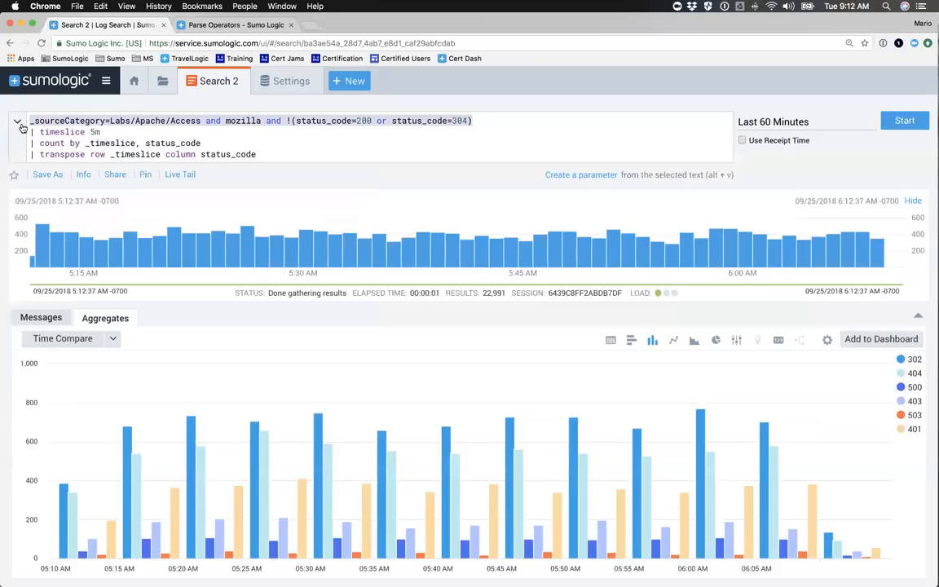
left_click_drag(100, 131, 25, 131)
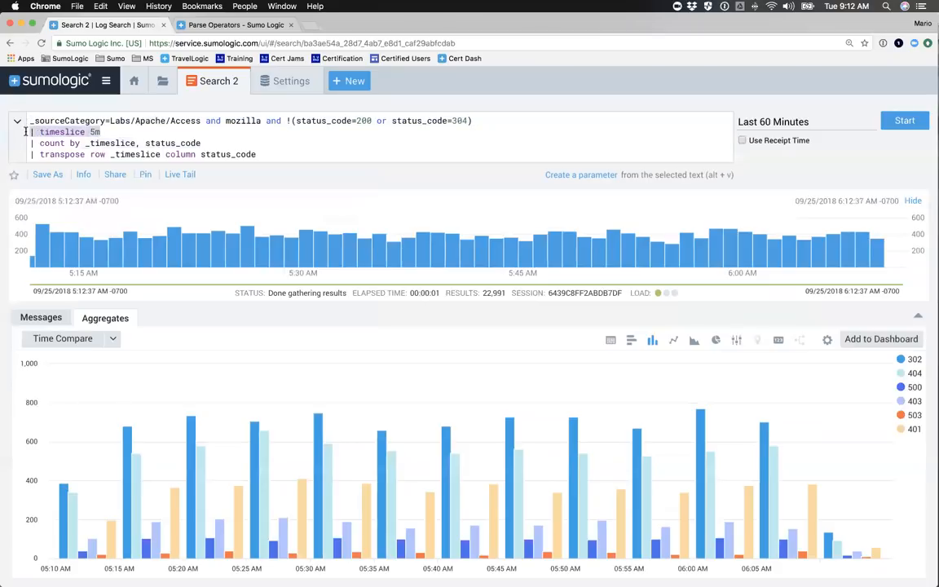
left_click_drag(155, 144, 65, 145)
left_click(265, 131)
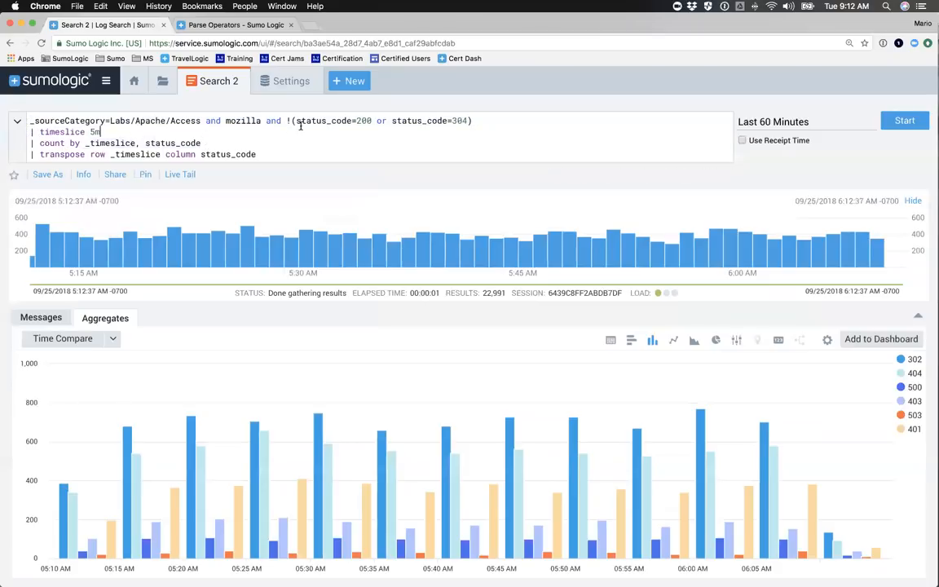
left_click_drag(295, 121, 462, 120)
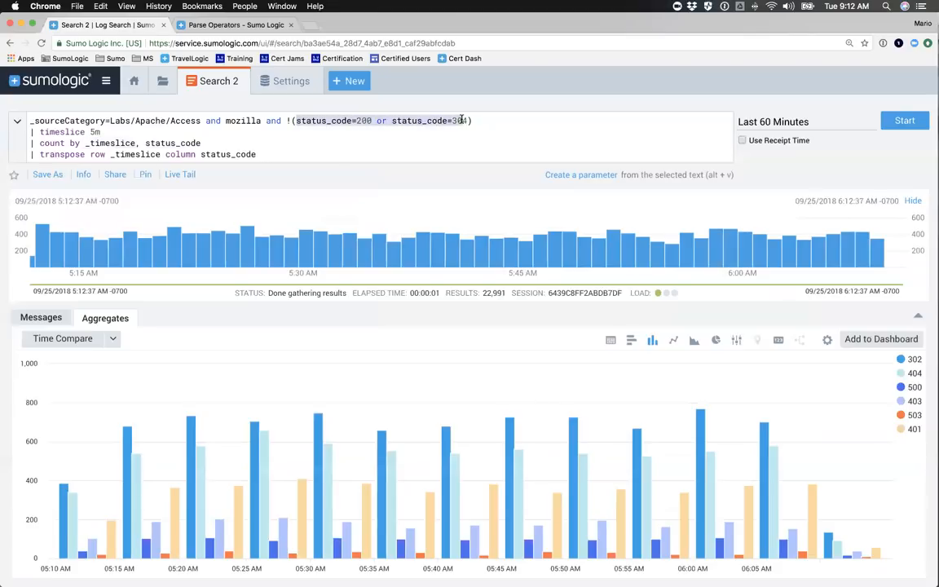
double_click(420, 120)
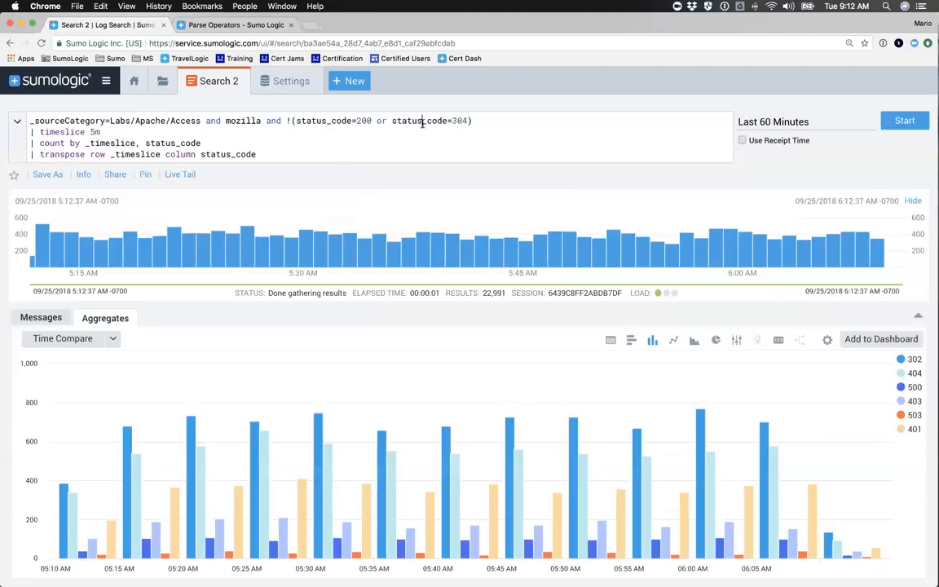
double_click(313, 121)
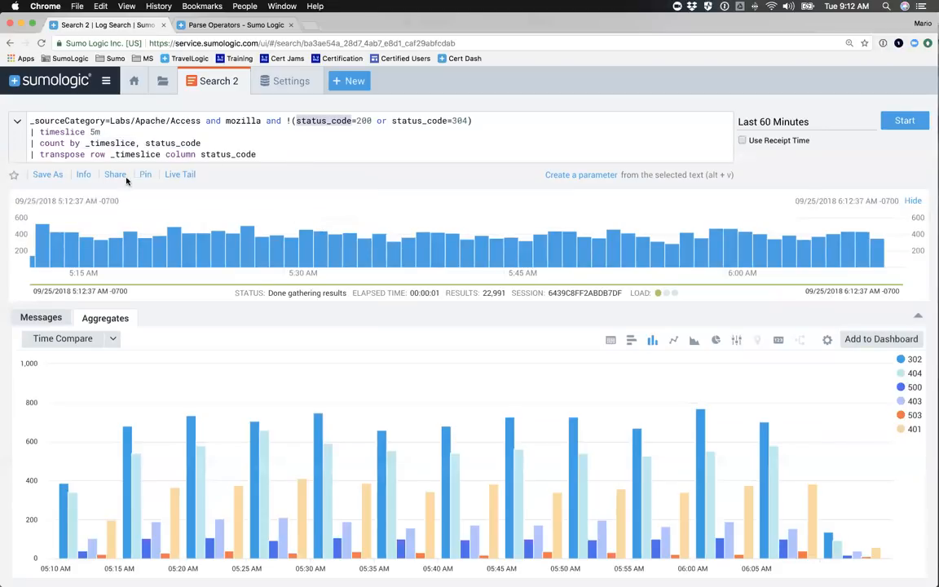
left_click_drag(283, 151, 27, 157)
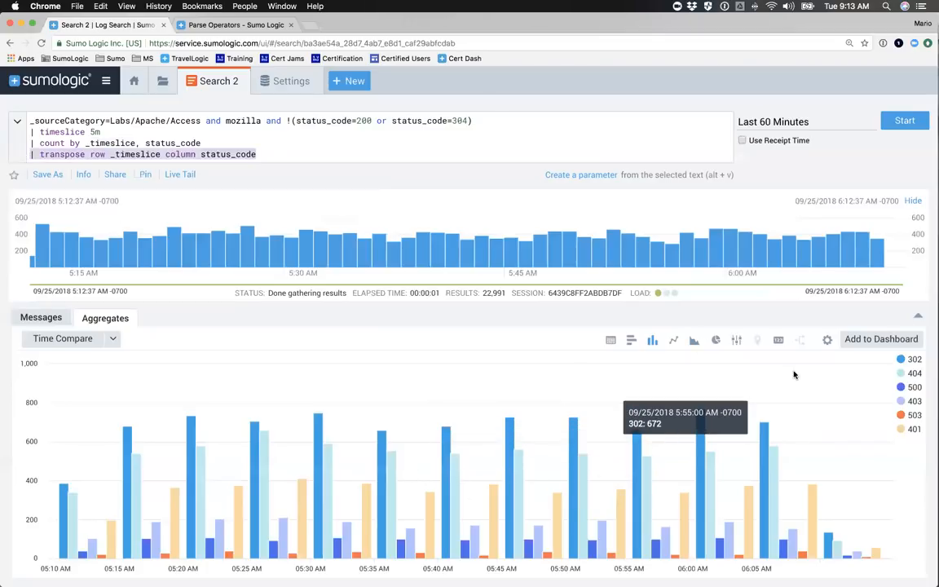
Change the chart's 404 series to a line while keeping the other series as columns
left_click(826, 341)
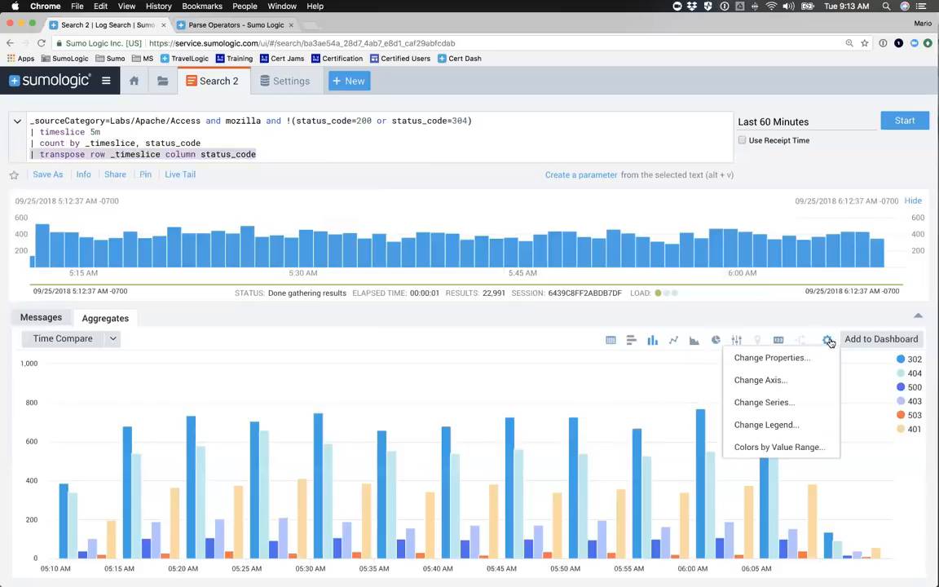
left_click(744, 402)
left_click_drag(362, 300, 383, 304)
left_click(463, 319)
left_click(447, 330)
left_click(517, 464)
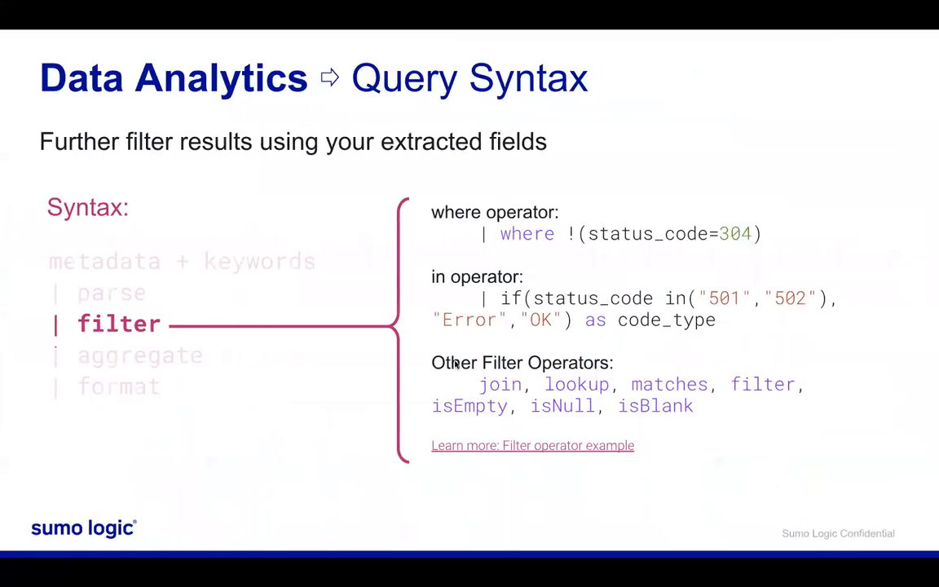
key("Right")
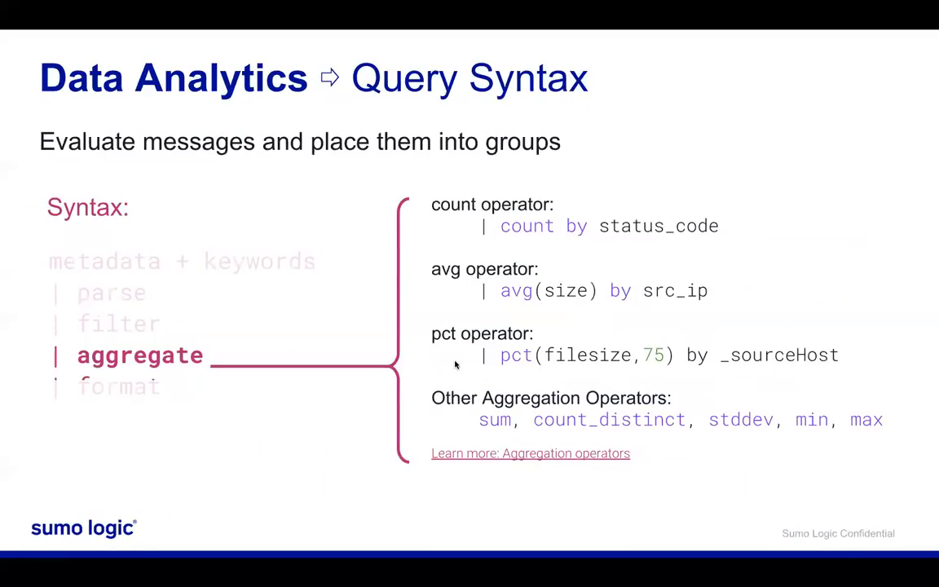
key("Right")
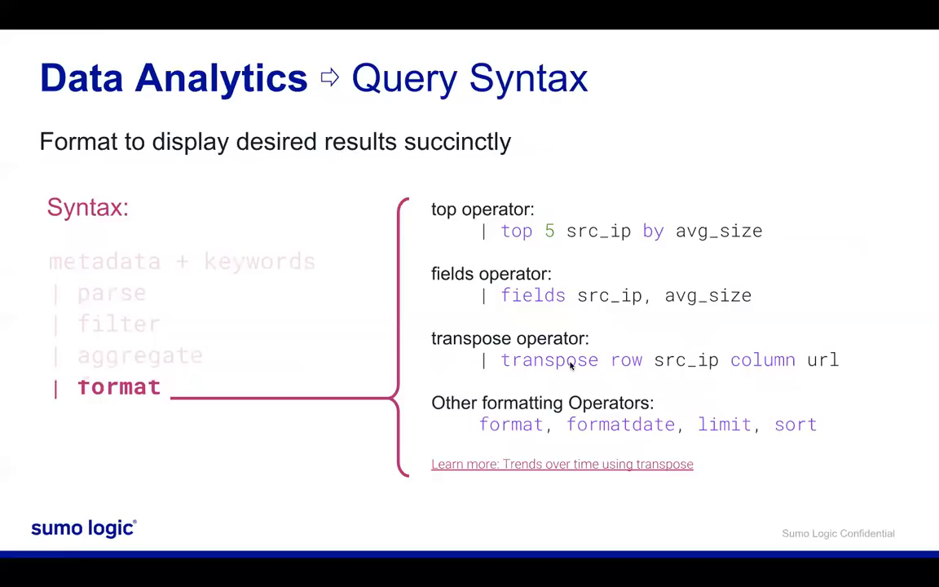
key("Right")
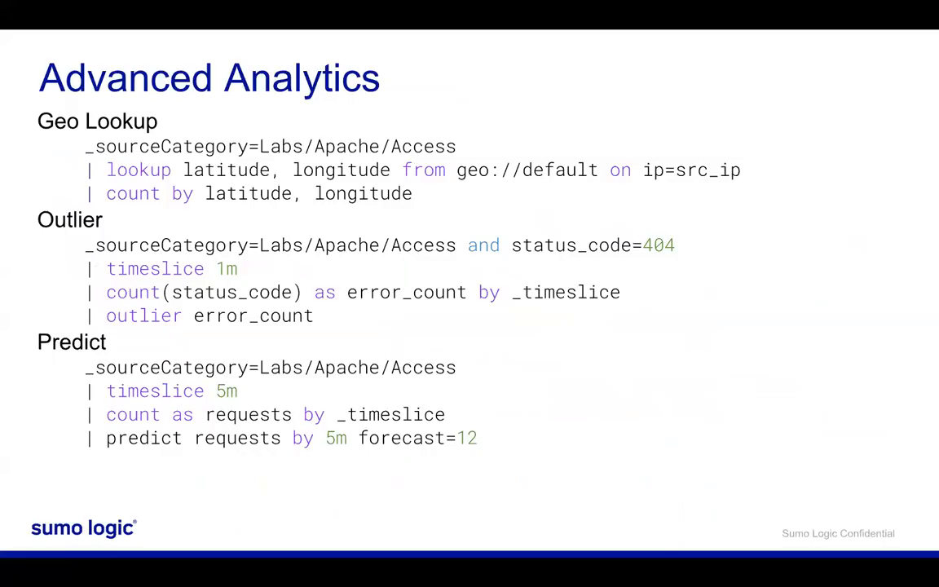
key("Right")
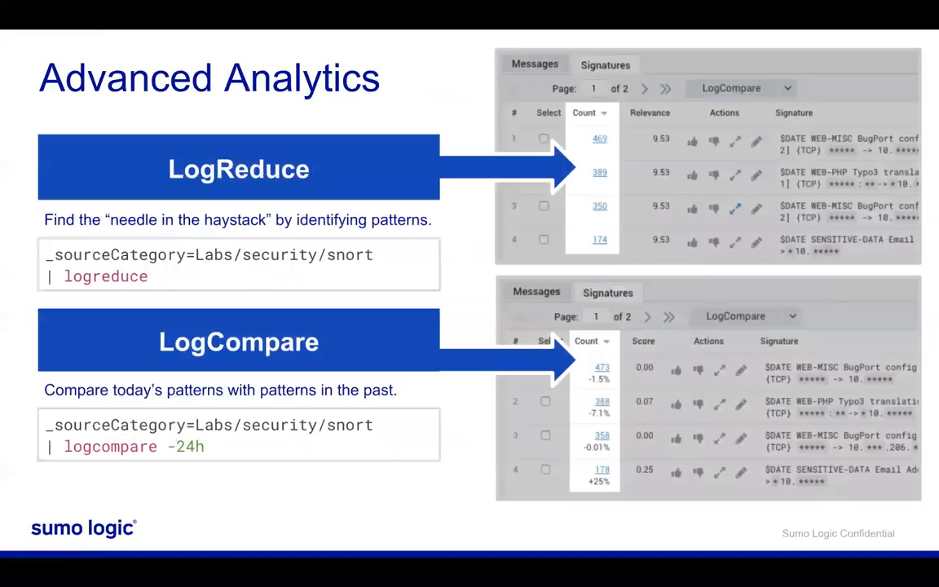
key("Right")
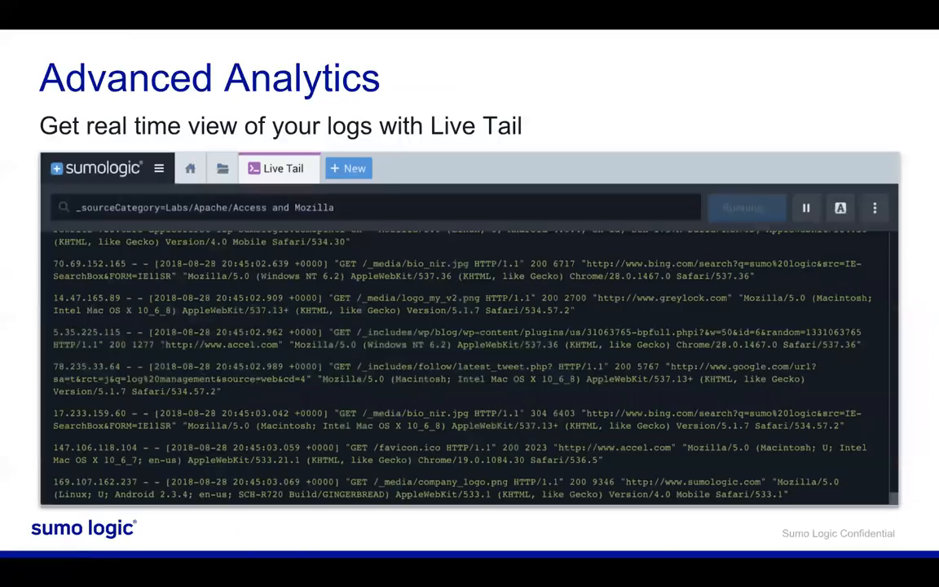
Switch from the slides back to the Sumo Logic search and copy _sourceCategory=Labs/Apache/Access from the query
key("ctrl+Left")
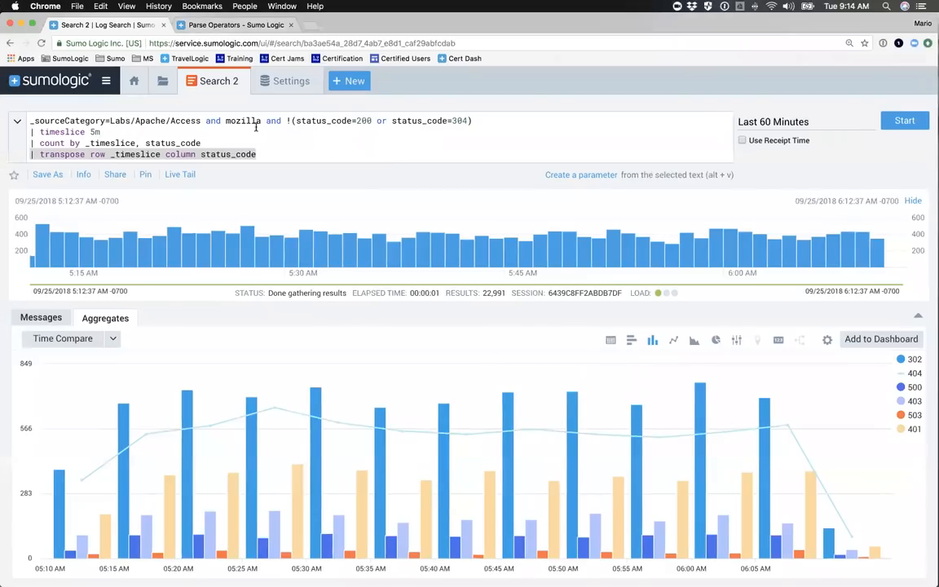
left_click_drag(205, 120, 26, 121)
key("super+c")
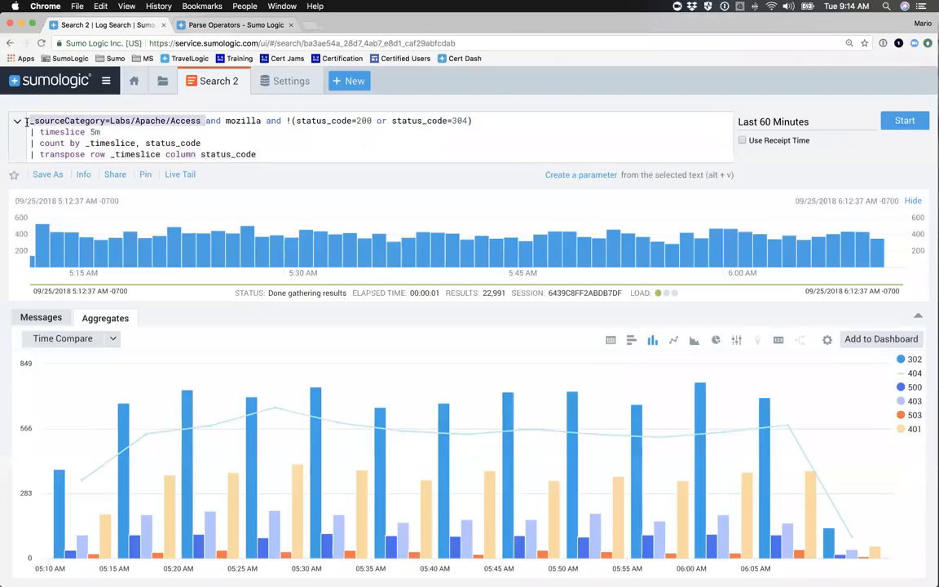
Open a new Live Tail and run it with the copied _sourceCategory=Labs/Apache/Access
left_click(342, 81)
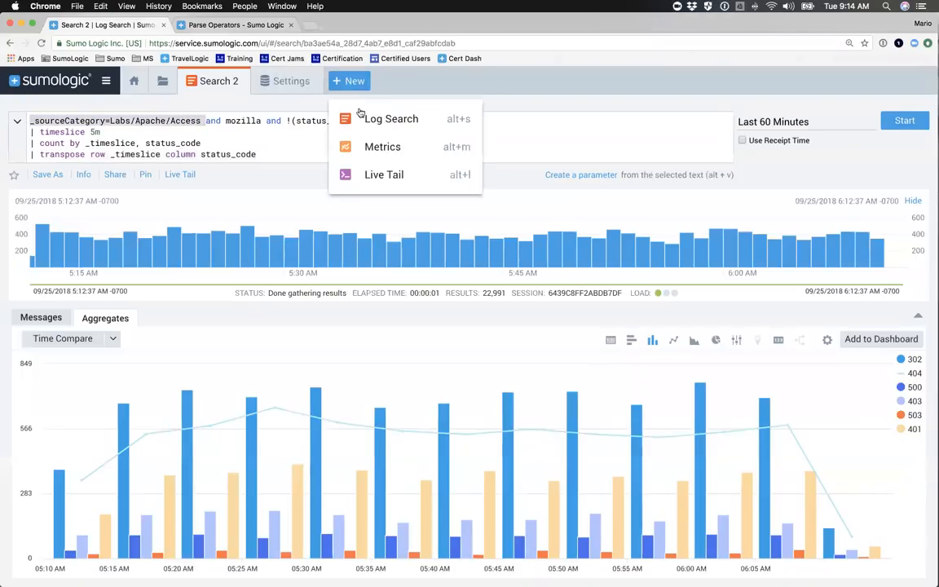
left_click(374, 179)
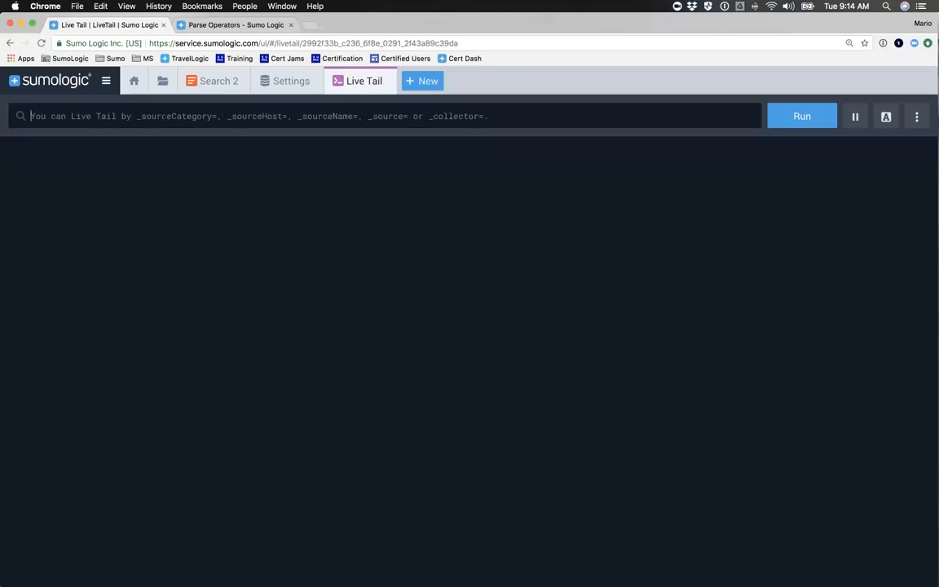
key("super+v")
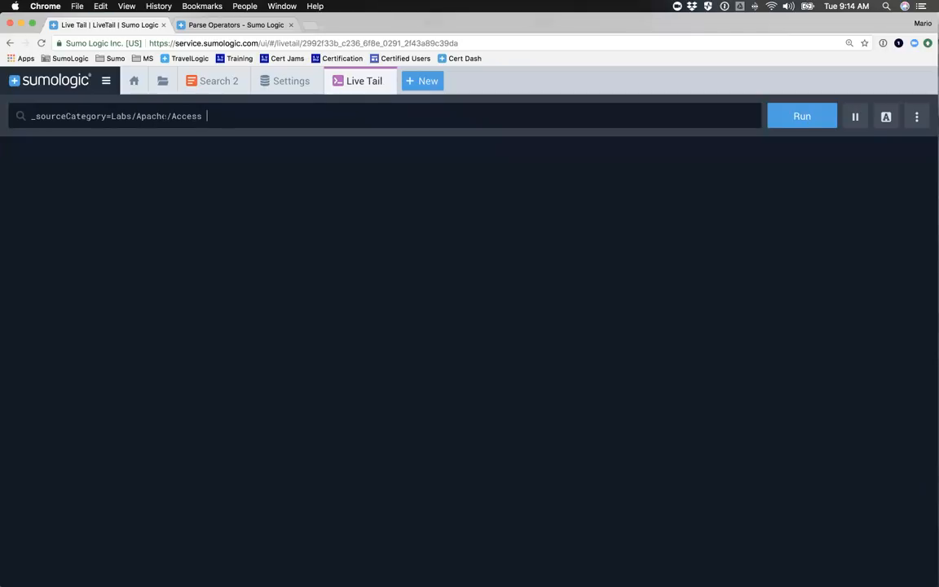
key("Return")
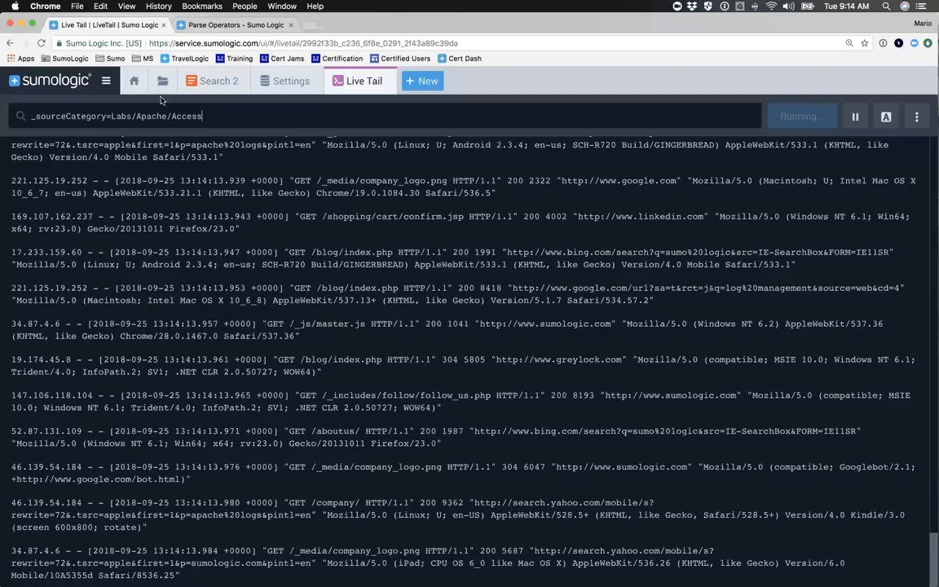
Look back through the streamed Apache messages, then narrow the Live Tail query with "and mozilla" and run it
scroll(470, 359, "up", 3)
scroll(387, 222, "up", 10)
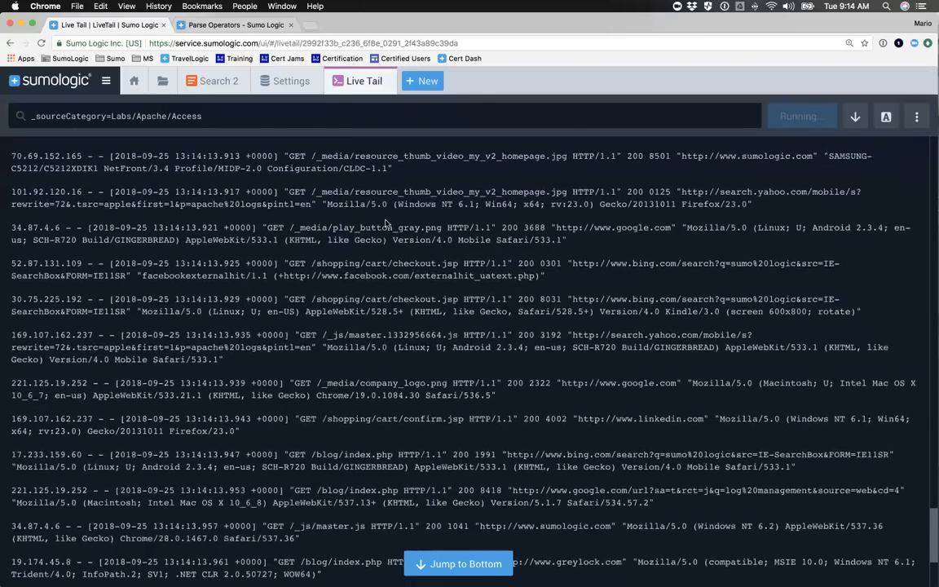
scroll(388, 222, "up", 20)
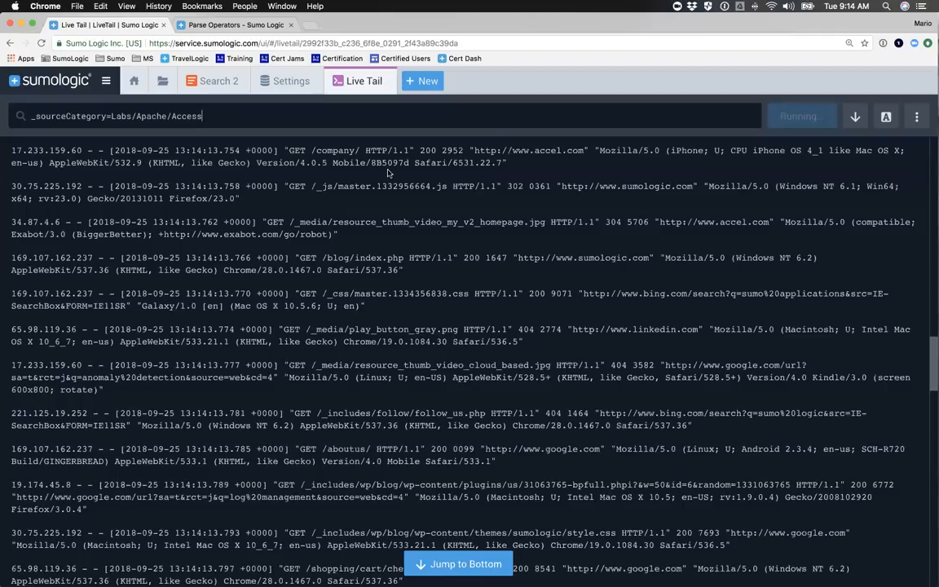
scroll(358, 243, "down", 20)
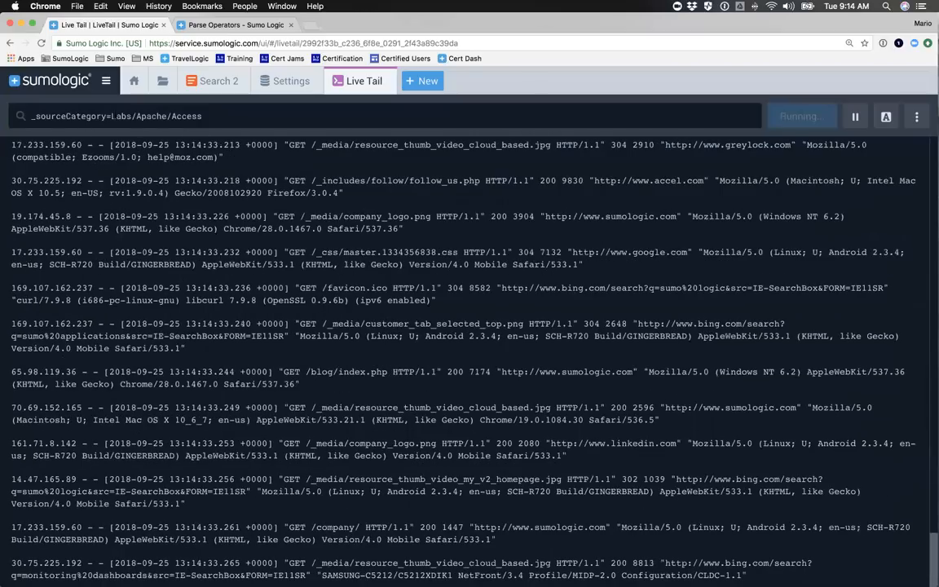
left_click_drag(112, 115, 202, 116)
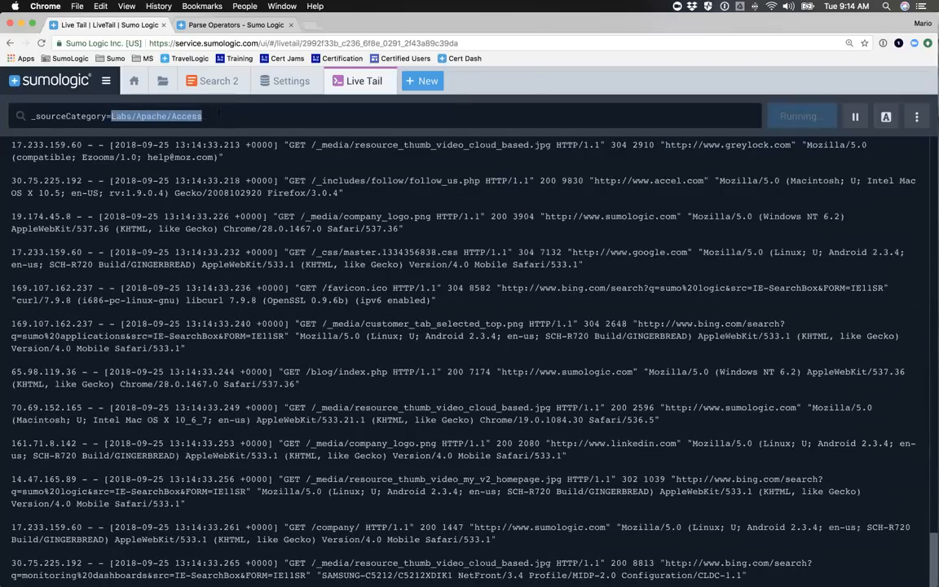
left_click(219, 116)
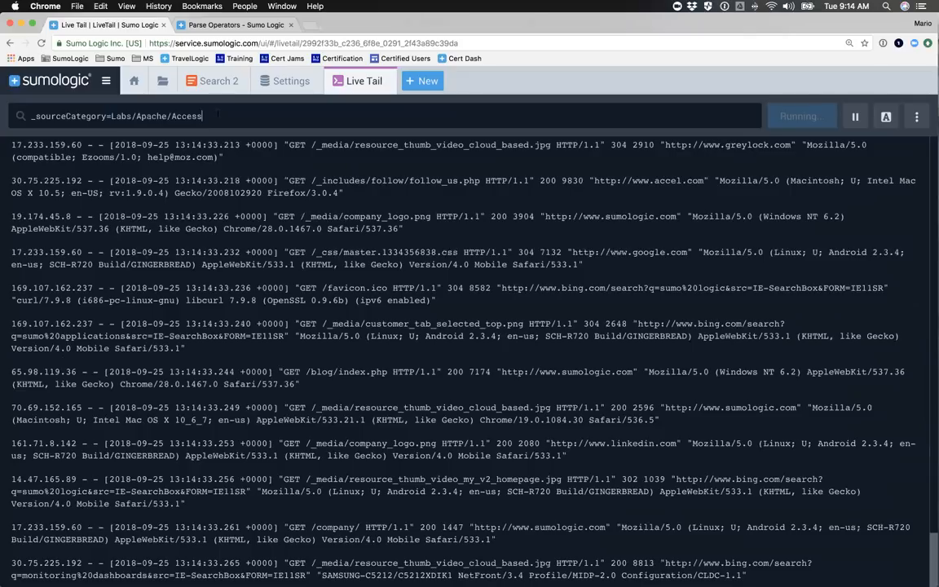
type("and mozilla")
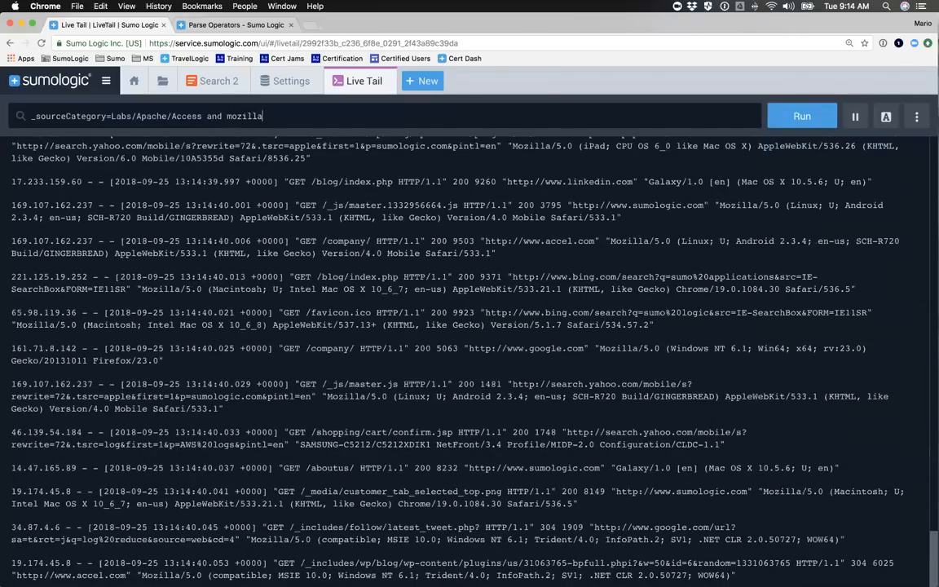
key("Return")
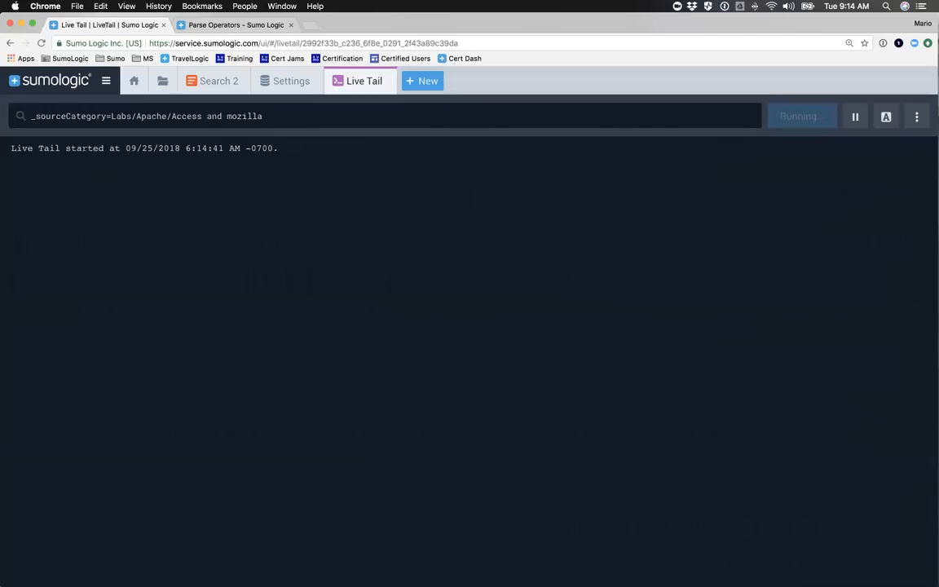
Highlight the terms 404, error and mozilla in the Live Tail messages
left_click(886, 117)
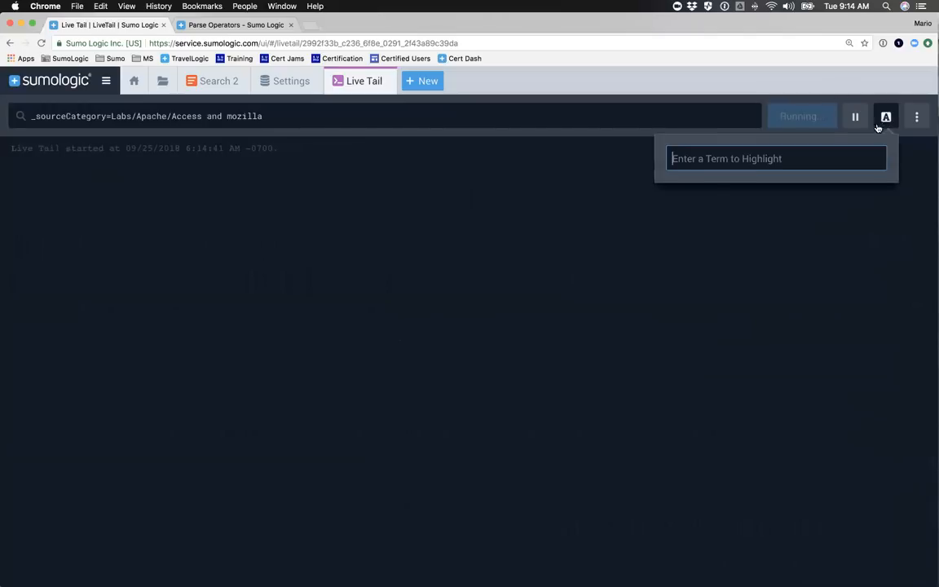
type("404")
key("Return")
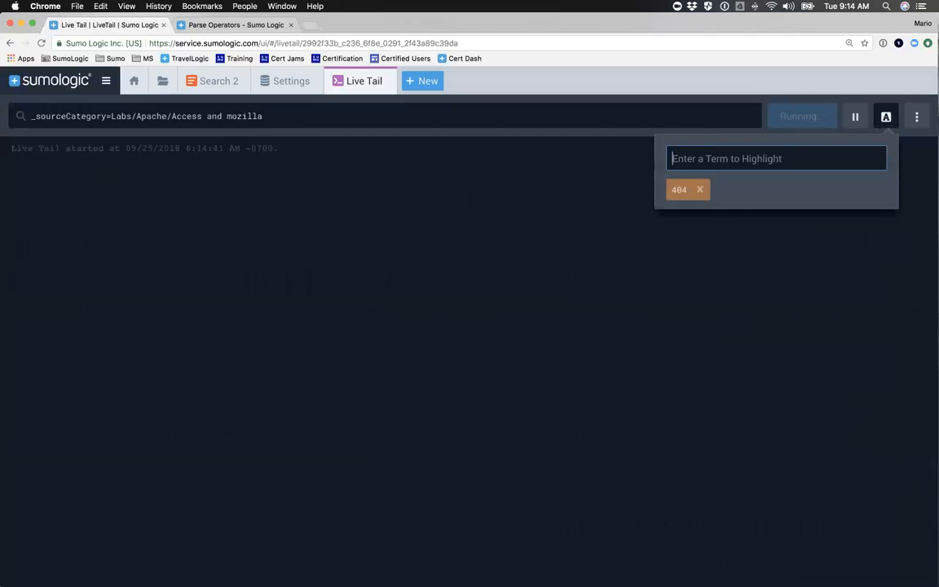
type("error")
key("Return")
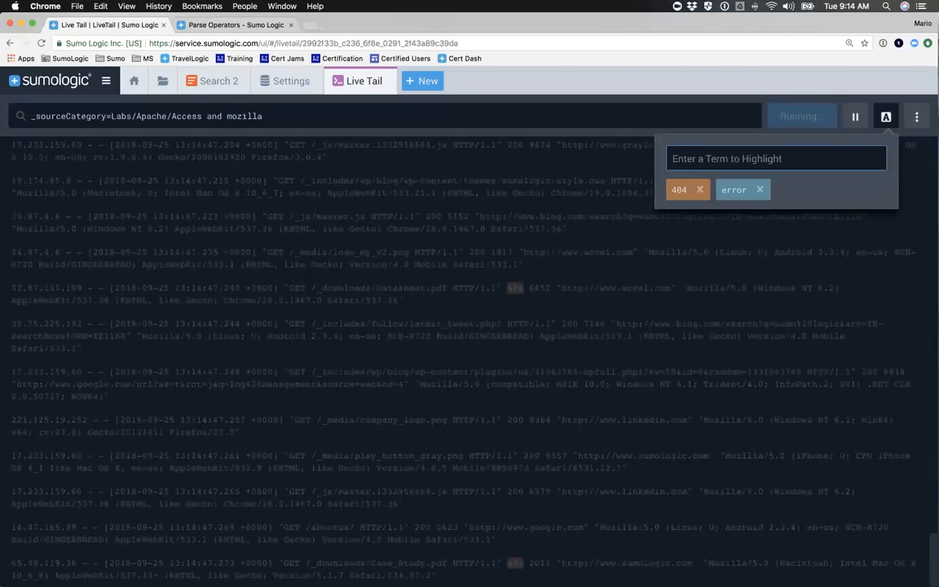
type("mozilla")
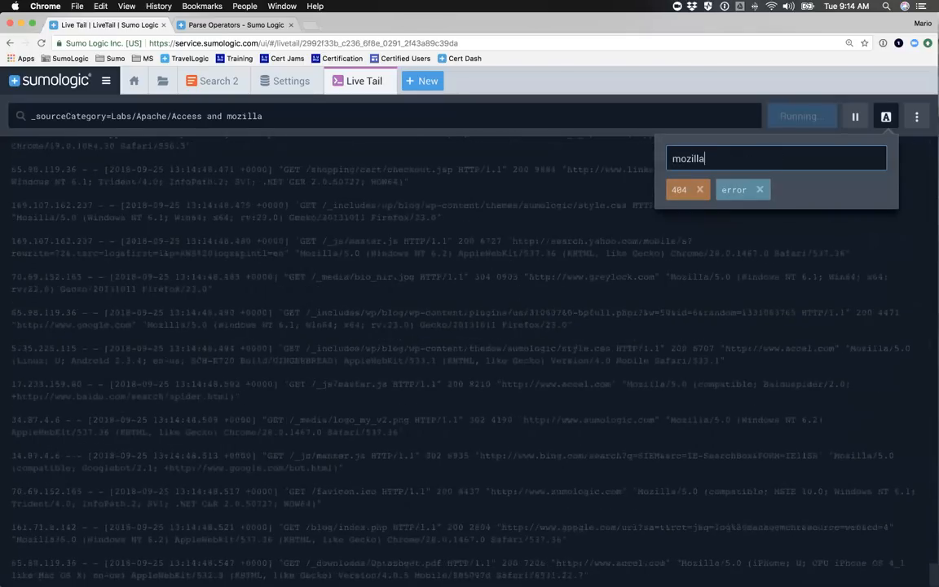
key("Return")
left_click(886, 117)
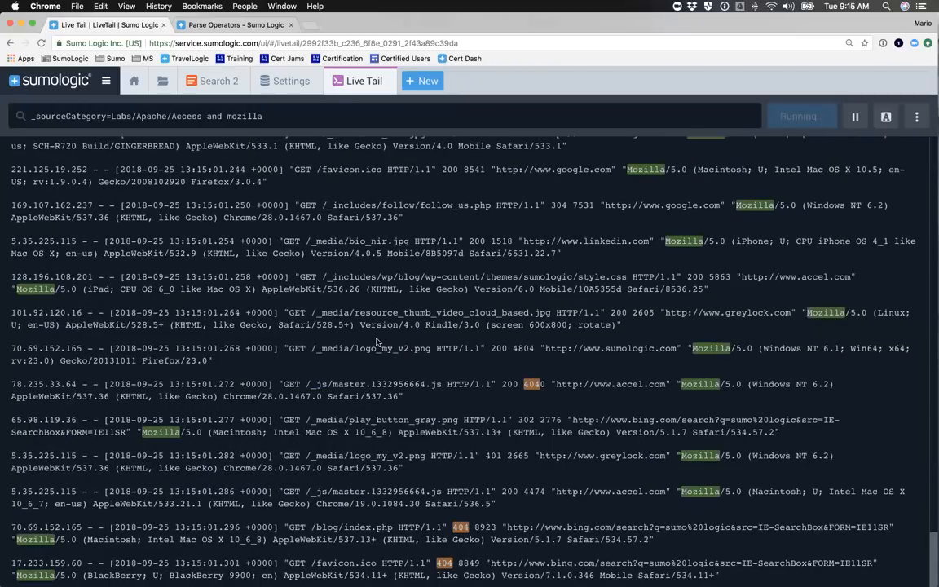
Close the Live Tail and Settings pages, and switch to the slides, advancing to Hands-On Labs
left_click(218, 81)
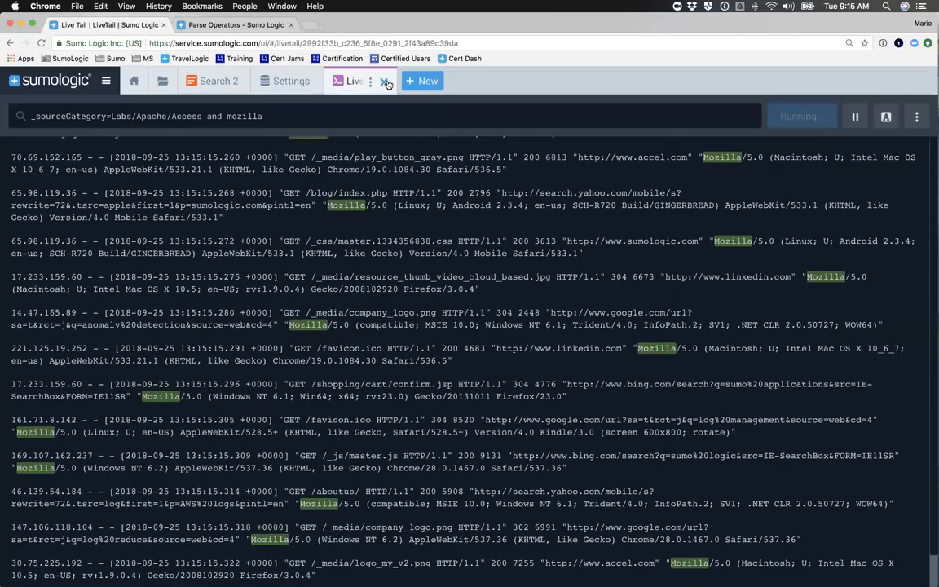
left_click(384, 81)
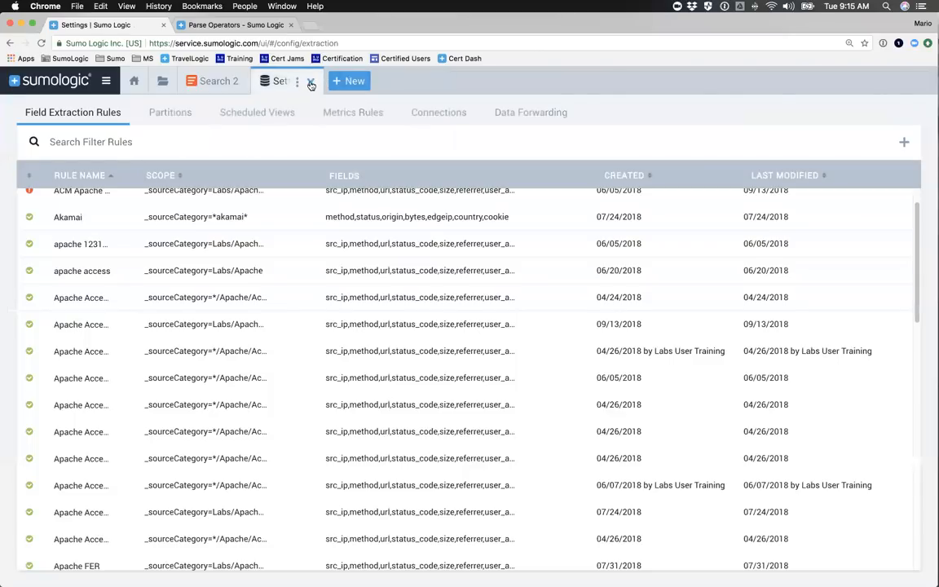
left_click(310, 82)
key("ctrl+Right")
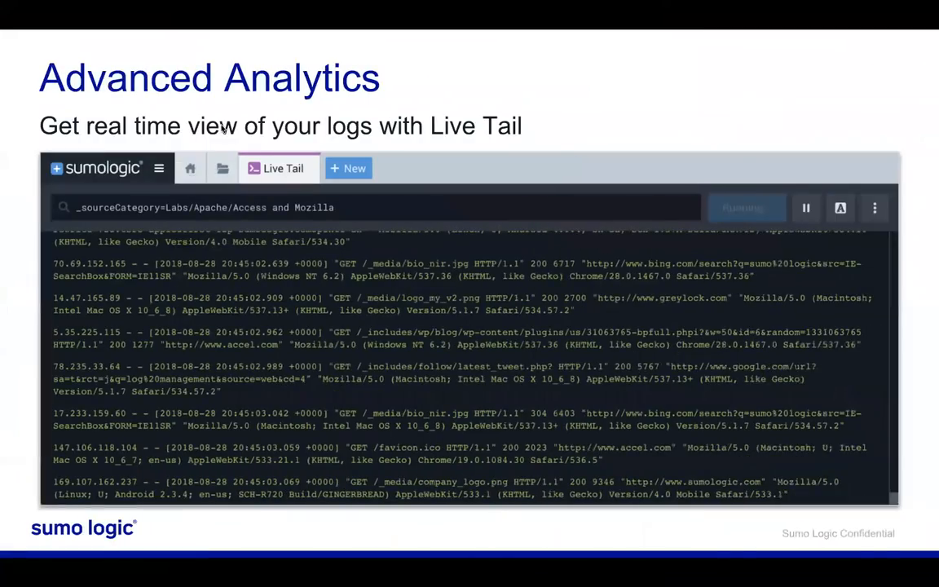
key("Right")
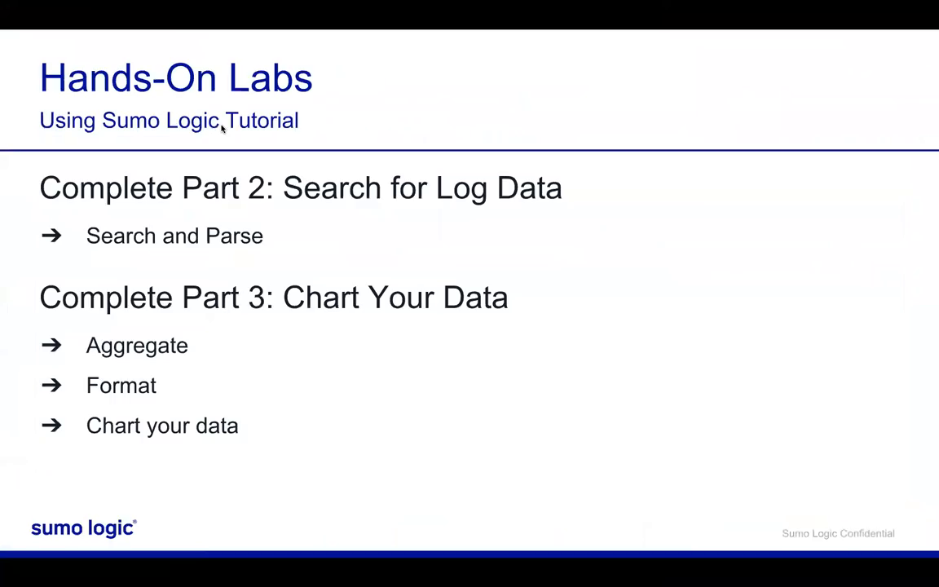
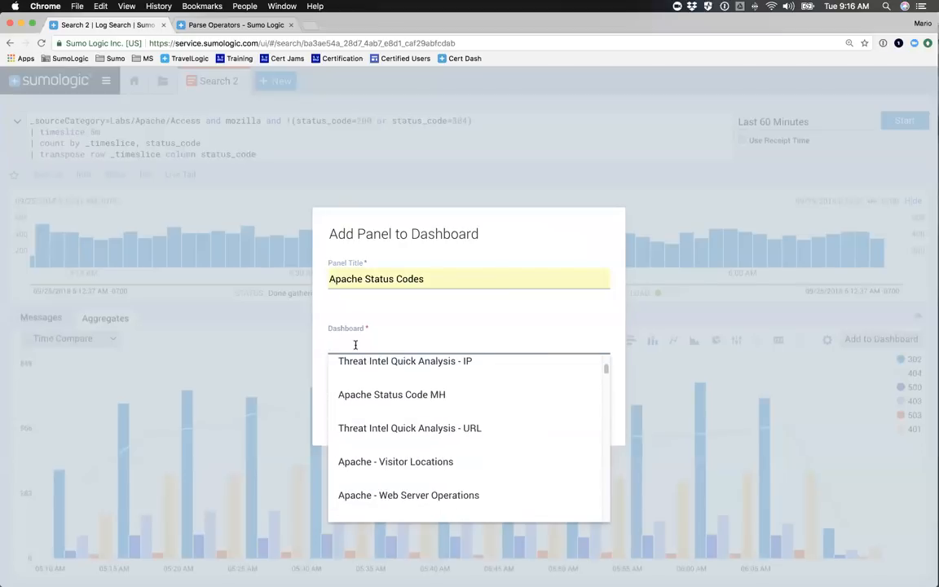
Add the Apache Status Codes panel to a new dashboard in Personal, named with the owner's first name plus "Apache Dashboard", and enlarge the panel
type("Ma")
key("BackSpace")
key("BackSpace")
type("Apache")
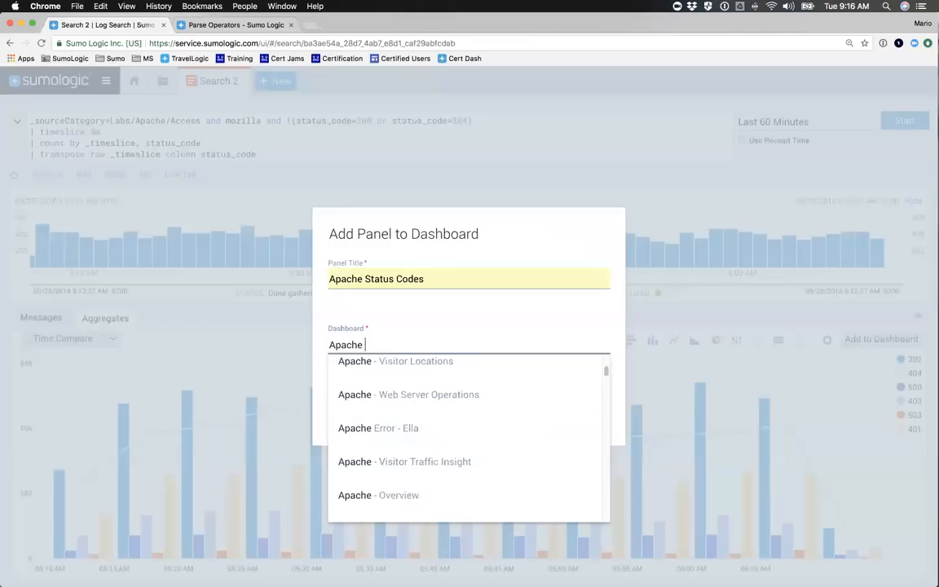
type(" Dashboard")
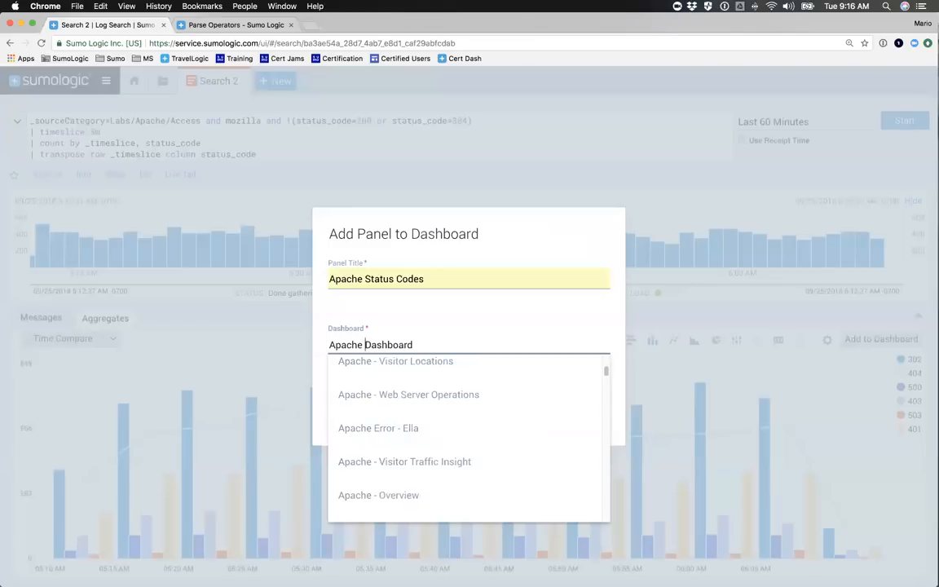
key("alt+Left")
type("Mario")
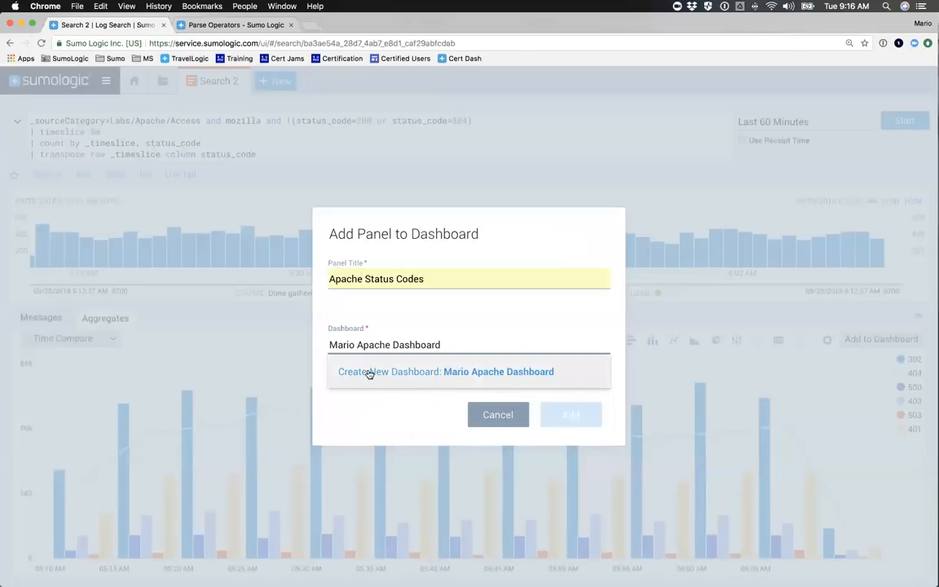
left_click(482, 374)
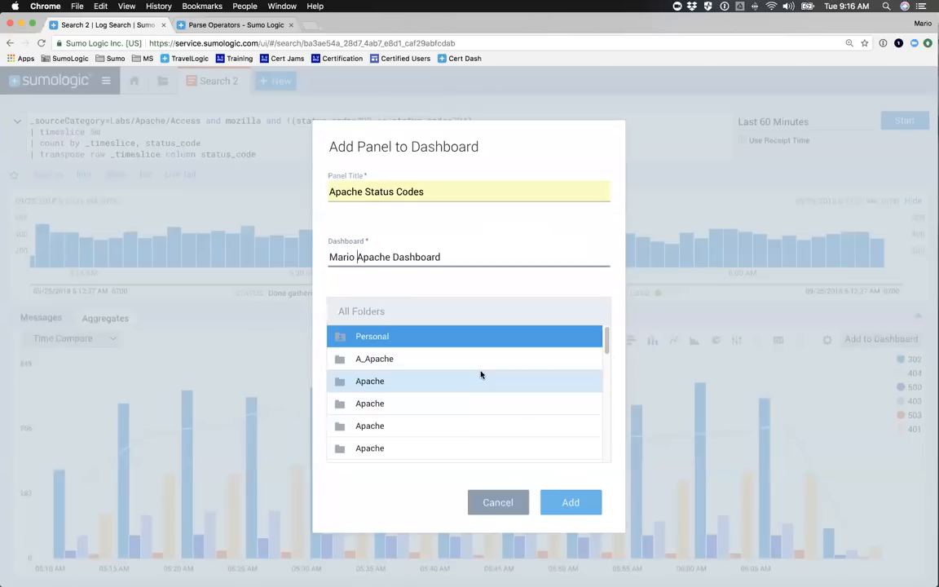
left_click(375, 340)
left_click(563, 507)
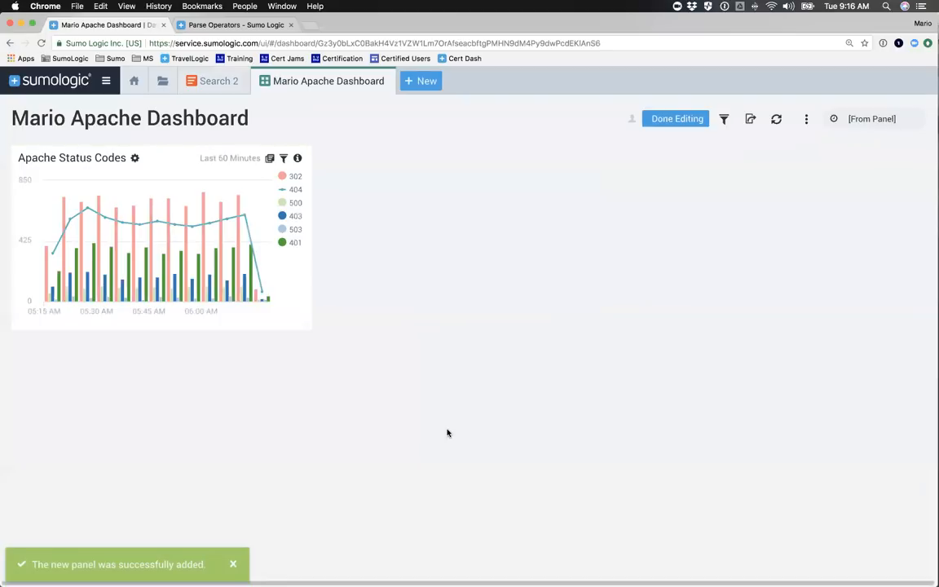
left_click_drag(306, 327, 526, 357)
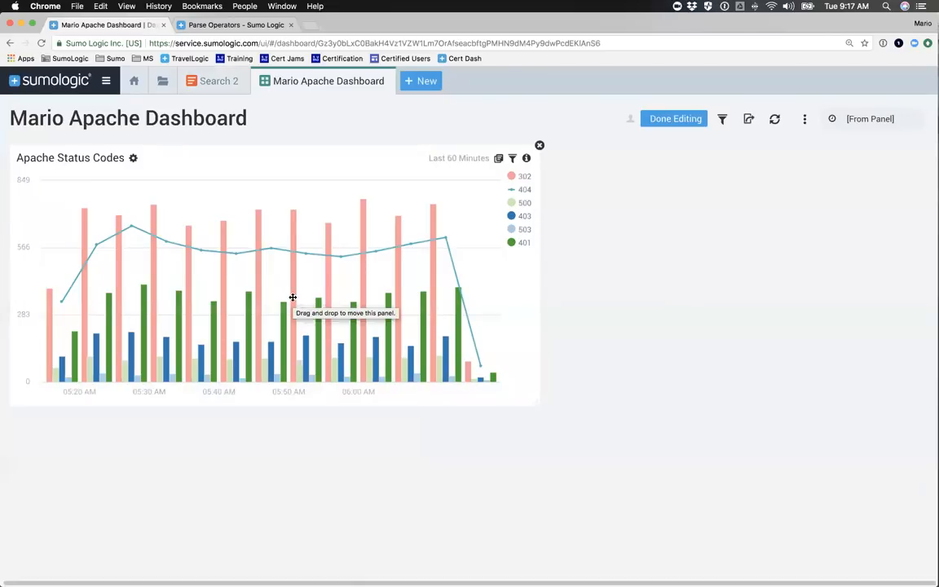
Open the saved search Client Errors Over Time - 3 hour TimeRange from the personal library and run it
left_click(204, 83)
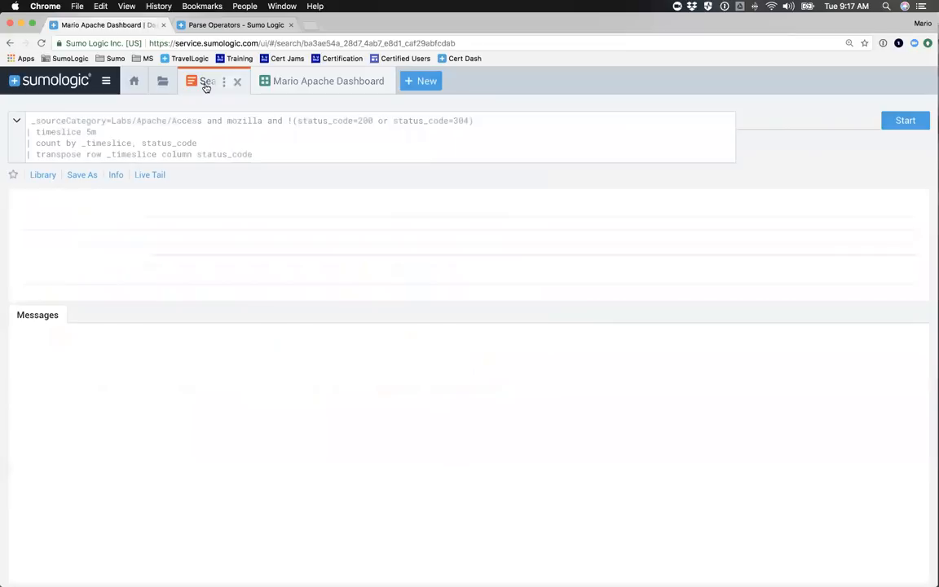
left_click(106, 84)
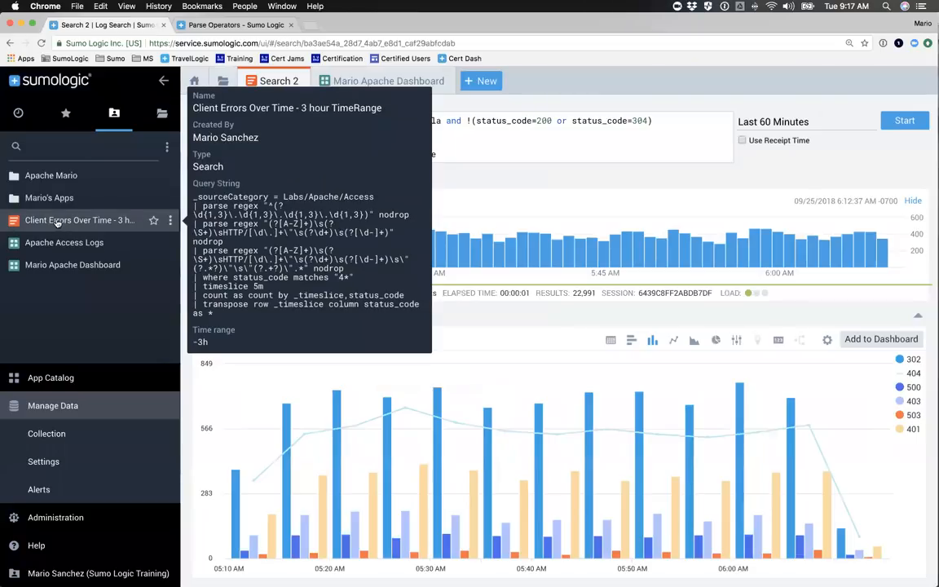
left_click(58, 222)
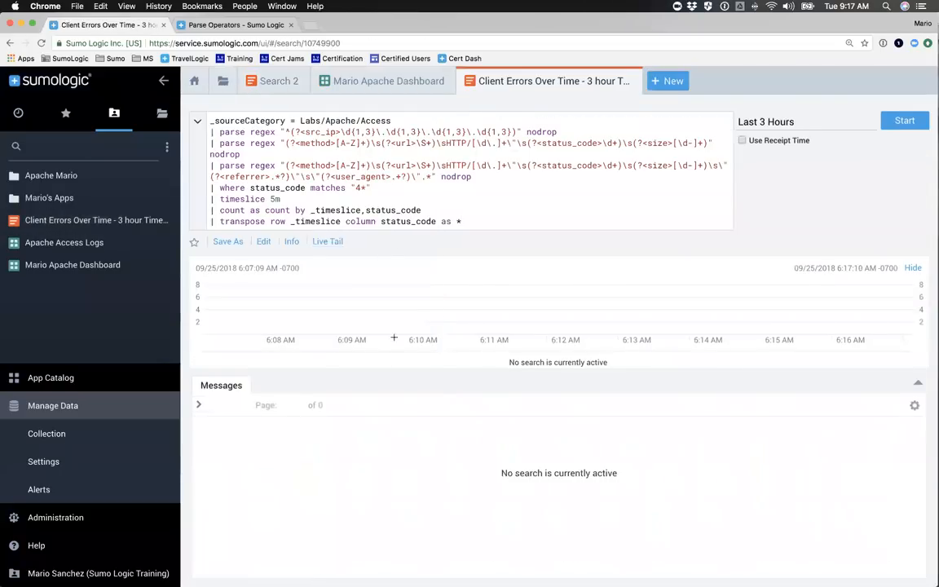
left_click(905, 120)
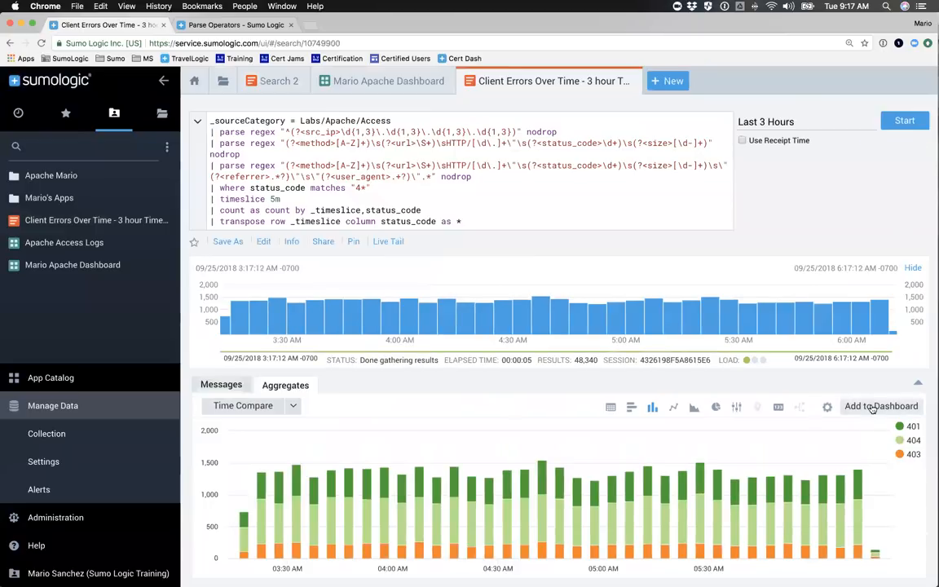
Add the client errors chart as a panel to the existing personal Apache Dashboard, keeping its default panel title
left_click(873, 409)
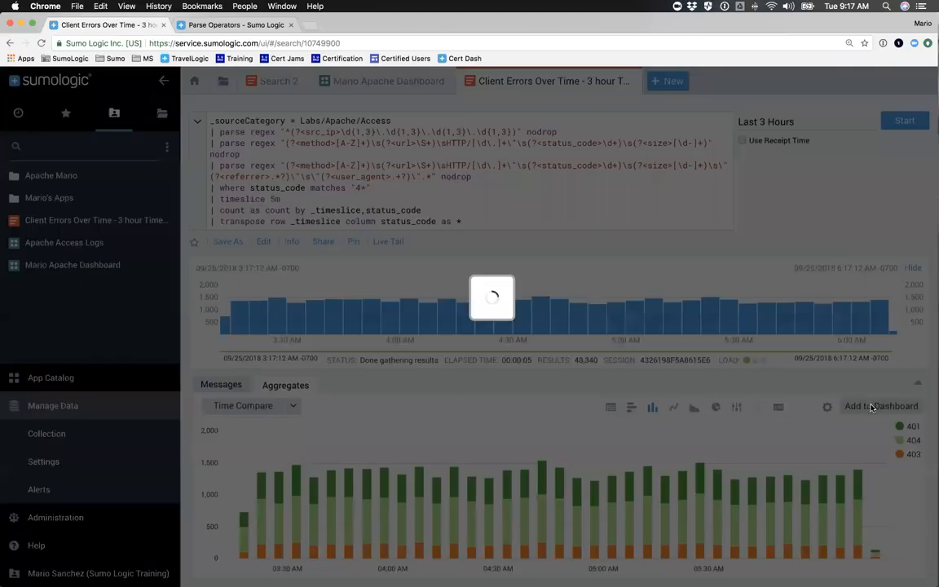
left_click(371, 346)
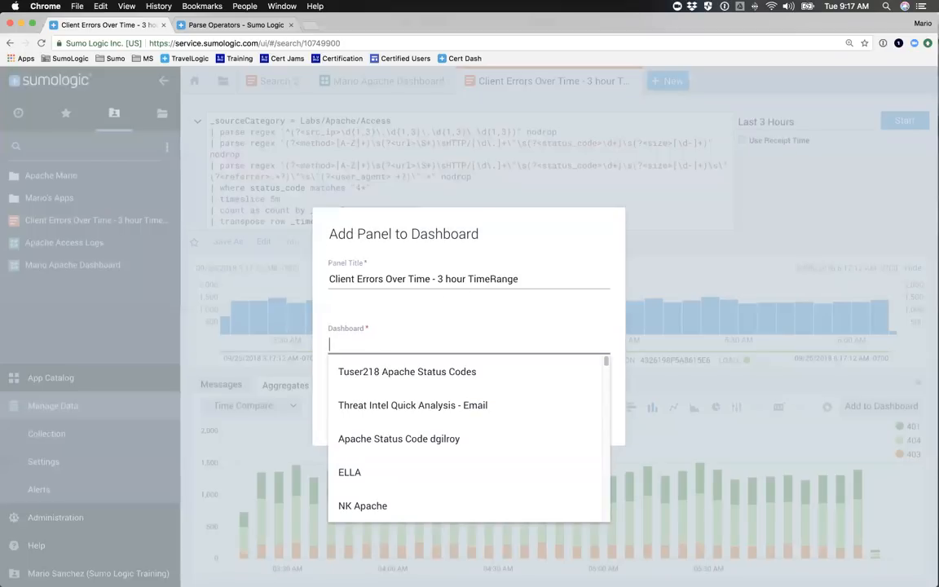
type("mario")
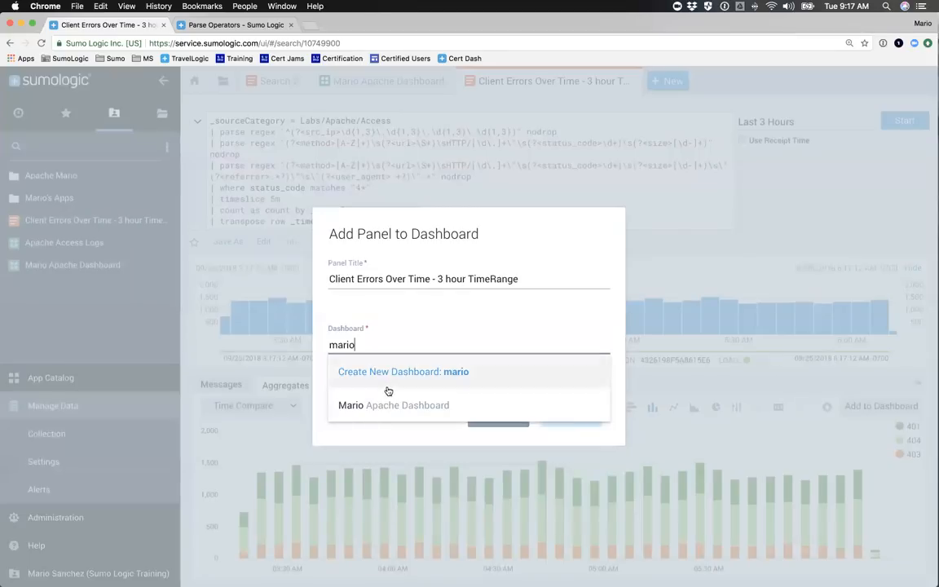
left_click(377, 405)
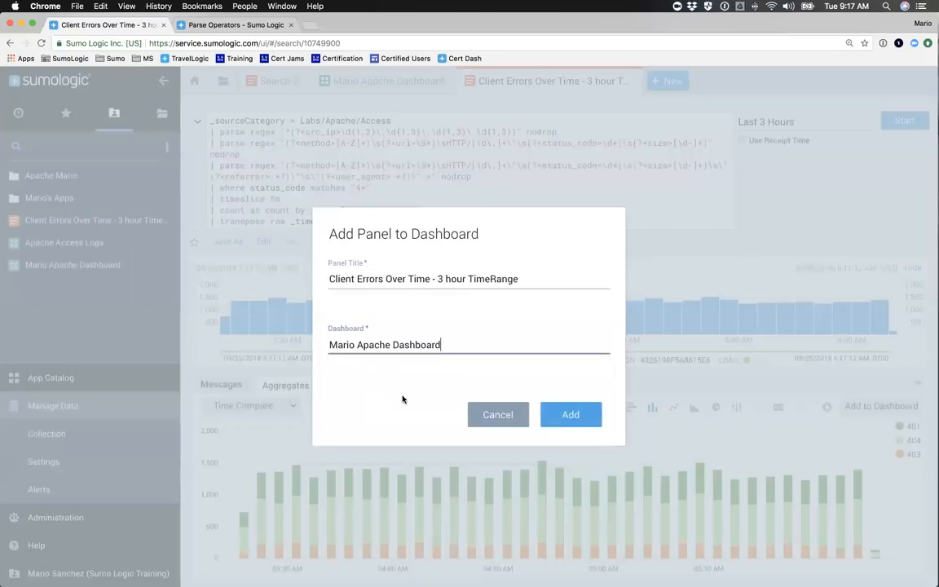
left_click(588, 417)
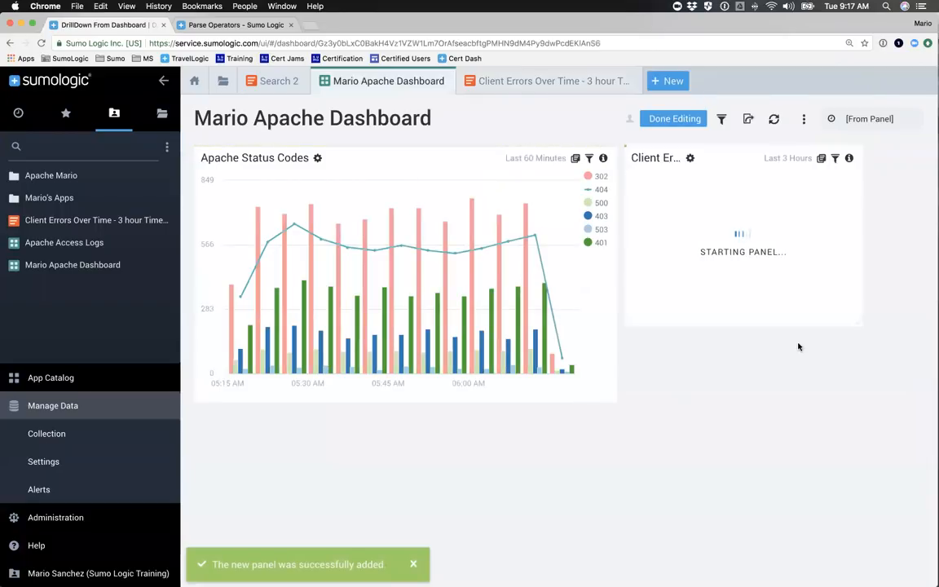
Enlarge the client errors panel to match the Apache Status Codes panel's height and fill the remaining width, and collapse the side navigation
left_click_drag(857, 325, 857, 390)
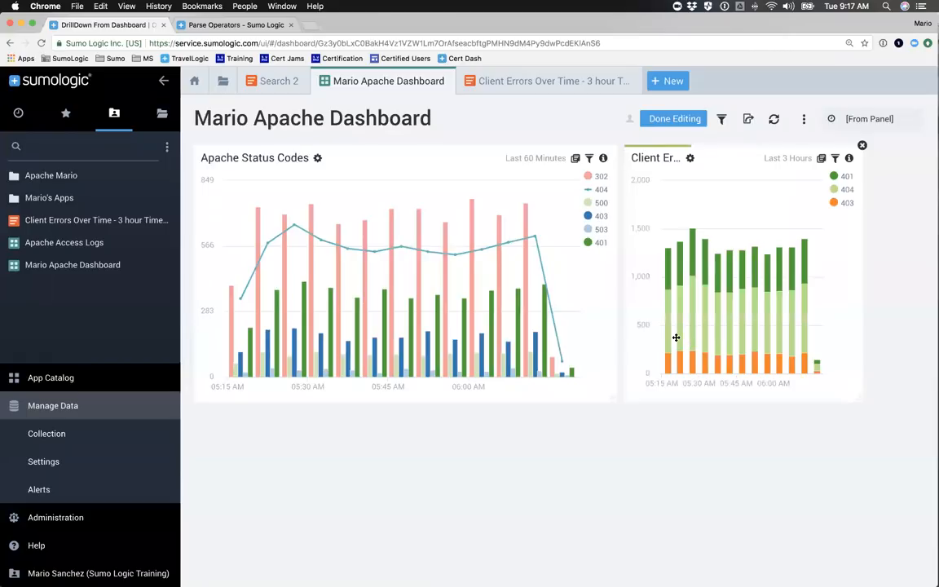
left_click_drag(857, 401, 913, 395)
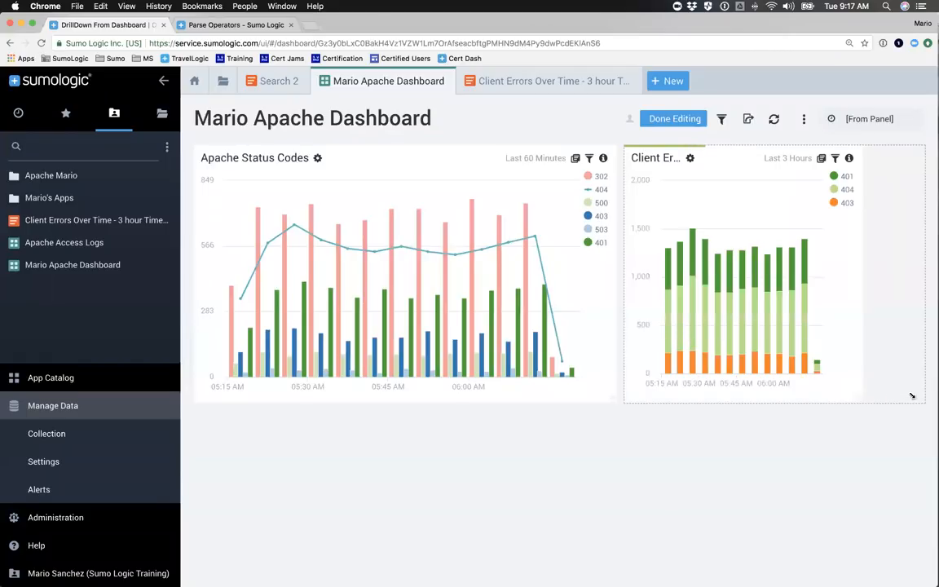
left_click(163, 82)
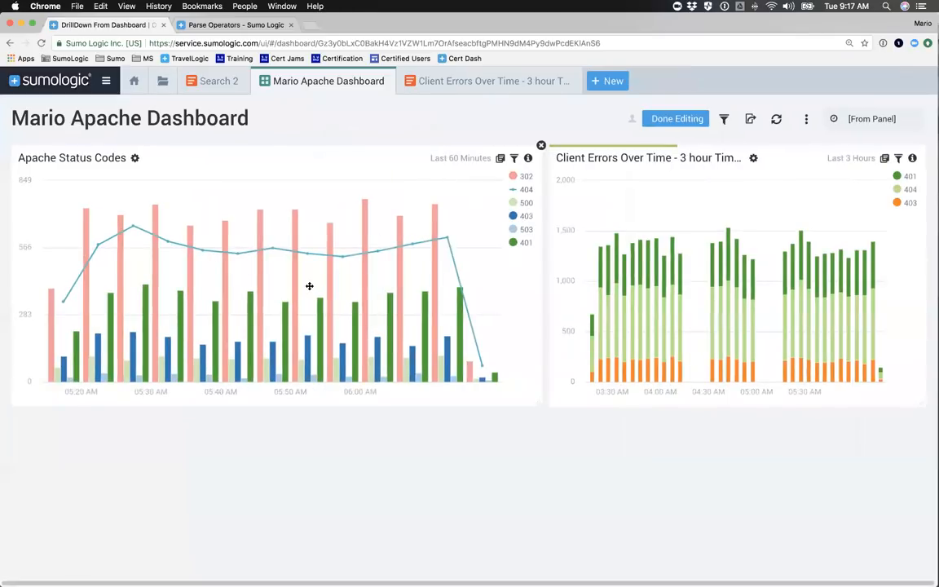
Toggle the dashboard to the dark theme and add a title panel reading "My first Dashboard"
left_click(806, 120)
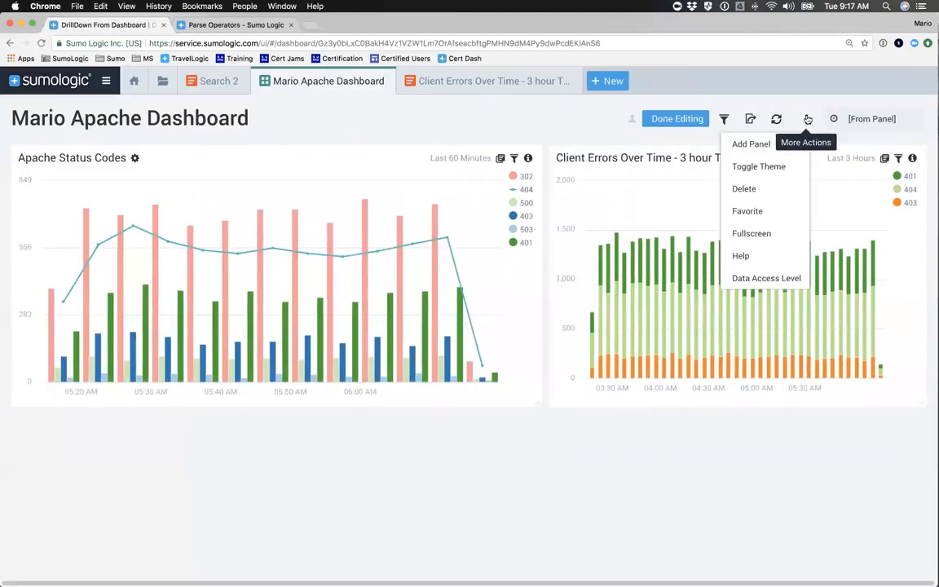
left_click(759, 168)
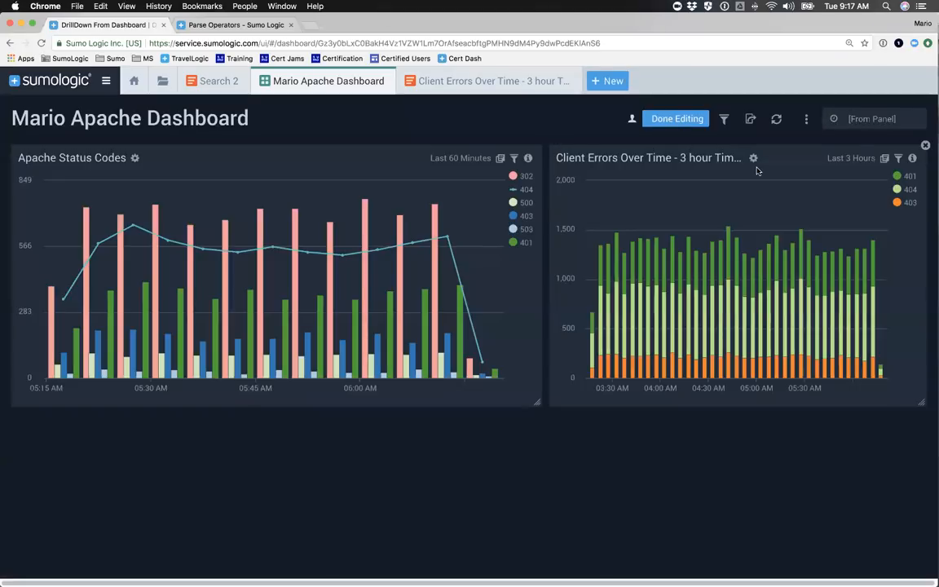
left_click(805, 119)
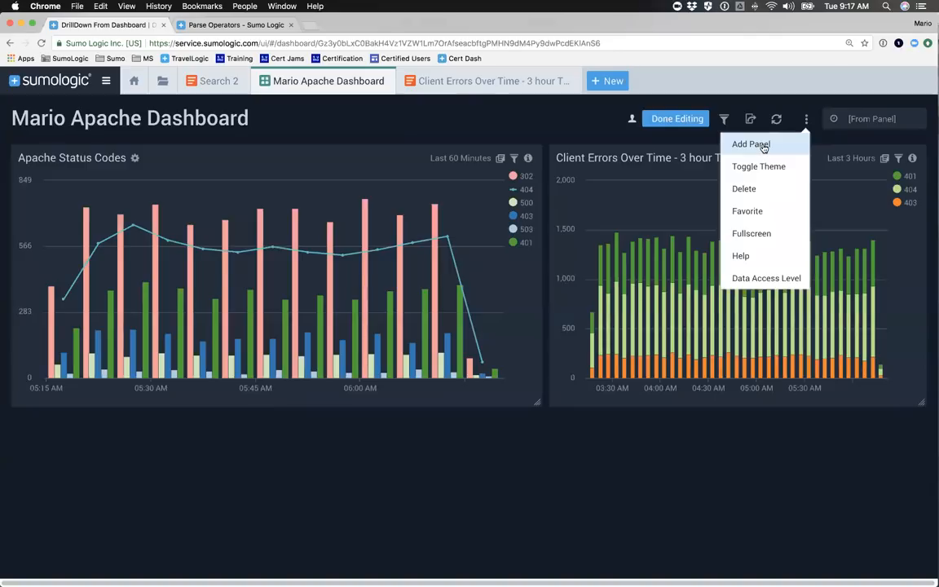
left_click(763, 145)
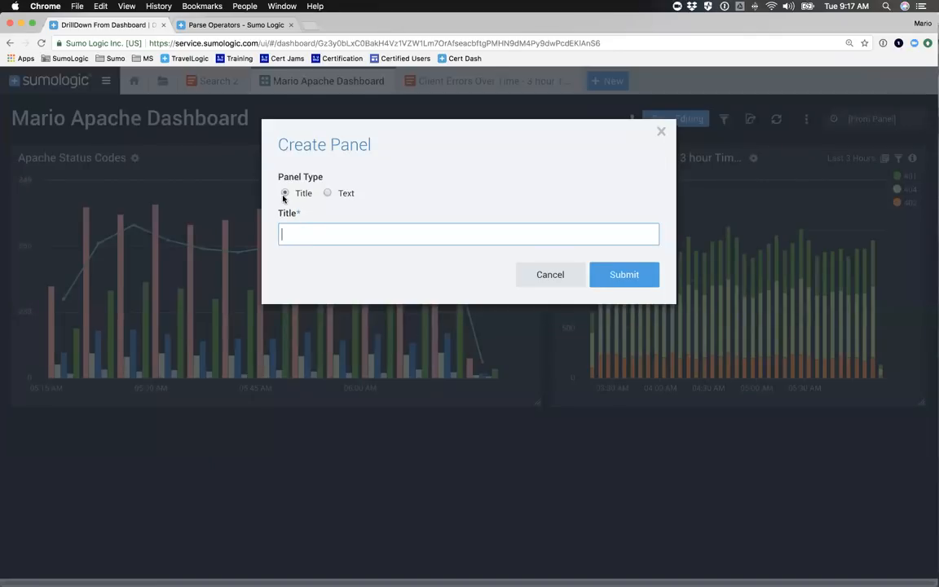
type("My first Dashboard")
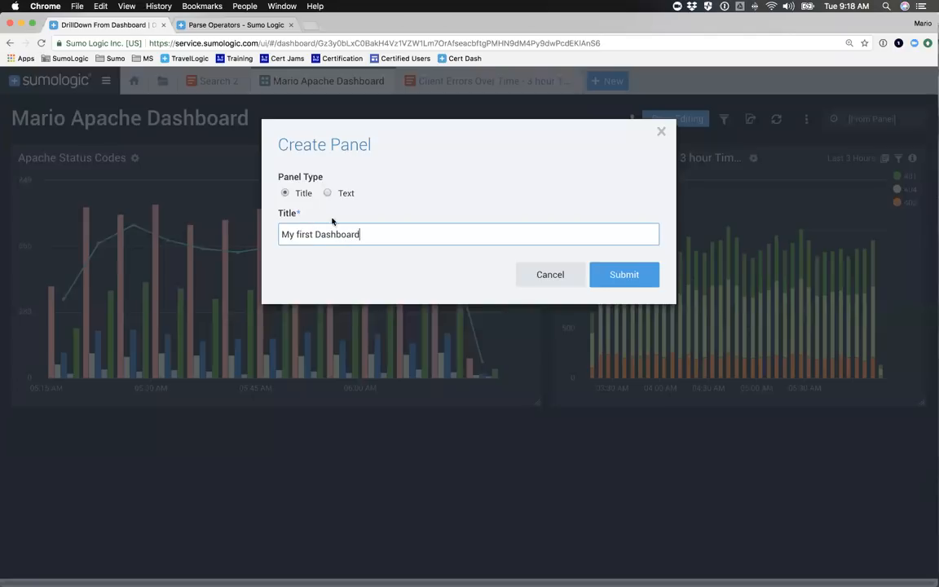
left_click(612, 274)
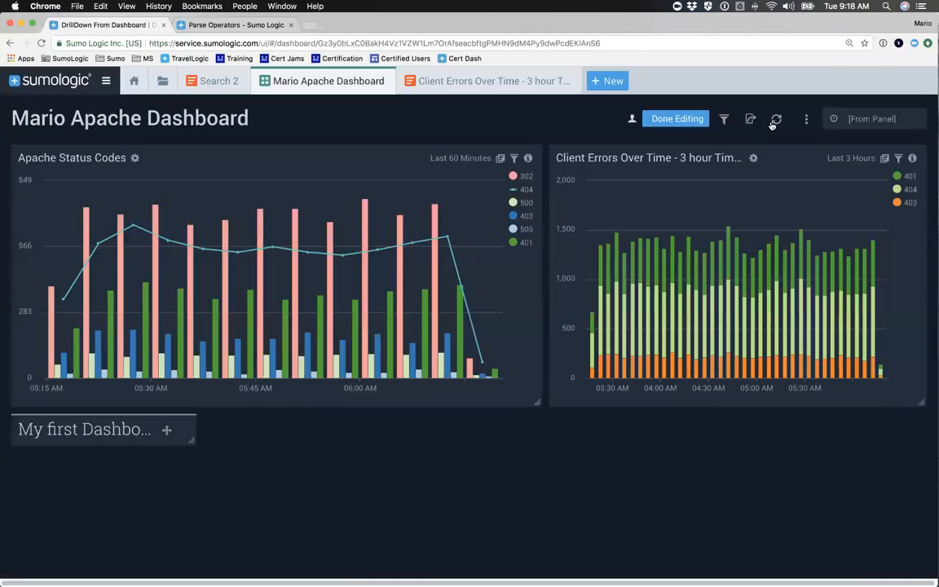
Start a new text panel titled "Understanding Your Data" and fill its body with four lines of placeholder text
left_click(807, 119)
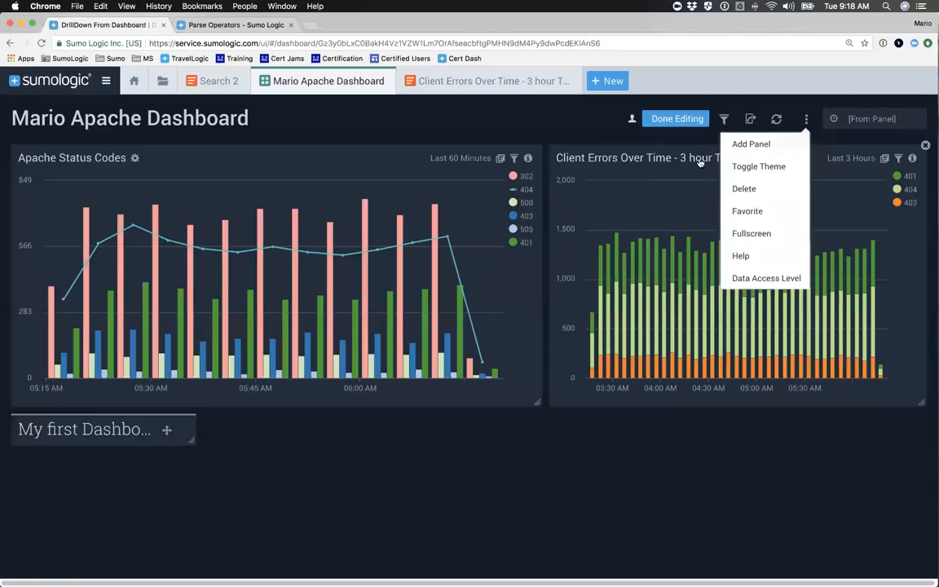
left_click(740, 144)
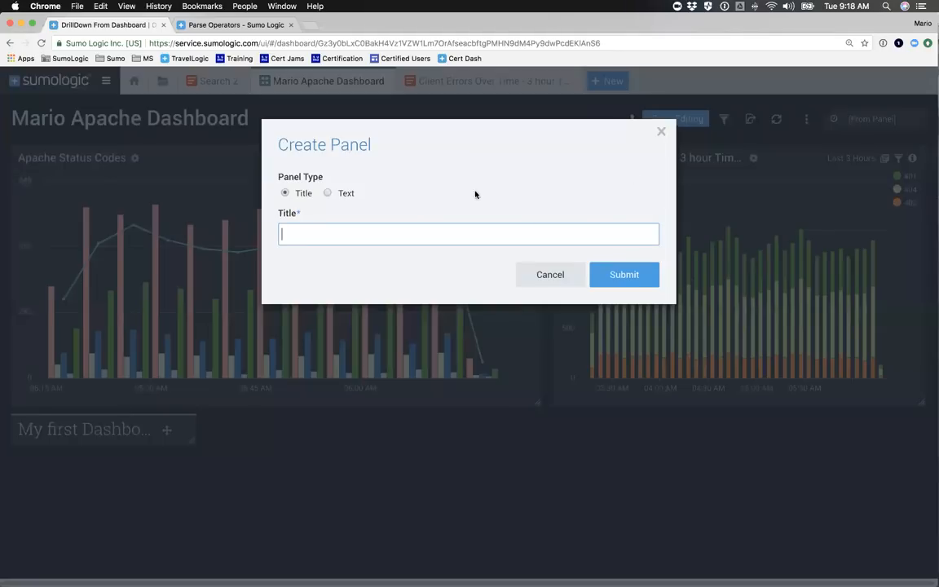
left_click(327, 193)
left_click(302, 235)
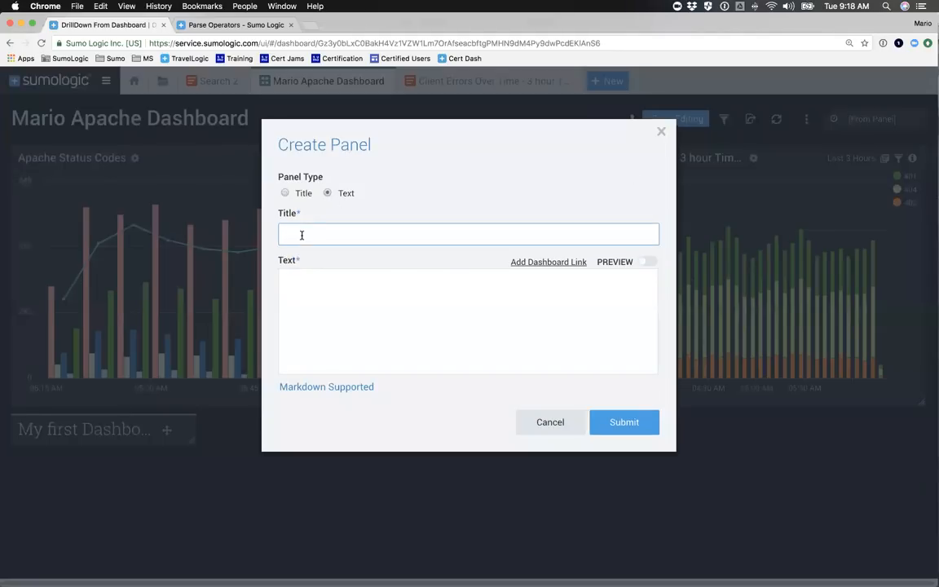
type("Understanding Your Data")
left_click(319, 306)
type("dfg hegkaaeh ak gar gaerg")
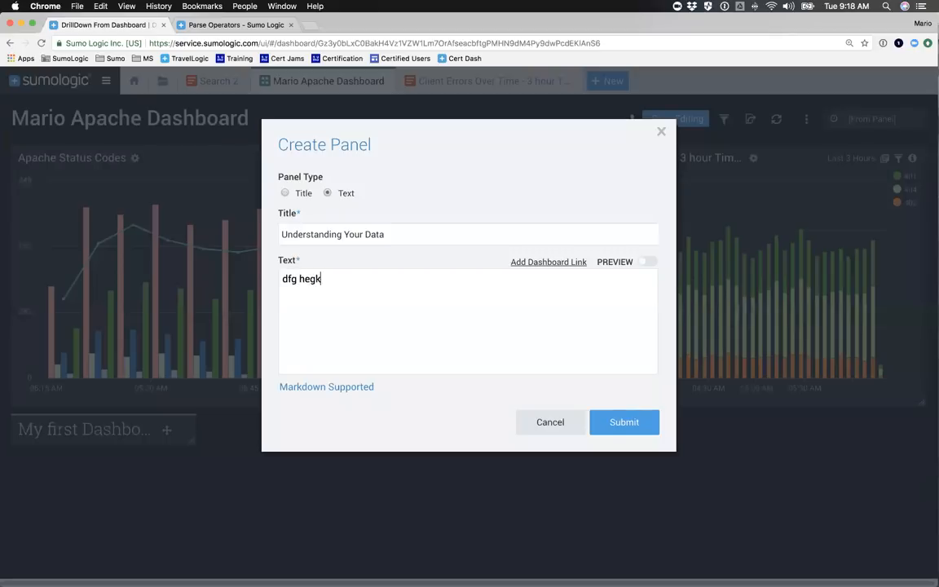
key("Return")
type("f gafkfhg arkfagfkargargfkaerghekfwef")
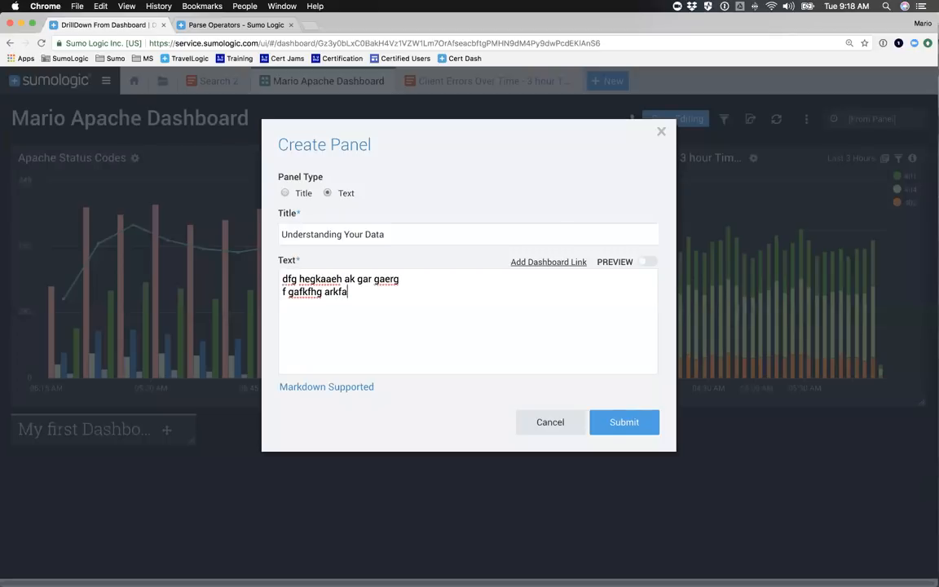
key("Return")
type("efwekfheawf kefer")
key("Return")
type("f f")
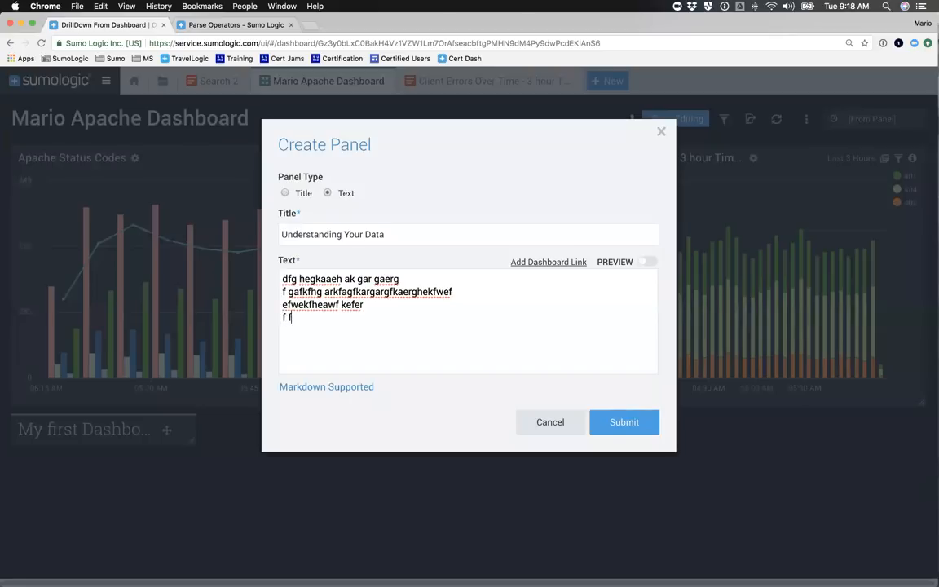
type("dfgeffdsfgdkuv fa.fhrfkdfh f a.vfghgkav")
key("Return")
key("Return")
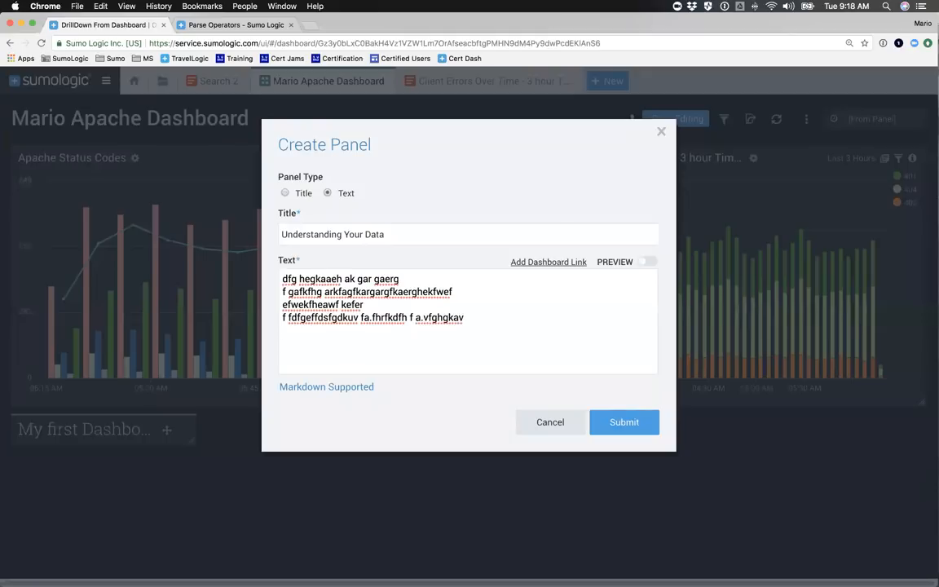
Insert a link to the Amazon CloudFront - Web Operations dashboard below the placeholder text and create the text panel
left_click(545, 262)
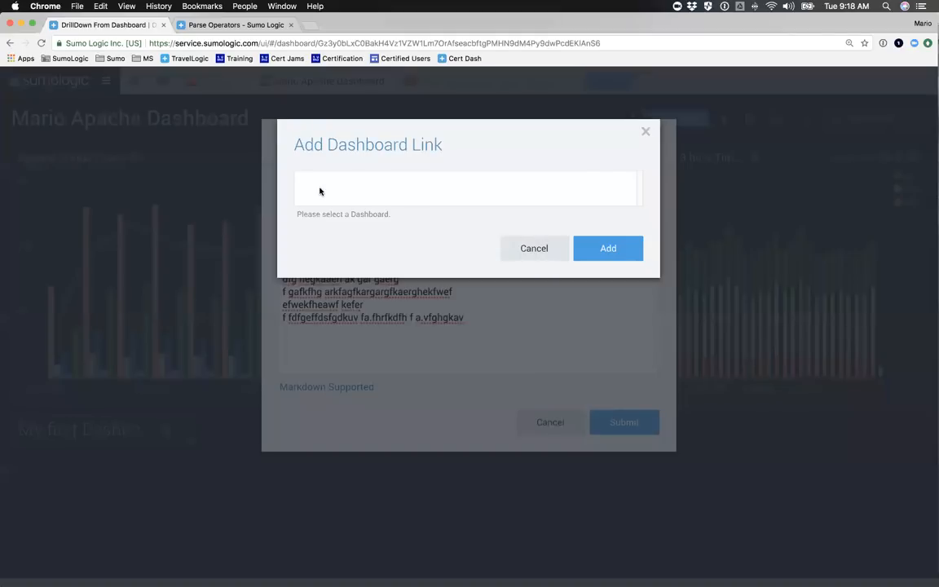
scroll(334, 264, "down", 5)
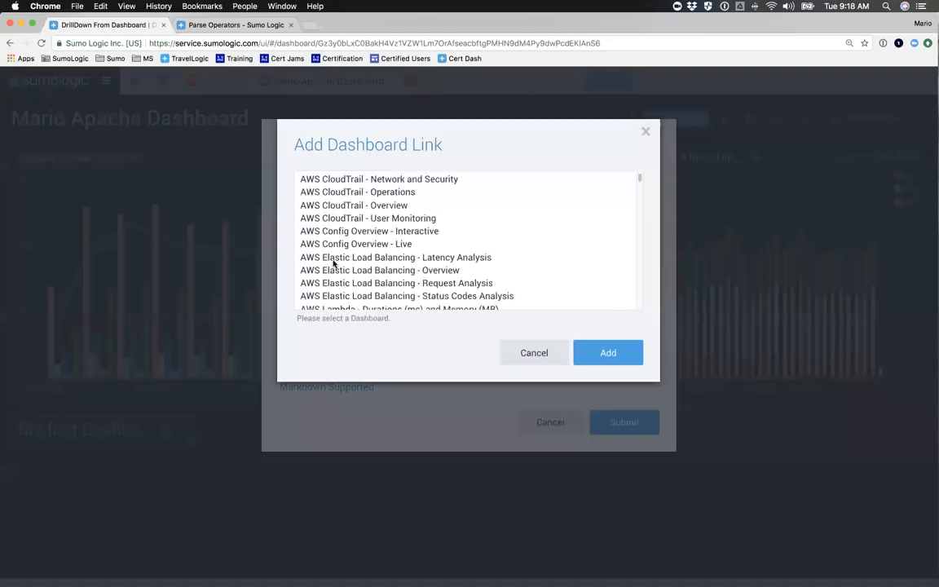
left_click(369, 268)
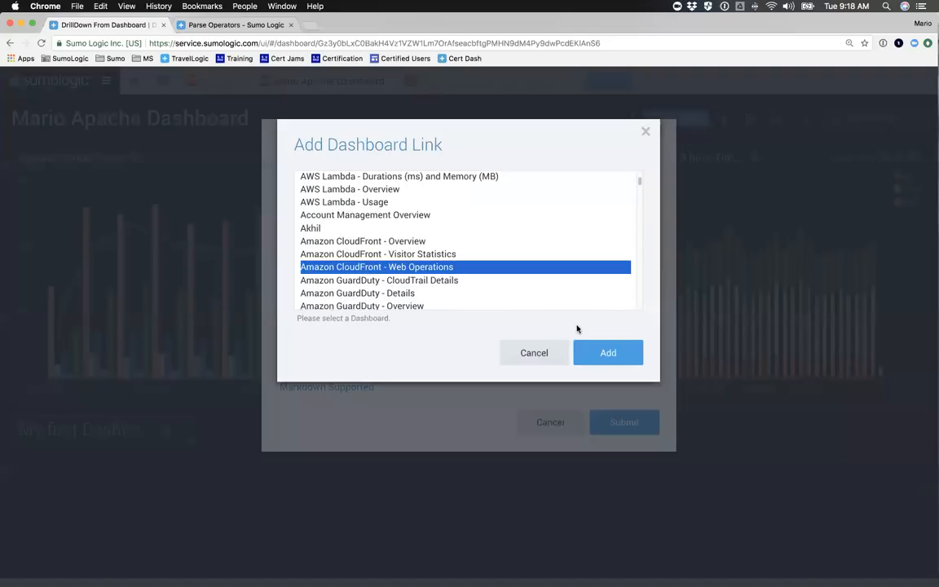
left_click(607, 352)
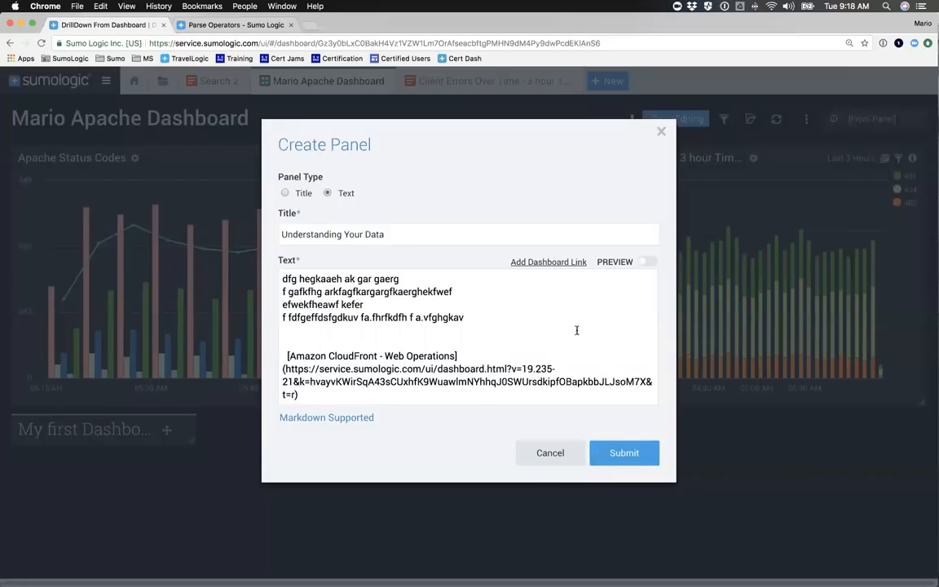
left_click(623, 452)
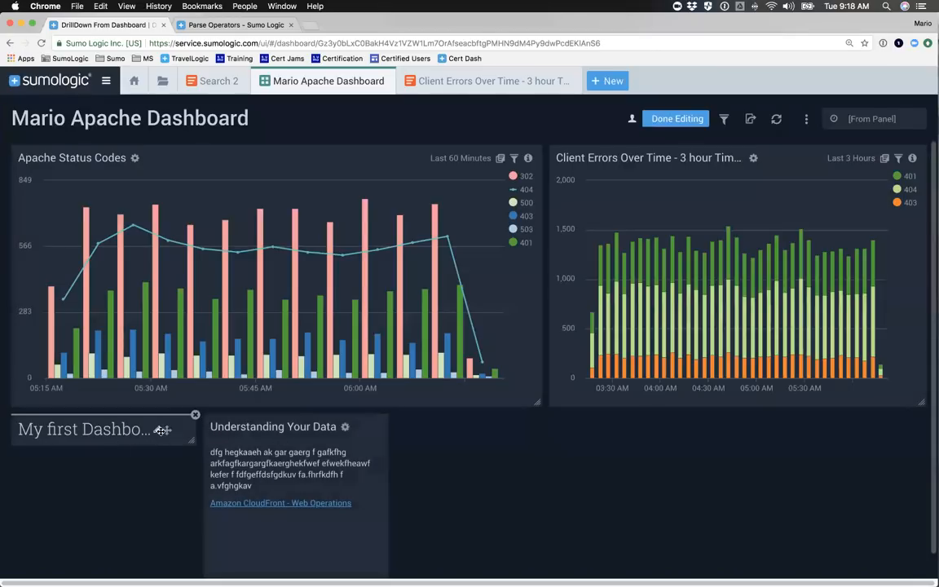
Move the My first Dashboard title panel above the charts and widen it, placing the Understanding Your Data panel directly beneath it
left_click_drag(162, 430, 194, 167)
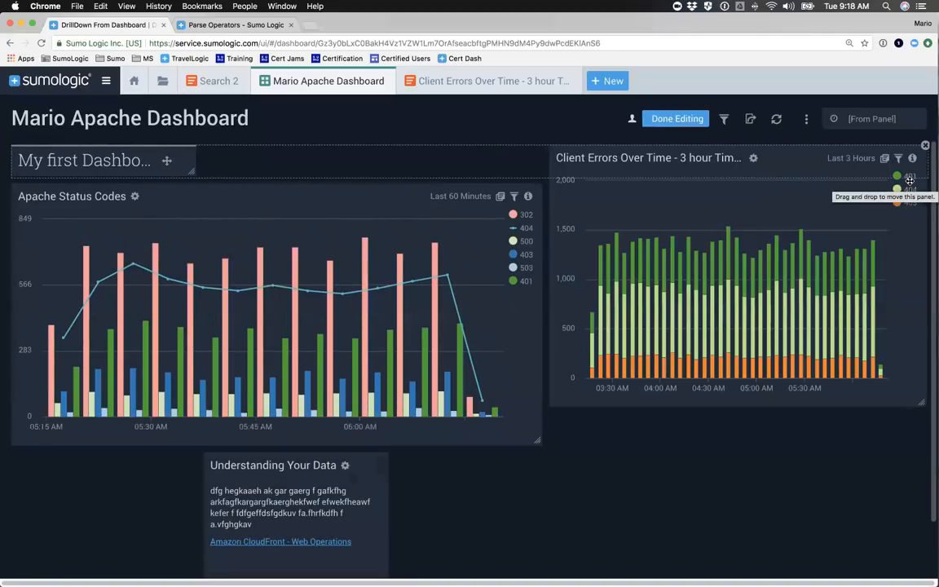
left_click_drag(910, 181, 912, 183)
left_click_drag(253, 535, 120, 329)
left_click_drag(179, 210, 545, 172)
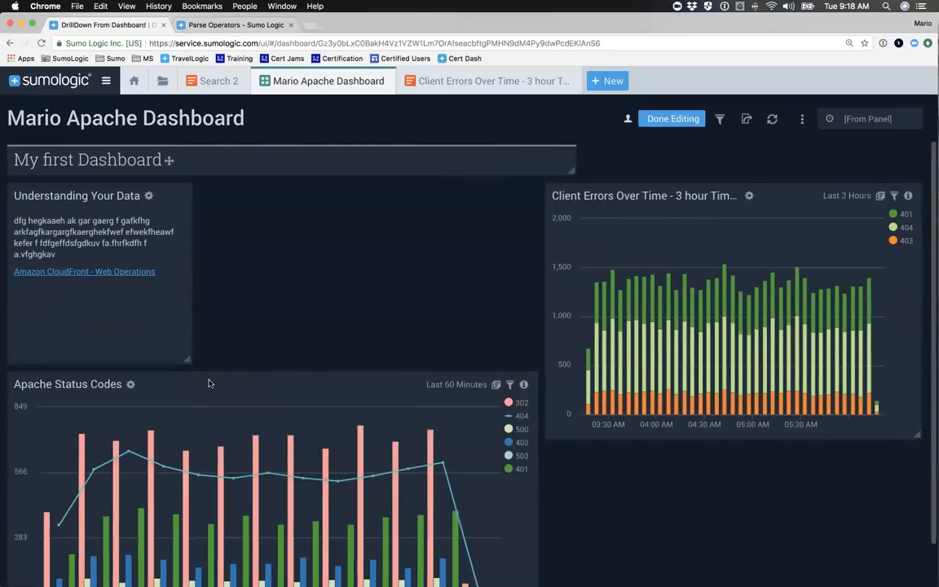
Place the client errors panel beside the text panel at matching height, and widen the Apache Status Codes panel to their combined width
left_click_drag(564, 327, 270, 338)
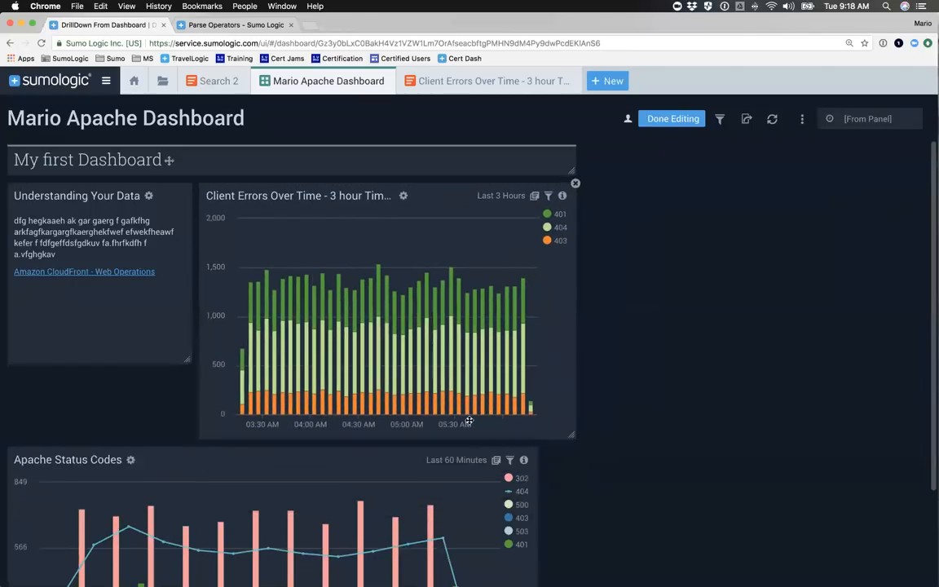
left_click_drag(572, 436, 570, 367)
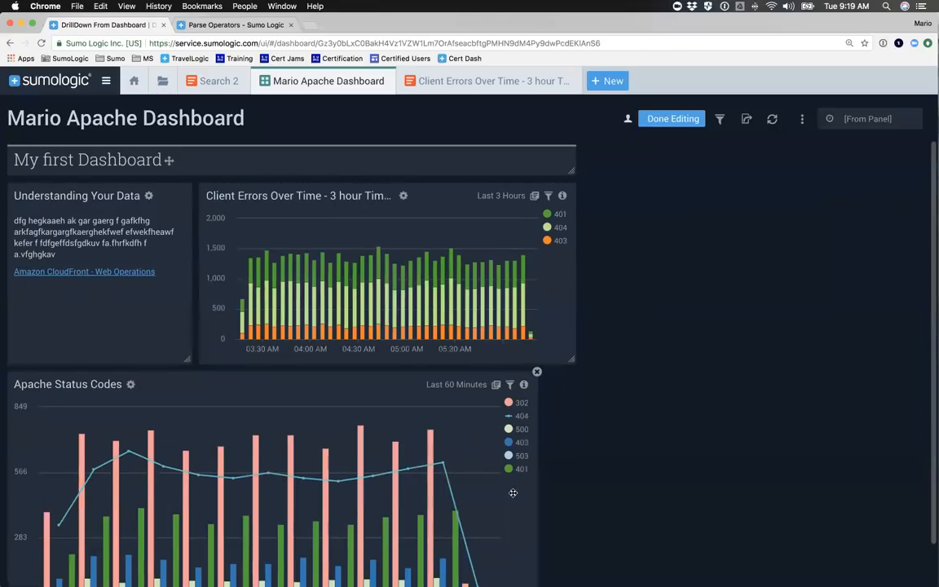
scroll(457, 506, "down", 1)
left_click_drag(533, 578, 564, 569)
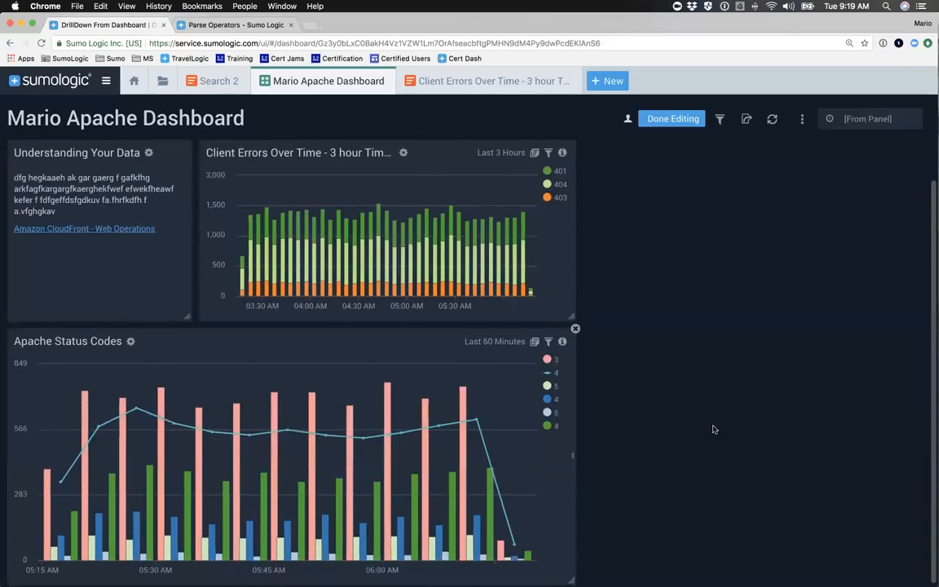
Widen the client errors, title and Apache Status Codes panels to span nearly the full dashboard width
scroll(701, 426, "up", 1)
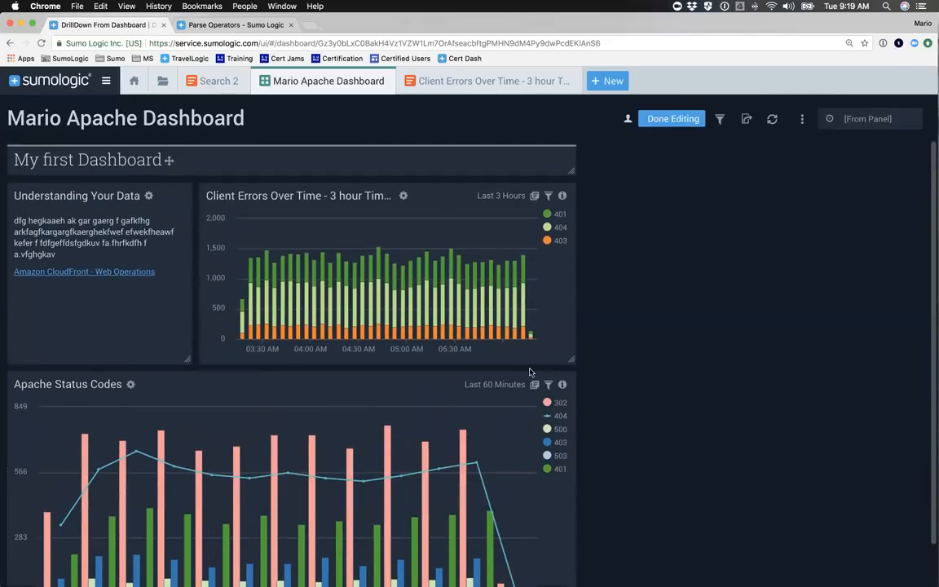
left_click_drag(572, 359, 895, 357)
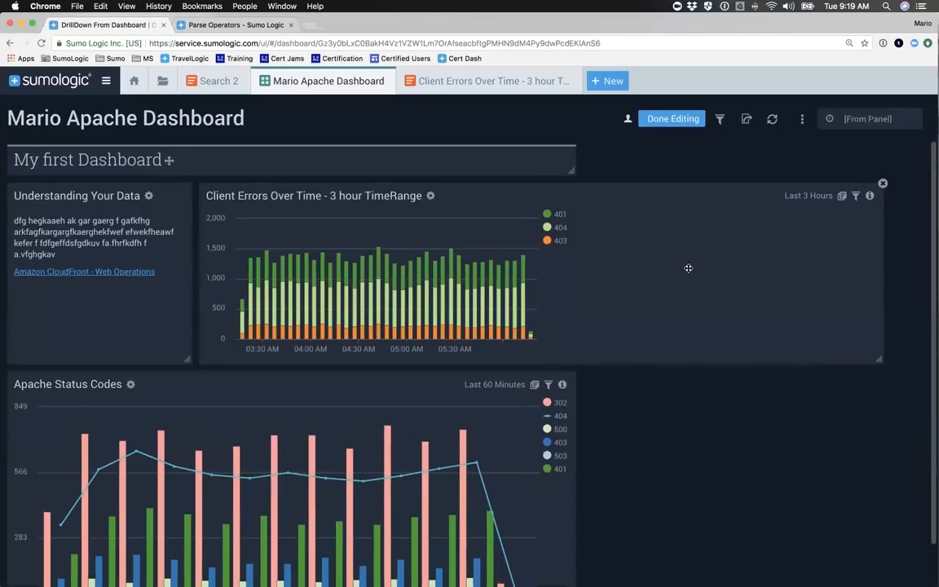
left_click_drag(571, 171, 799, 167)
scroll(540, 467, "down", 1)
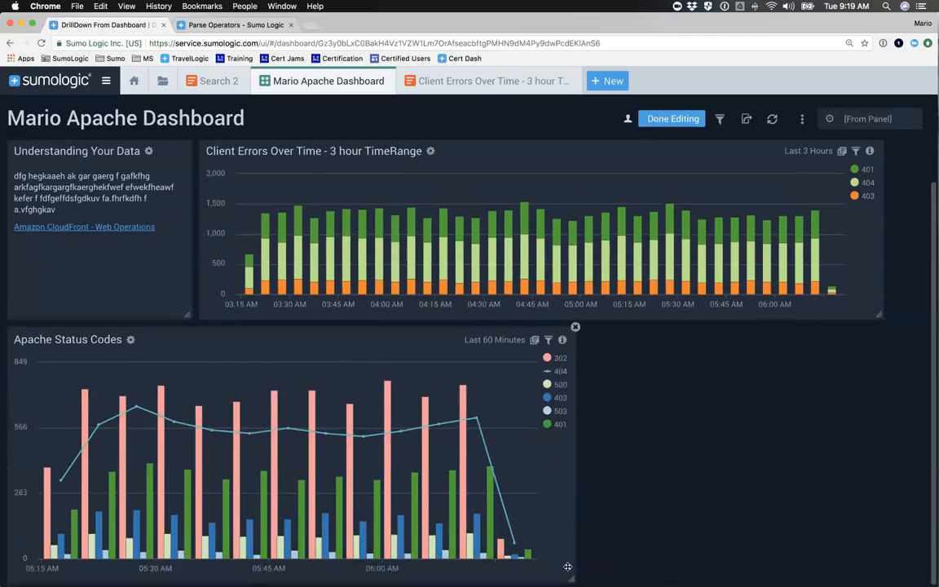
left_click_drag(572, 578, 799, 527)
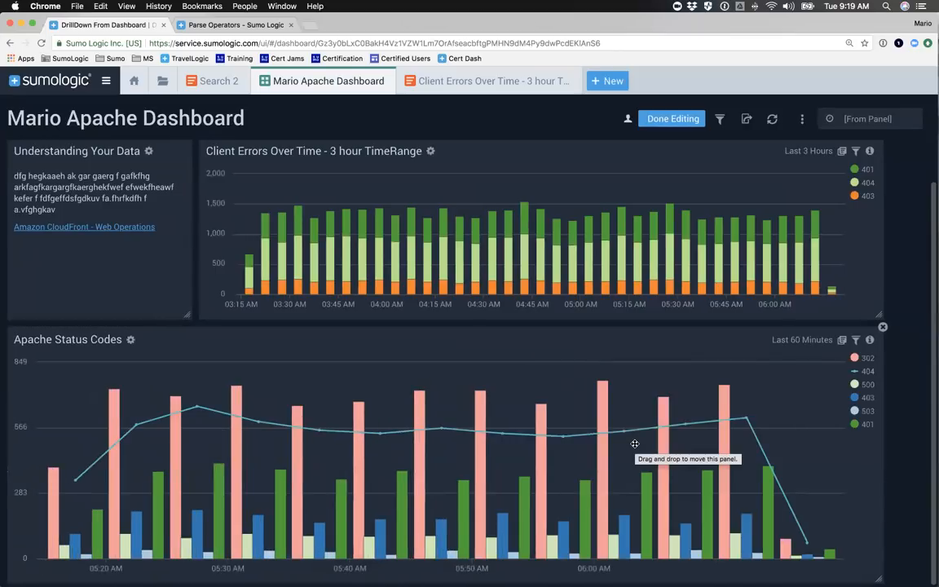
Review the data access level choices for running the dashboard and close the dialog without applying a change
left_click(803, 120)
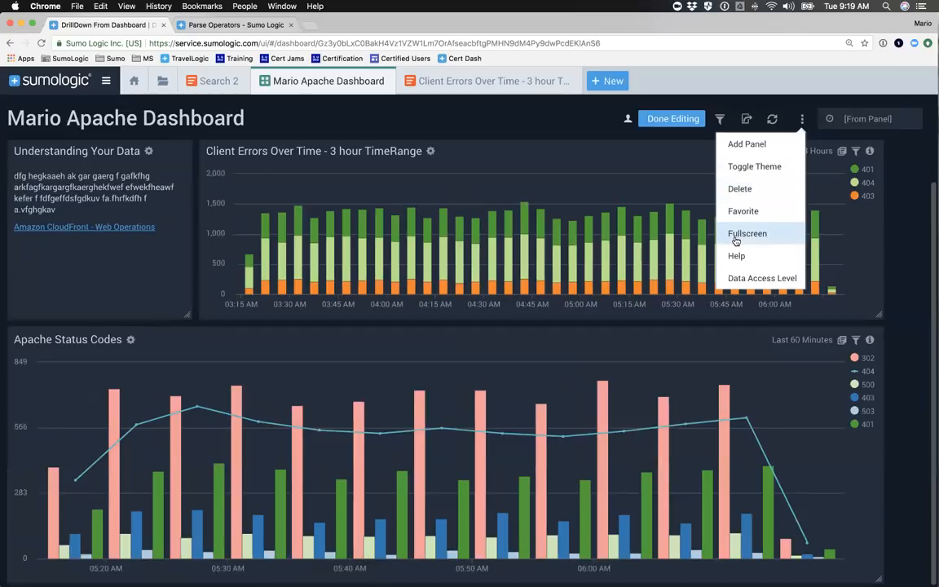
left_click(744, 278)
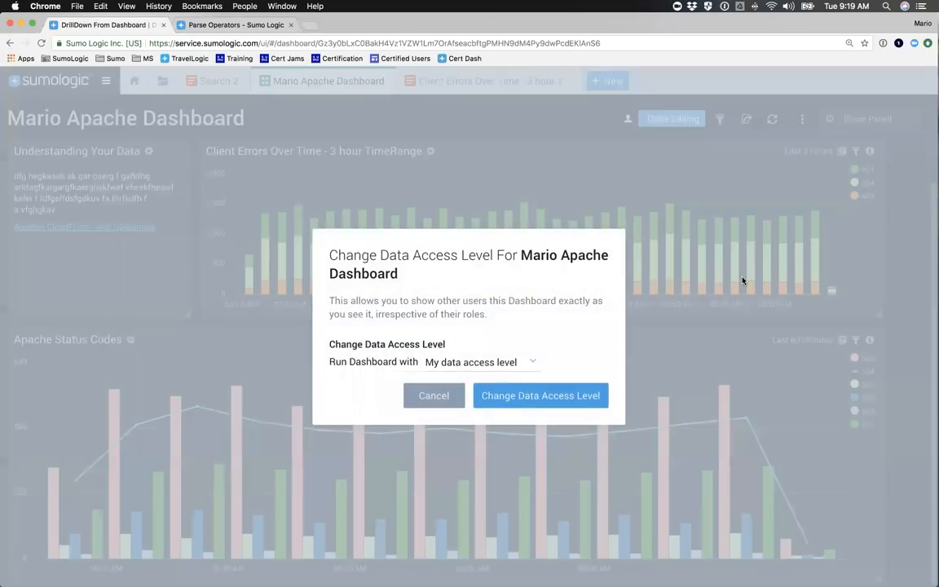
left_click(448, 368)
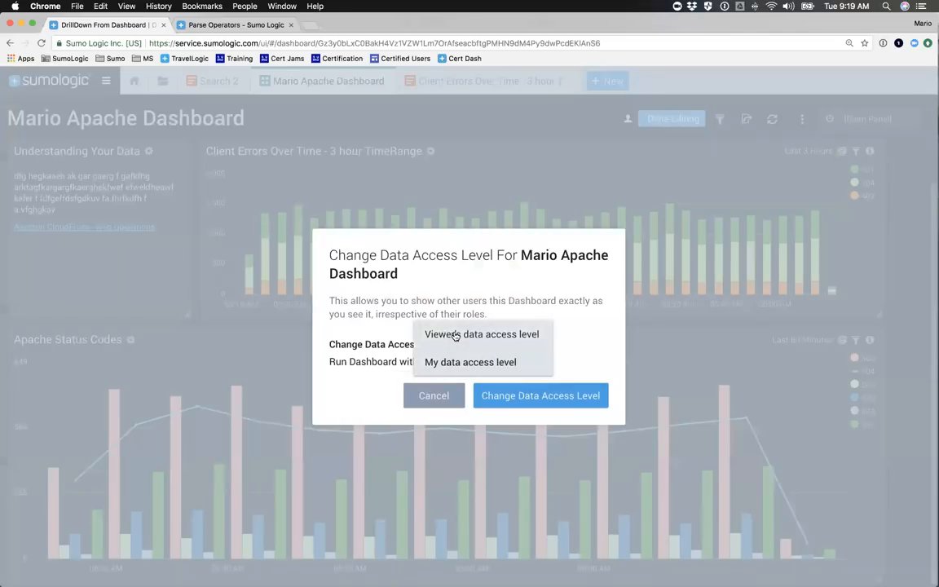
left_click(453, 365)
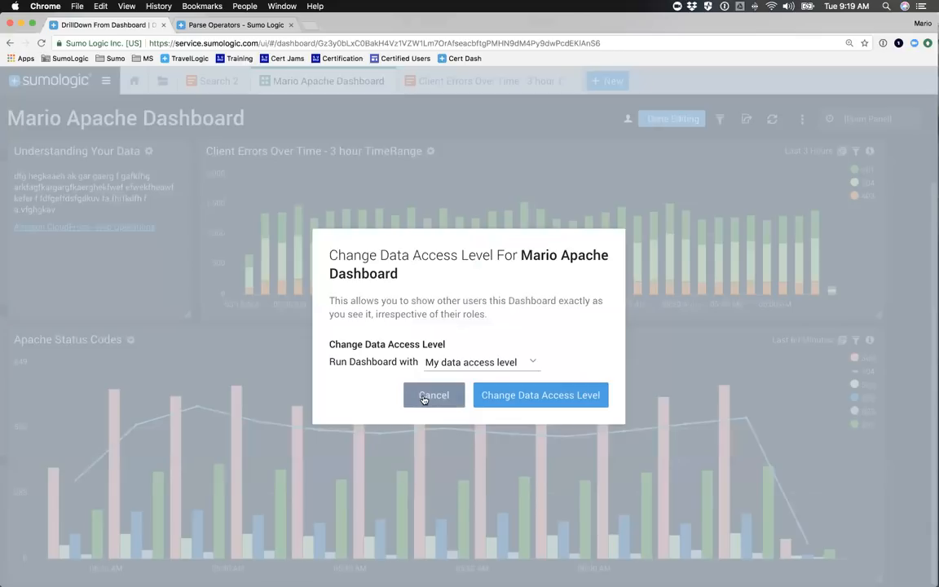
left_click(424, 397)
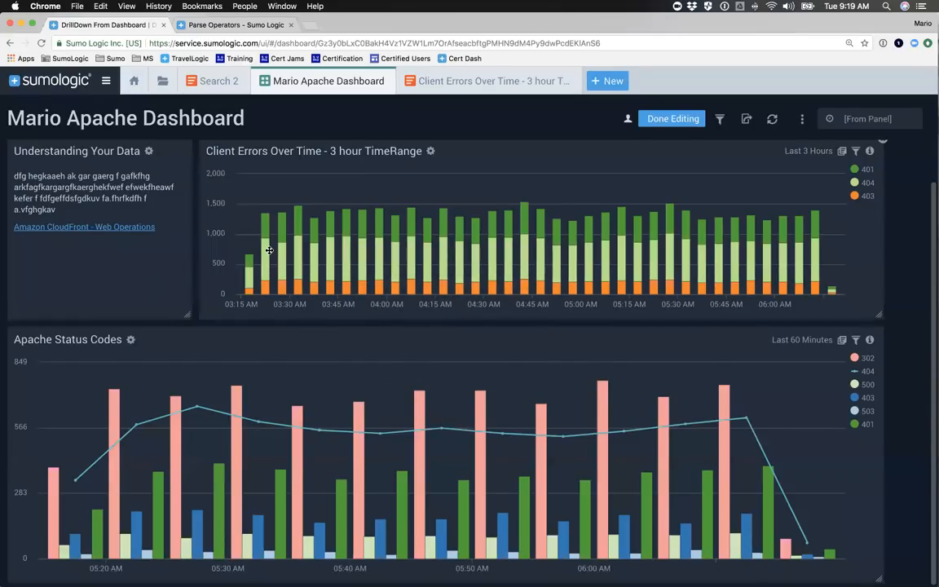
Open the sharing options for Mario Apache Dashboard and review who has access
left_click(747, 120)
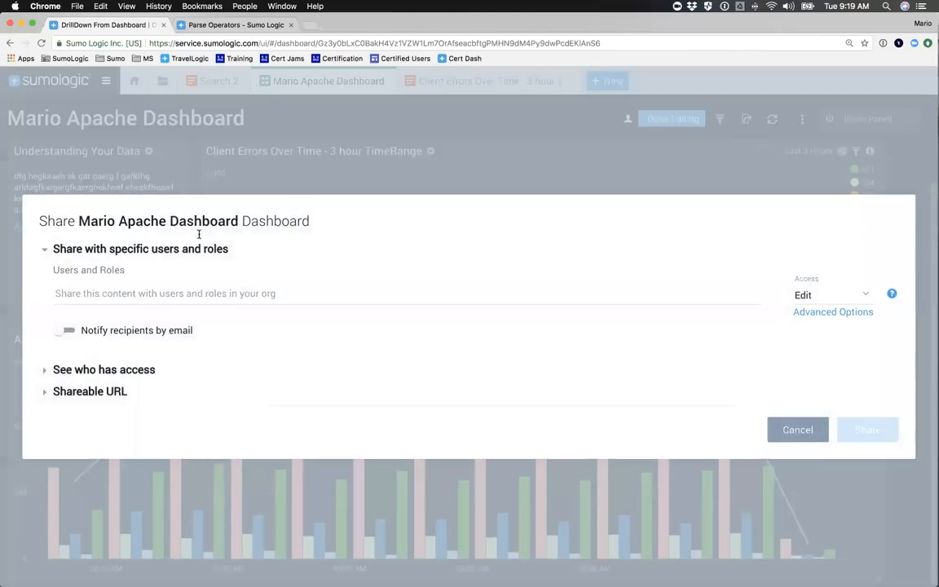
left_click(45, 373)
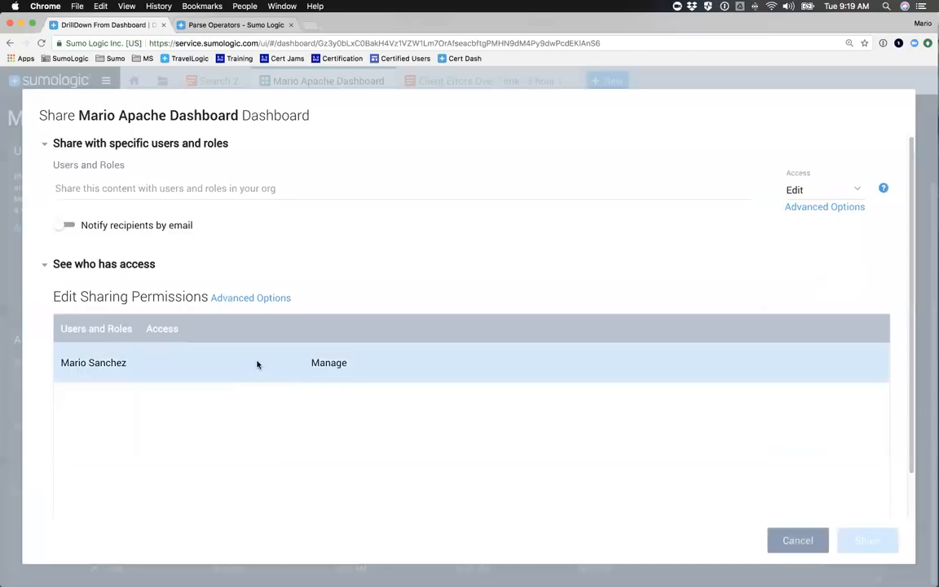
left_click(44, 264)
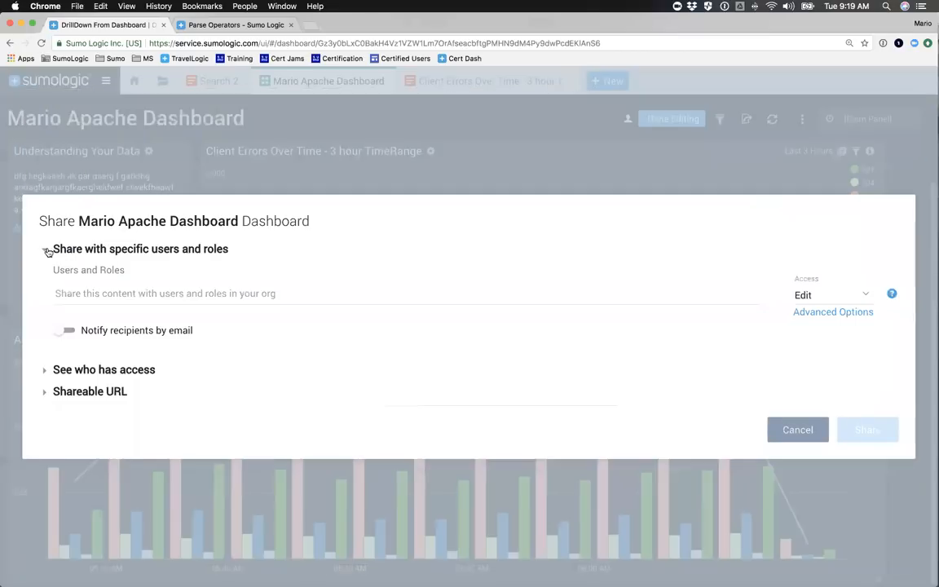
Choose Your Entire Organization (Sumo Logic Training) as a recipient with Edit access and collapse the users and roles section
left_click(59, 294)
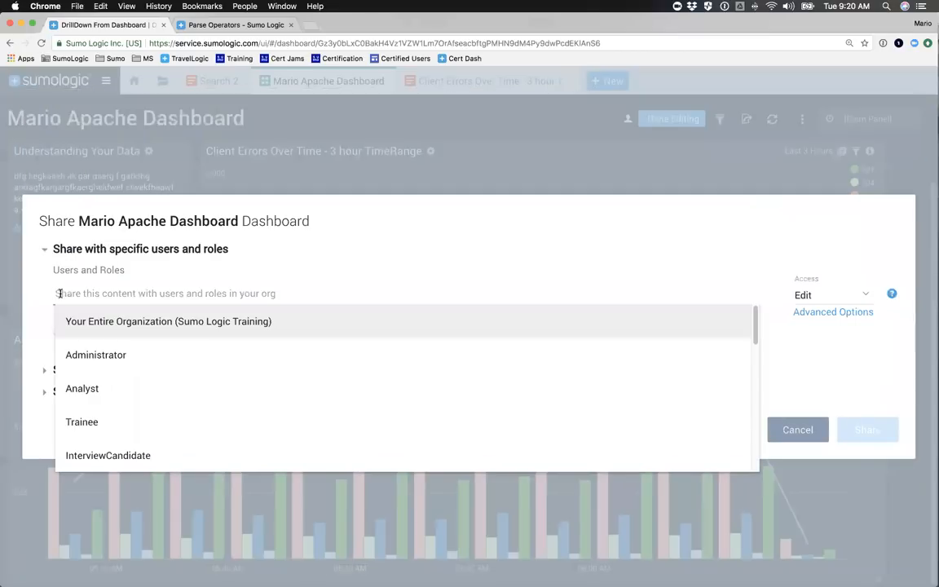
left_click(104, 321)
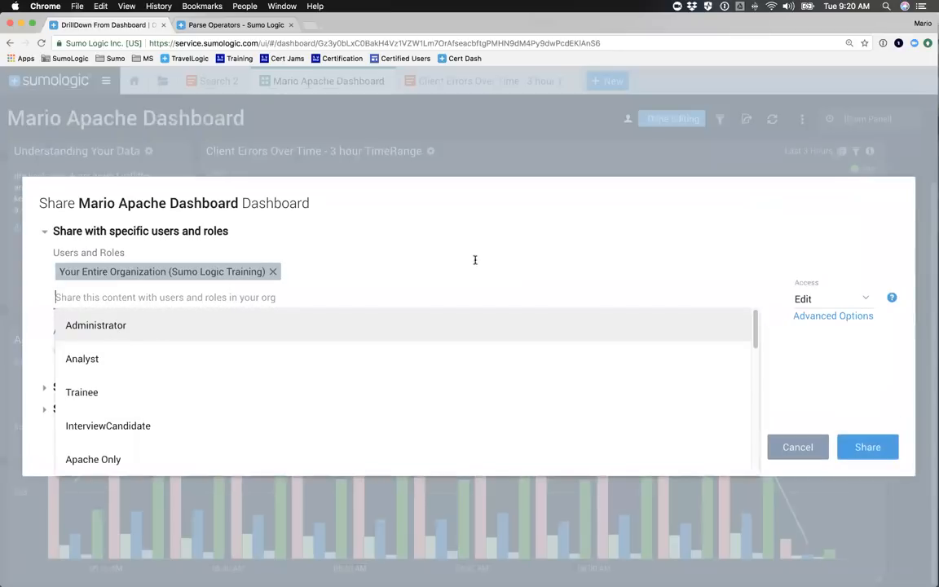
left_click(436, 234)
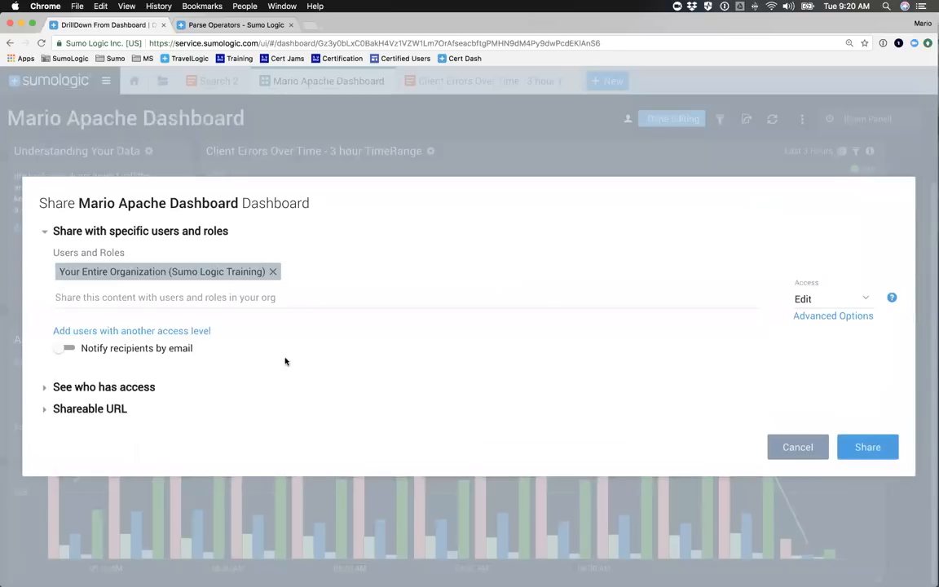
left_click(46, 233)
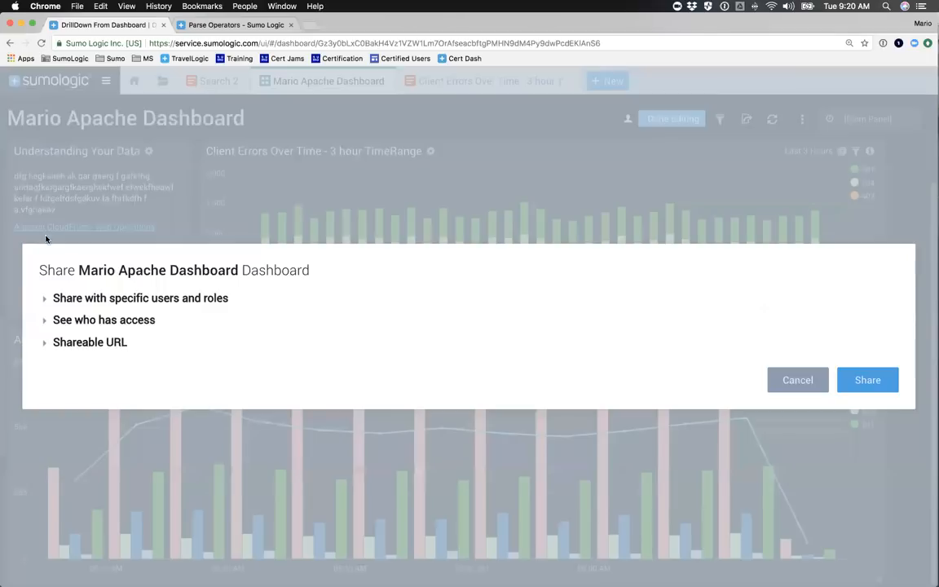
Examine the dashboard's shareable URL and the option for making it accessible outside the organization
left_click(44, 343)
triple_click(105, 305)
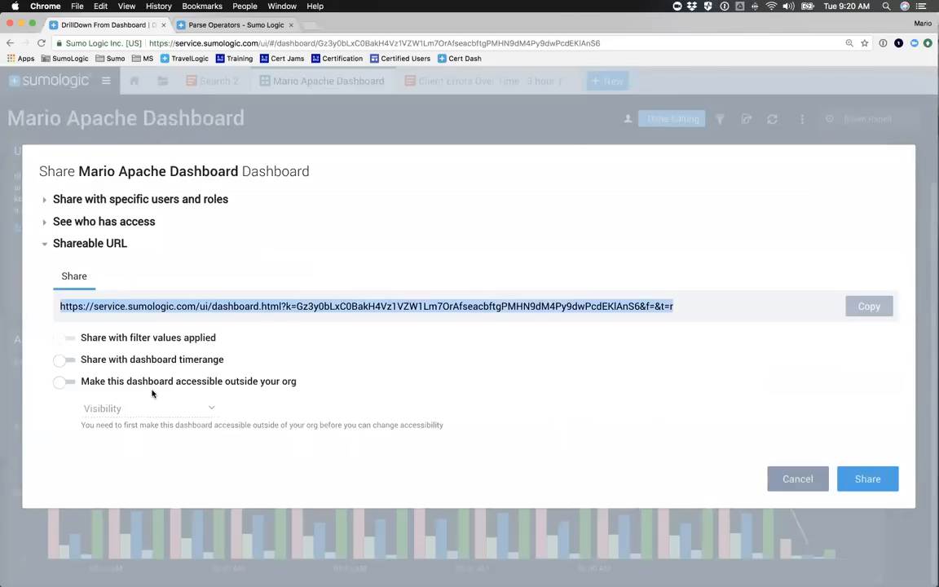
left_click_drag(84, 381, 311, 382)
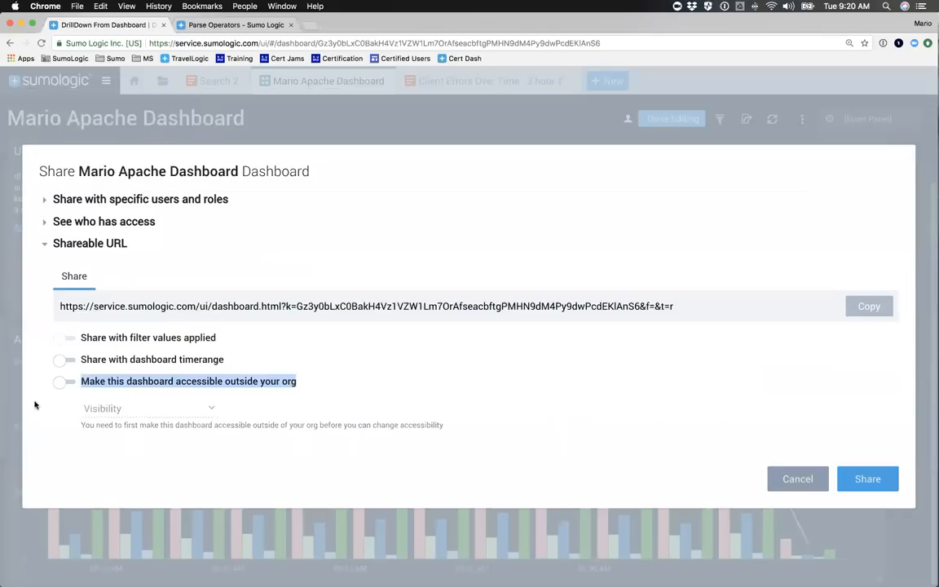
Try outside-organization access with World and Whitelist visibility, and cancel the sharing dialog without sharing
left_click(63, 386)
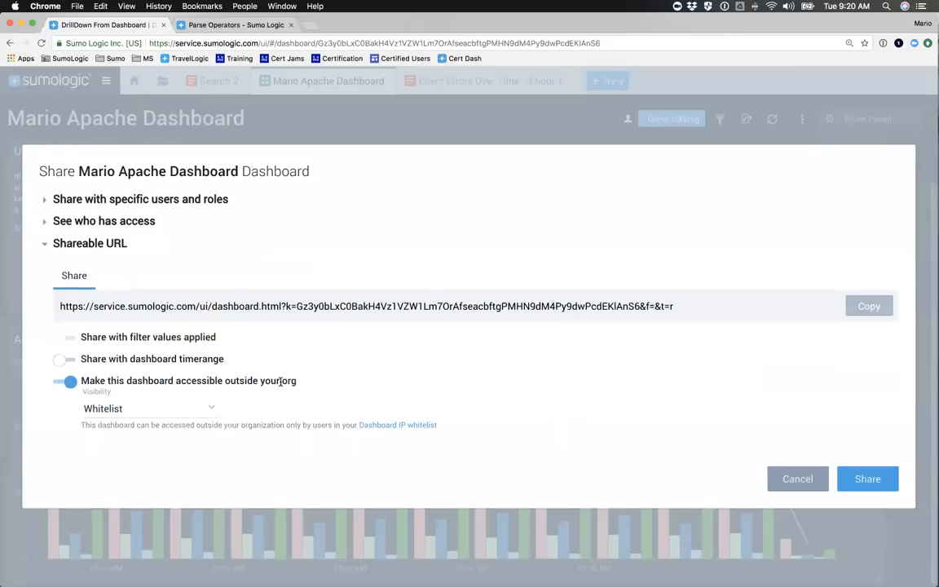
left_click(211, 408)
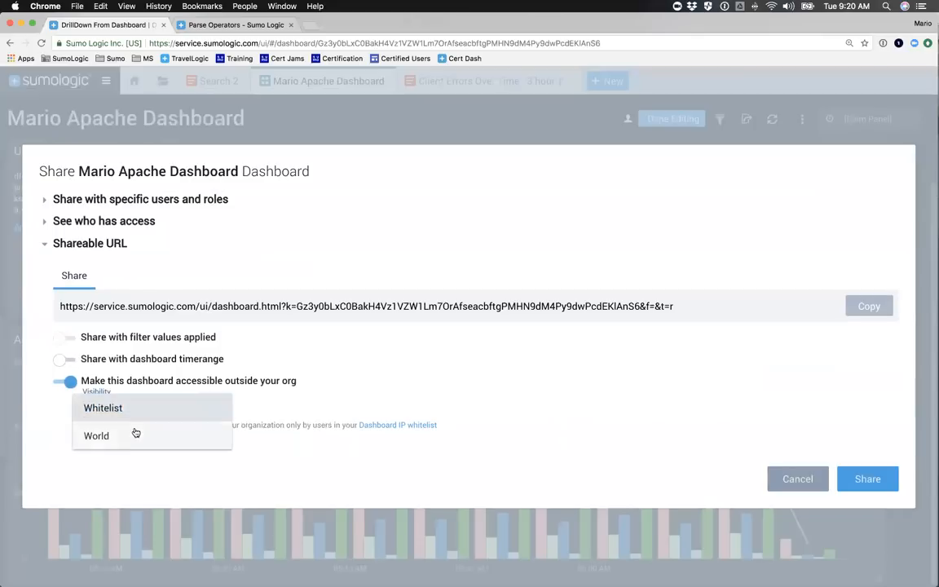
left_click(127, 437)
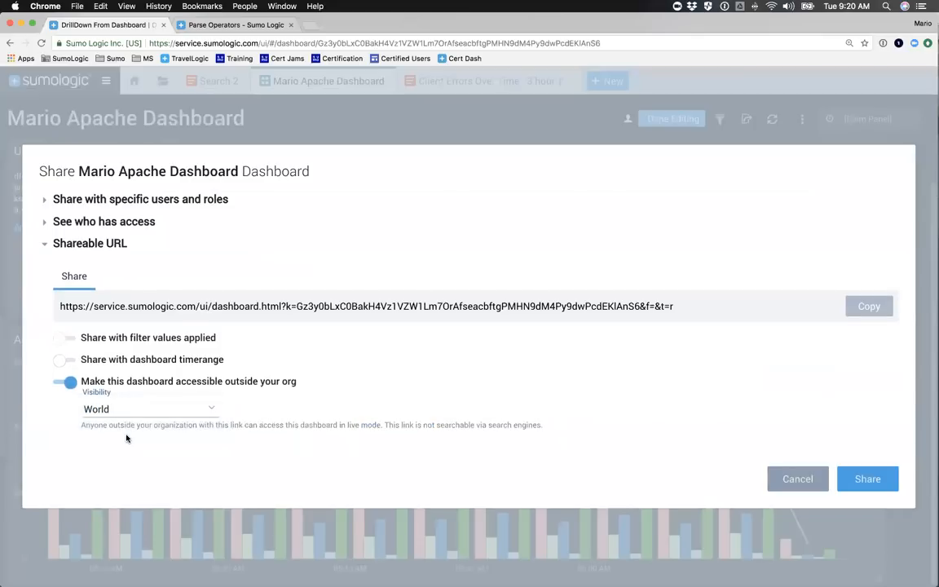
left_click(114, 410)
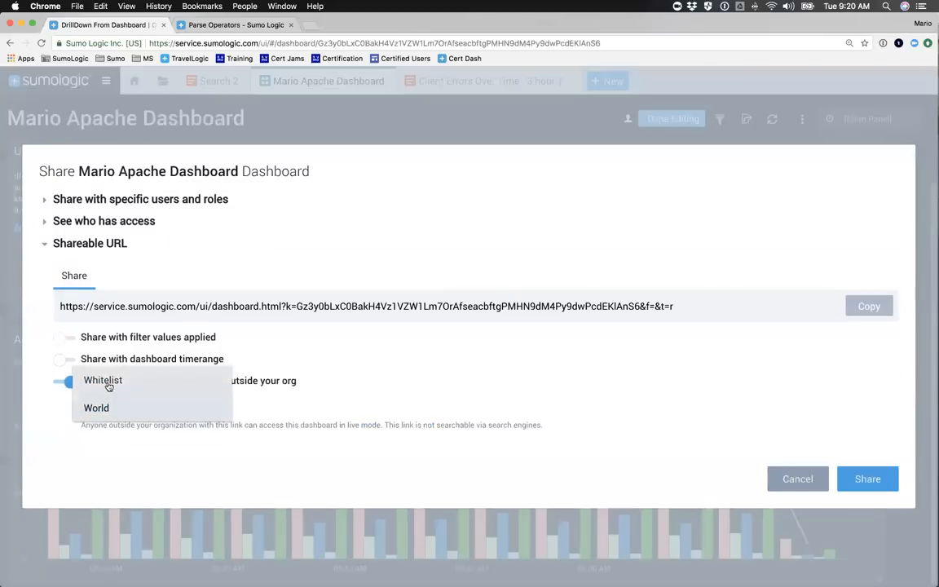
left_click(108, 383)
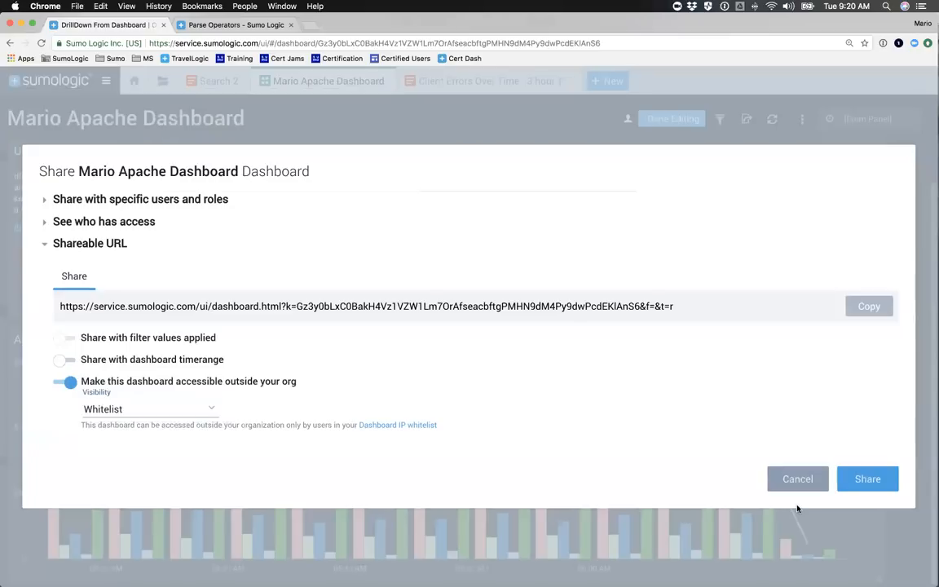
left_click(797, 479)
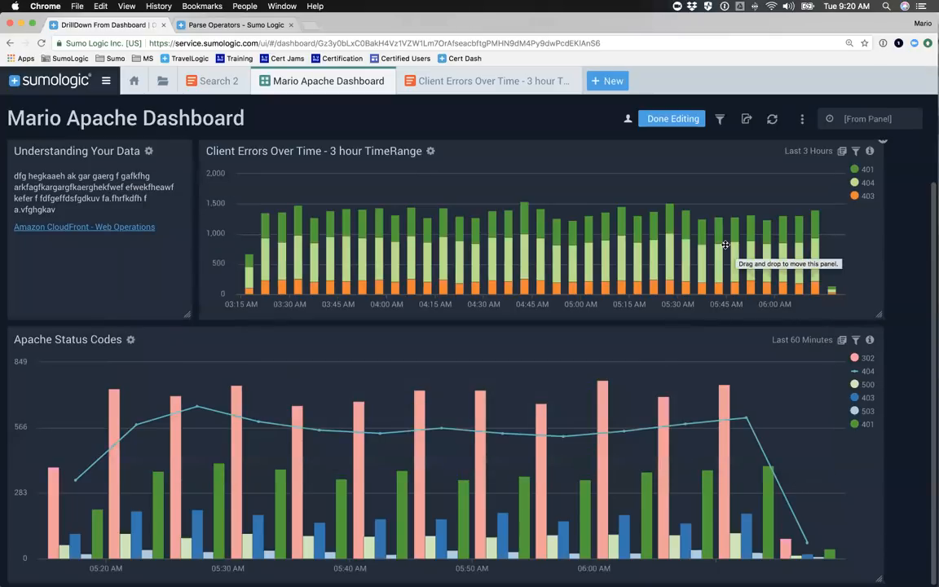
Add a statuscode filter for all linked panels of the dashboard
left_click(719, 120)
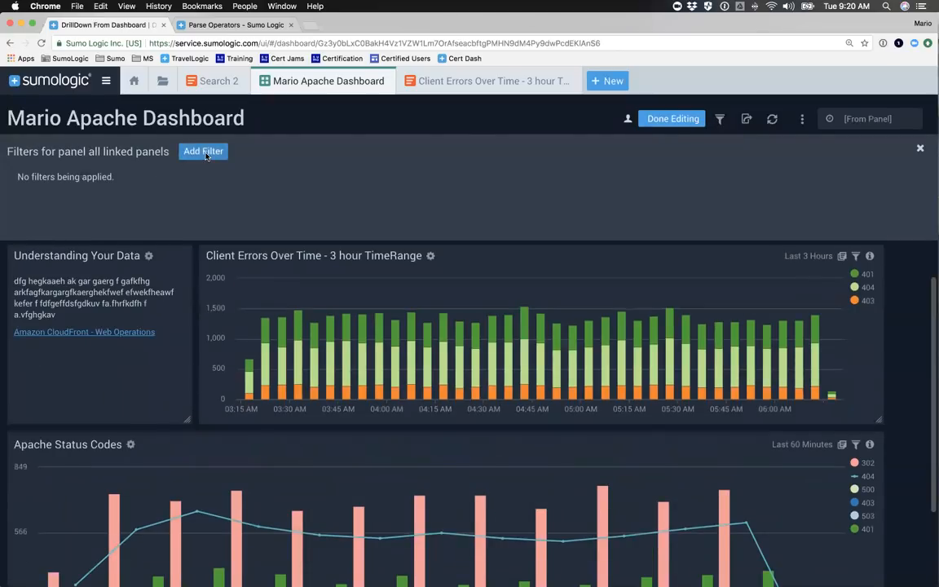
left_click(204, 152)
scroll(470, 373, "down", 5)
scroll(471, 373, "down", 5)
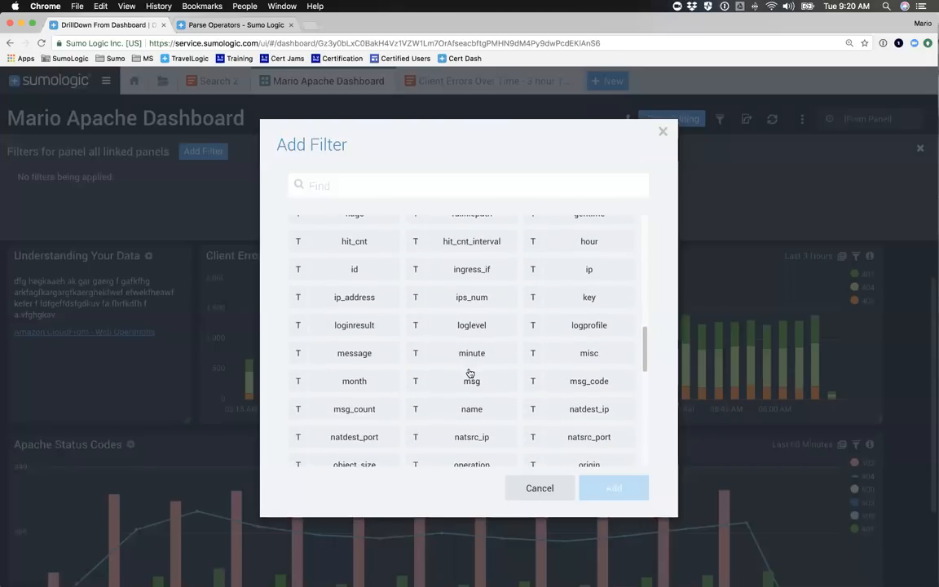
scroll(469, 373, "down", 2)
scroll(470, 373, "down", 4)
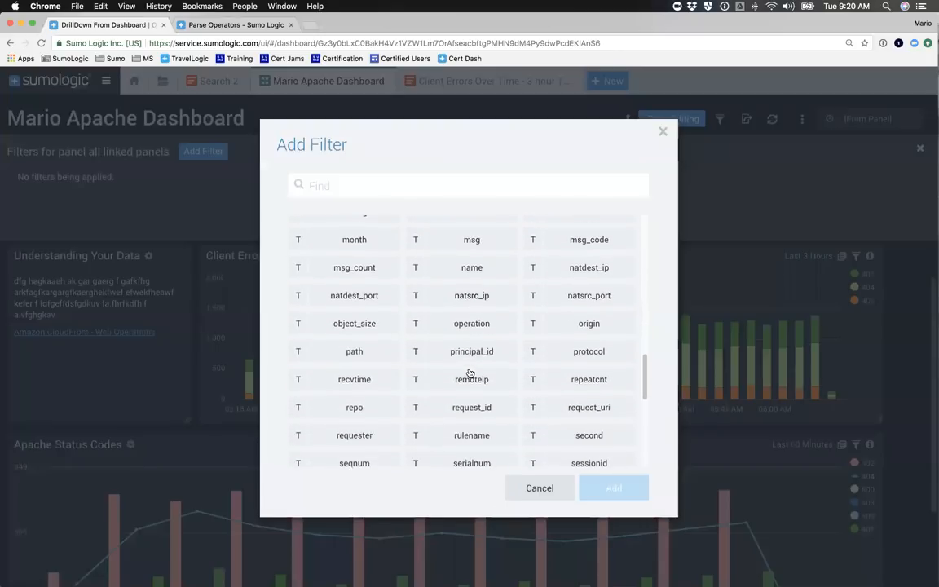
scroll(469, 373, "down", 6)
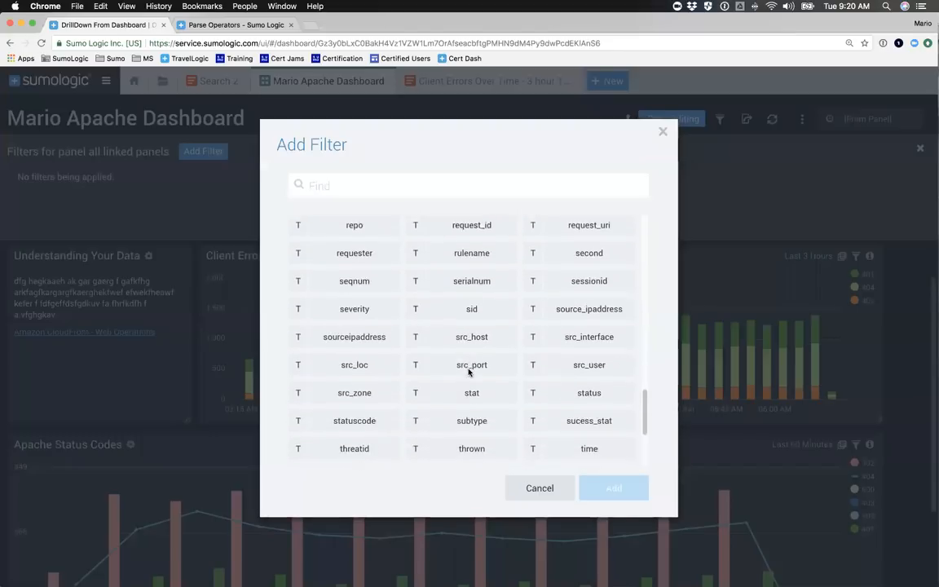
scroll(469, 373, "down", 1)
scroll(470, 372, "up", 6)
scroll(470, 373, "down", 2)
scroll(469, 373, "down", 1)
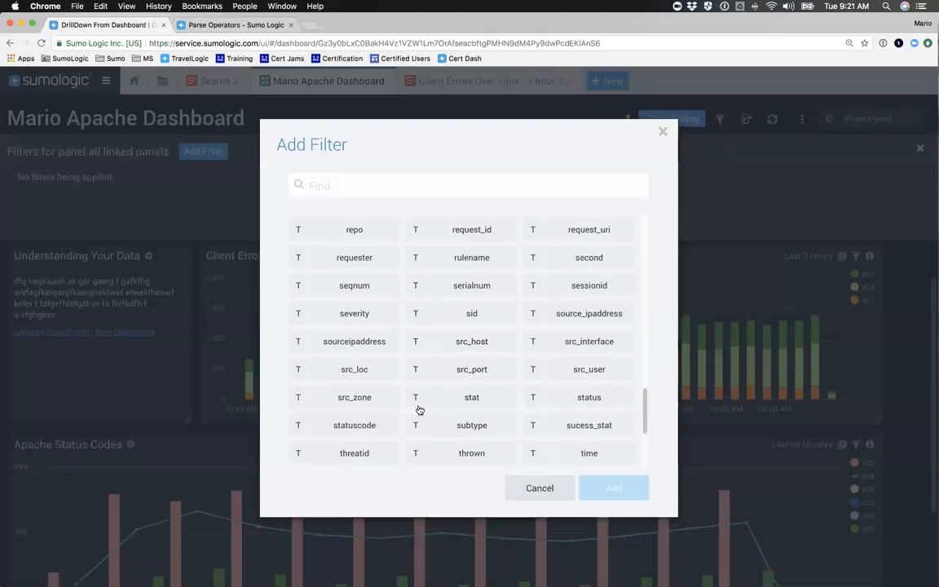
left_click(355, 425)
left_click(621, 493)
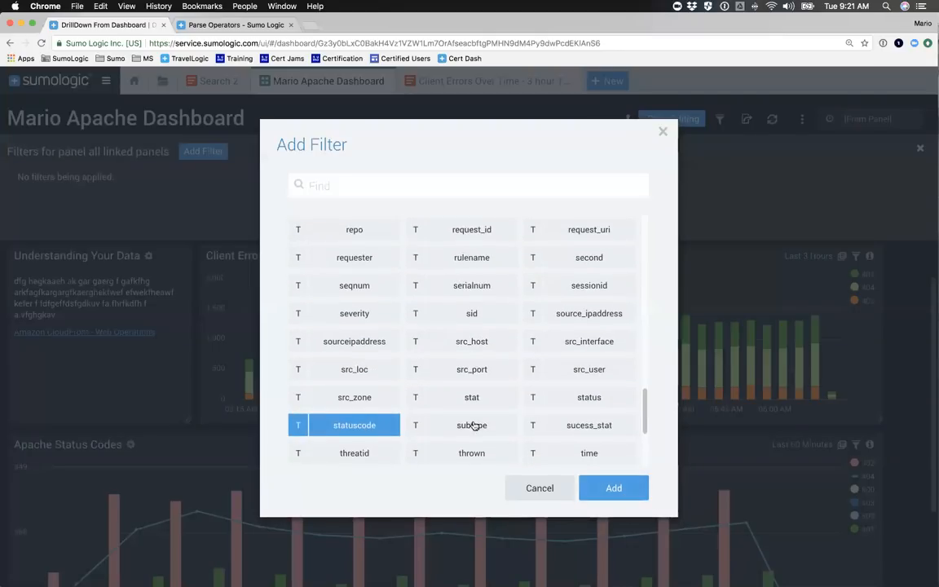
Set the statuscode filter to 404 and check its effect on both chart panels
left_click(56, 199)
type("404")
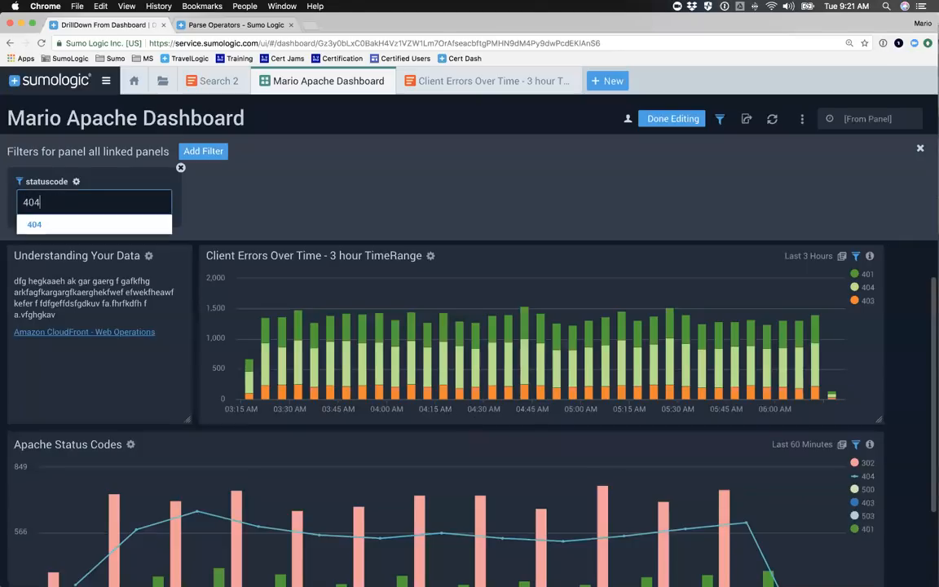
key("Return")
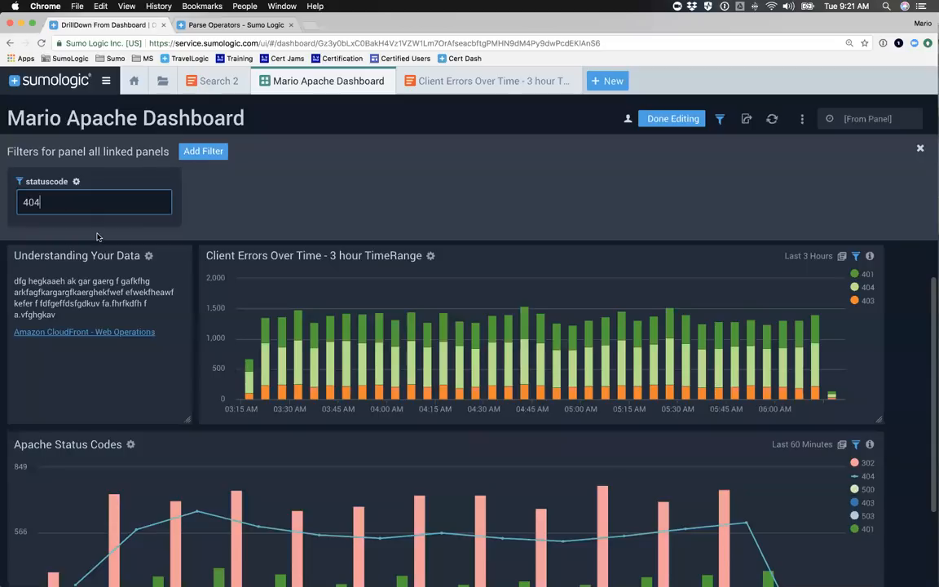
scroll(417, 430, "down", 3)
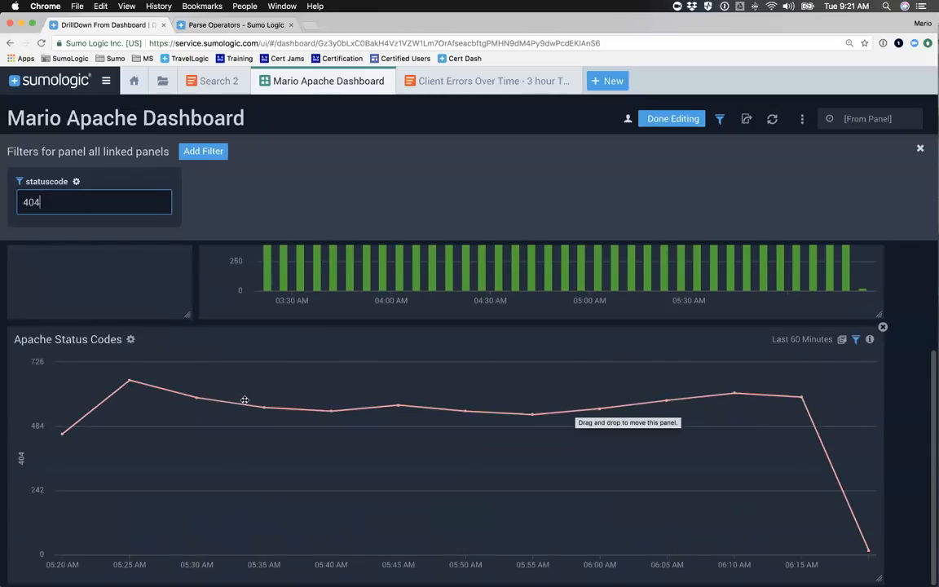
scroll(343, 375, "up", 4)
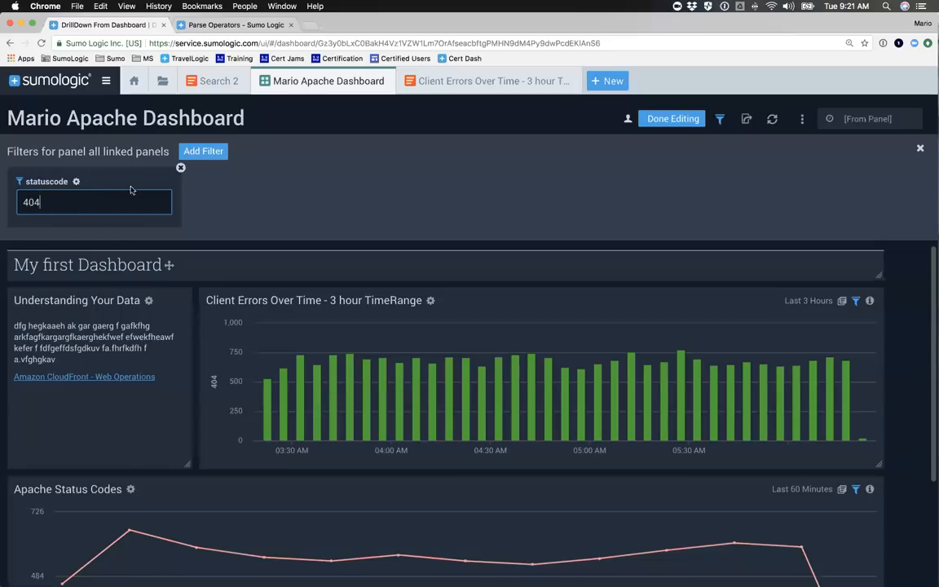
Delete the statuscode filter and finish editing the dashboard
left_click(180, 168)
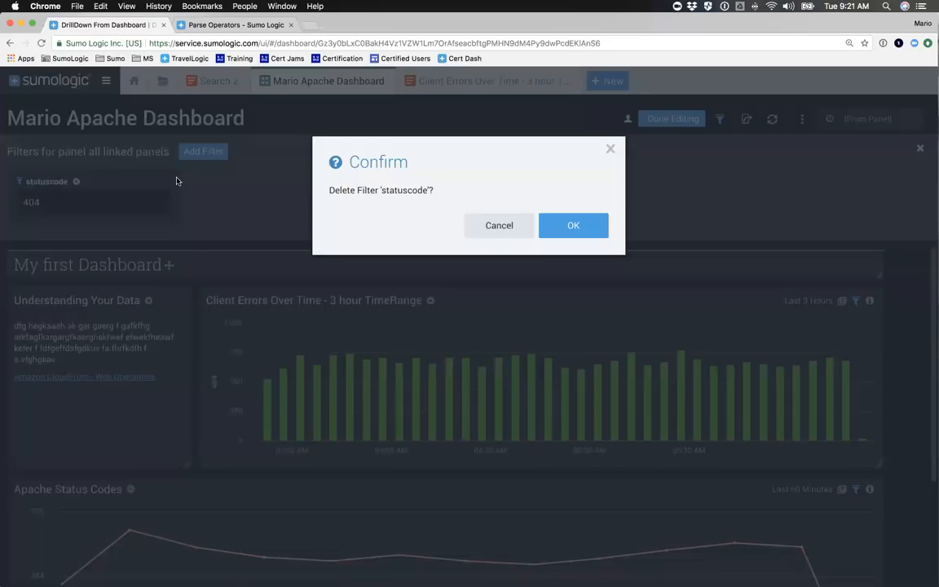
left_click(546, 224)
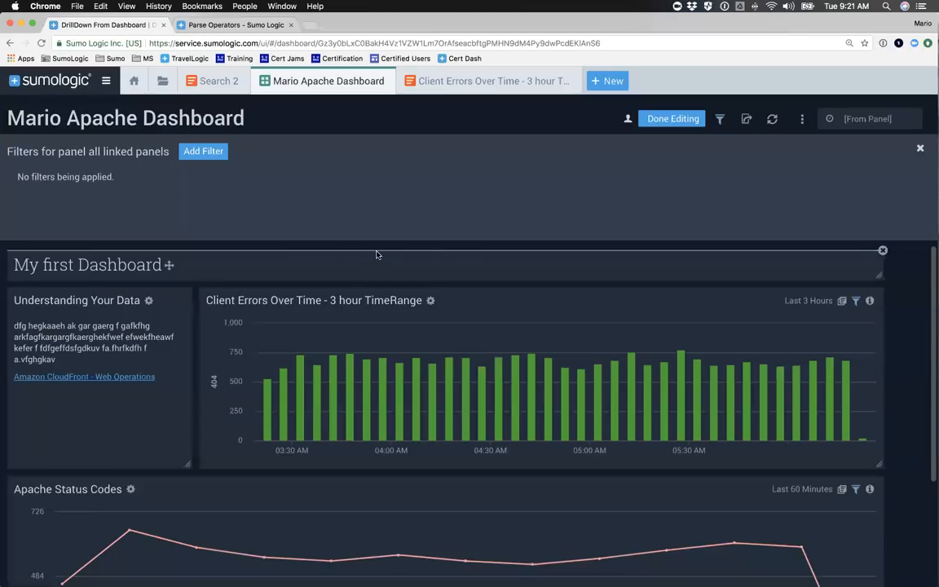
scroll(345, 347, "down", 2)
scroll(253, 261, "up", 2)
left_click(668, 120)
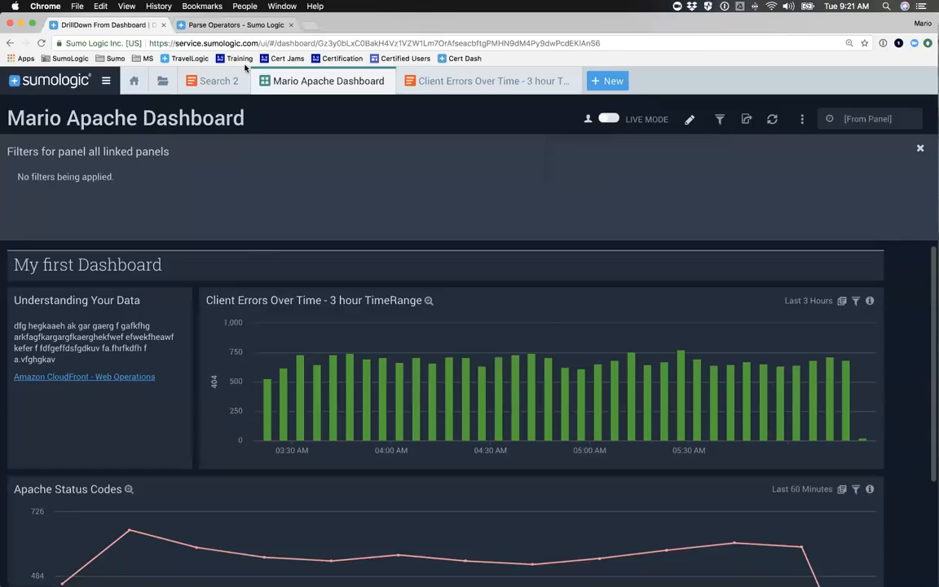
key("ctrl+Right")
key("Right")
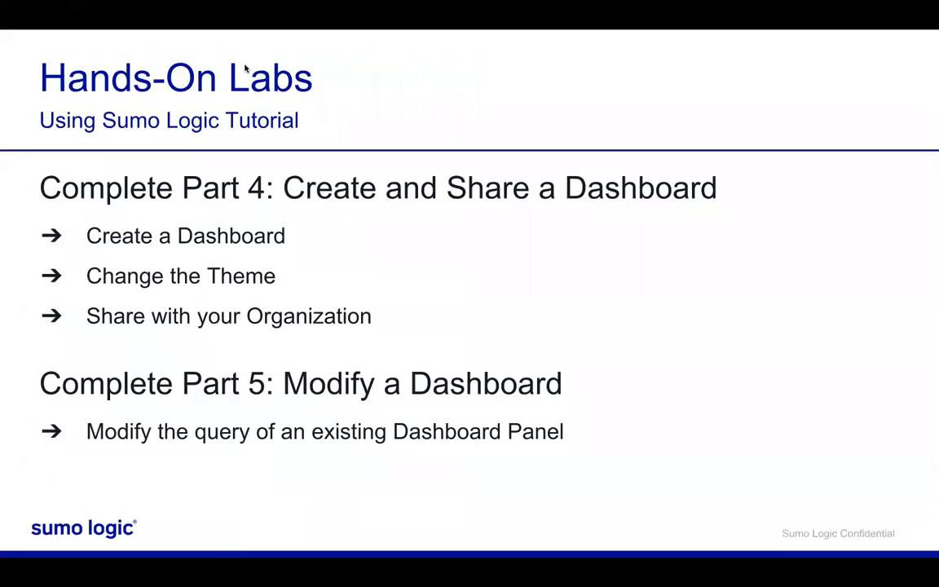
key("Right")
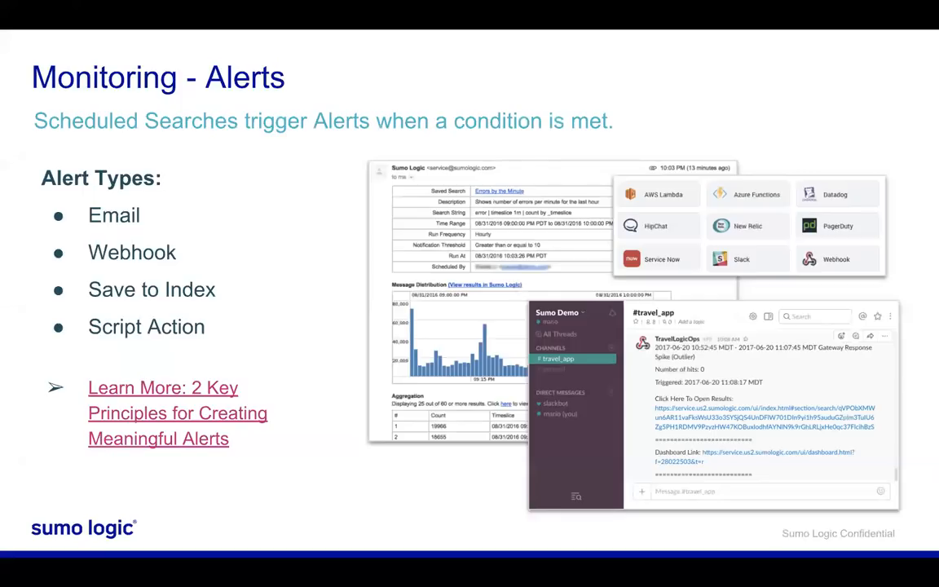
key("ctrl+Left")
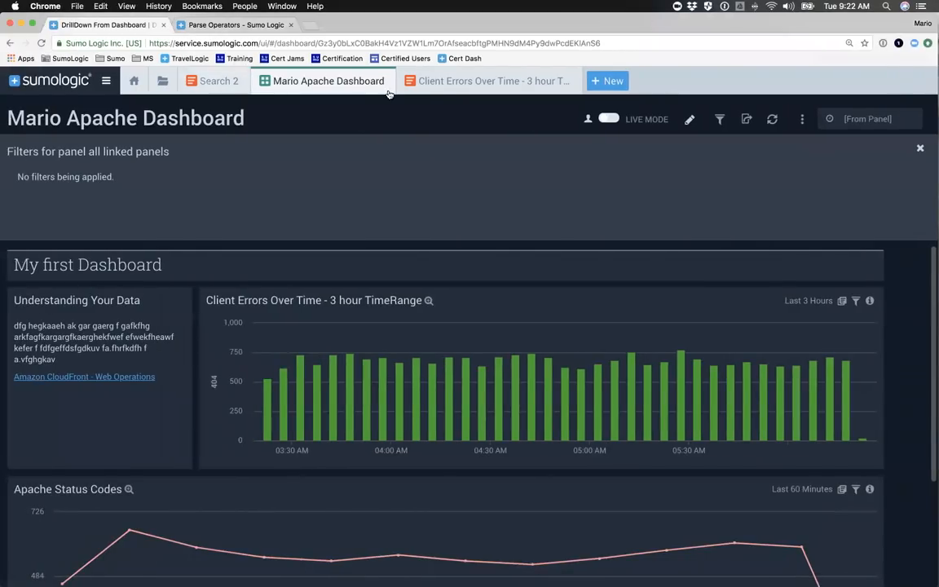
In the Search 2 query, replace the excluded status codes 200 and 304 with the condition status_code=404 and run the search
left_click(460, 82)
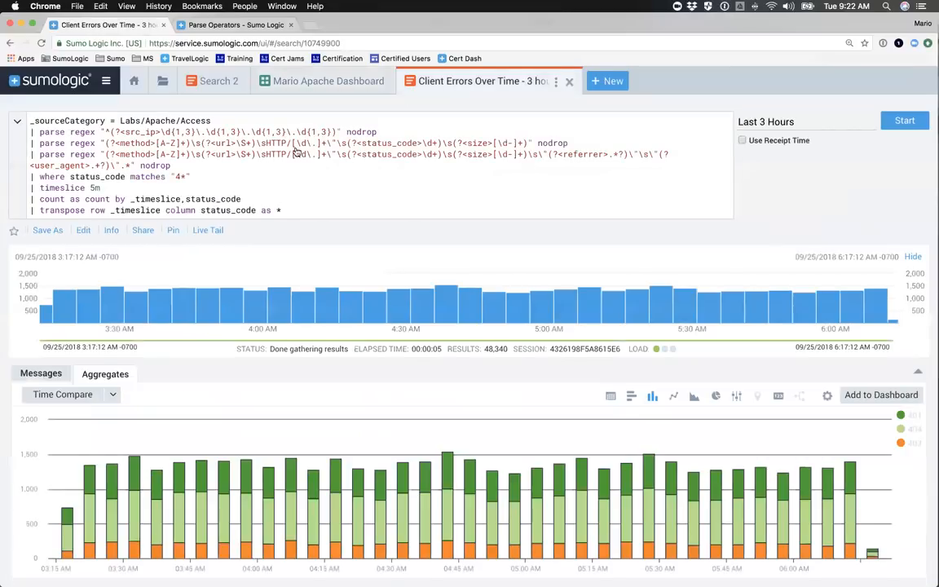
left_click(222, 83)
left_click(206, 85)
left_click(204, 83)
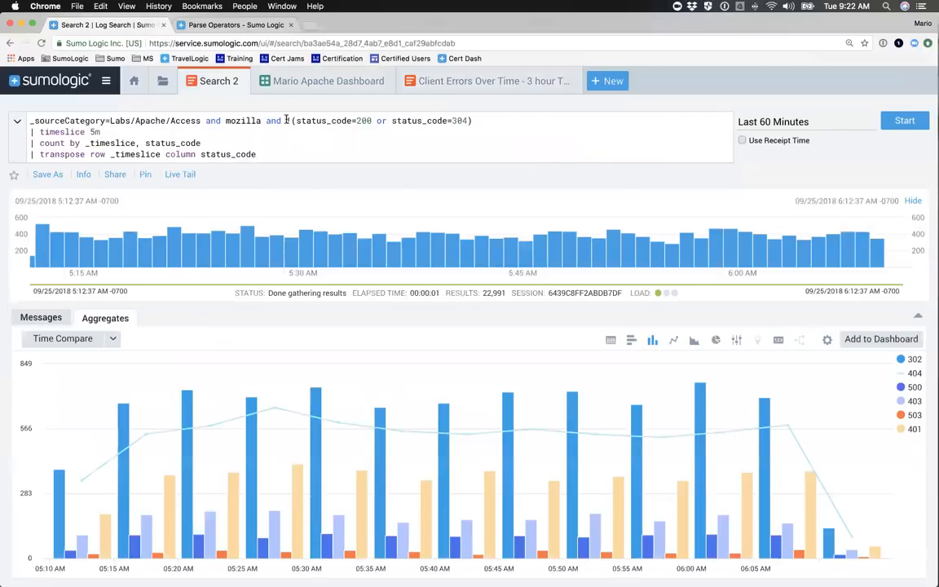
left_click_drag(287, 121, 388, 121)
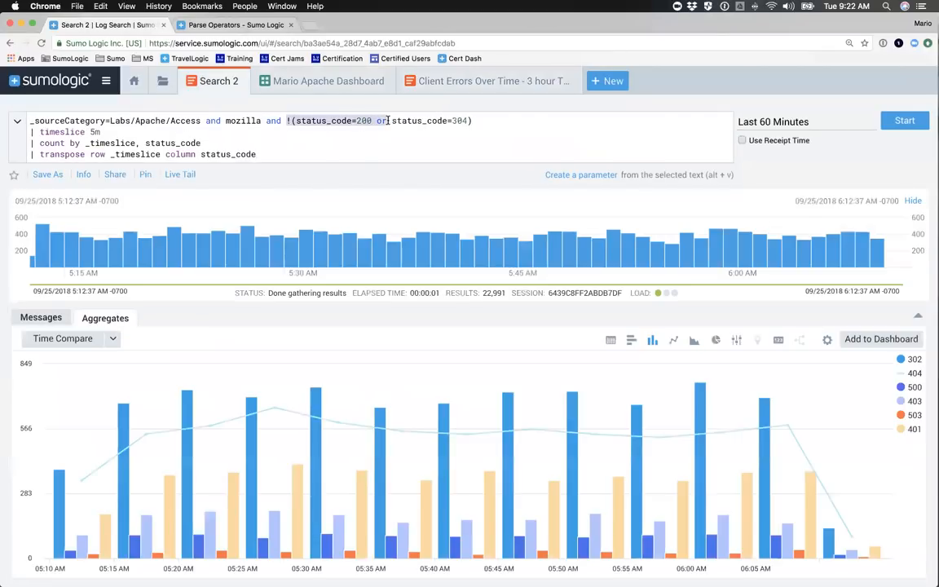
key("BackSpace")
key("BackSpace")
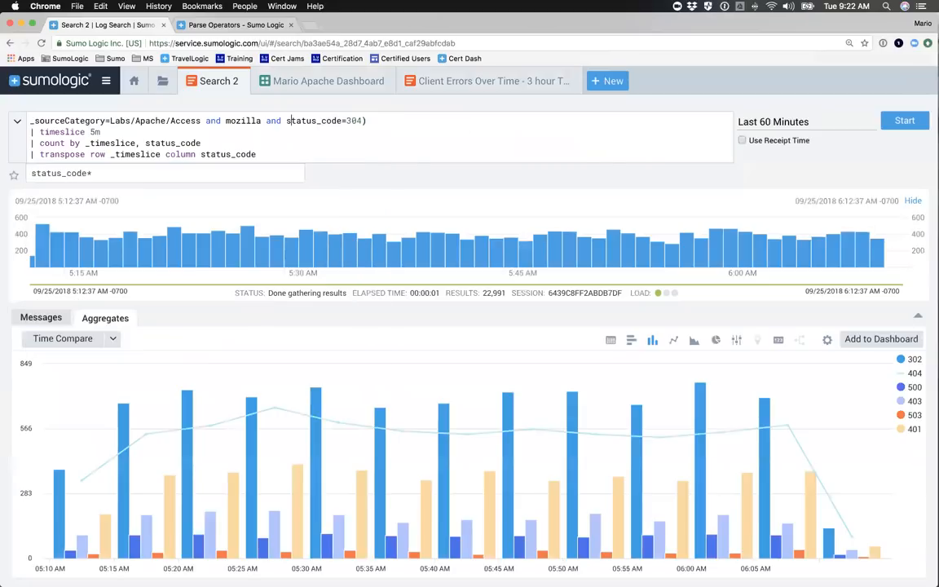
key("Right")
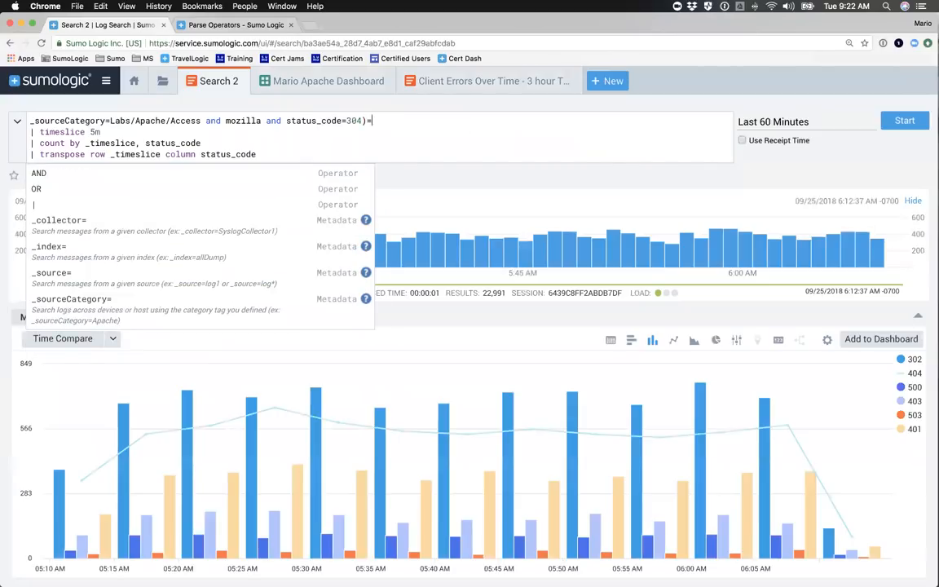
key("BackSpace")
key("BackSpace")
key("BackSpace")
key("Return")
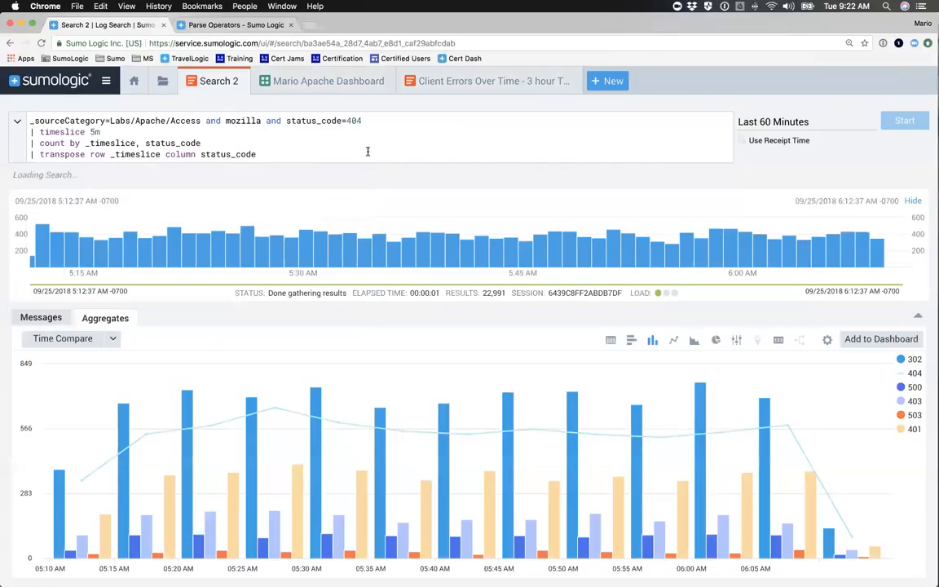
Remove the transpose line from the query and rerun the search
left_click_drag(257, 156, 26, 156)
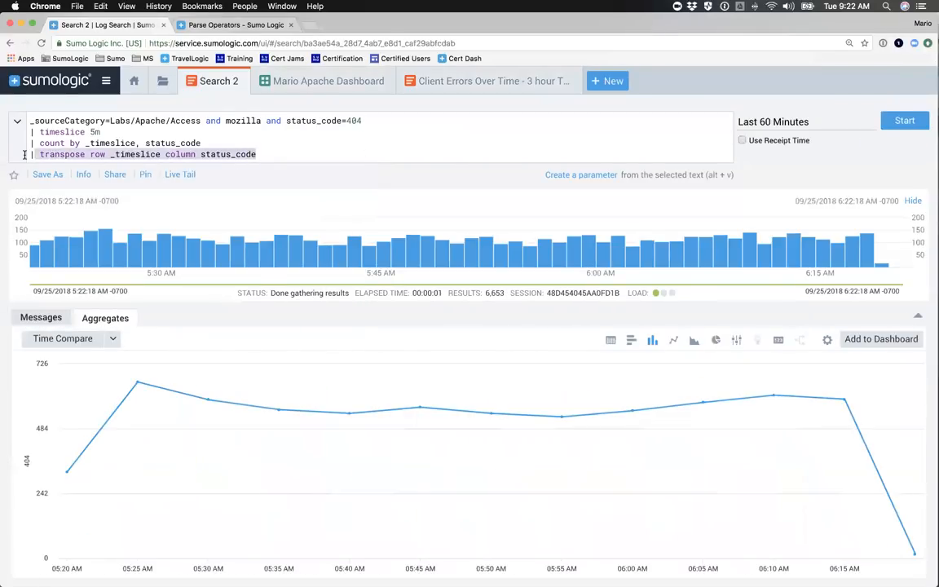
key("BackSpace")
key("BackSpace")
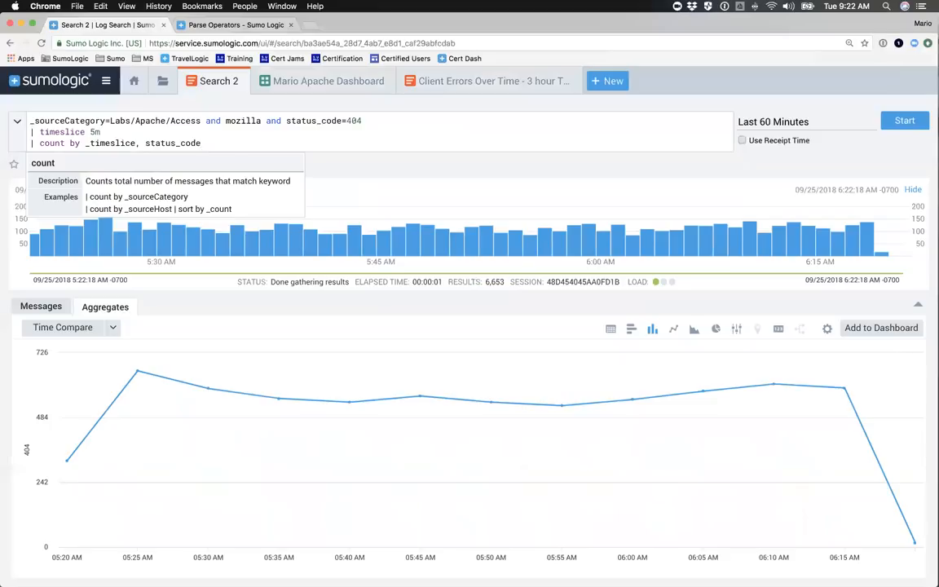
key("Return")
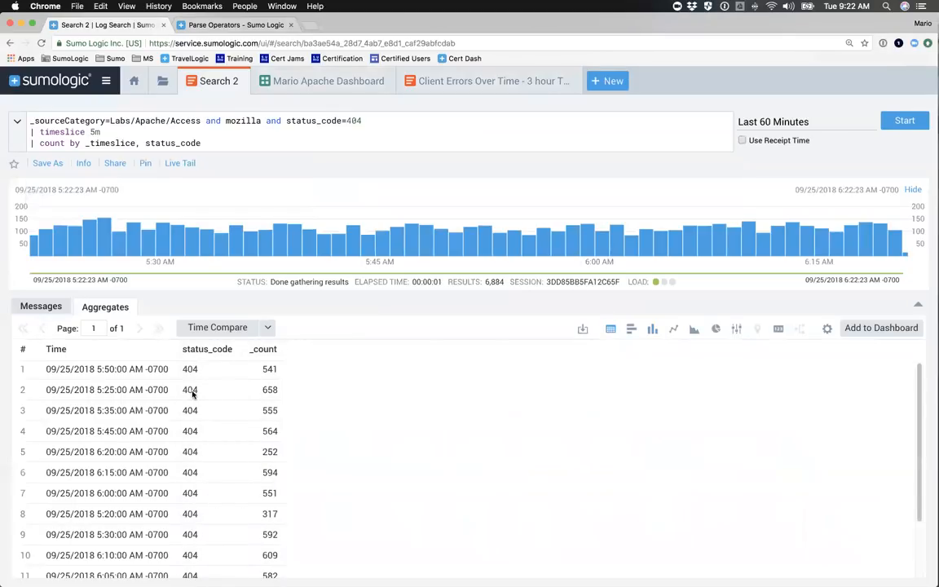
Remove status_code from the count grouping so it counts by _timeslice only, rerun the search and review the counts
double_click(166, 142)
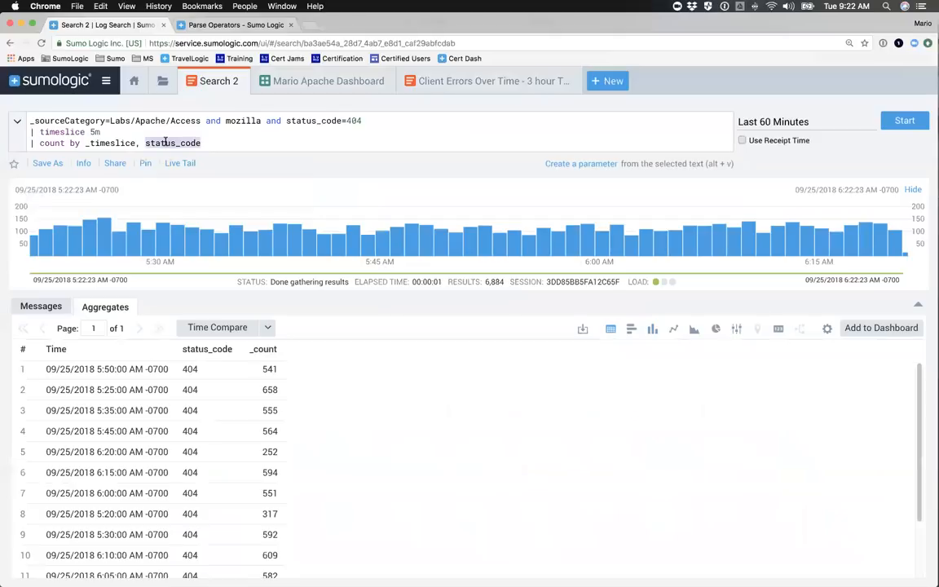
key("BackSpace")
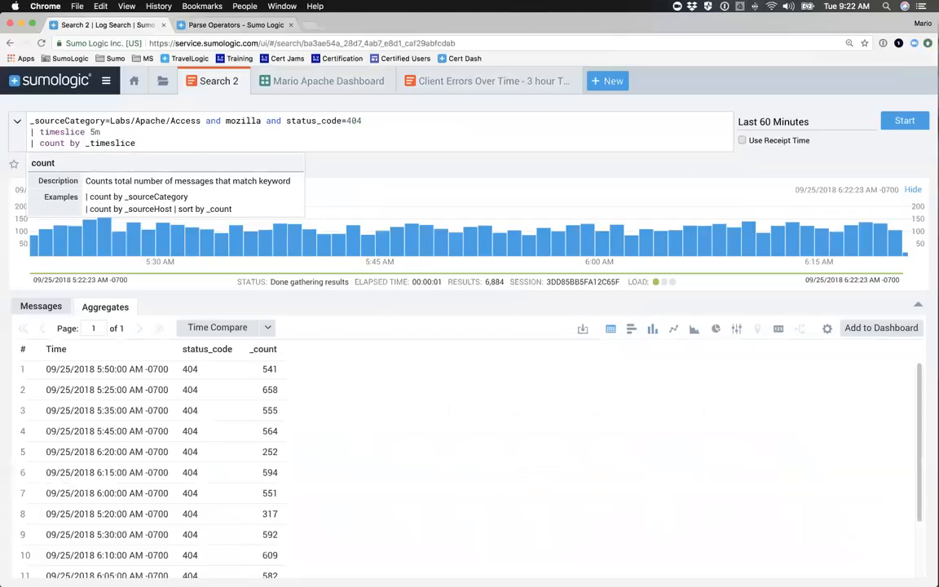
key("Return")
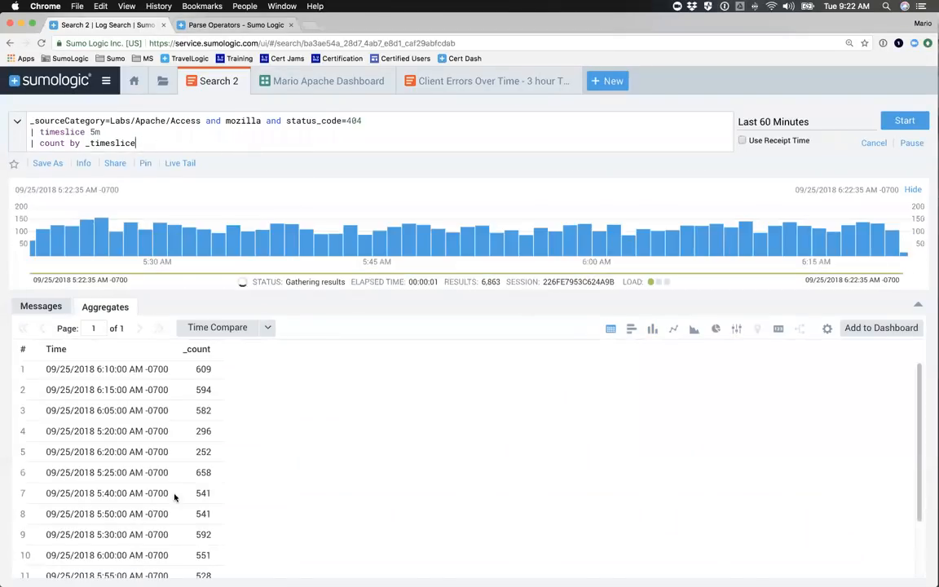
scroll(204, 509, "down", 3)
scroll(206, 489, "up", 4)
scroll(199, 440, "down", 2)
scroll(199, 428, "up", 2)
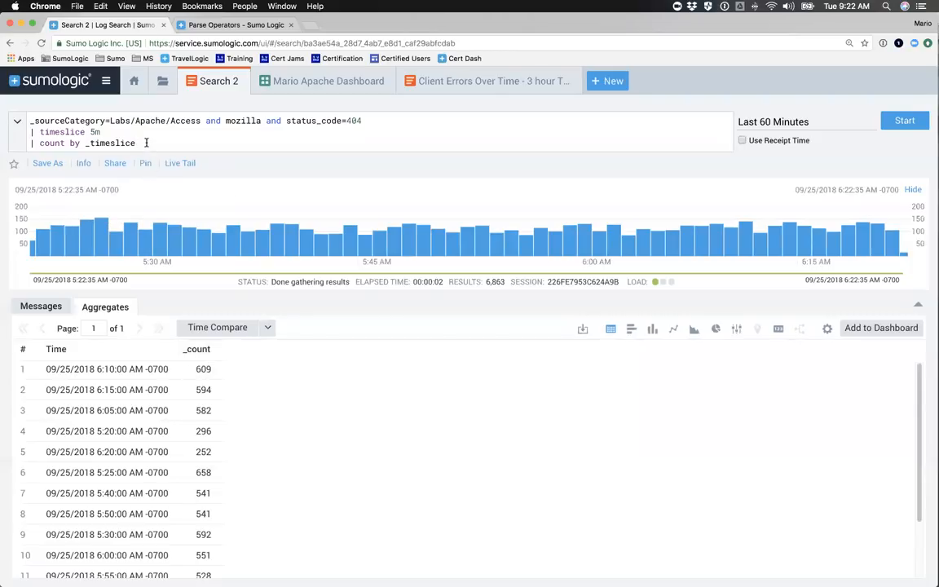
Add the line "| where _count > 600" to the end of the query and run it
key("shift+Return")
type("| where ")
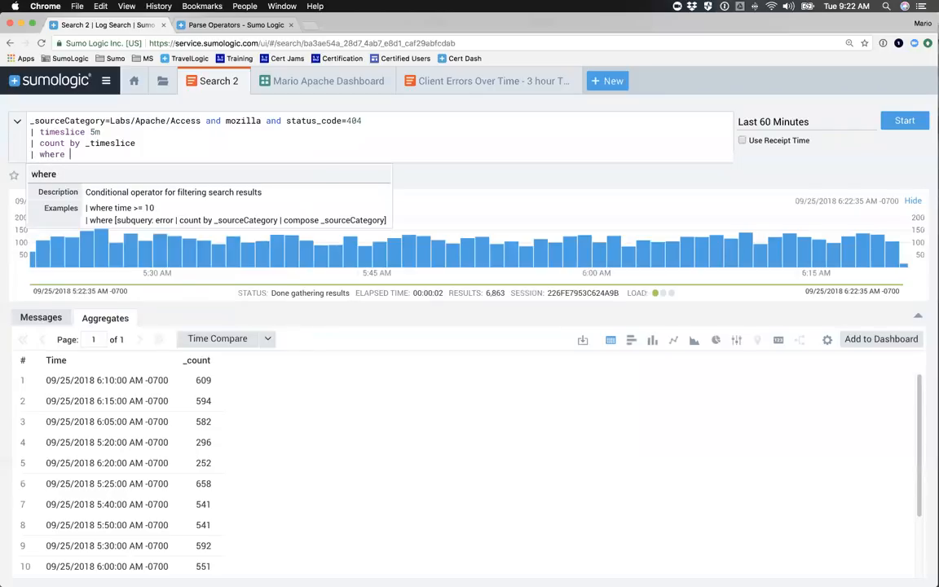
type("_count > 600")
key("Return")
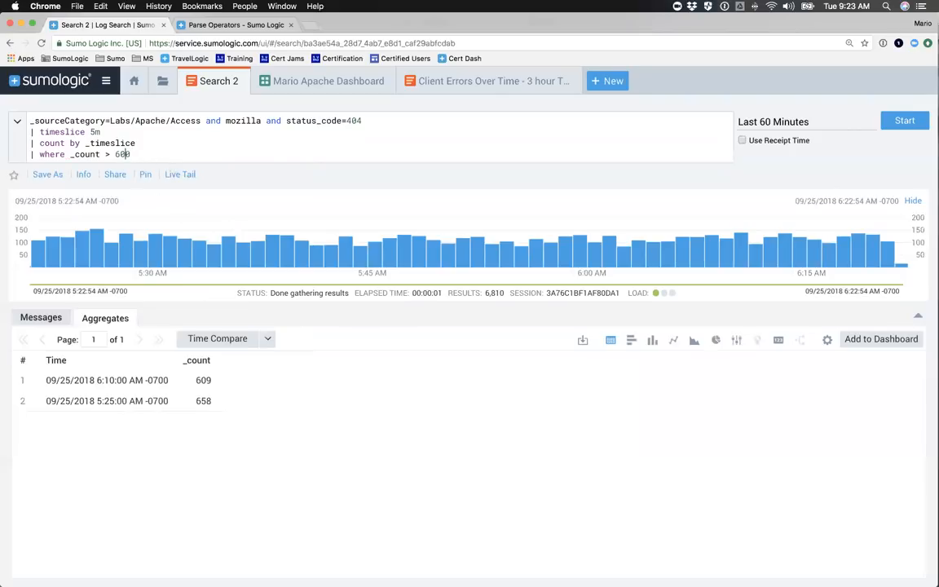
Raise the count threshold in the where condition to 650 and rerun the search
key("BackSpace")
type("5")
key("Return")
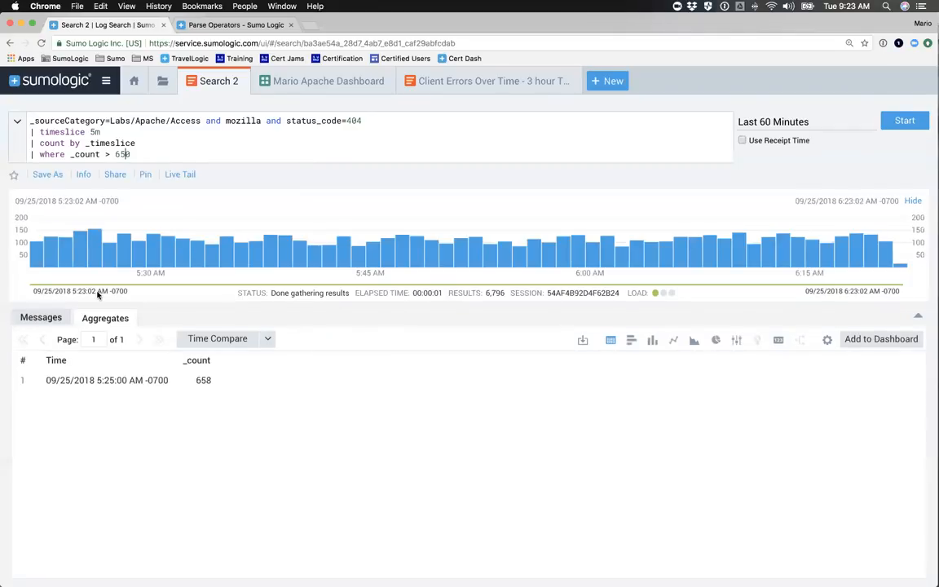
Begin saving the search as a scheduled search and set its run frequency to Hourly
left_click(45, 175)
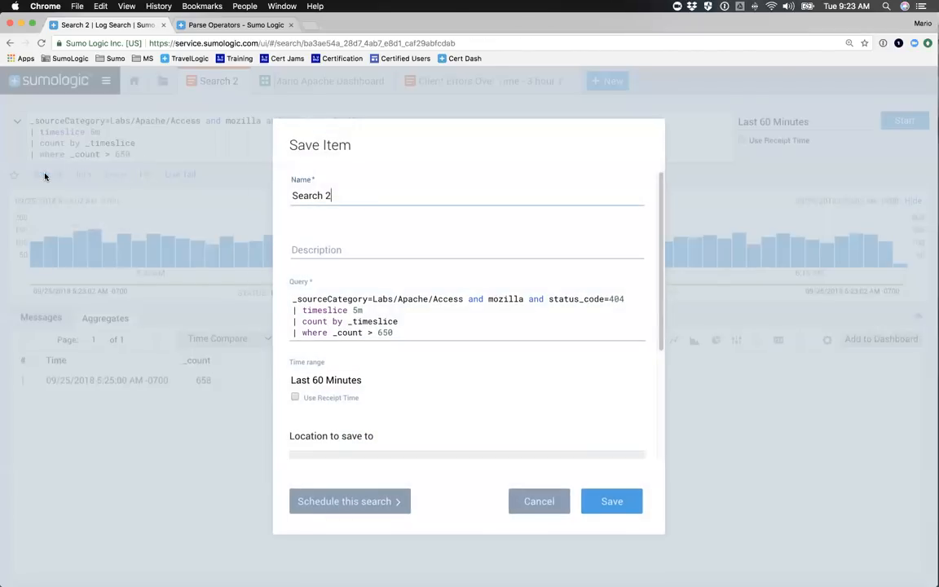
left_click(334, 503)
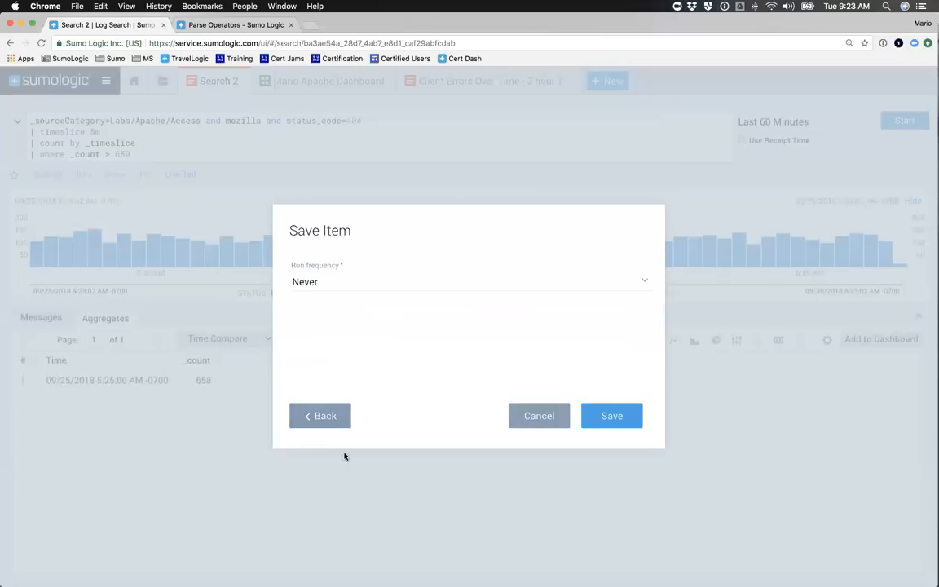
left_click(314, 283)
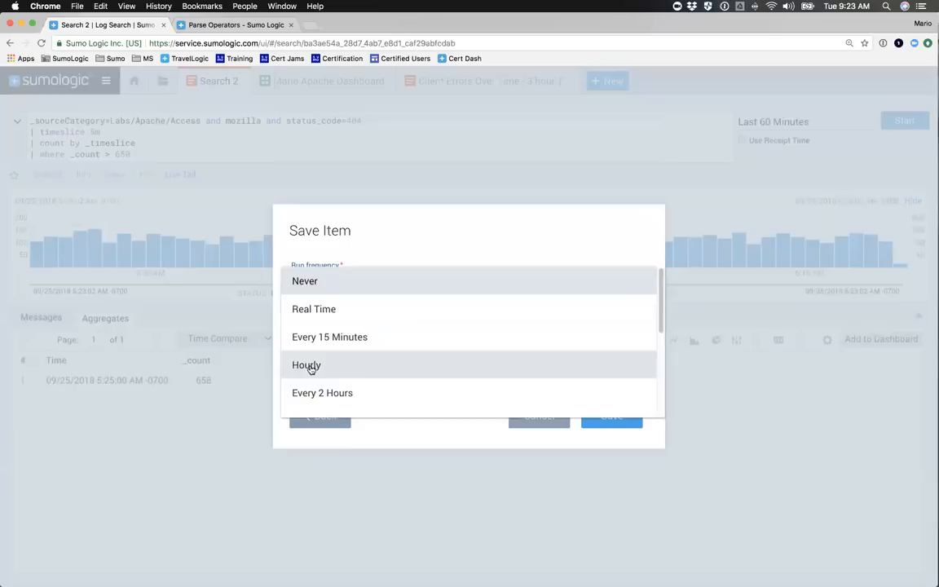
scroll(310, 367, "down", 5)
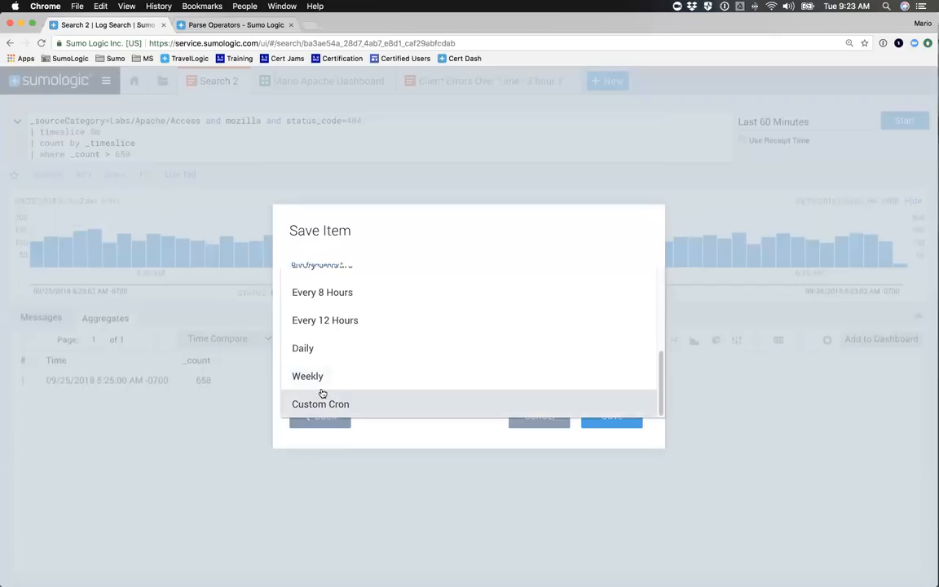
scroll(322, 394, "up", 3)
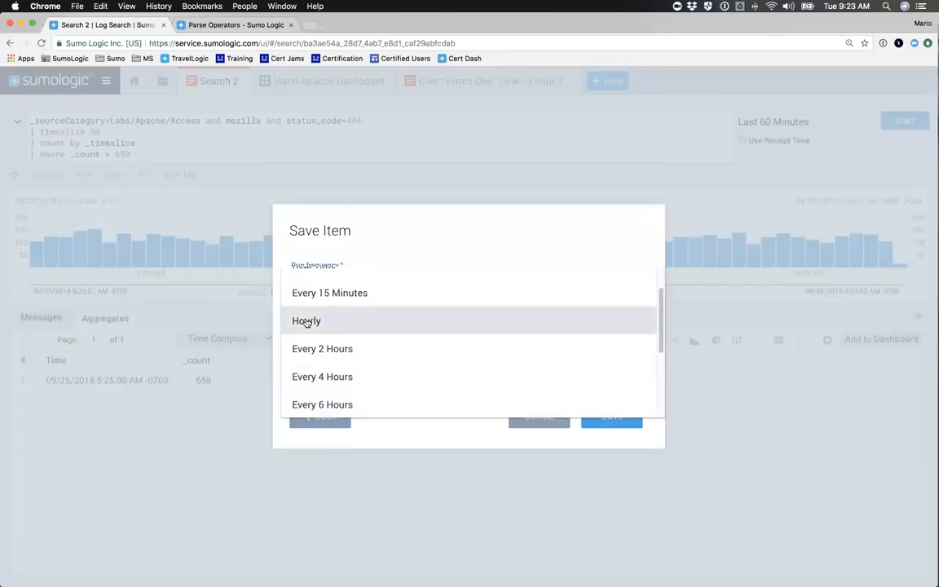
left_click(307, 322)
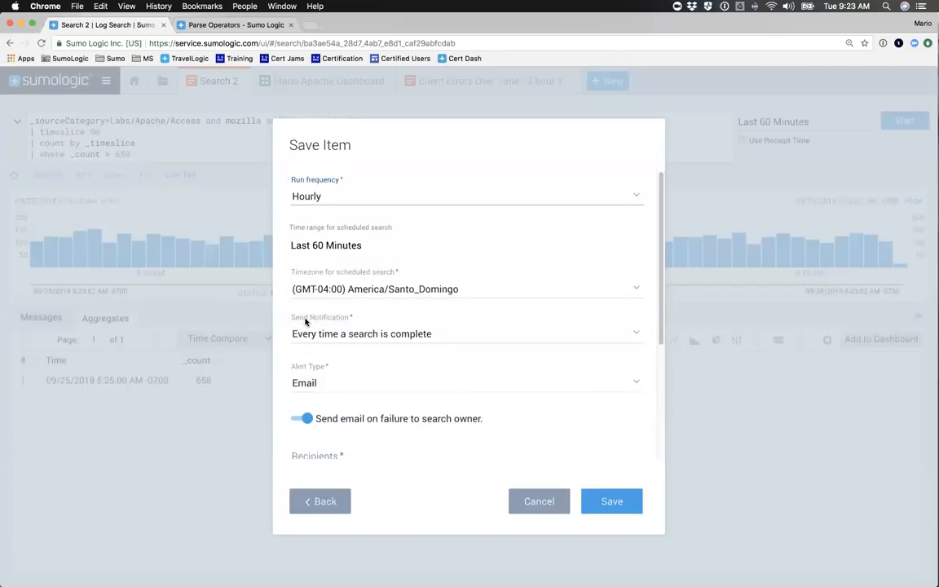
left_click(343, 249)
left_click(328, 318)
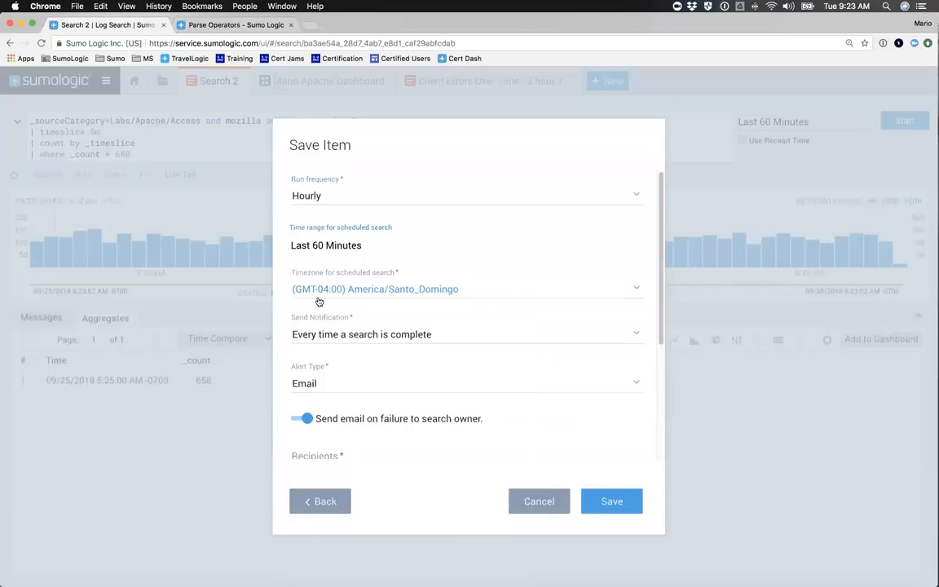
Restrict the scheduled search's notification to the condition that the number of results is greater than 0
left_click(344, 335)
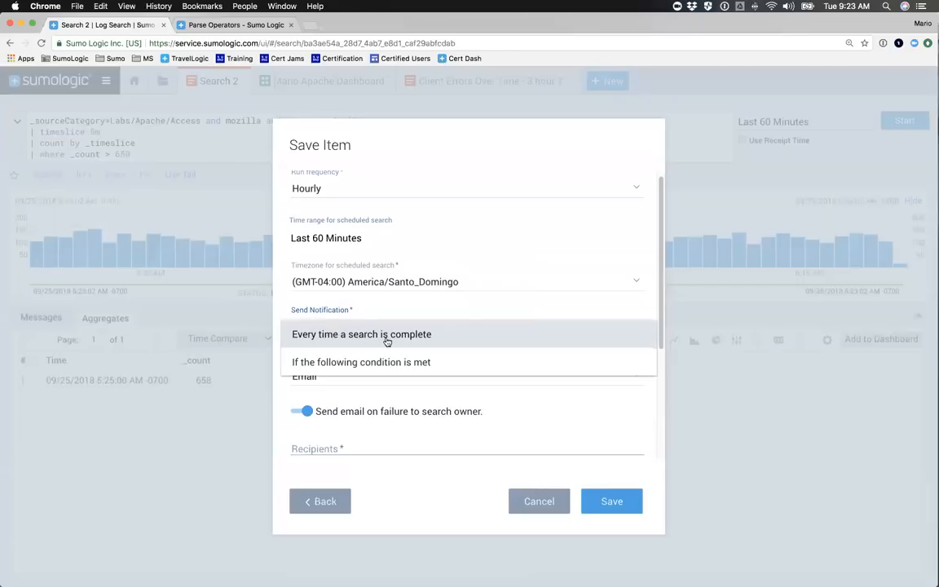
left_click(348, 362)
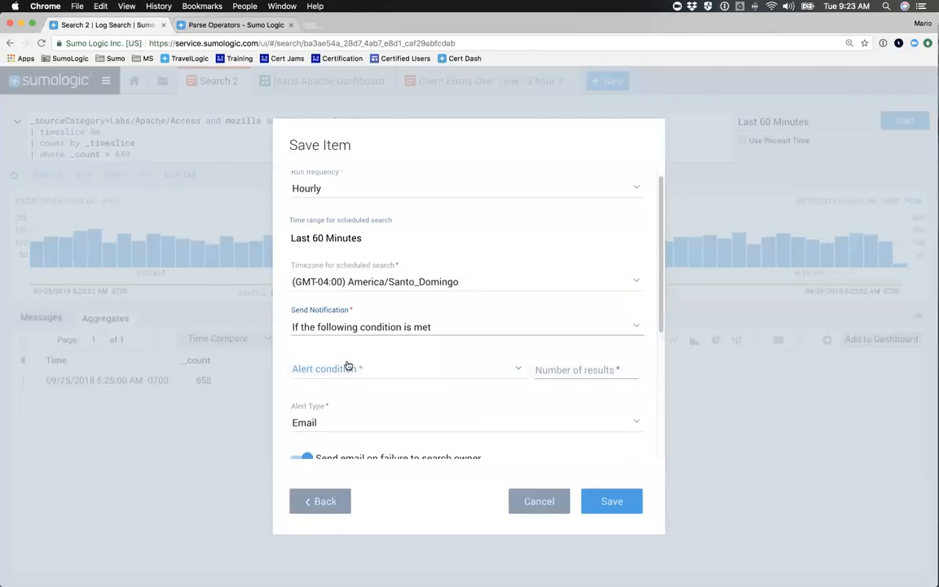
left_click(553, 369)
type("0")
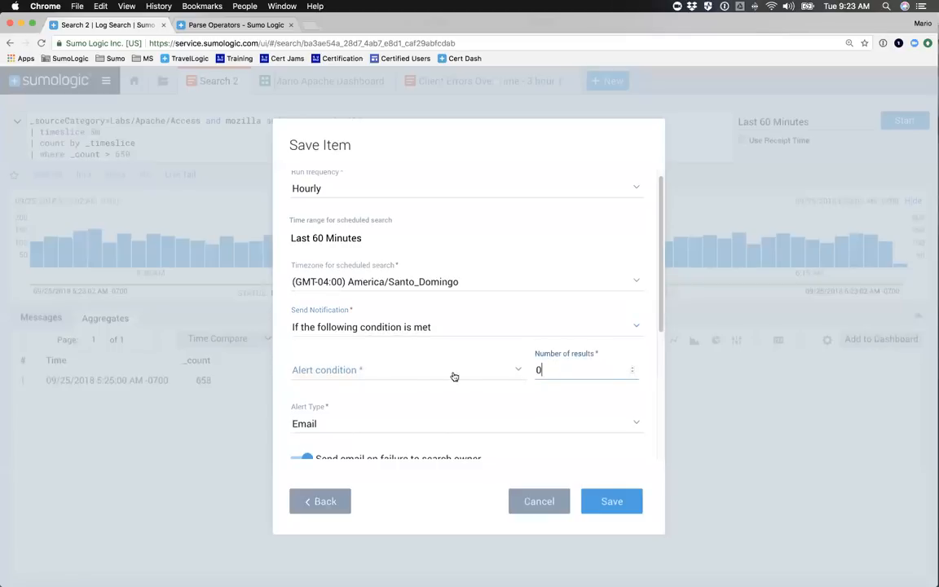
left_click(326, 370)
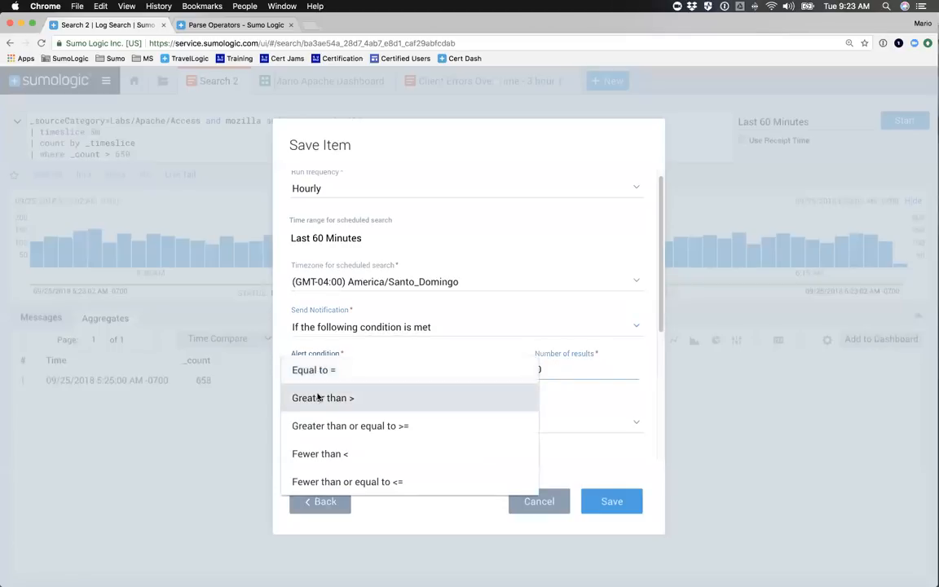
left_click(318, 396)
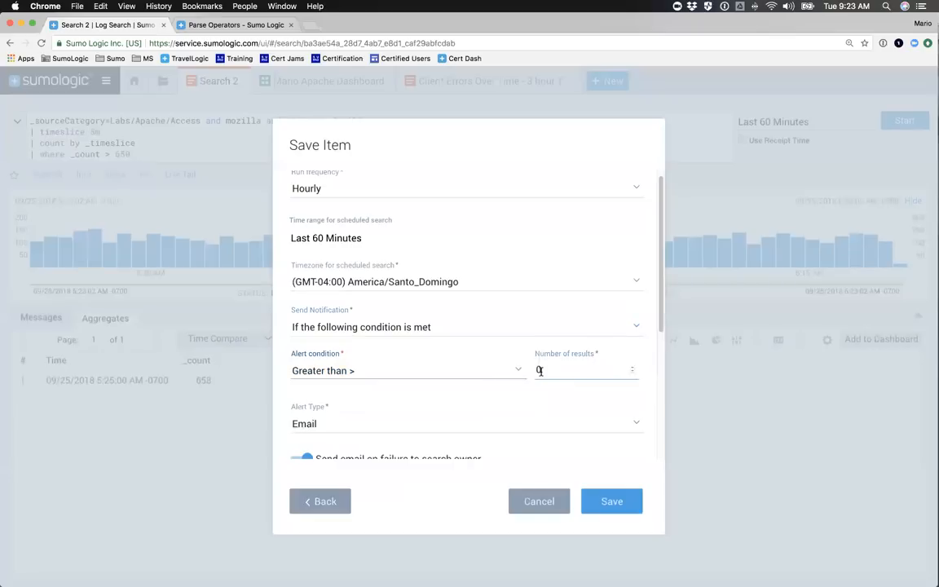
Examine the email alert's recipient, subject and content settings and the other alert types, and cancel saving the search
scroll(432, 379, "down", 5)
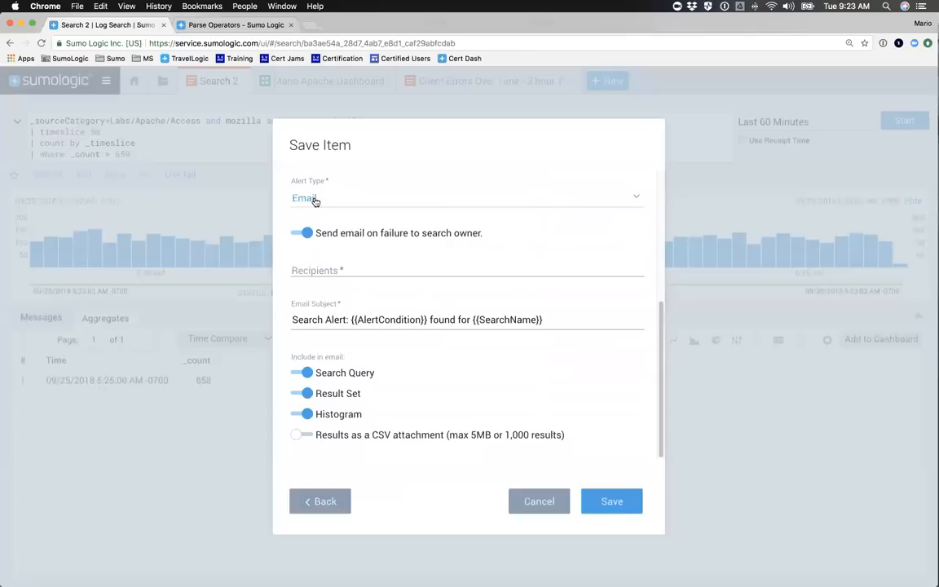
left_click(360, 321)
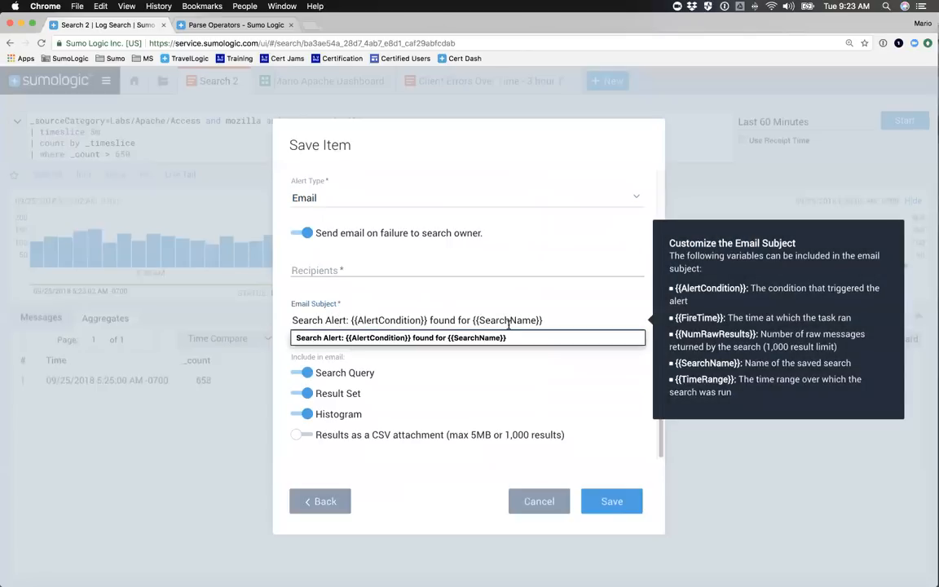
left_click(309, 261)
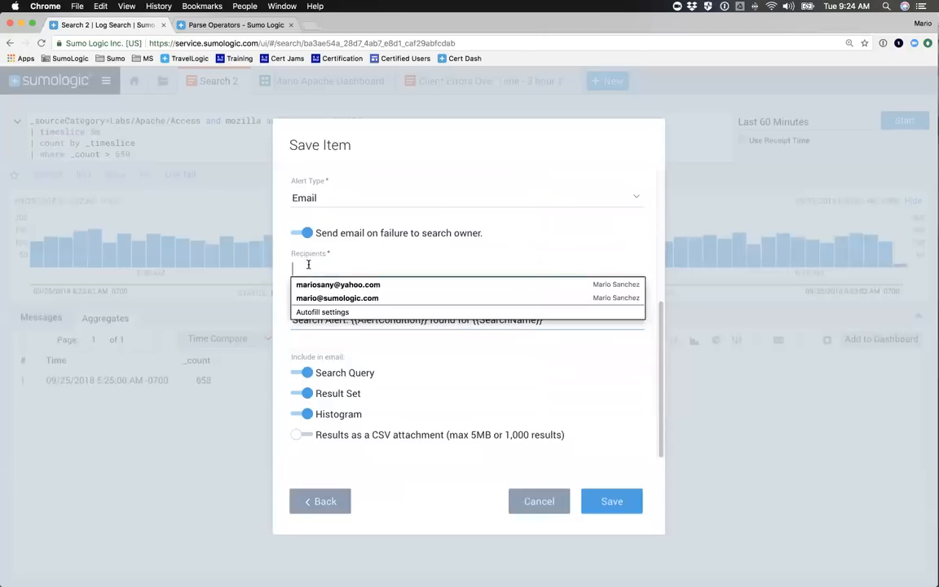
left_click(390, 363)
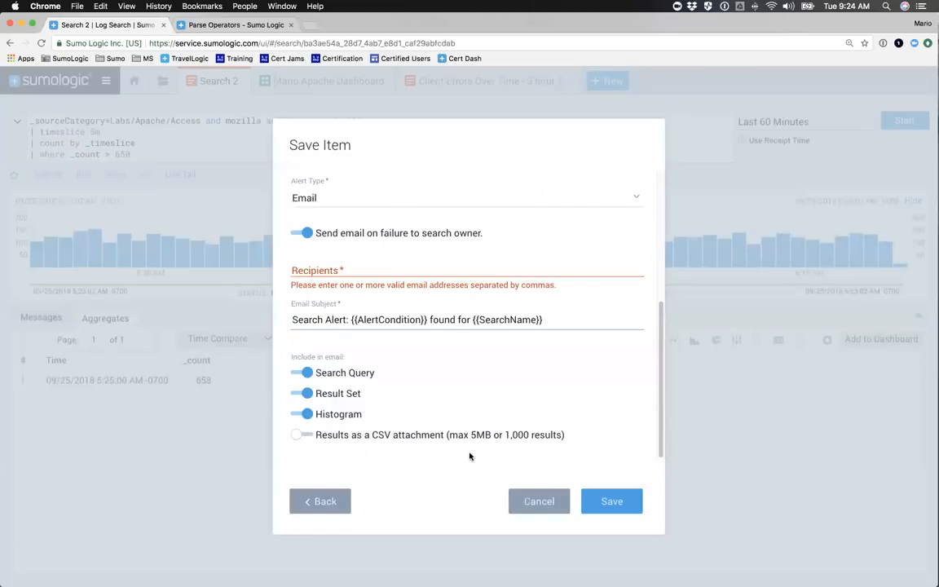
scroll(469, 457, "up", 5)
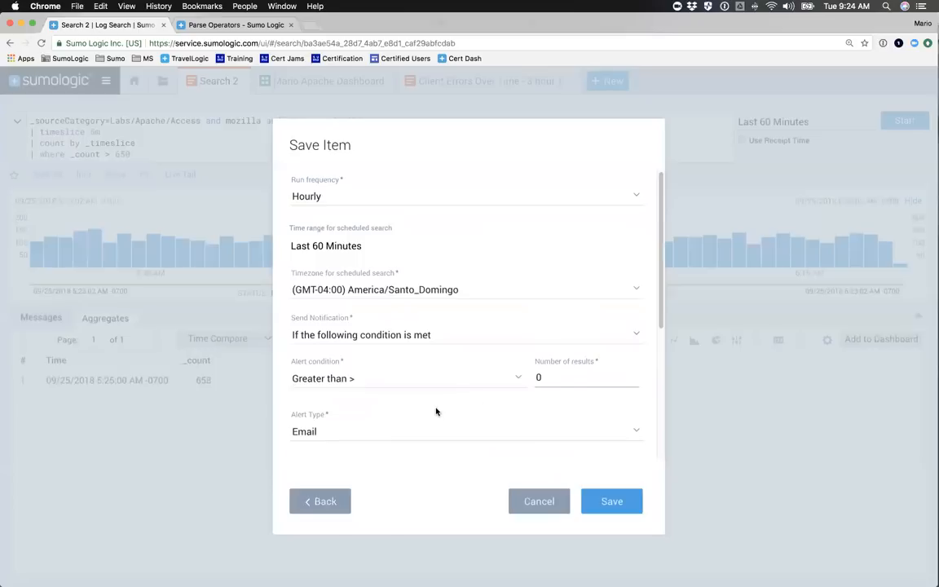
scroll(436, 412, "down", 5)
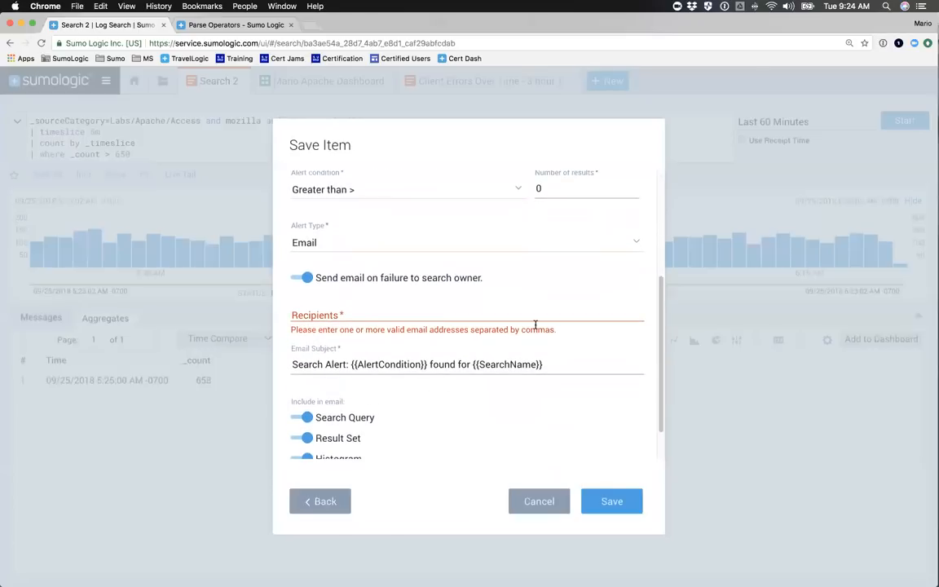
left_click(637, 241)
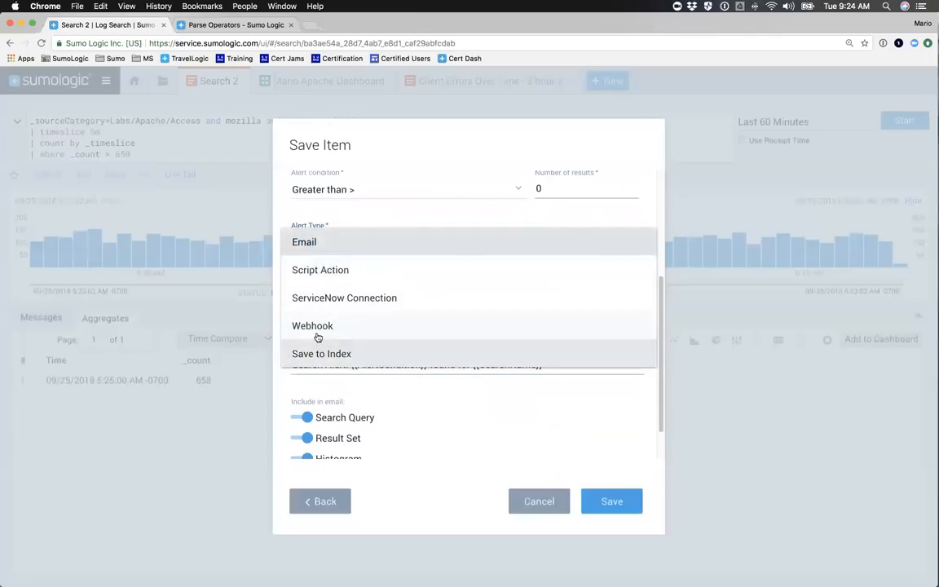
left_click(536, 502)
left_click(536, 502)
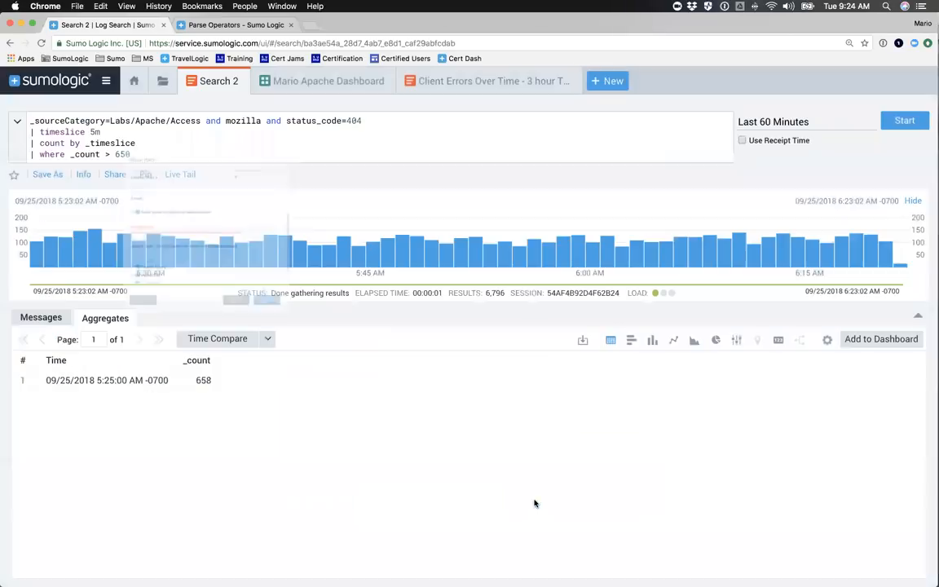